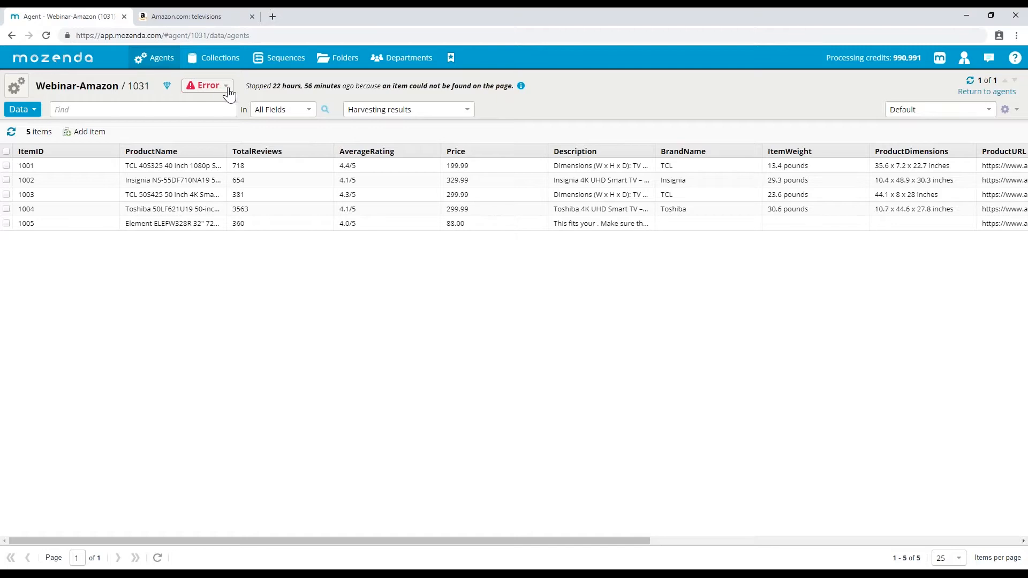
# - Switch from Chrome to the Agent Builder window with the Webinar-Amazon agent
pyautogui.click(229, 575)
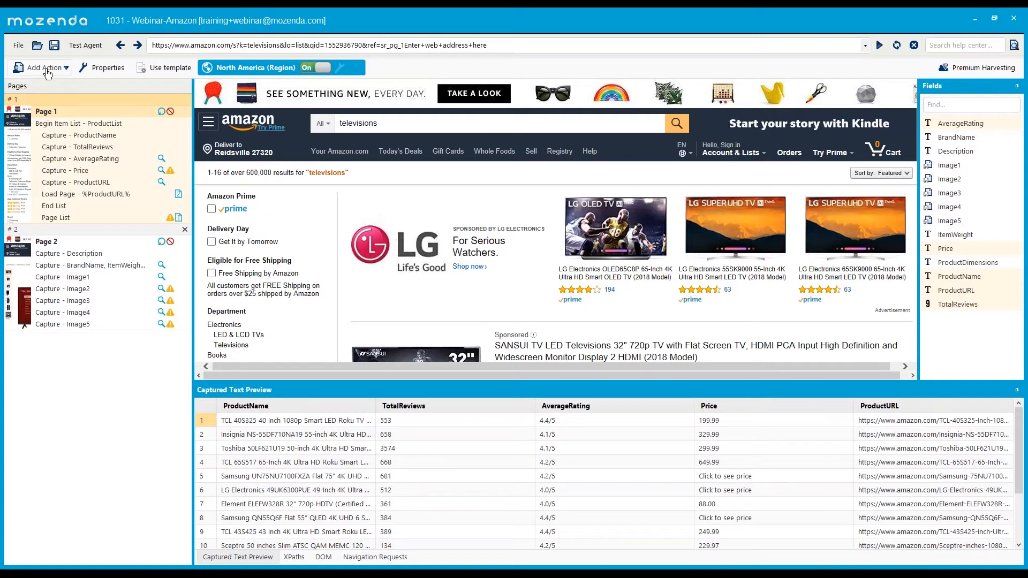
pyautogui.click(47, 69)
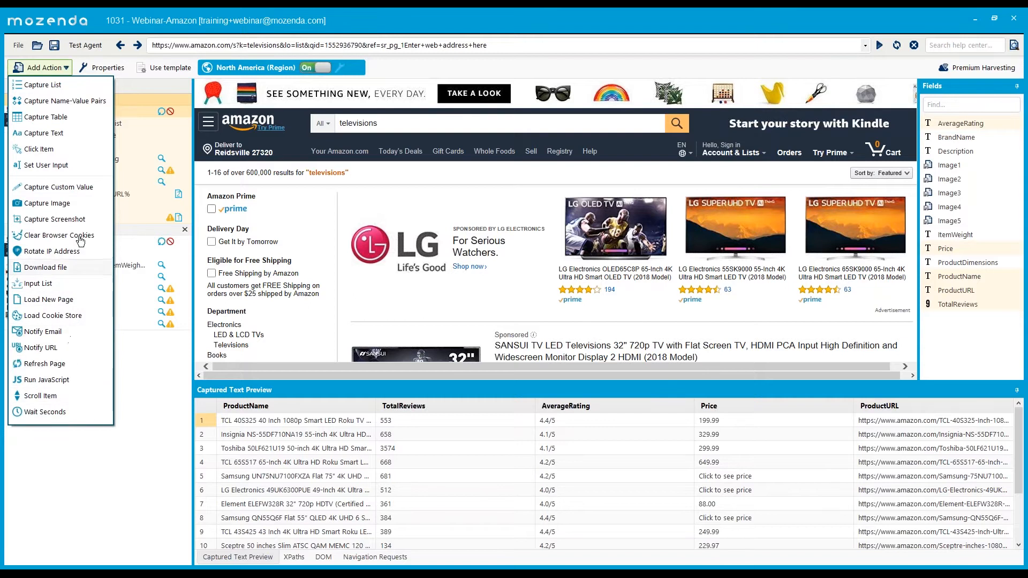
pyautogui.click(134, 104)
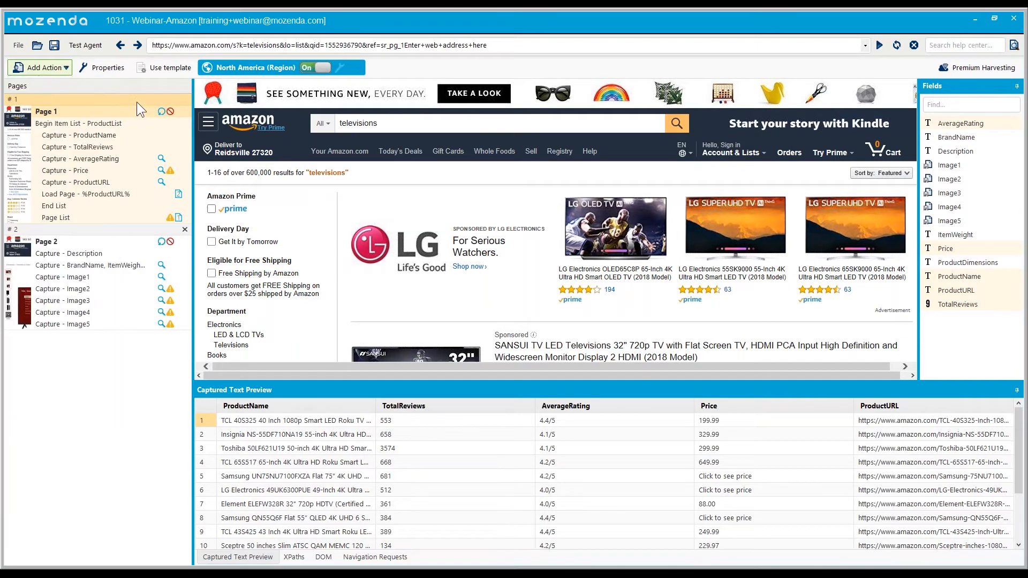
pyautogui.click(56, 69)
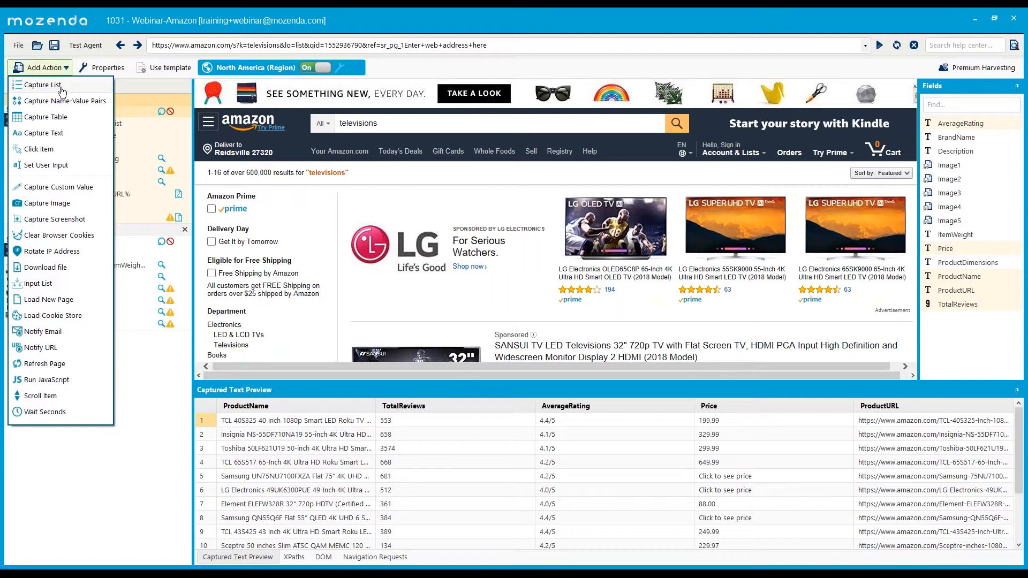
pyautogui.click(61, 91)
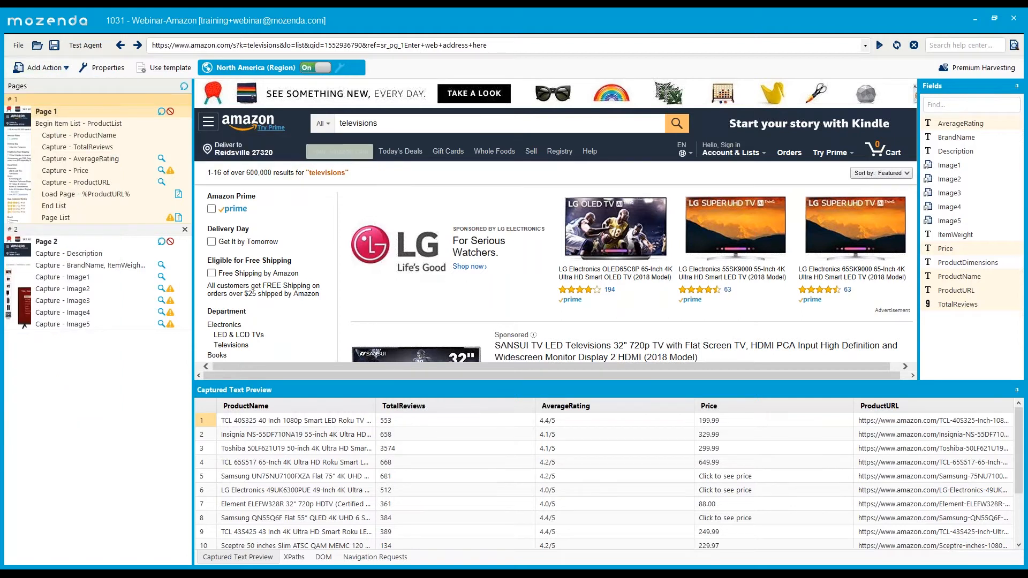
pyautogui.click(345, 155)
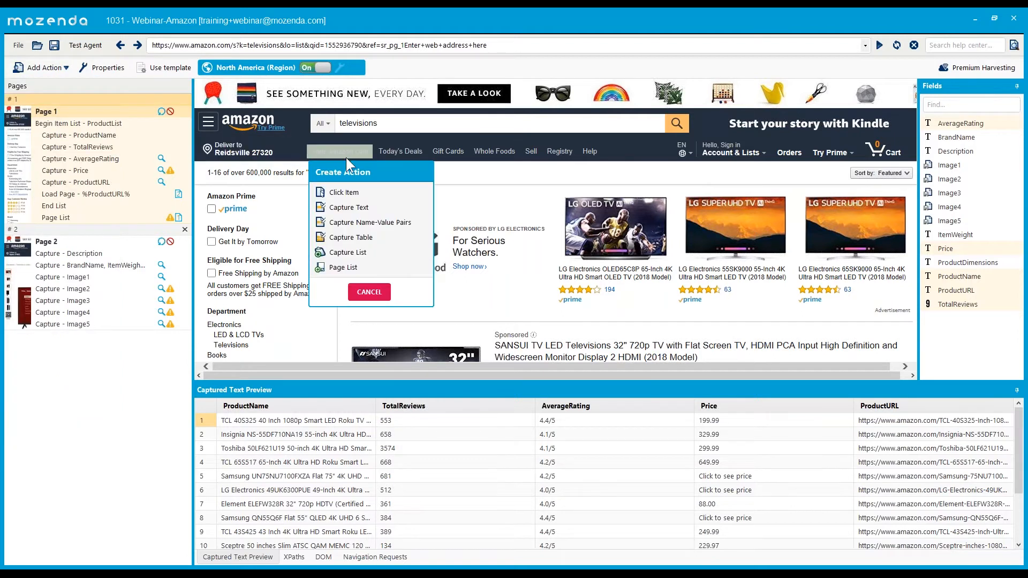
pyautogui.click(342, 252)
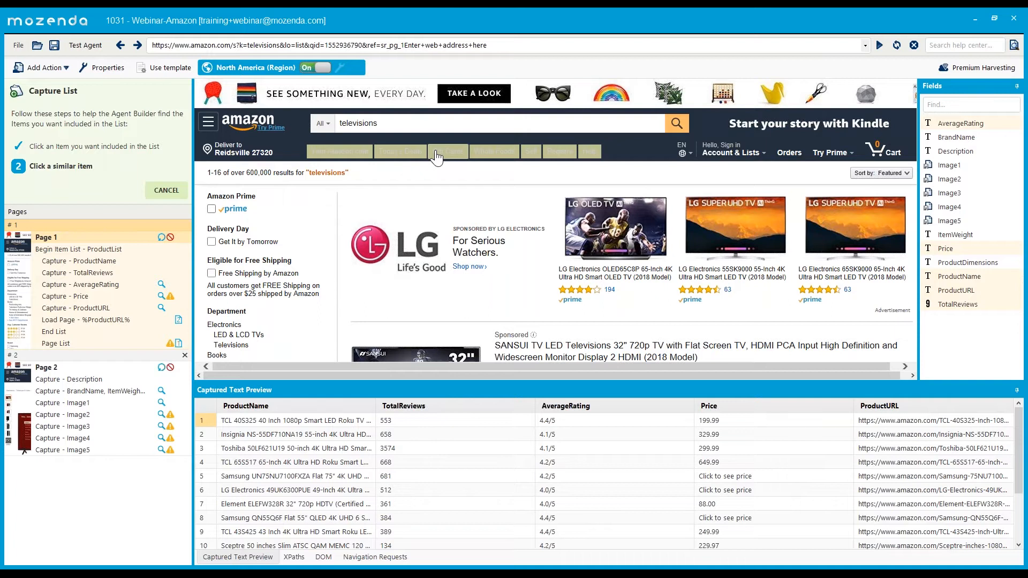
pyautogui.click(177, 190)
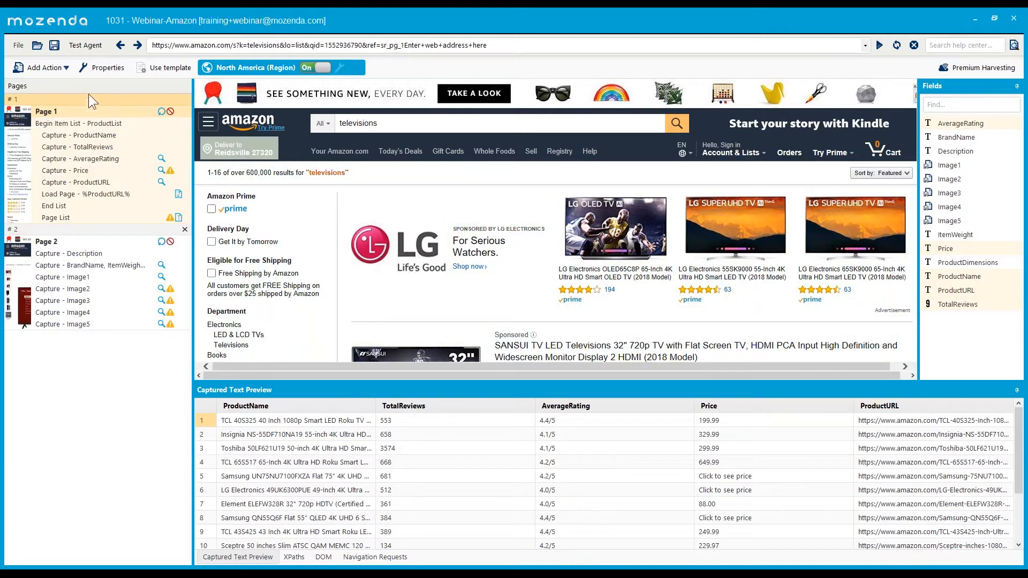
# - Browse the Add Action list and capture options, dismissing both without adding anything
pyautogui.click(47, 68)
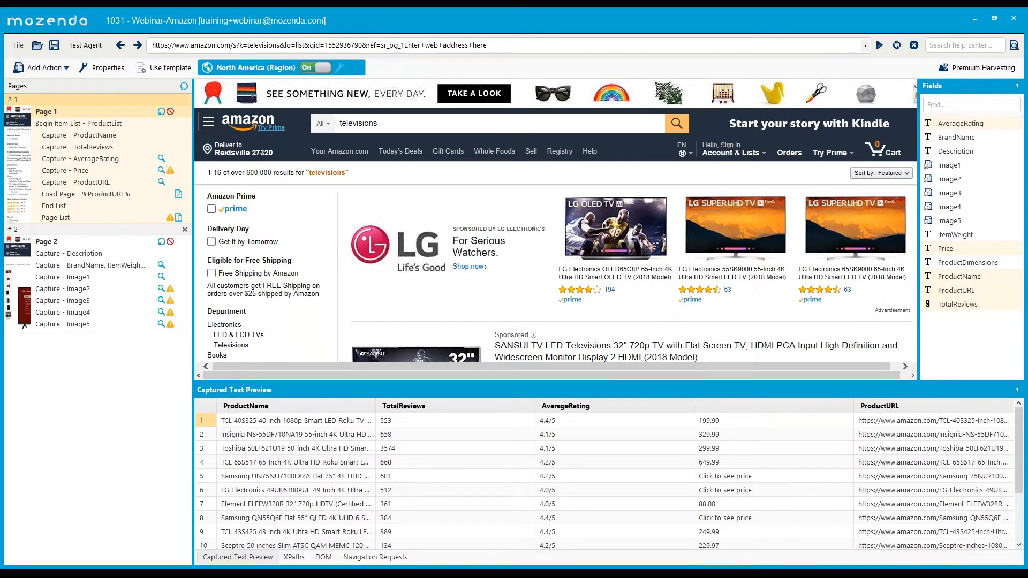
pyautogui.click(264, 213)
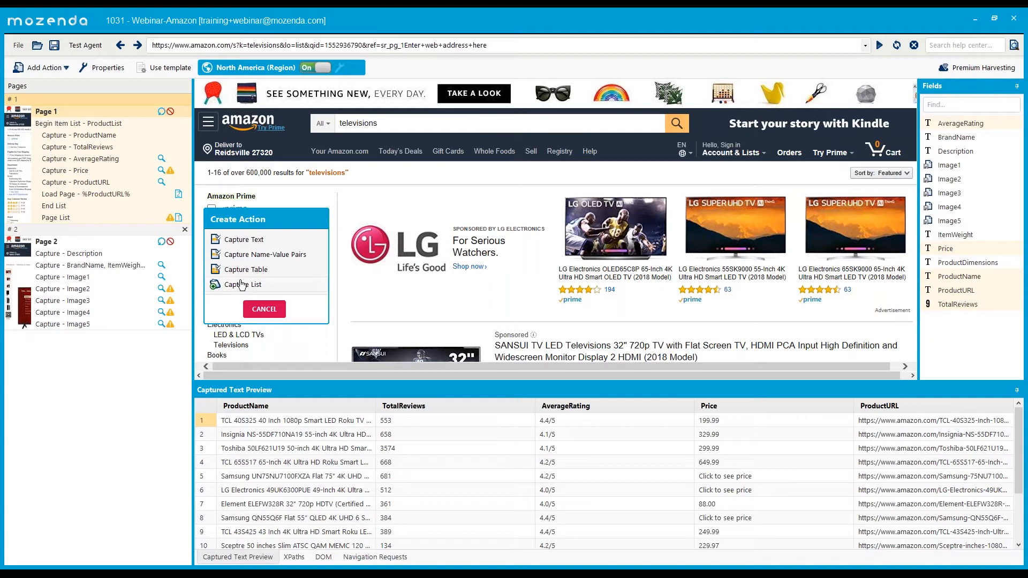
pyautogui.click(265, 309)
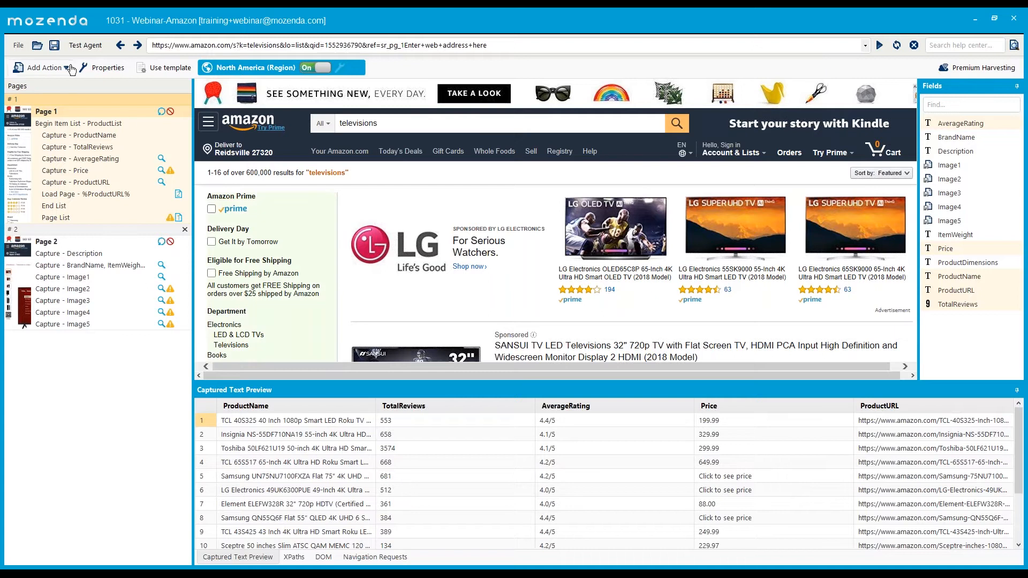
pyautogui.click(66, 67)
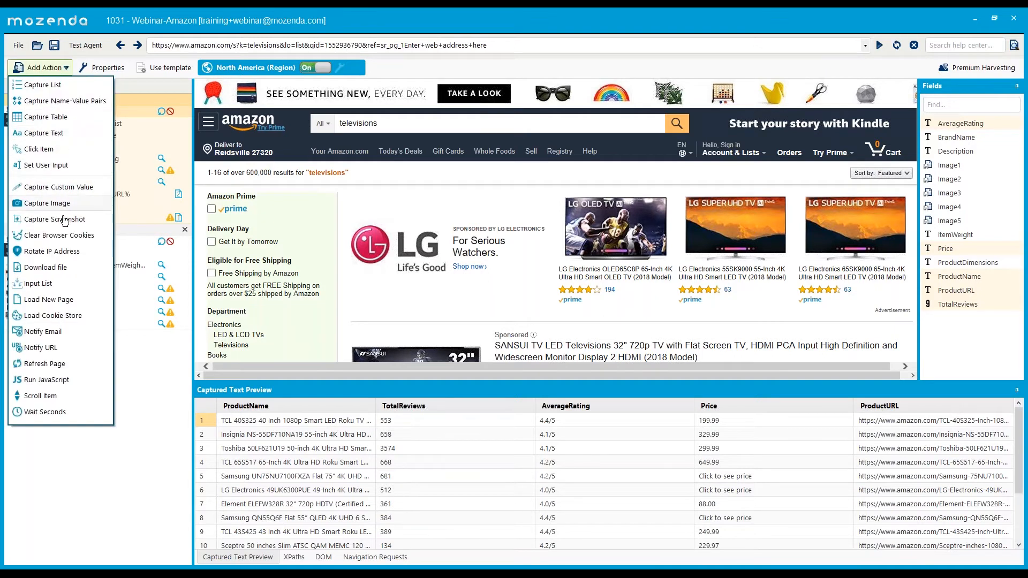
pyautogui.click(259, 209)
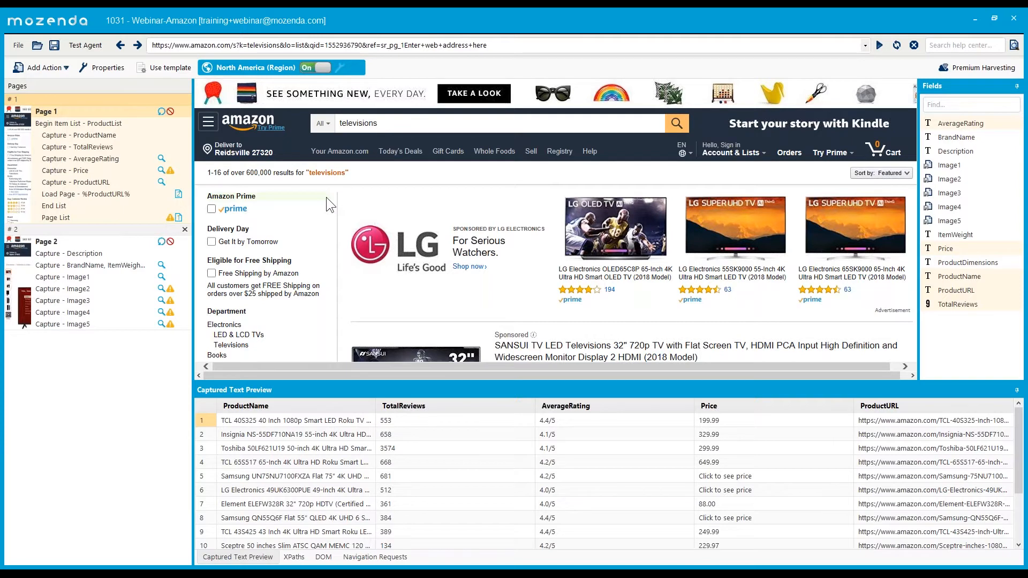
# - Select Capture - Image4 under Page 2 to load the TCL 40S325 product page
pyautogui.click(46, 67)
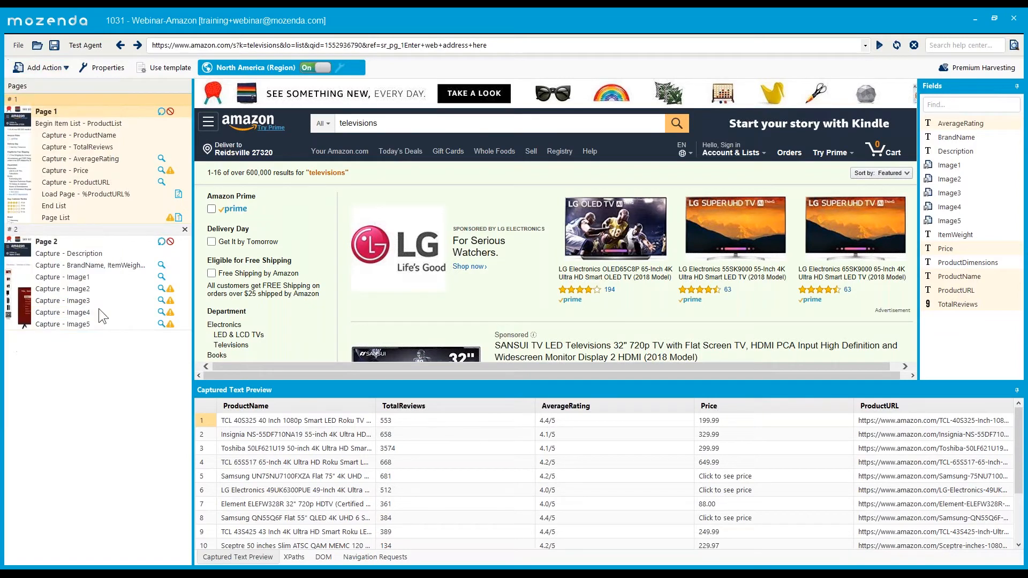
pyautogui.click(99, 311)
pyautogui.click(70, 67)
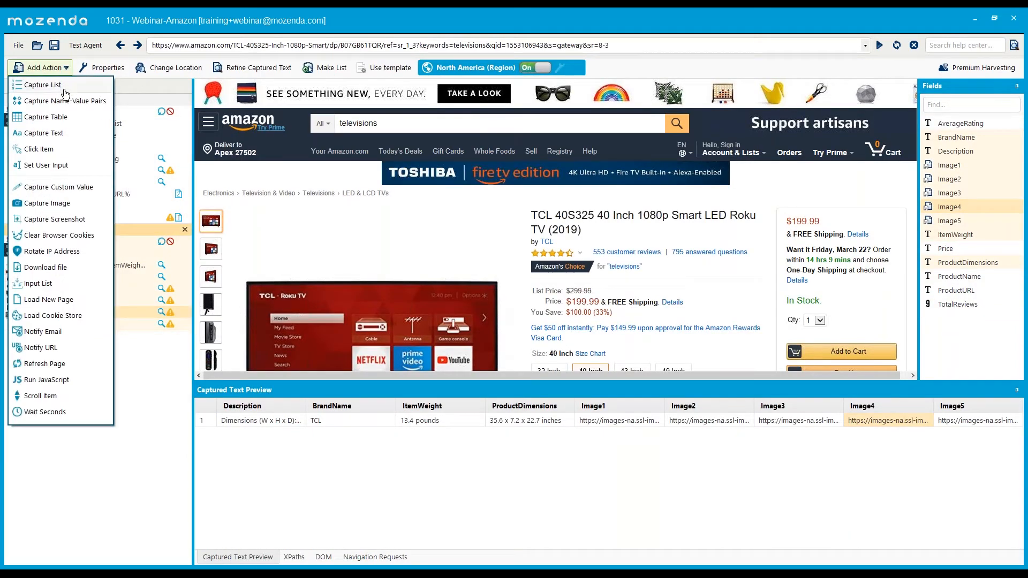
# - Scroll the TCL product page down to Technical Details showing Brand Name, Item Weight and Product Dimensions
pyautogui.click(70, 119)
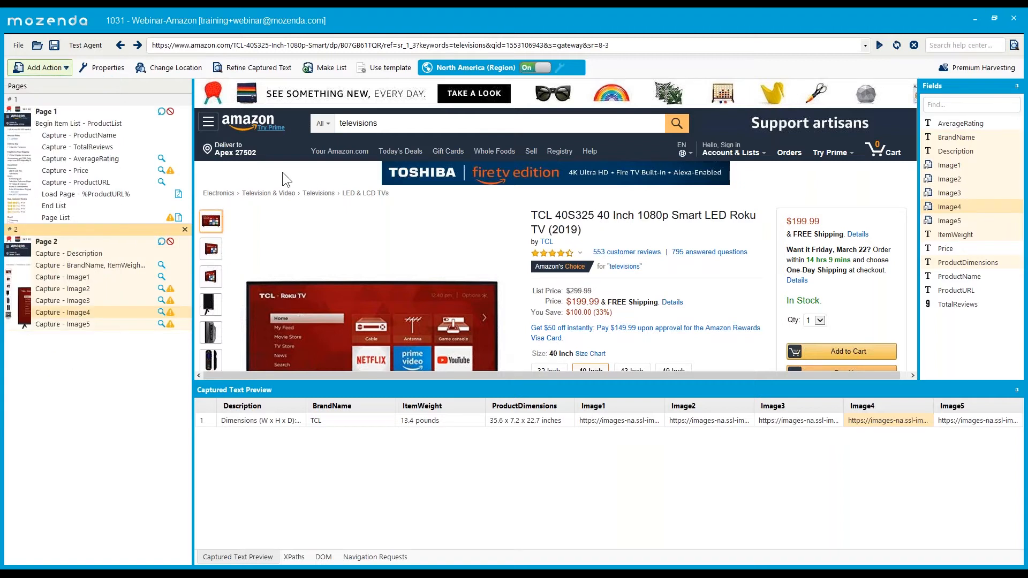
pyautogui.scroll(-5, 281, 172)
pyautogui.scroll(-5, 281, 172)
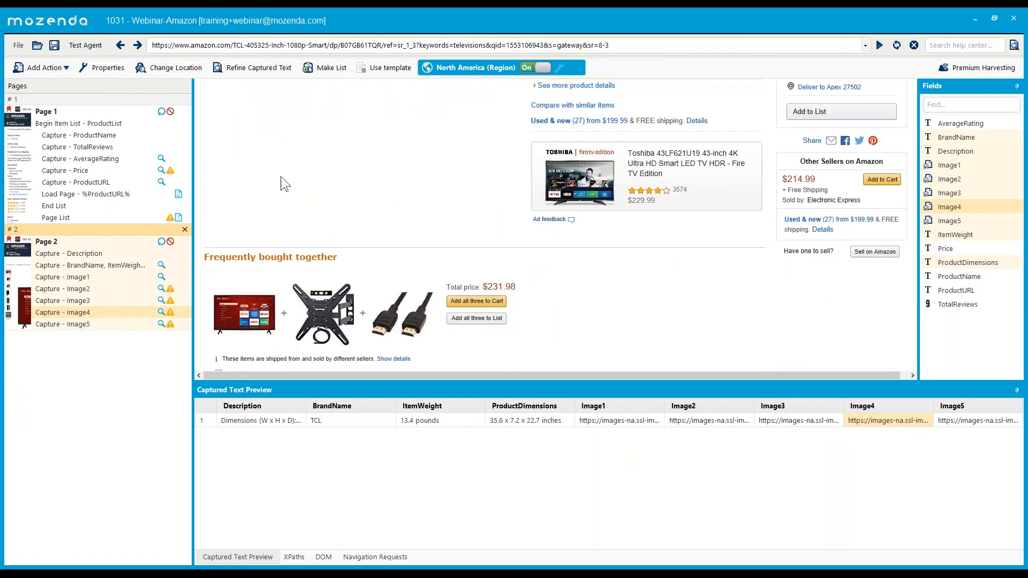
pyautogui.scroll(-5, 326, 198)
pyautogui.scroll(1, 373, 229)
pyautogui.scroll(-10, 372, 221)
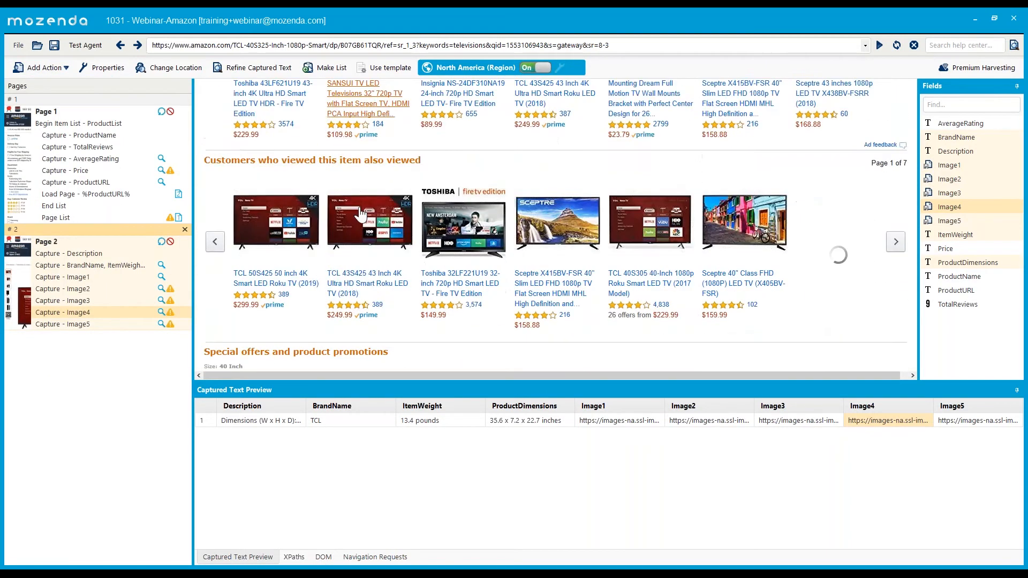
pyautogui.scroll(-8, 356, 230)
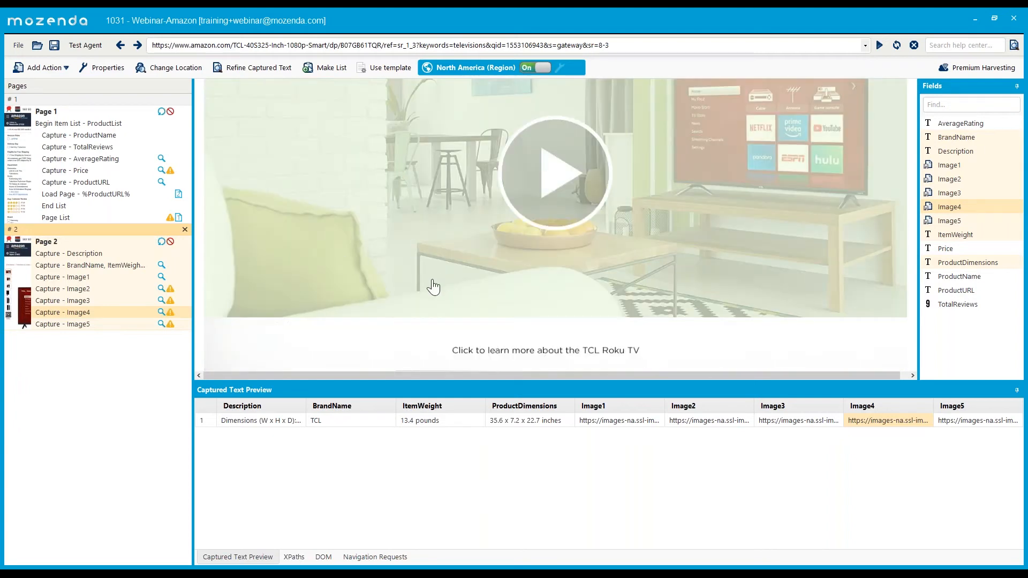
pyautogui.scroll(-5, 417, 305)
pyautogui.scroll(-12, 369, 278)
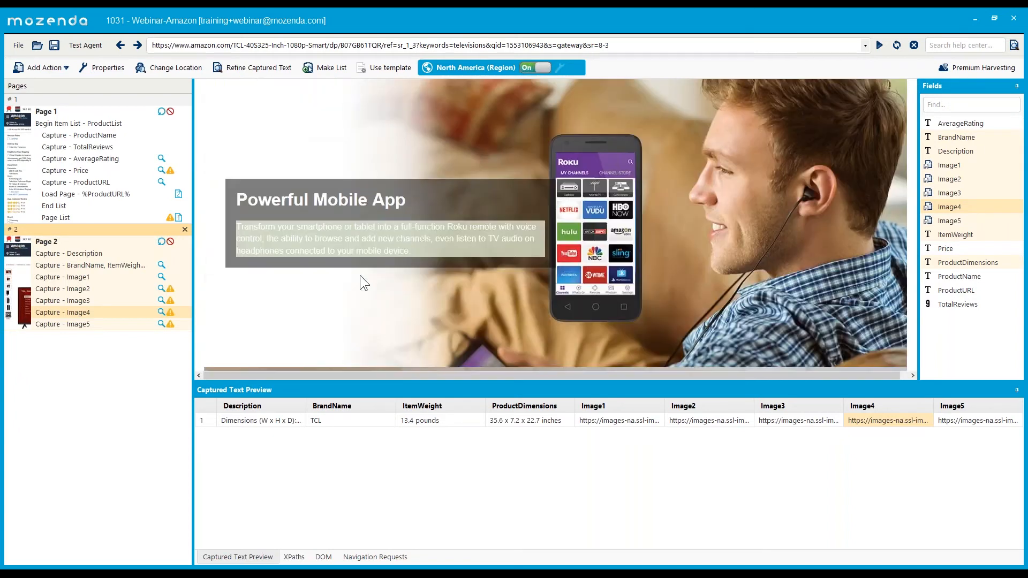
pyautogui.scroll(-10, 354, 257)
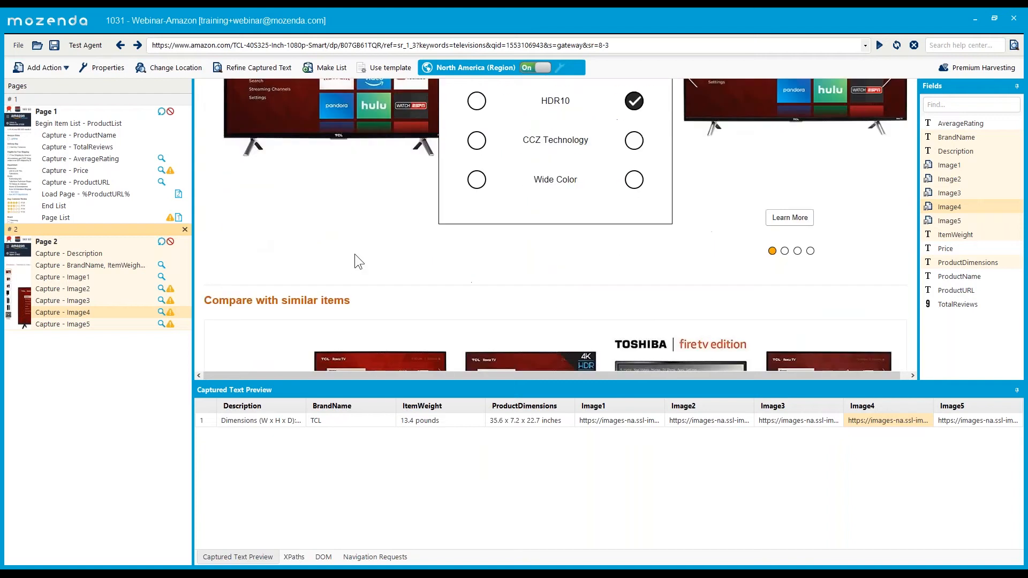
pyautogui.scroll(-5, 348, 251)
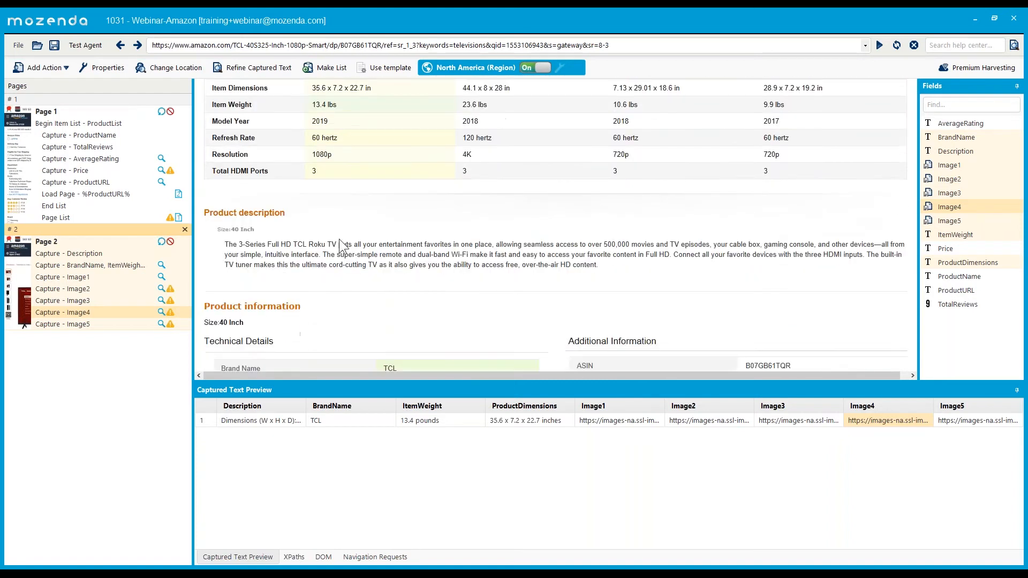
pyautogui.scroll(-5, 374, 265)
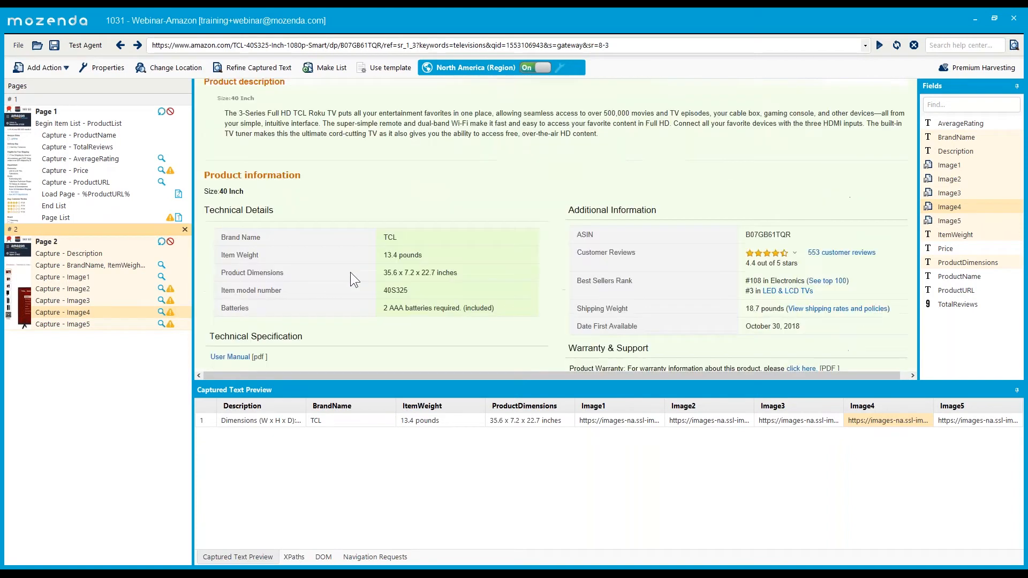
pyautogui.scroll(-5, 273, 221)
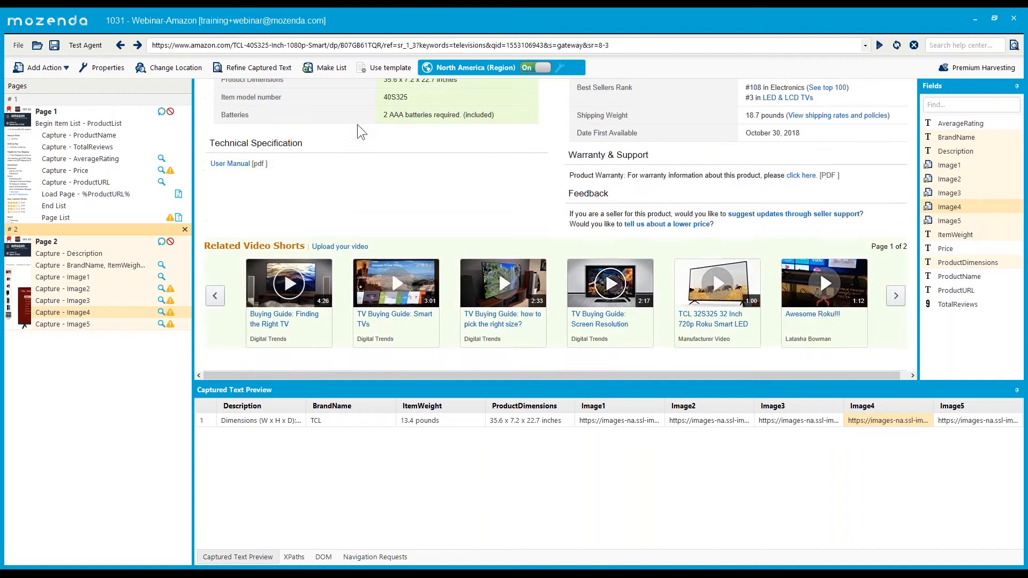
pyautogui.scroll(3, 354, 132)
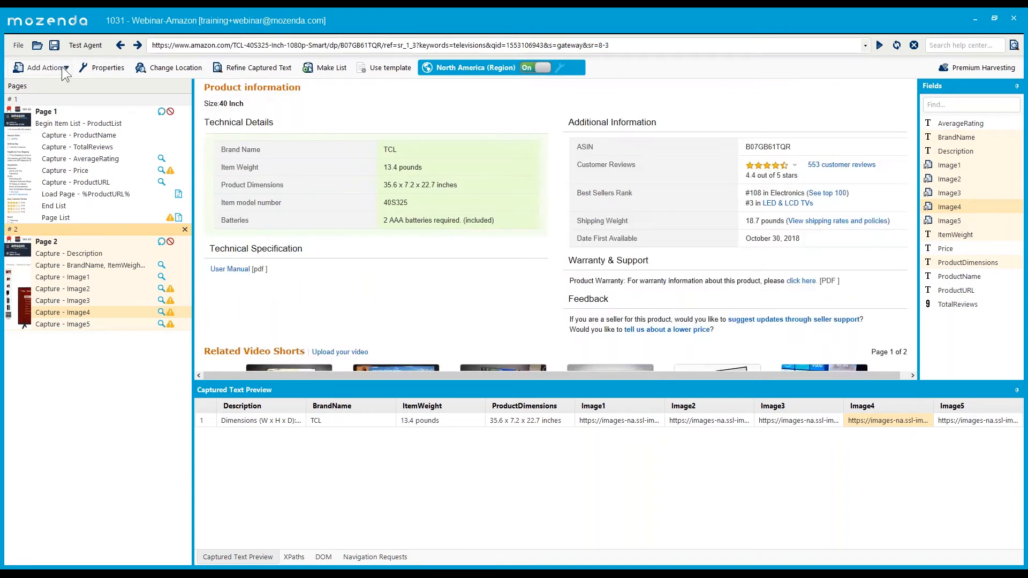
# - Toggle the Add Action dropdown closed and open again, leaving it open
pyautogui.click(56, 69)
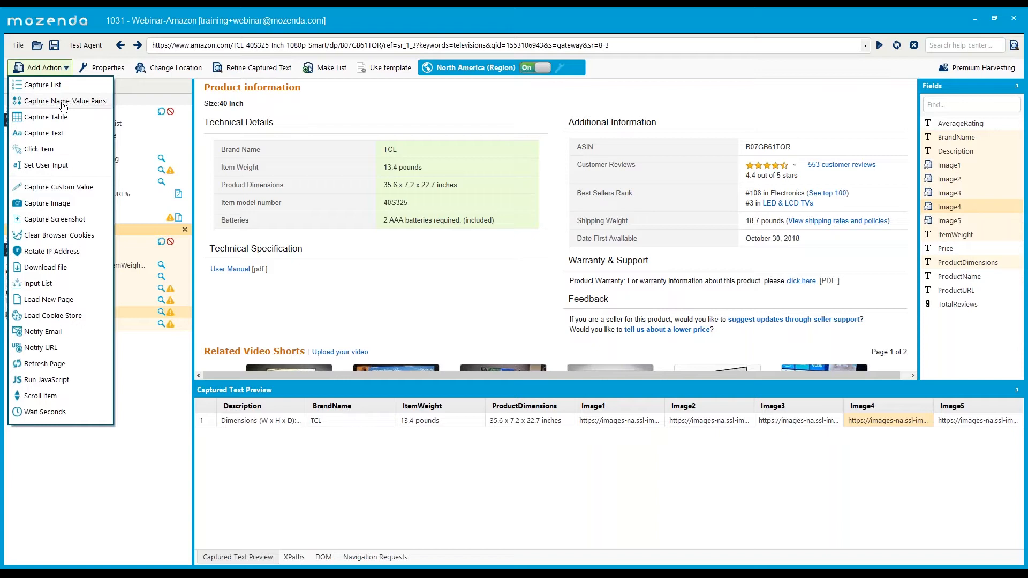
pyautogui.click(163, 187)
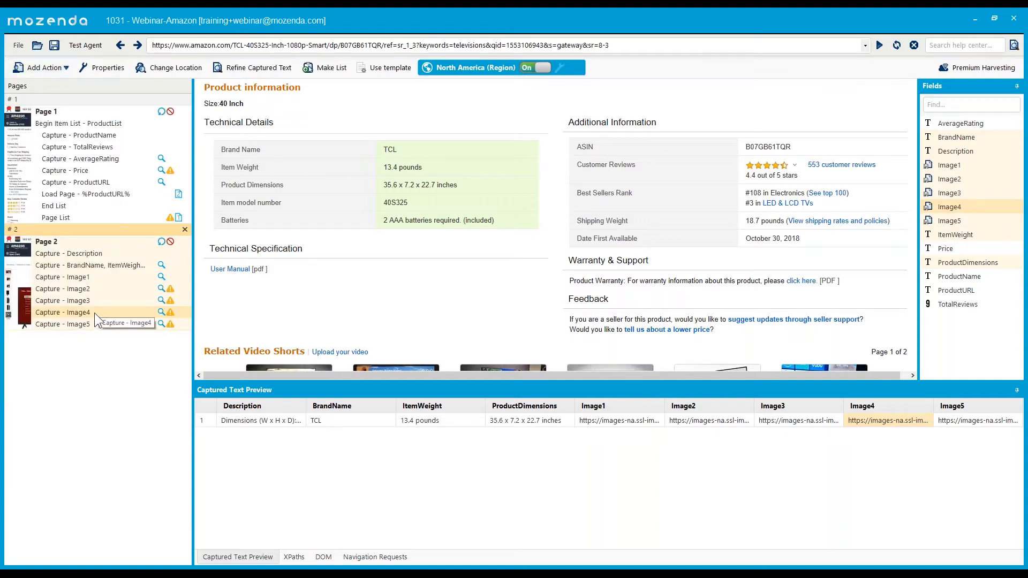
pyautogui.click(44, 67)
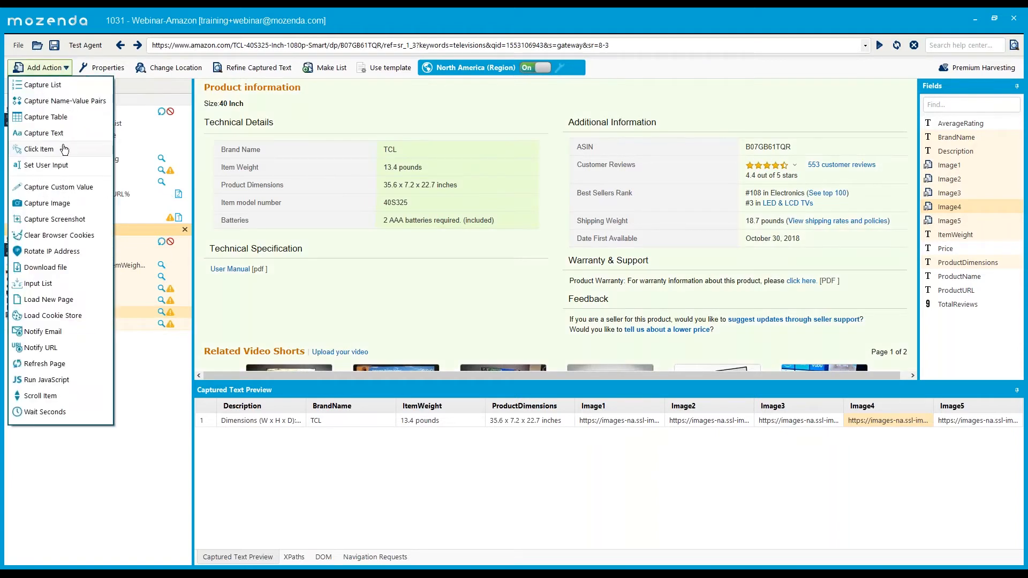
pyautogui.click(293, 169)
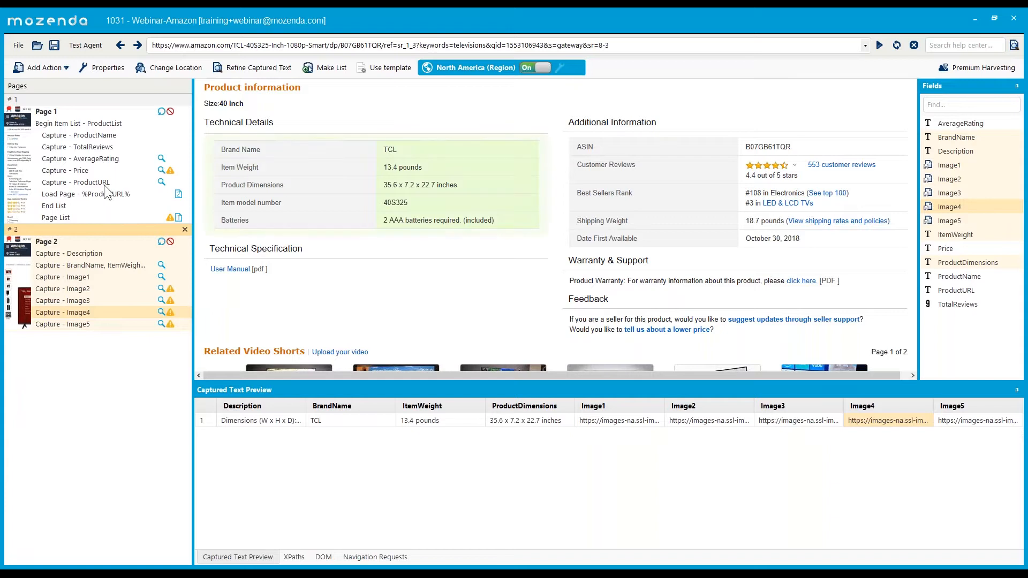
pyautogui.click(63, 68)
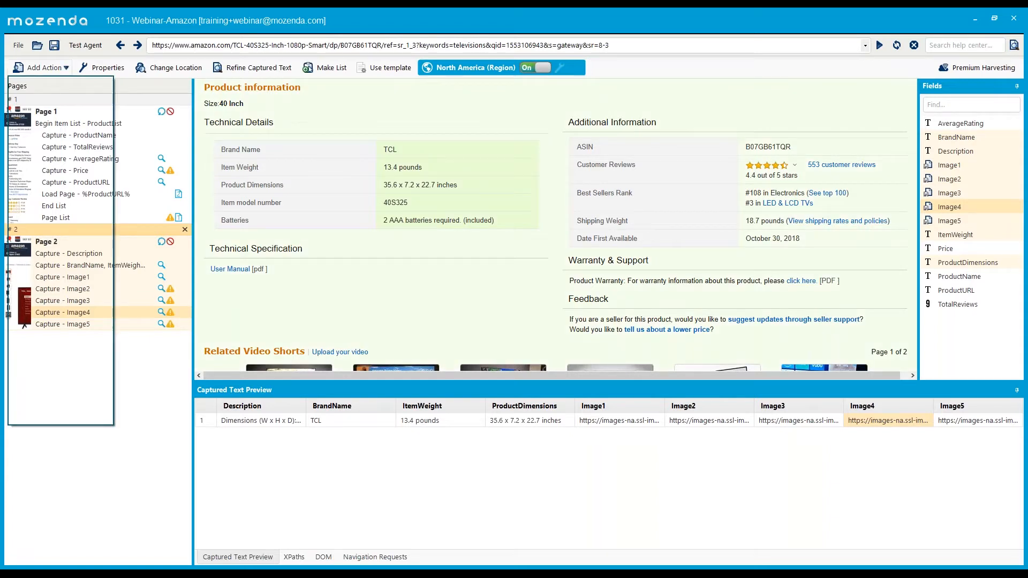
# - Start a name-value capture, marking two Technical Details values with Brand Name as the label
pyautogui.click(61, 102)
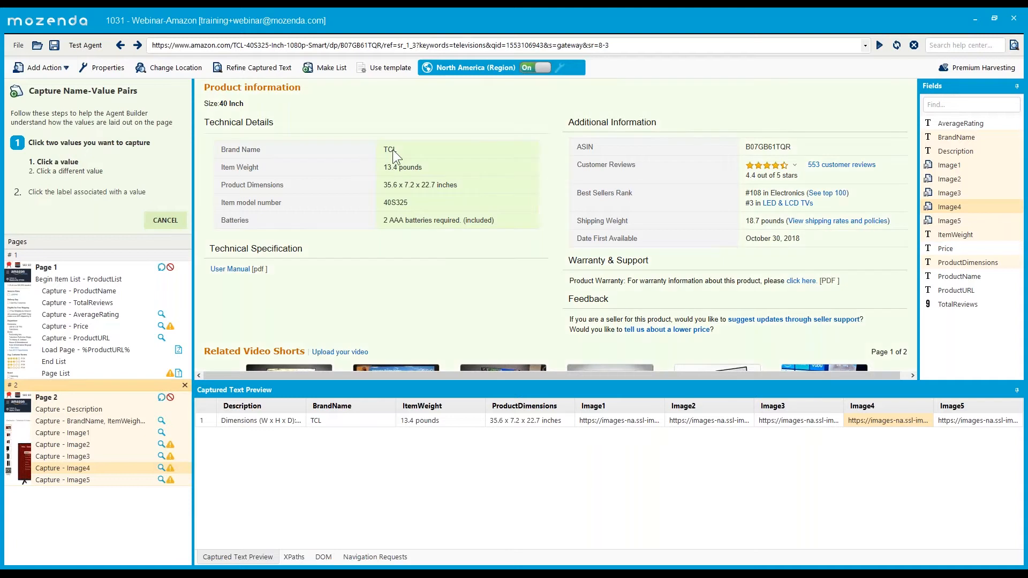
pyautogui.click(395, 170)
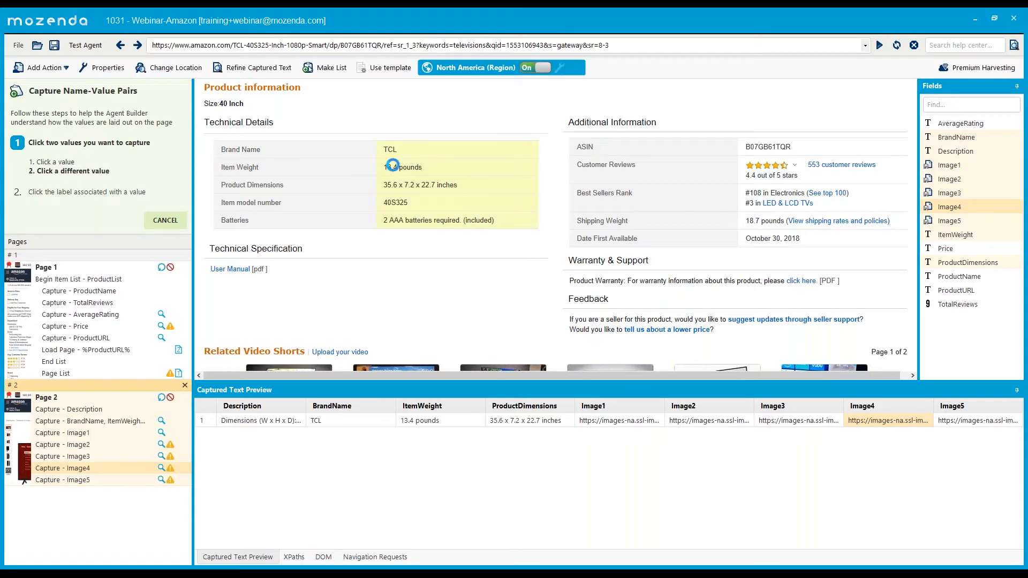
pyautogui.click(392, 166)
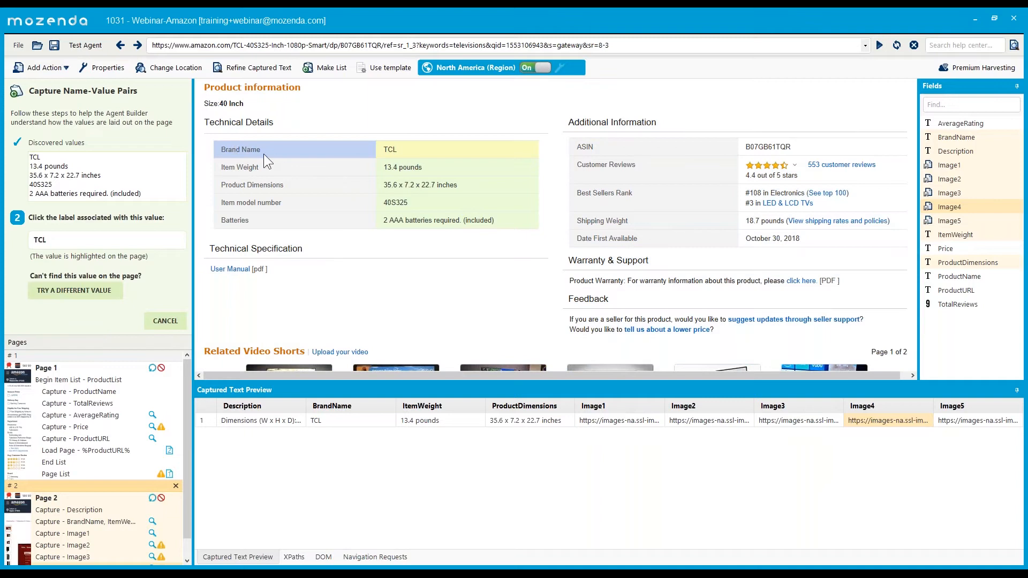
pyautogui.click(233, 150)
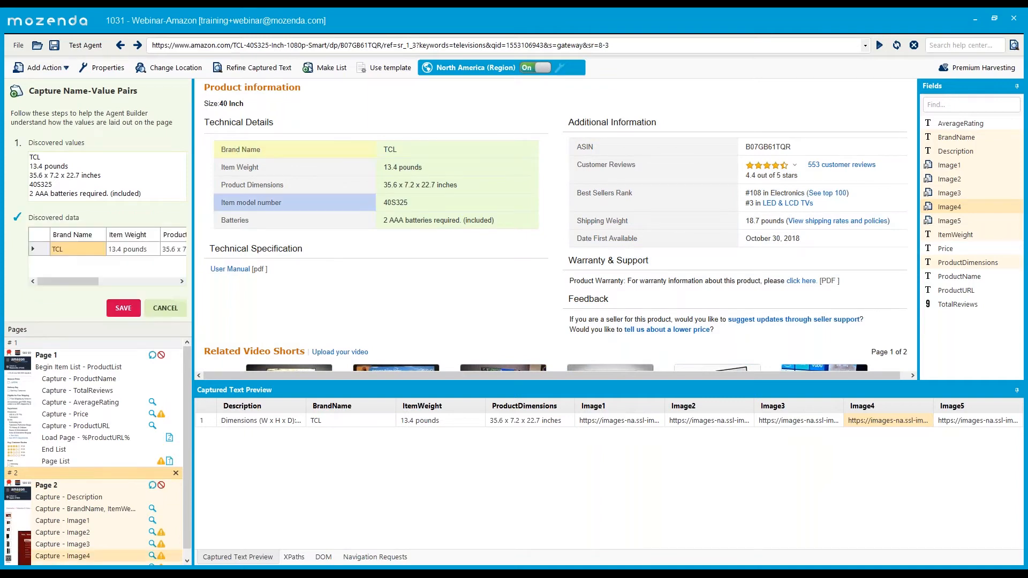
# - Scroll through the Discovered data table, then cancel the name-value capture unsaved
pyautogui.moveTo(76, 281)
pyautogui.mouseDown()
pyautogui.moveTo(162, 275)
pyautogui.moveTo(87, 280)
pyautogui.mouseUp()
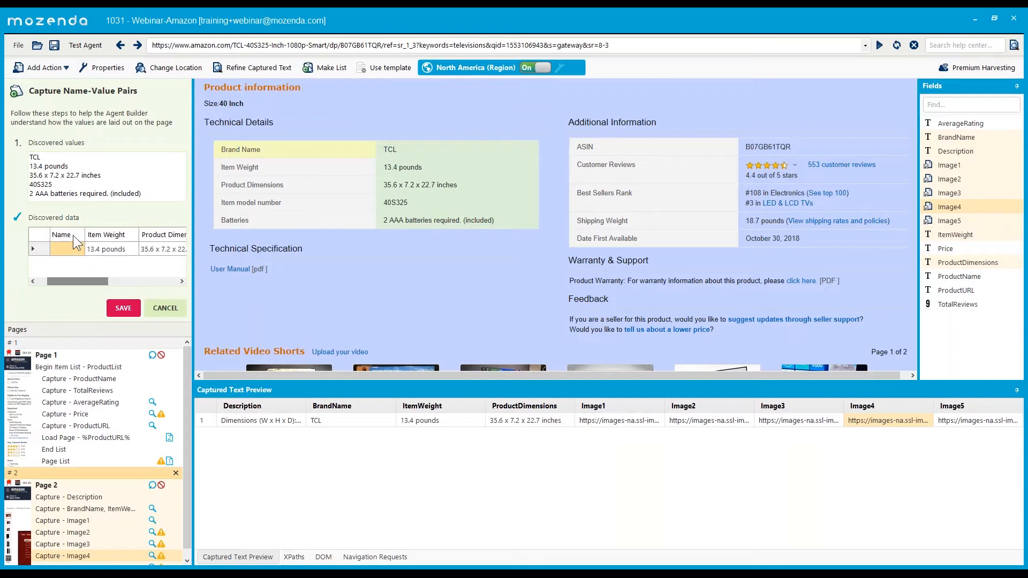
pyautogui.click(107, 236)
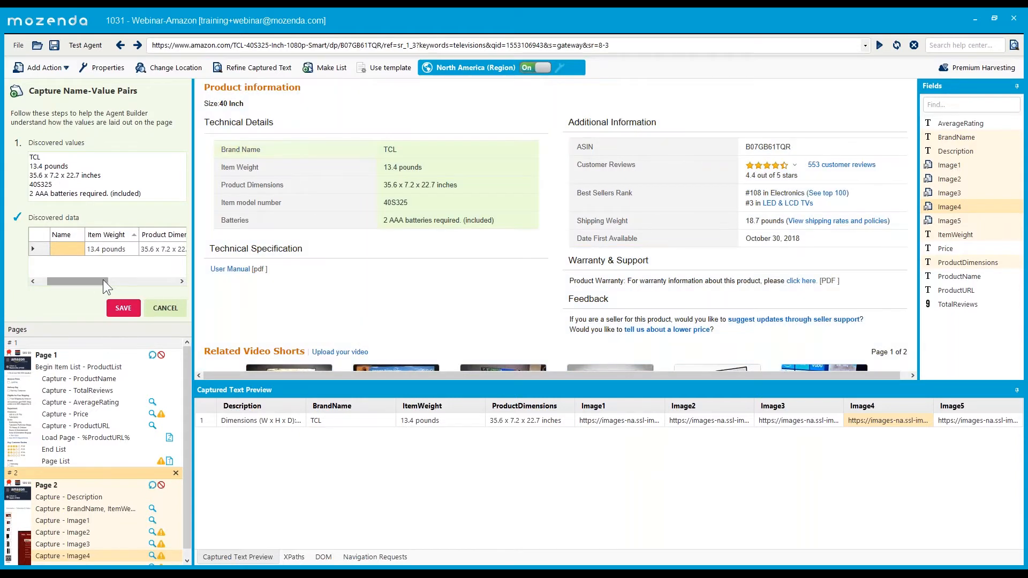
pyautogui.moveTo(103, 280); pyautogui.dragTo(54, 281)
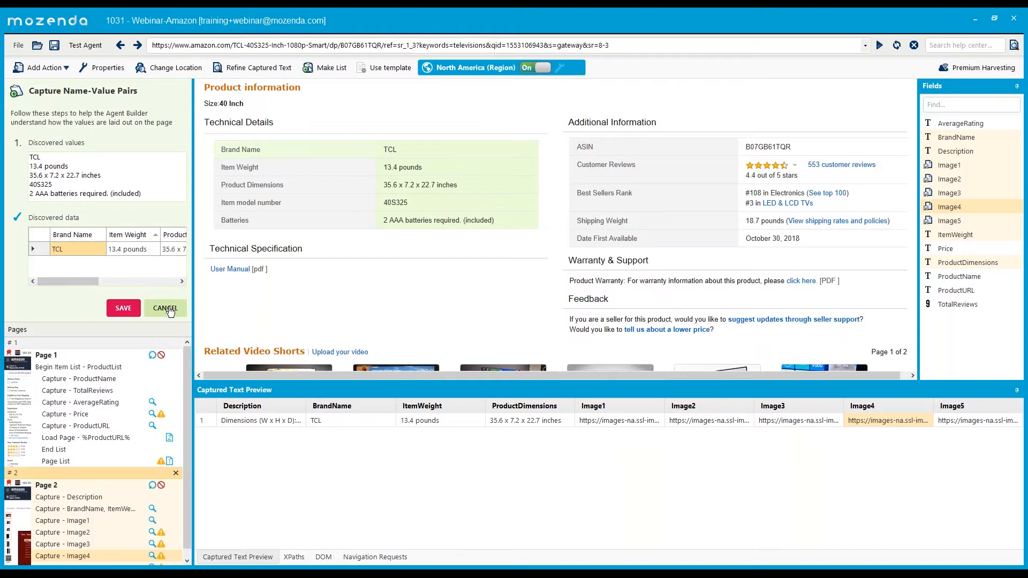
pyautogui.click(164, 308)
pyautogui.click(111, 326)
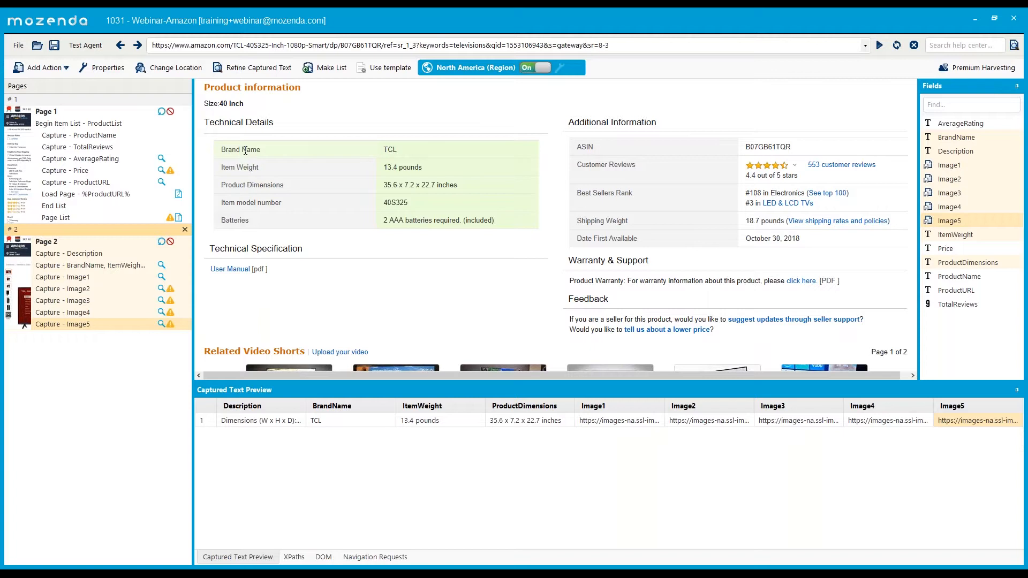
# - Check the Image5 capture's XPath, return to Captured Text Preview, and reopen the Add Action list
pyautogui.click(49, 68)
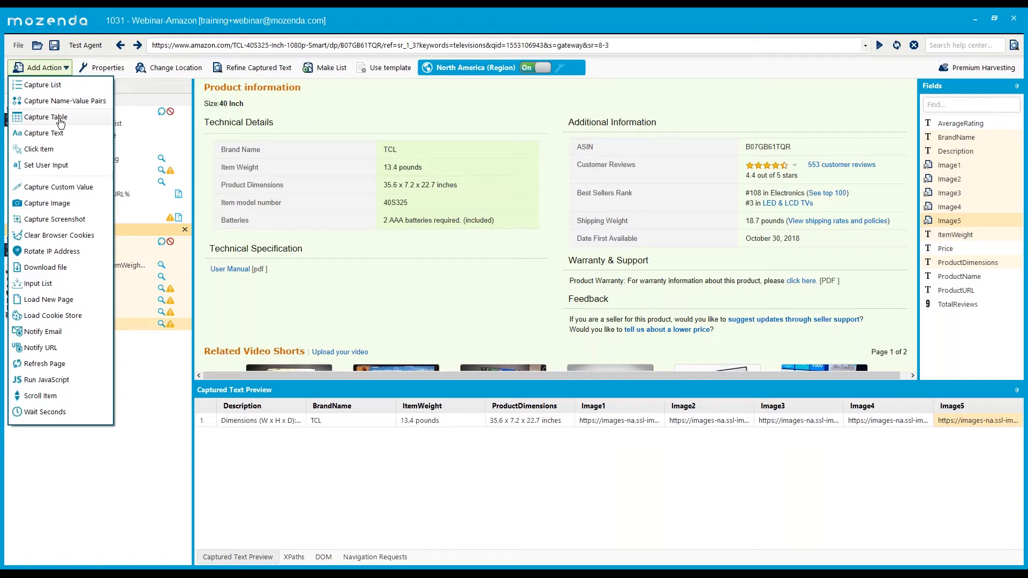
pyautogui.click(333, 441)
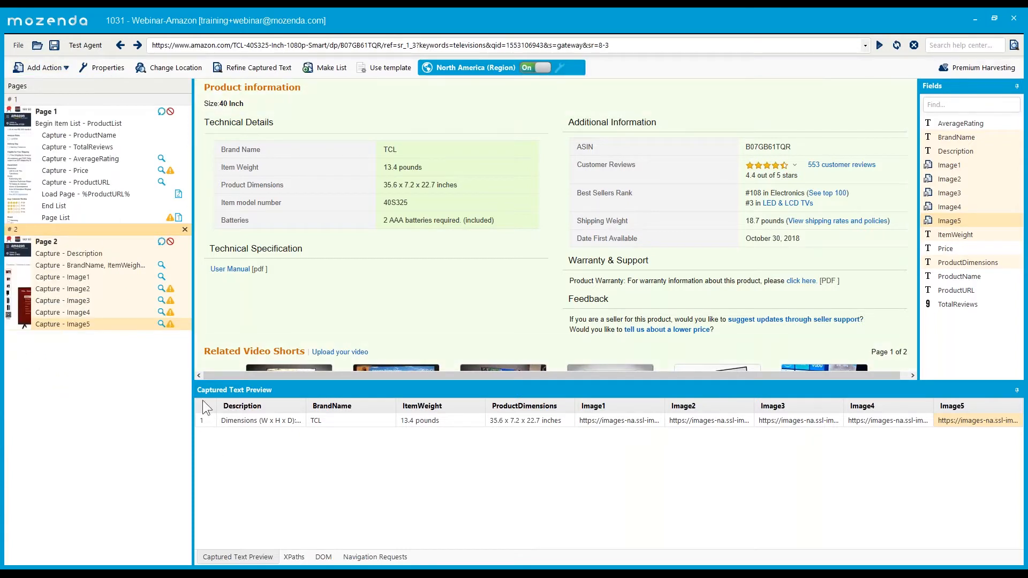
pyautogui.click(294, 557)
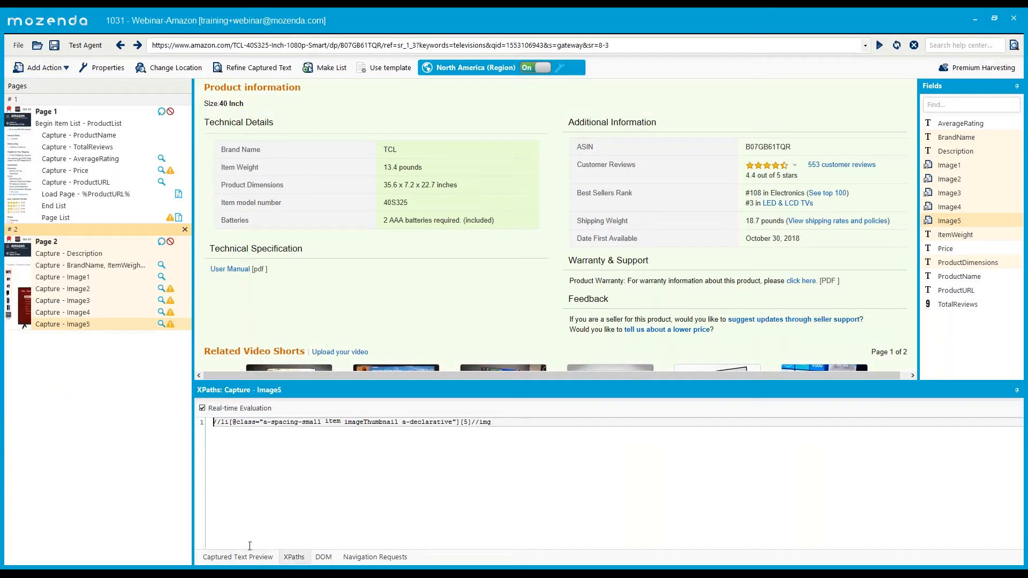
pyautogui.click(246, 558)
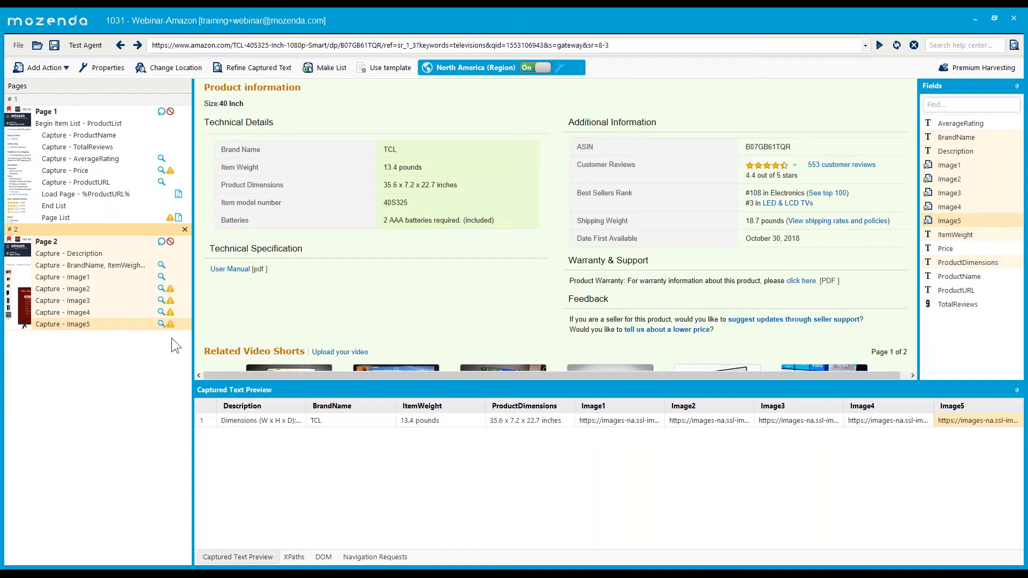
pyautogui.click(63, 68)
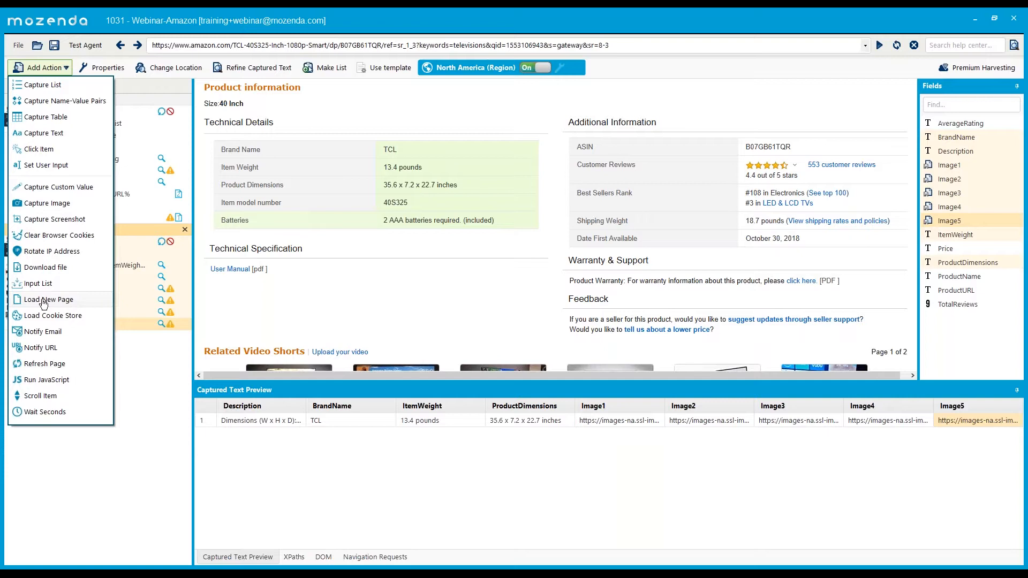
# - Select Page 1 to show the Amazon search results page
pyautogui.click(120, 115)
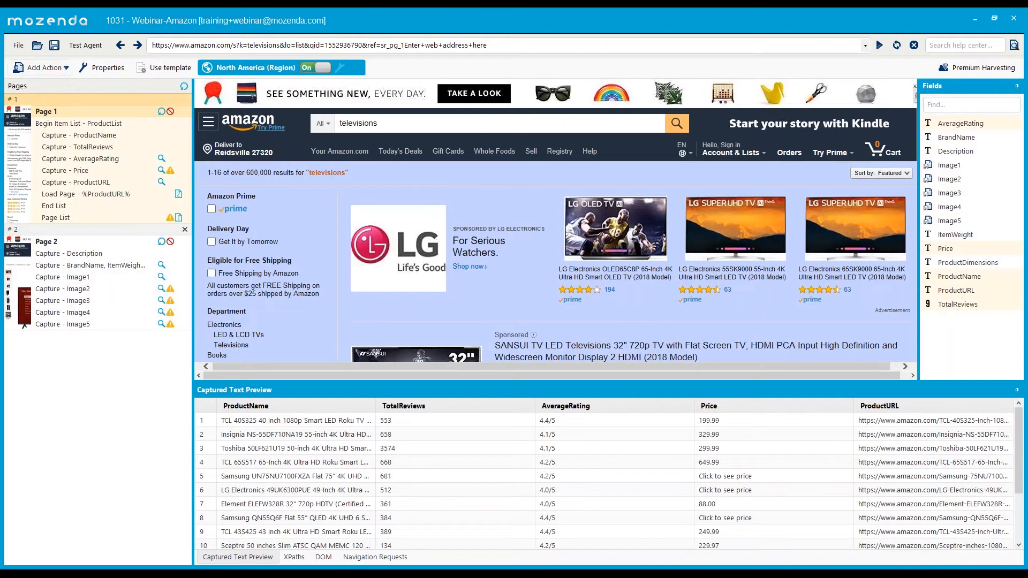
pyautogui.click(43, 67)
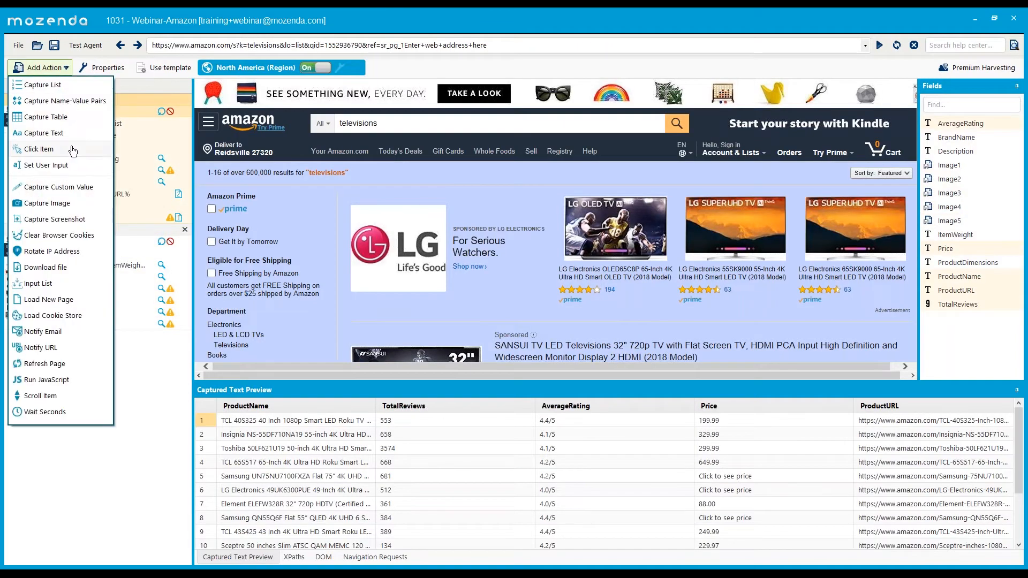
pyautogui.click(107, 114)
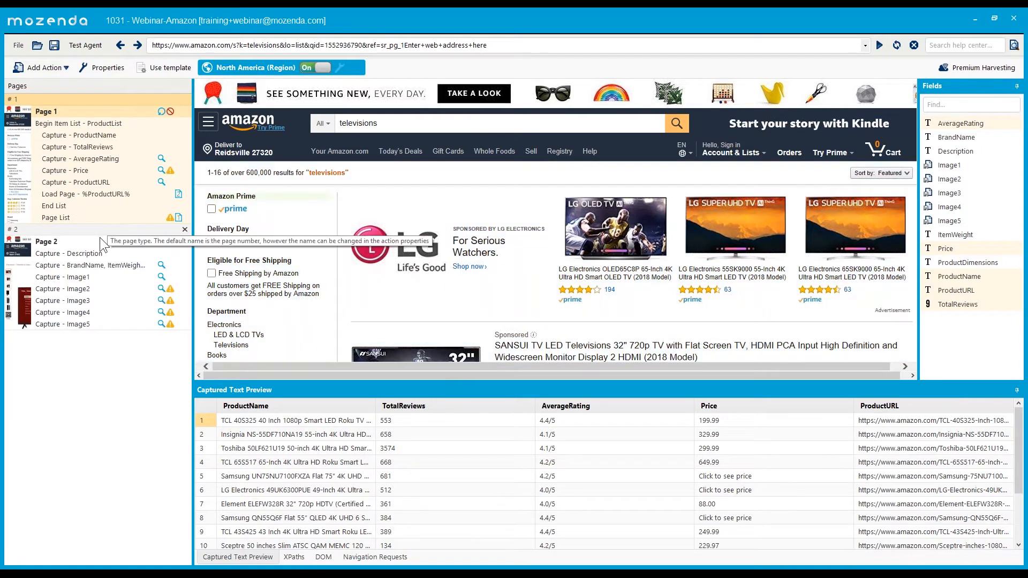
# - Create a manual SearchTerms input list for the search box: televisions, speakers, computers
pyautogui.click(370, 121)
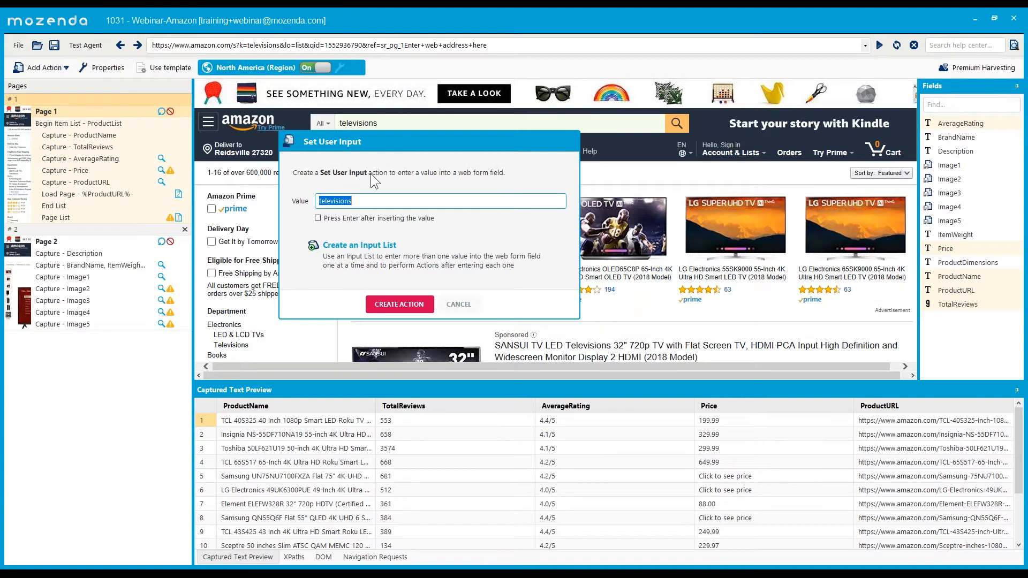
pyautogui.click(366, 261)
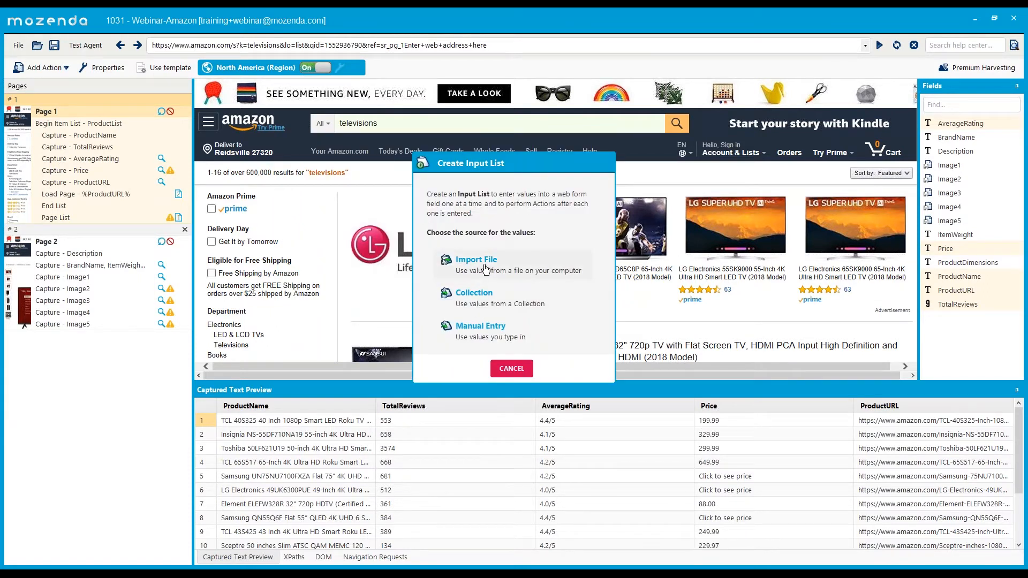
pyautogui.click(480, 326)
pyautogui.click(471, 200)
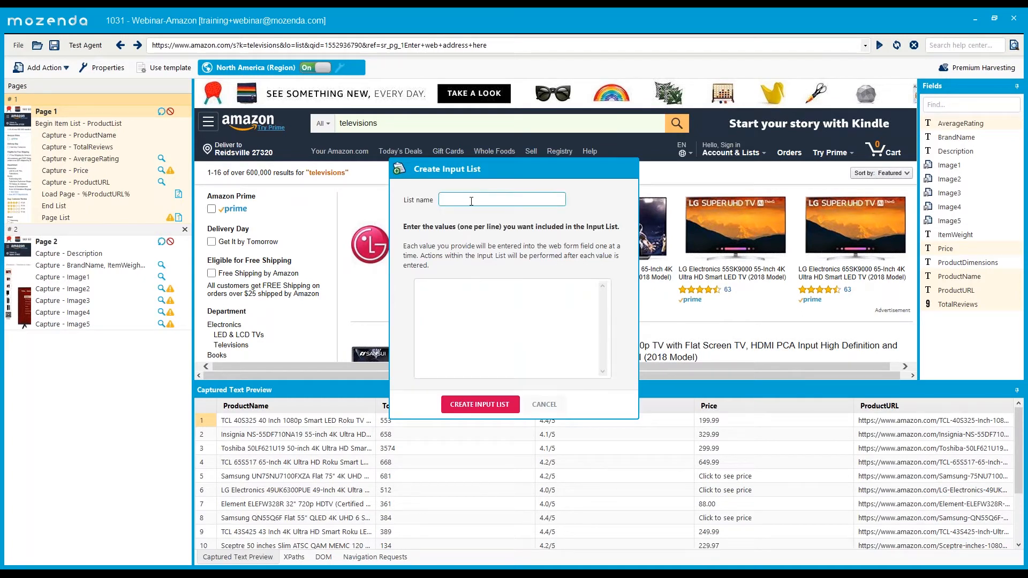
pyautogui.write('SearchTerms')
pyautogui.click(514, 319)
pyautogui.write('televisions')
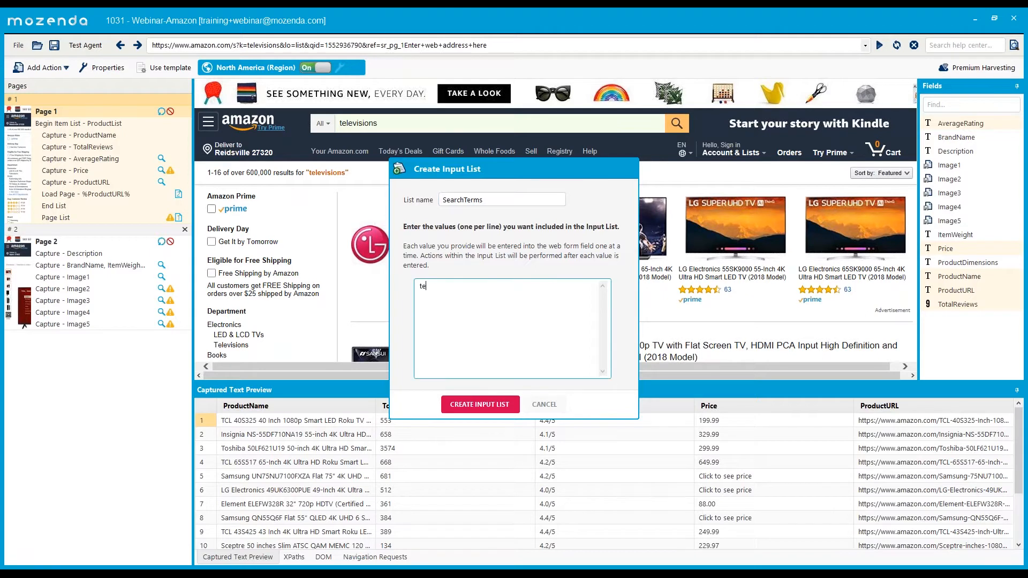
pyautogui.press('Return')
pyautogui.write('speakers')
pyautogui.press('Return')
pyautogui.write('computers')
pyautogui.click(497, 400)
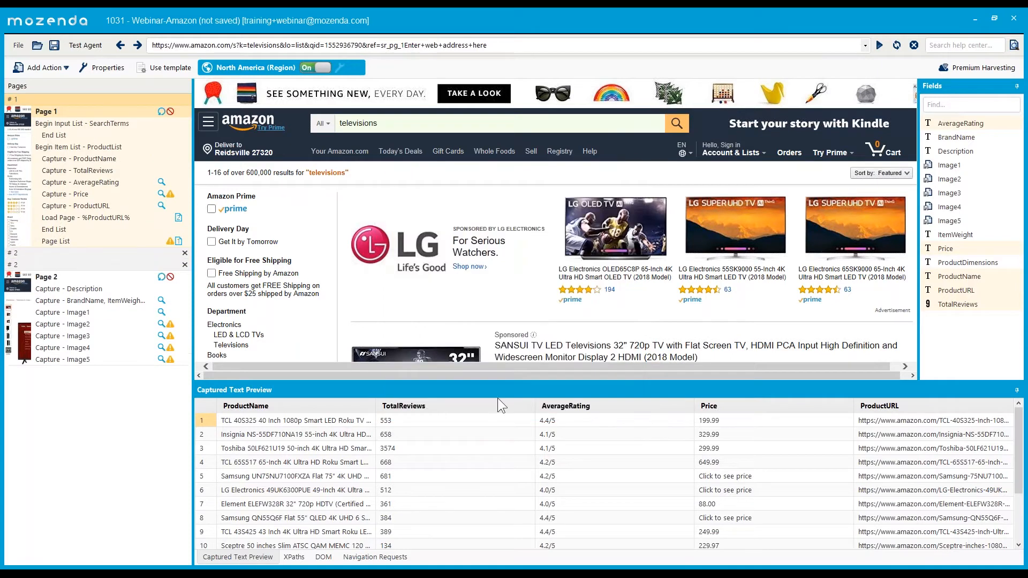
pyautogui.click(76, 136)
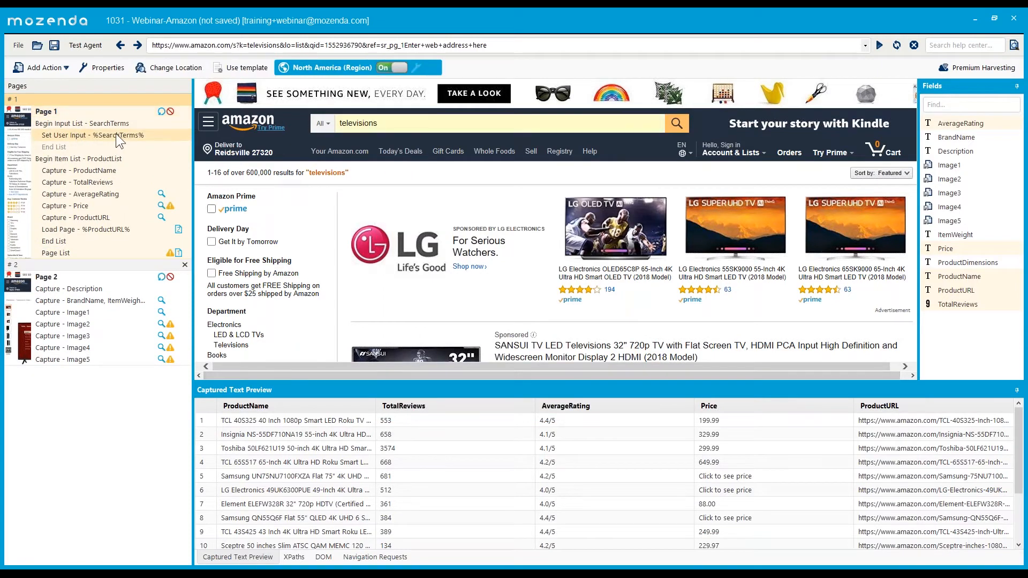
pyautogui.click(101, 124)
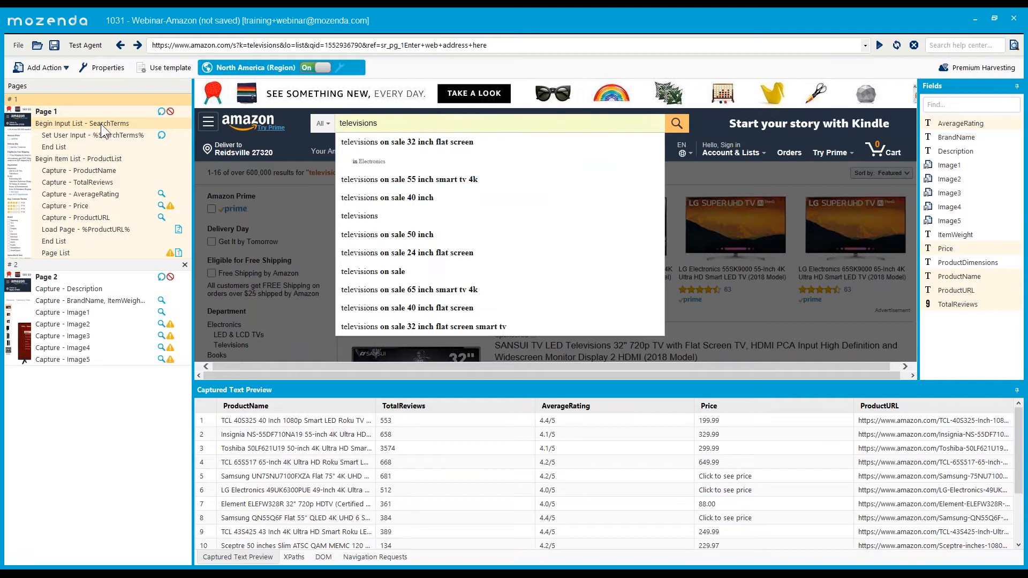
pyautogui.doubleClick(101, 124)
pyautogui.moveTo(58, 217); pyautogui.dragTo(15, 197)
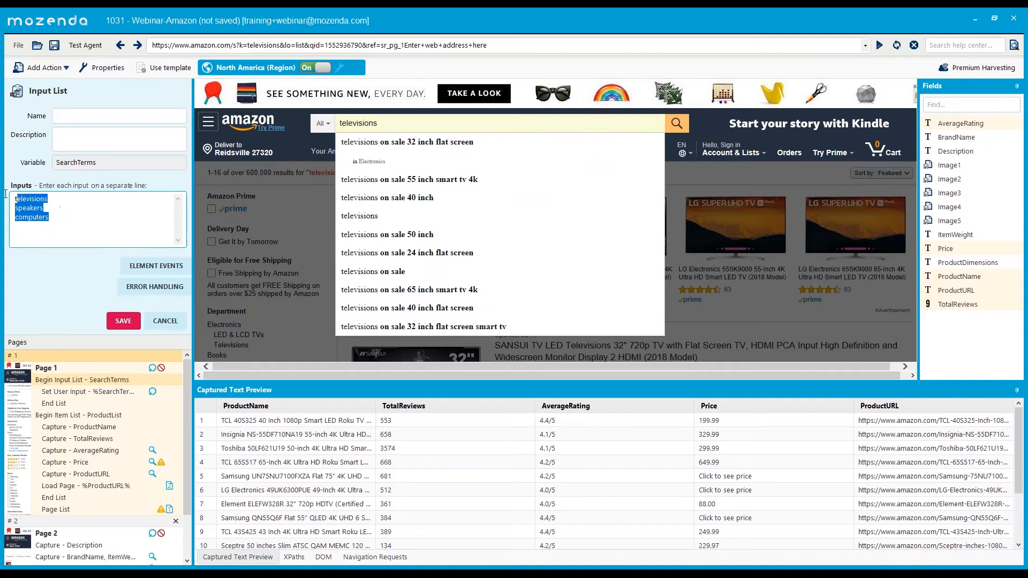
pyautogui.click(165, 320)
pyautogui.click(100, 135)
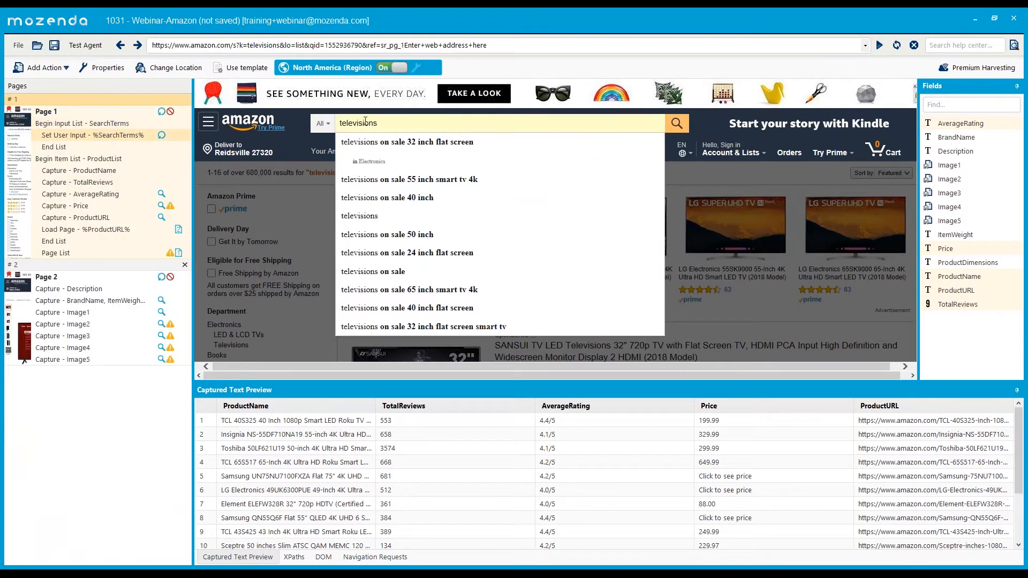
pyautogui.doubleClick(107, 132)
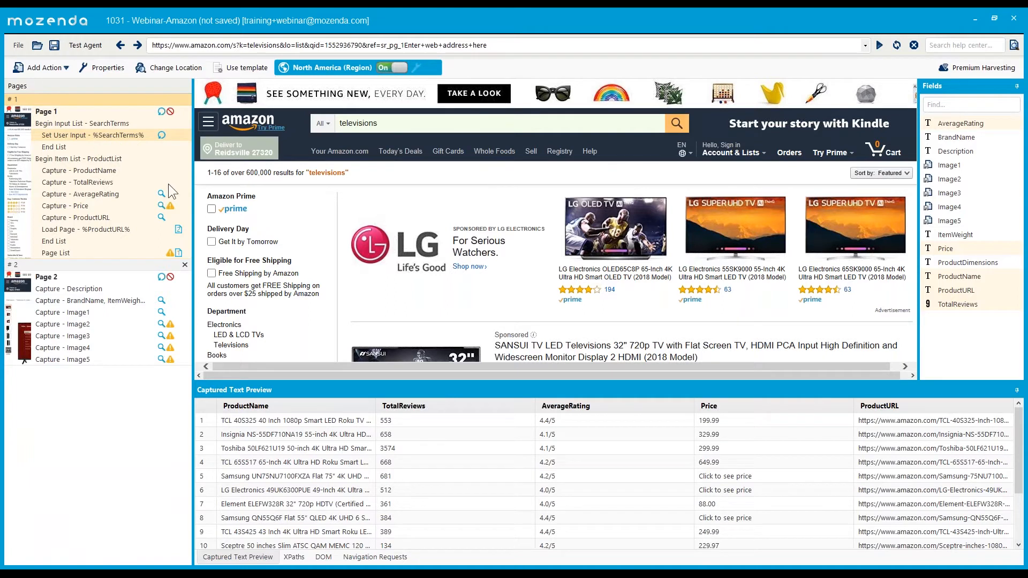
pyautogui.click(72, 157)
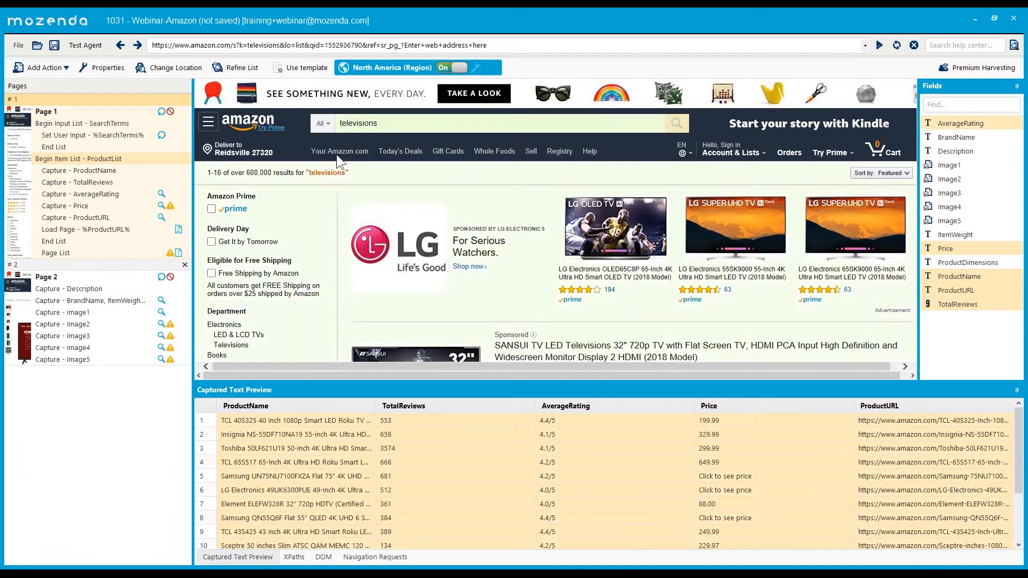
pyautogui.click(126, 134)
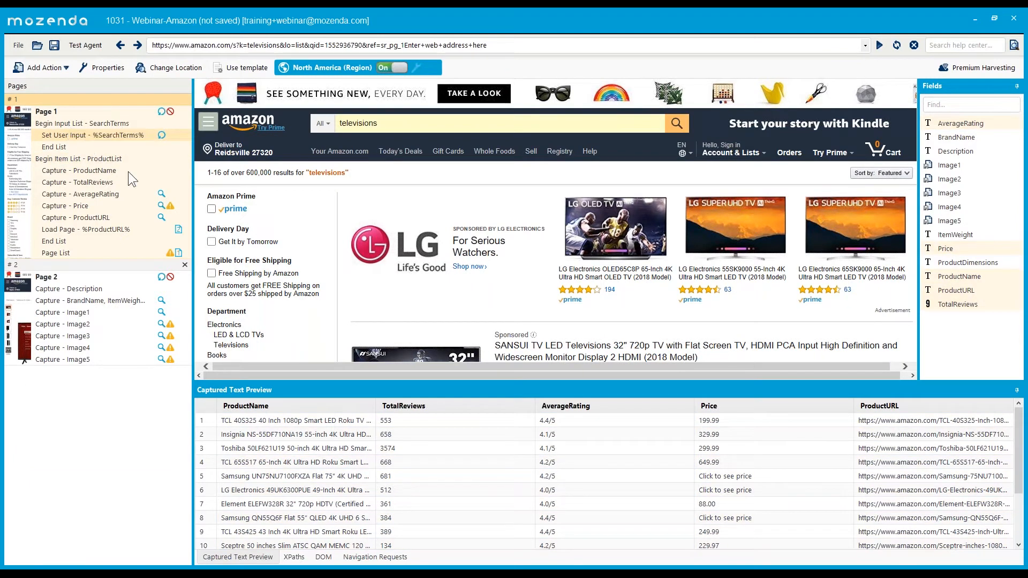
pyautogui.click(97, 126)
pyautogui.click(61, 68)
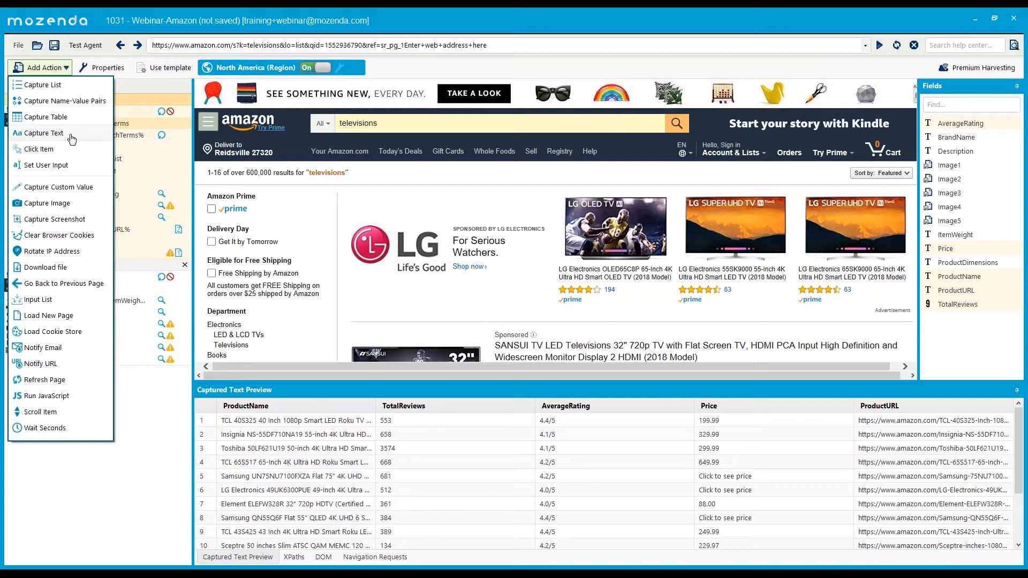
pyautogui.click(156, 124)
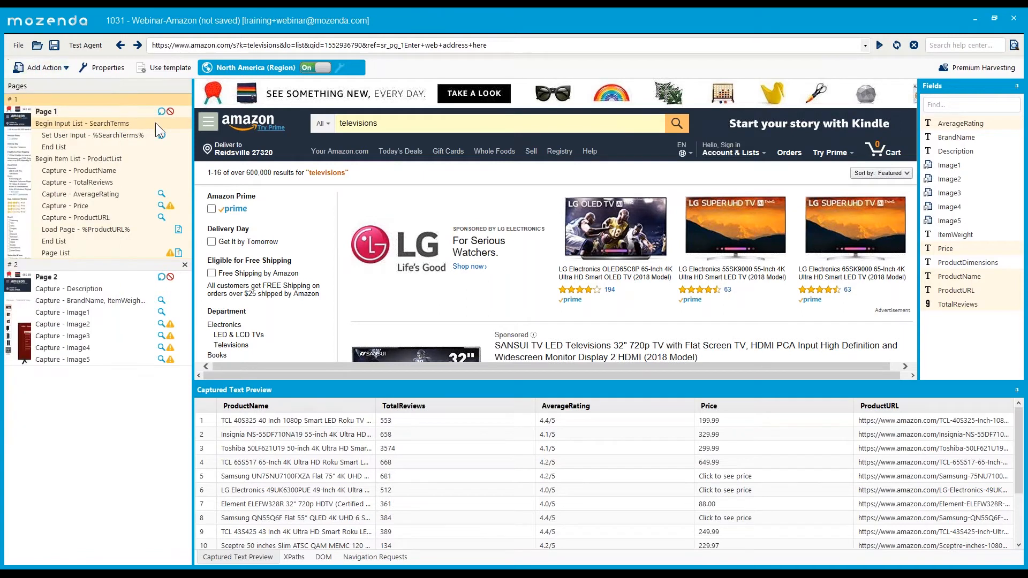
pyautogui.doubleClick(165, 135)
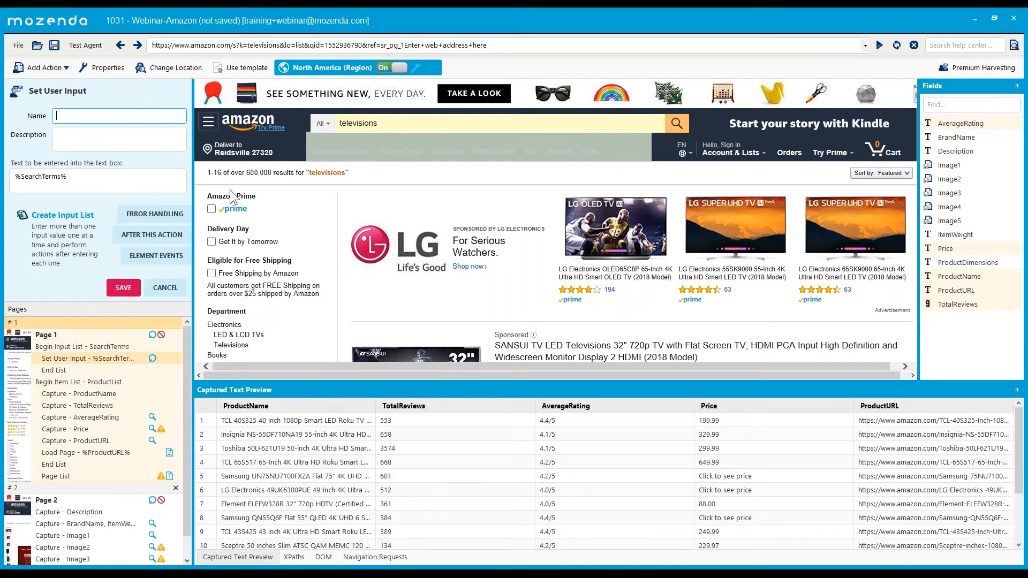
pyautogui.click(165, 266)
pyautogui.click(165, 288)
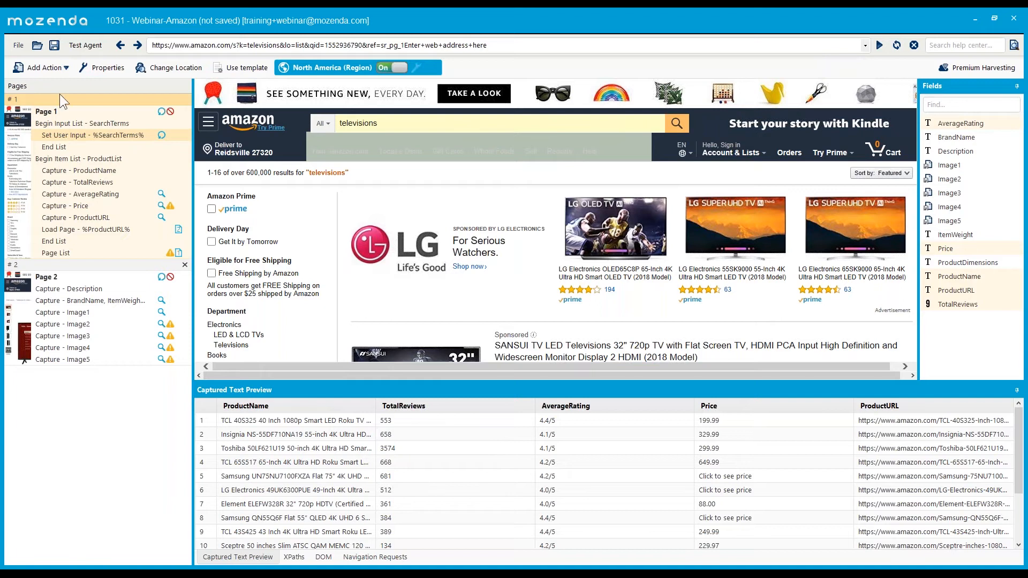
pyautogui.click(60, 69)
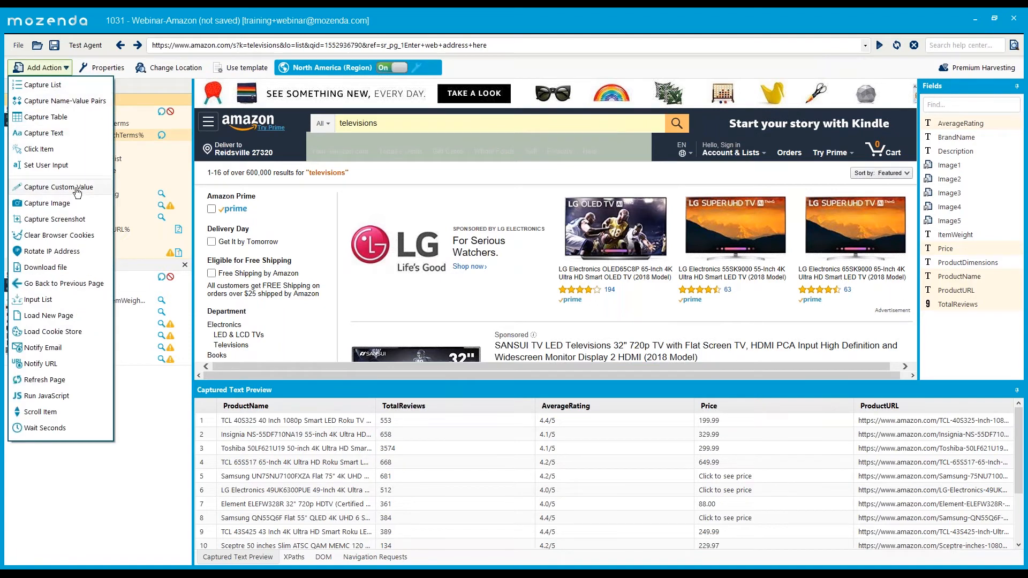
# - Add a custom value field Website with value Amazon and move it to the top of Page 1
pyautogui.click(127, 145)
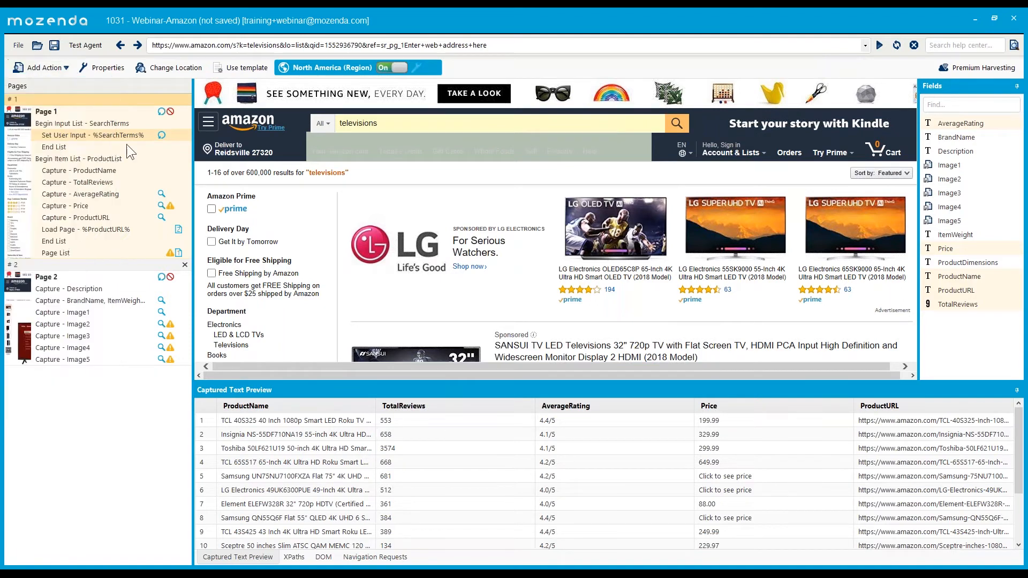
pyautogui.click(91, 206)
pyautogui.click(64, 68)
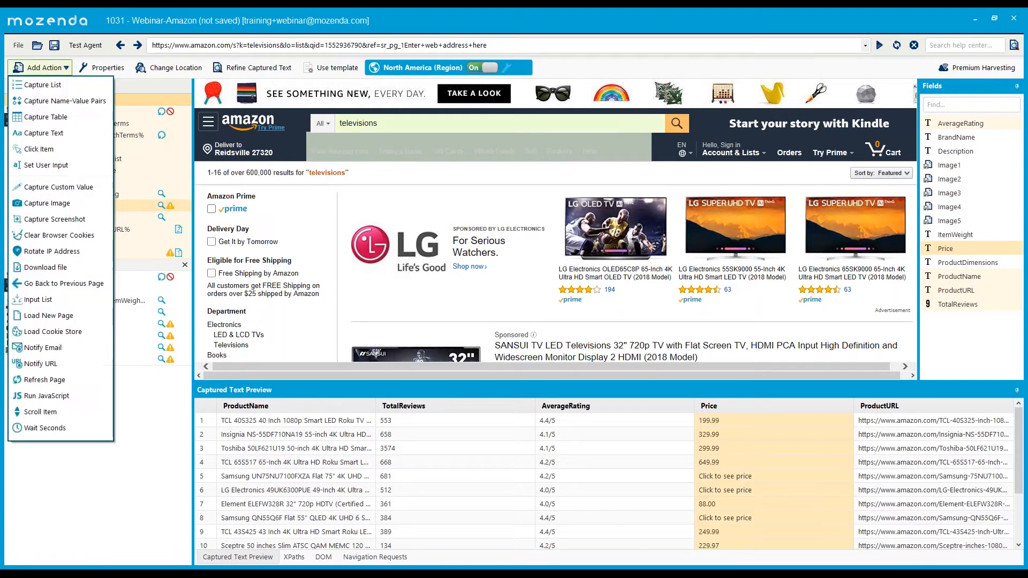
pyautogui.click(58, 187)
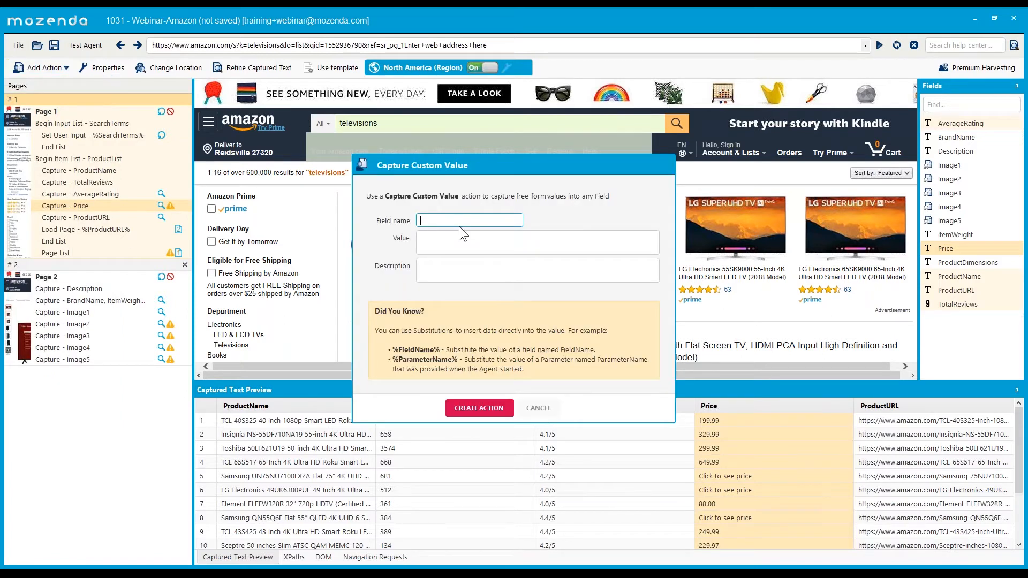
pyautogui.write('Website')
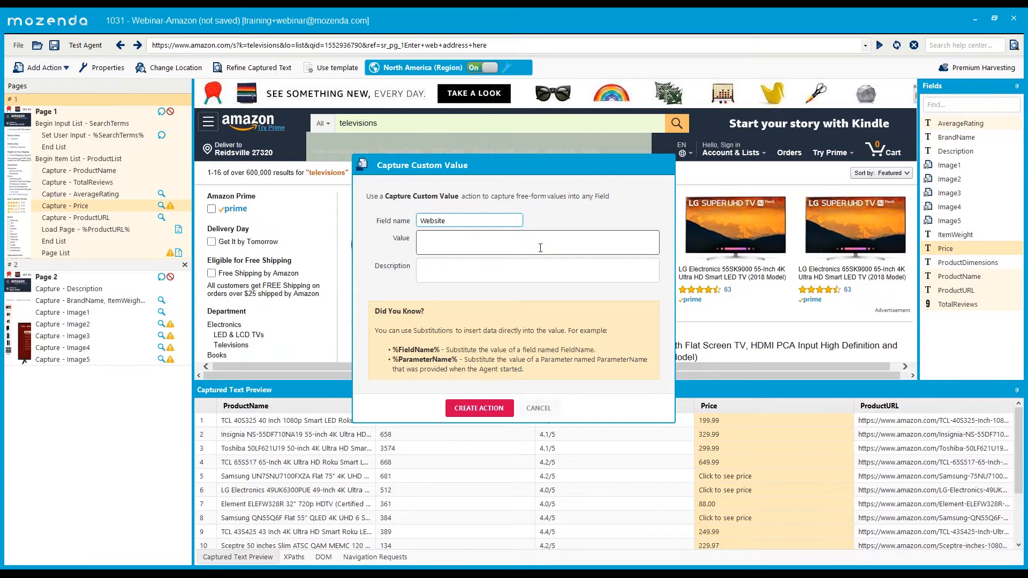
pyautogui.click(505, 252)
pyautogui.write('Amazon')
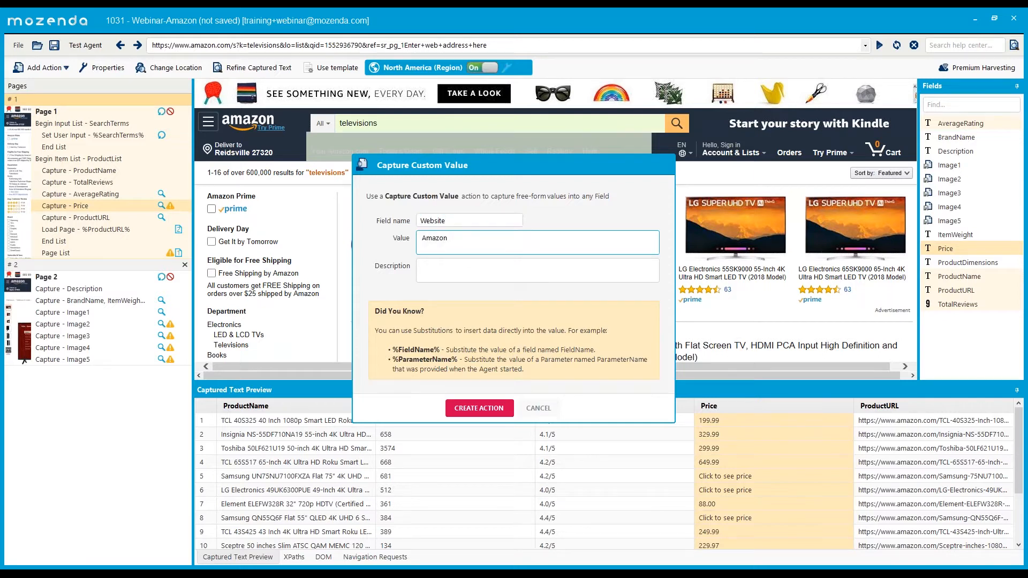
pyautogui.click(479, 408)
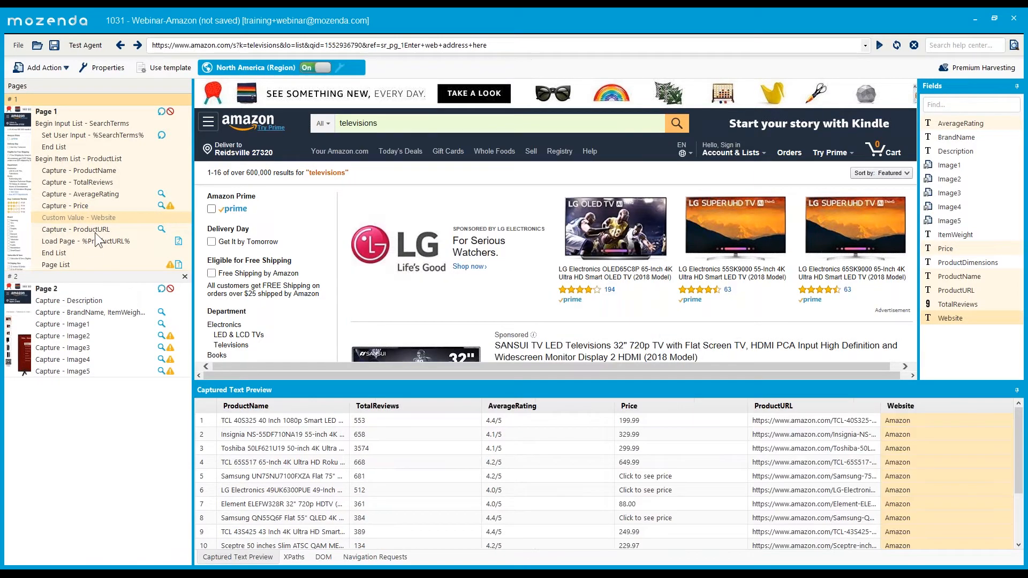
pyautogui.moveTo(108, 217); pyautogui.dragTo(117, 120)
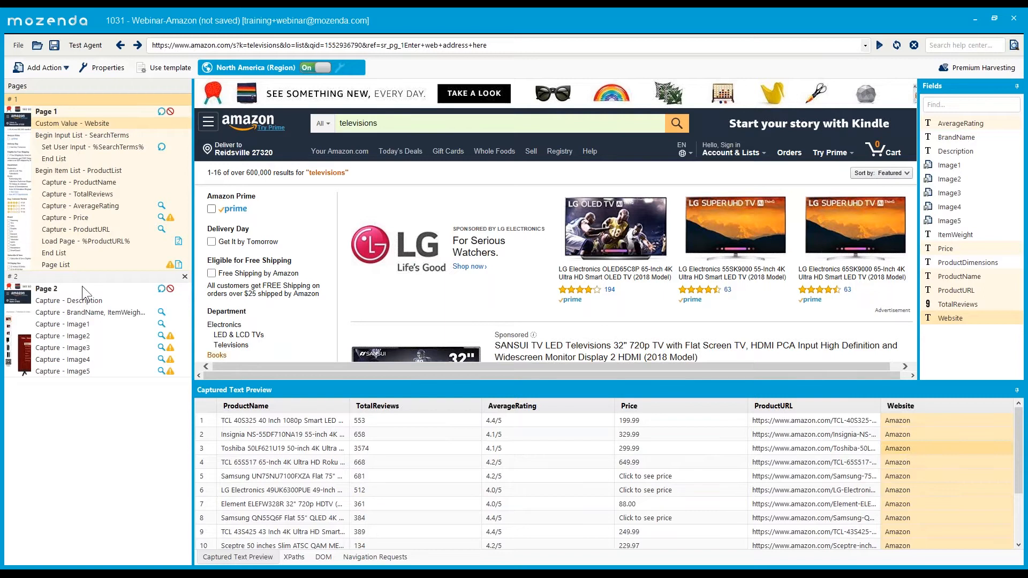
# - Add a Reviews custom value '%TotalReviews% - %AverageRating%' after the AverageRating capture
pyautogui.click(101, 213)
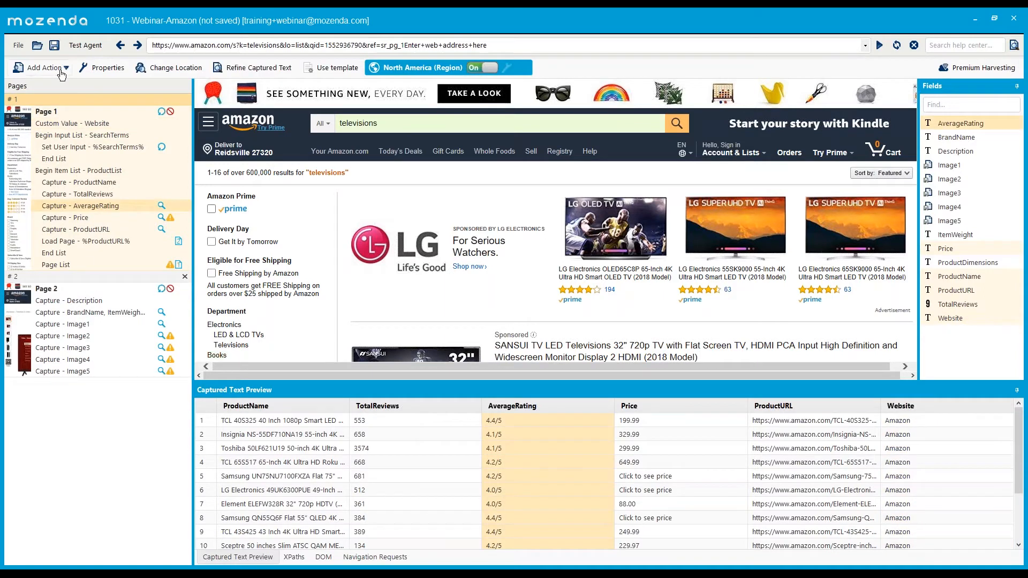
pyautogui.click(43, 68)
pyautogui.click(59, 187)
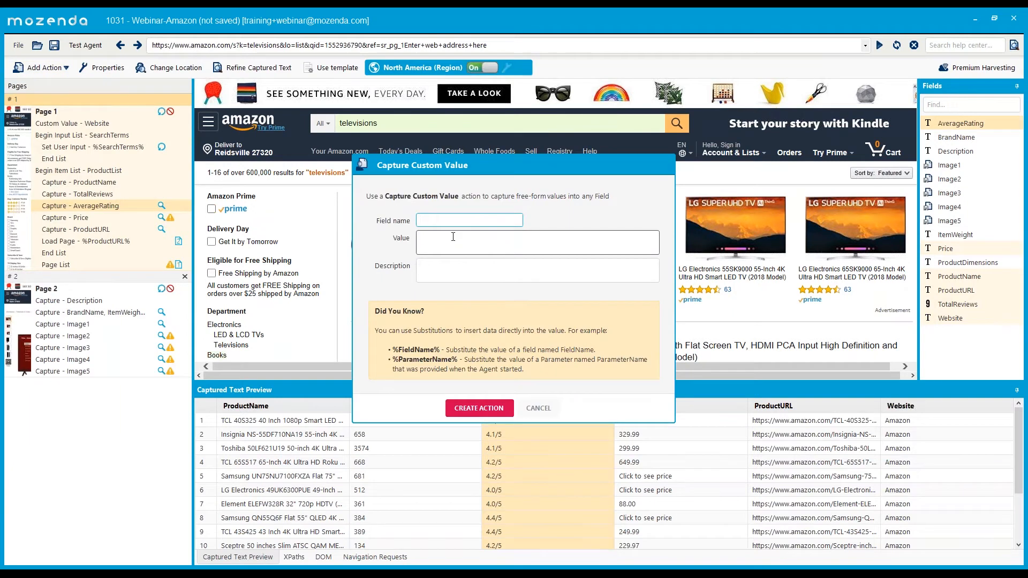
pyautogui.write('R=')
pyautogui.write('views')
pyautogui.click(465, 235)
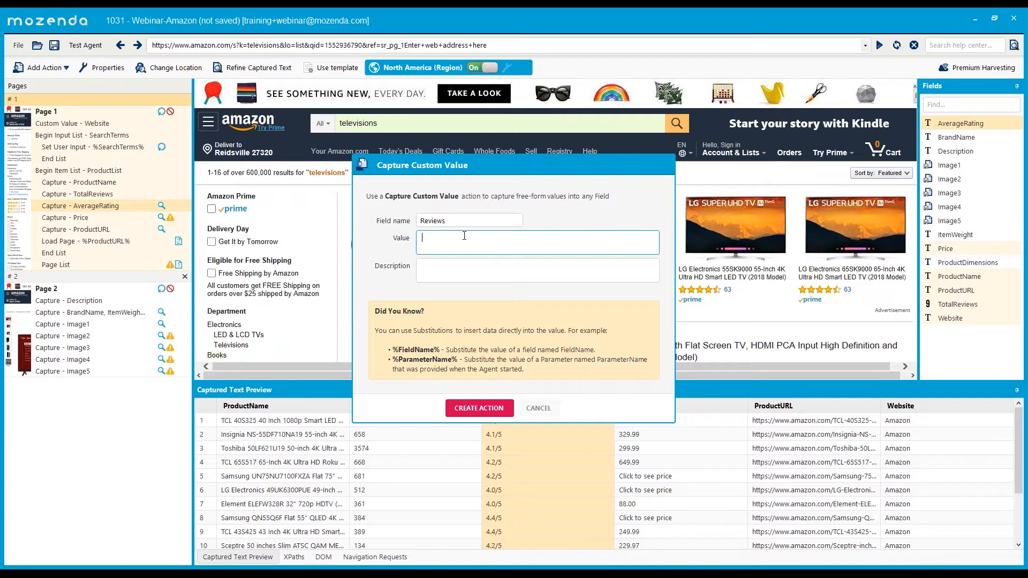
pyautogui.write('%To')
pyautogui.write('talReviews')
pyautogui.write('%')
pyautogui.write(' - %Average%')
pyautogui.write('Rating')
pyautogui.click(479, 408)
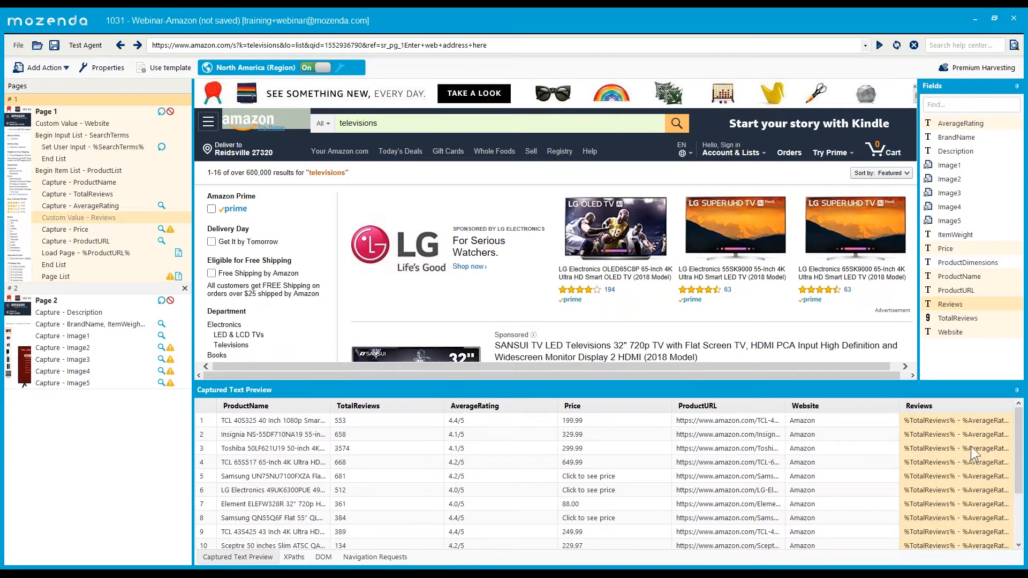
pyautogui.click(85, 45)
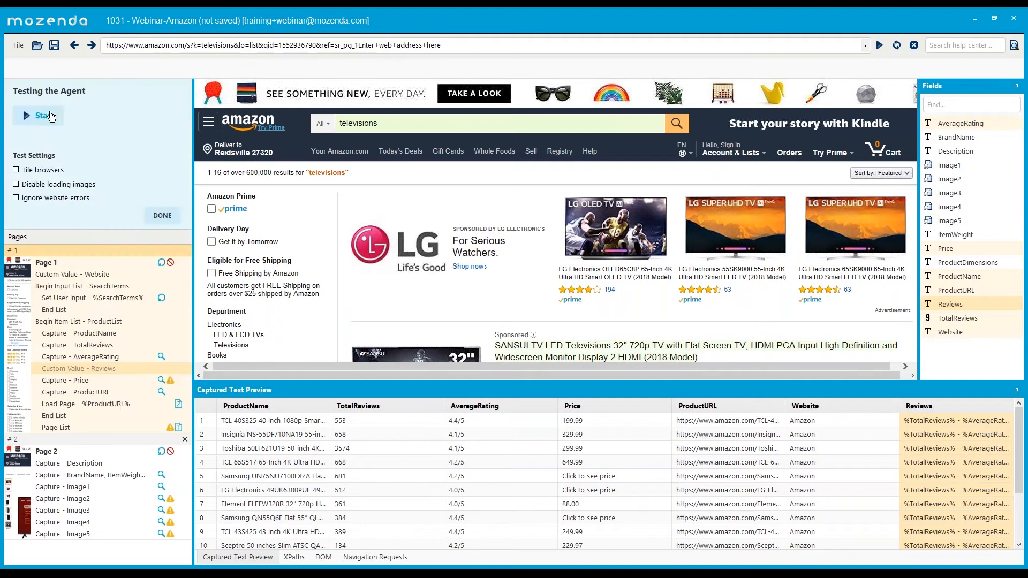
# - Test the agent and widen the Reviews column to confirm it reads 3574 - 4.1/5
pyautogui.click(51, 116)
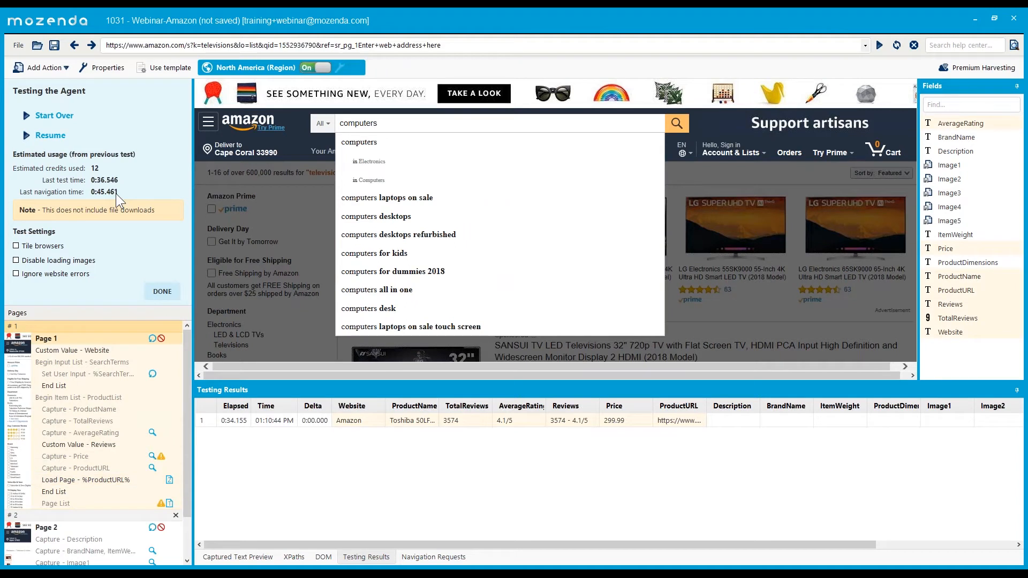
pyautogui.click(162, 291)
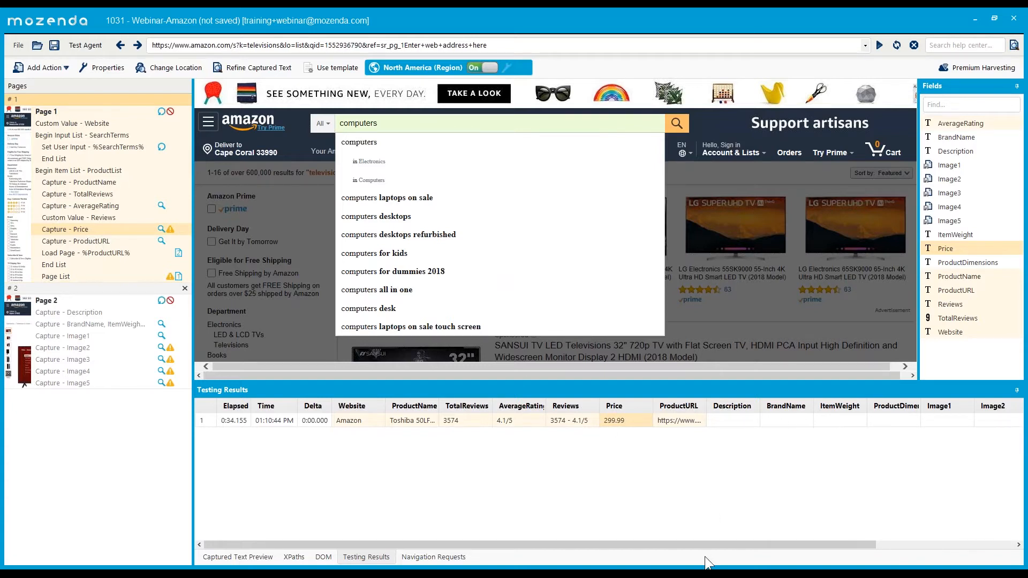
pyautogui.moveTo(737, 543); pyautogui.dragTo(682, 545)
pyautogui.click(292, 558)
pyautogui.click(262, 560)
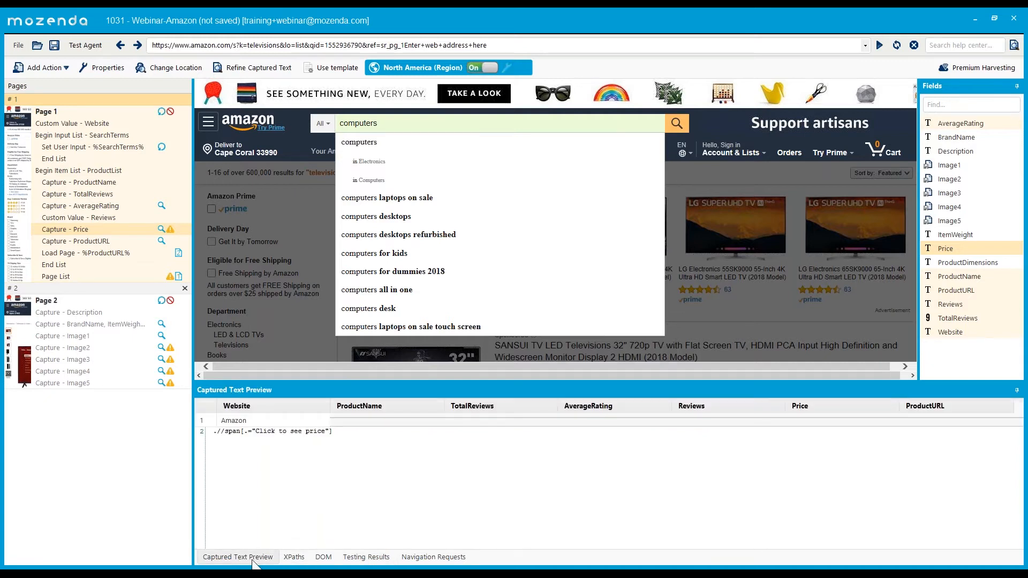
pyautogui.click(367, 559)
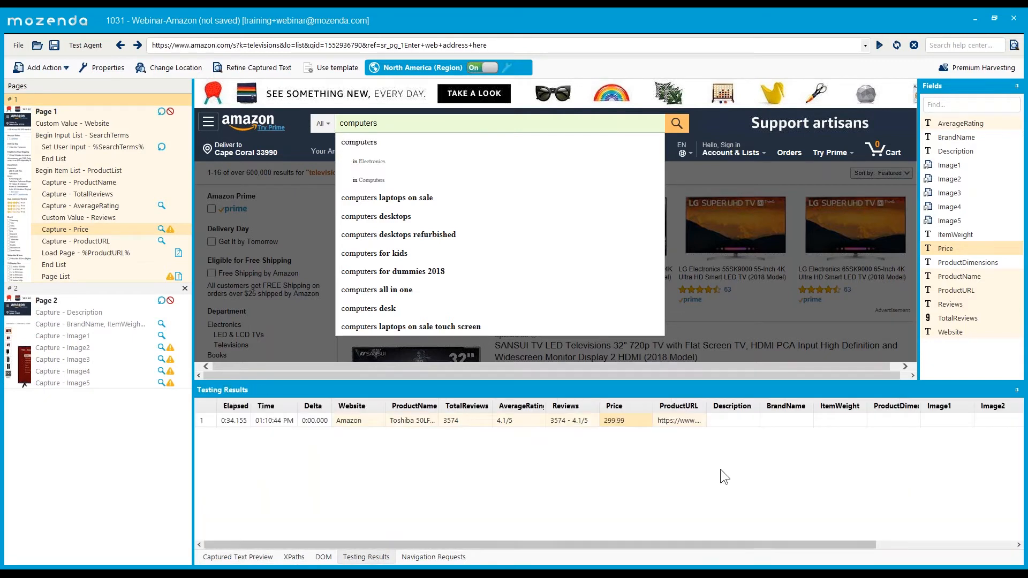
pyautogui.moveTo(599, 405); pyautogui.dragTo(613, 405)
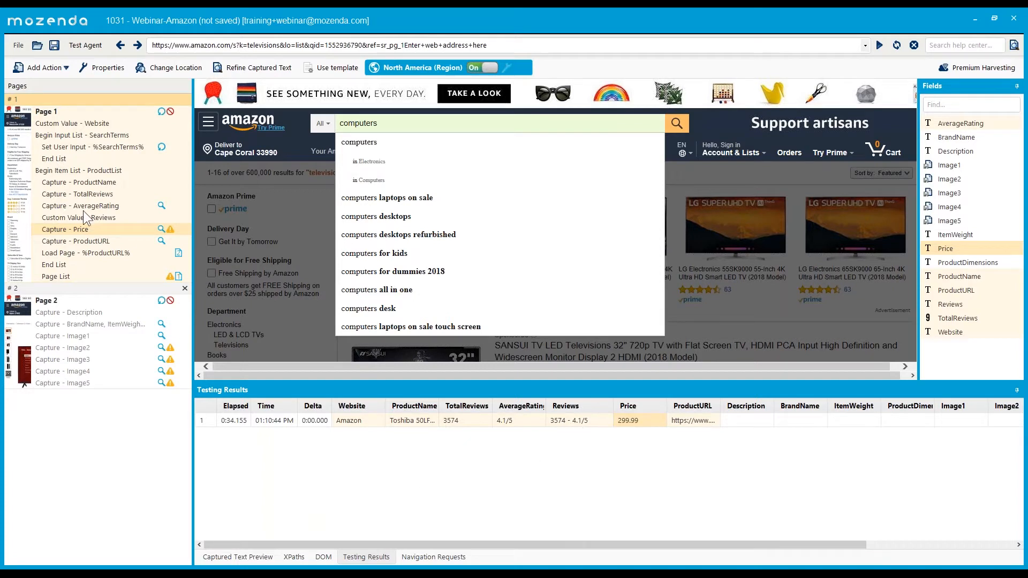
pyautogui.click(73, 219)
# - Delete the Custom Value - Reviews step and confirm the deletion
pyautogui.press('Delete')
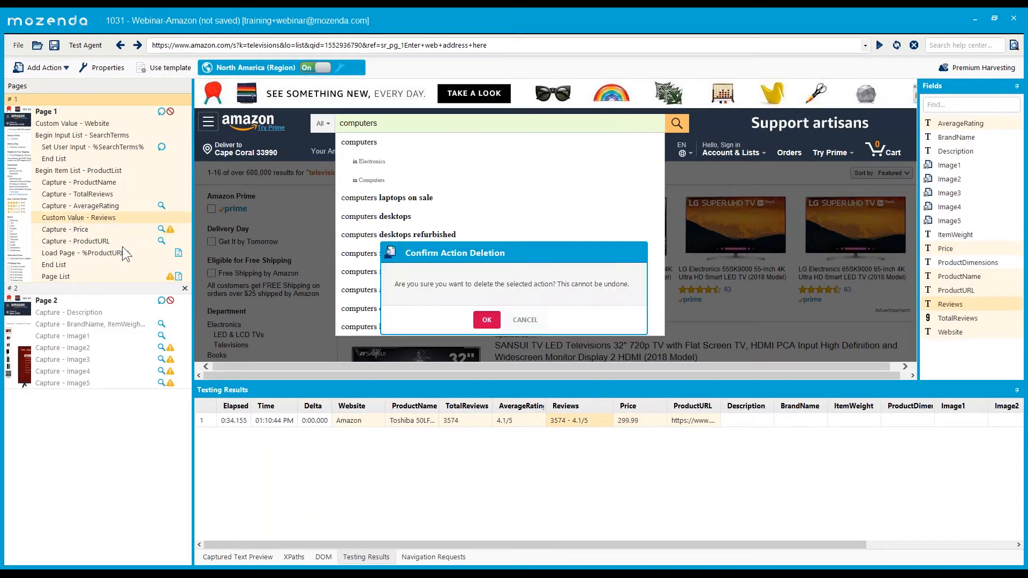
pyautogui.press('Return')
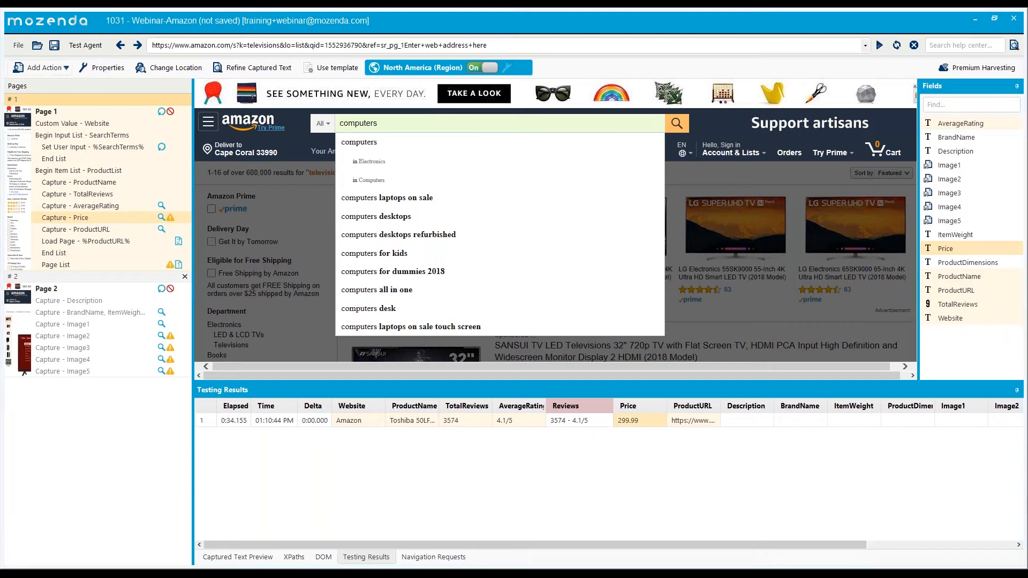
pyautogui.click(63, 70)
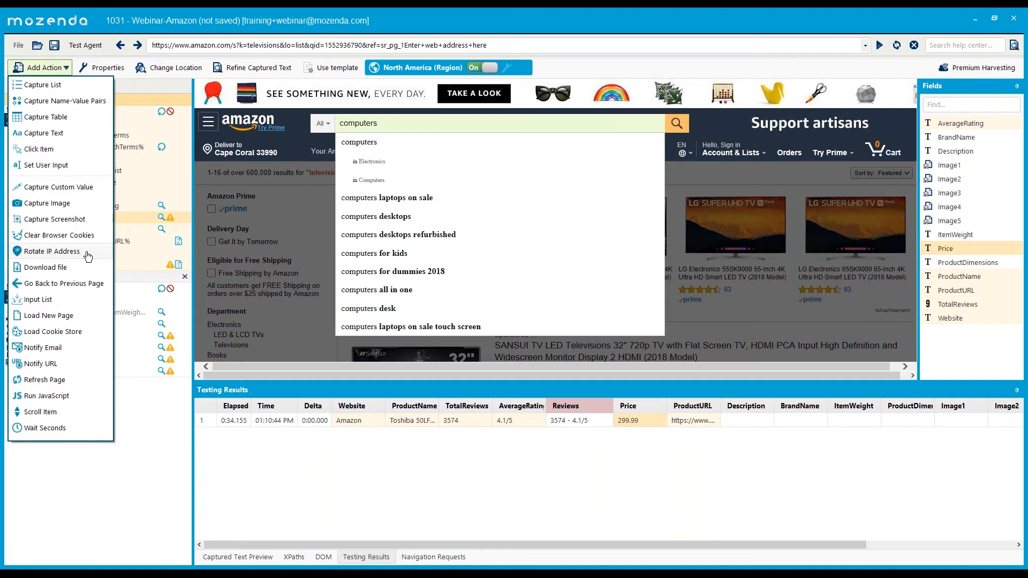
pyautogui.click(498, 66)
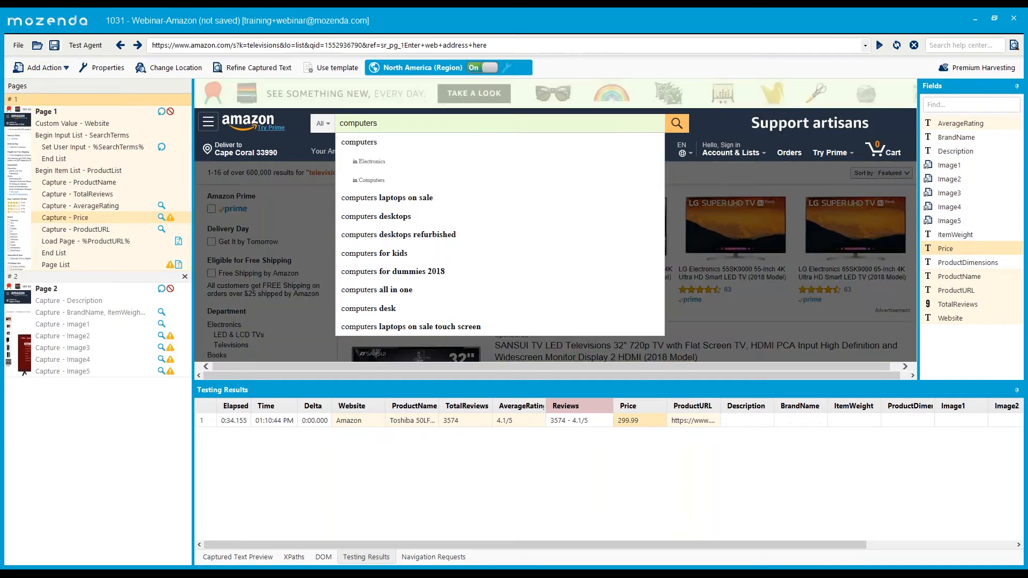
pyautogui.click(66, 68)
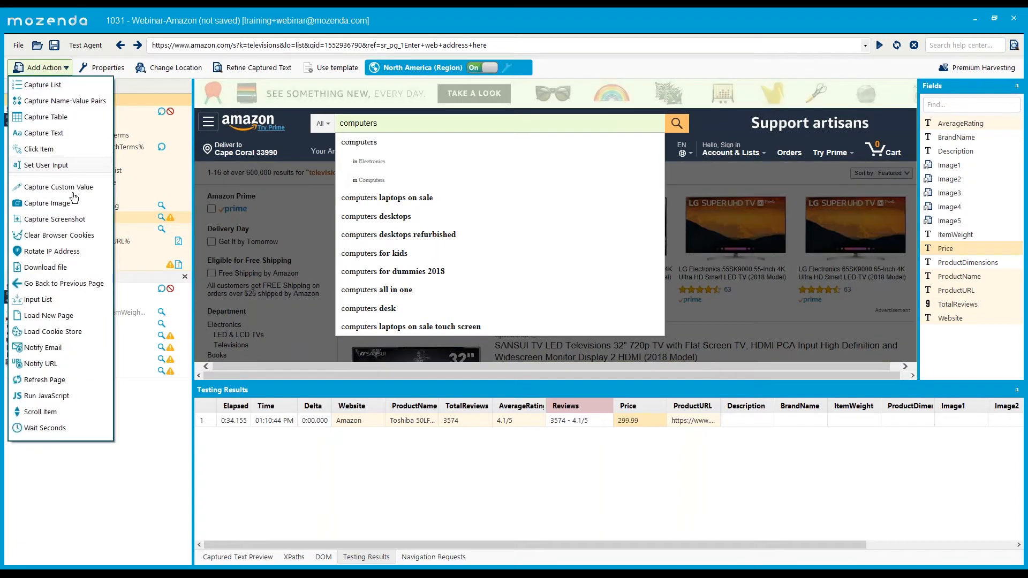
pyautogui.click(66, 252)
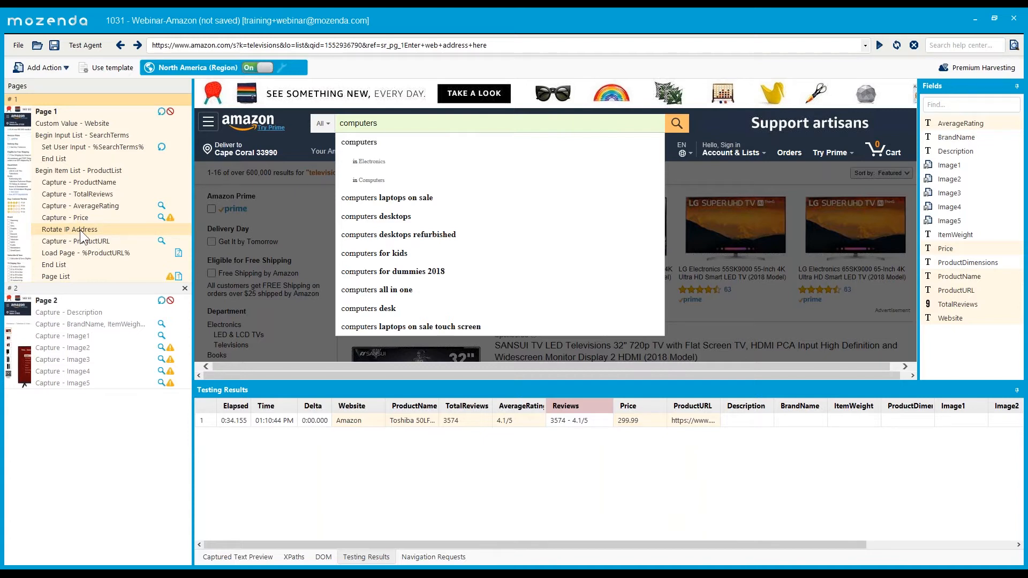
pyautogui.press('Delete')
pyautogui.click(486, 320)
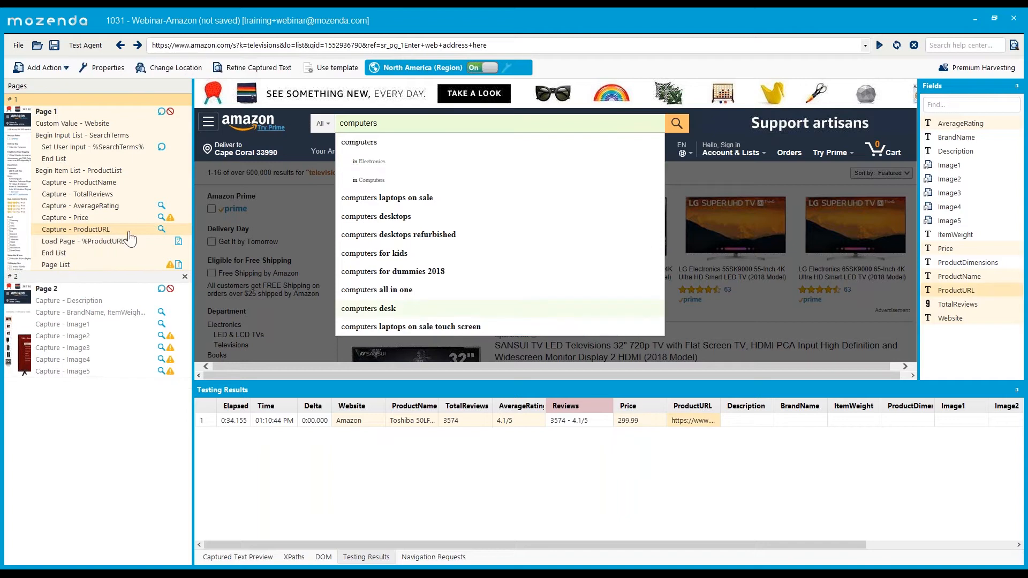
pyautogui.click(64, 68)
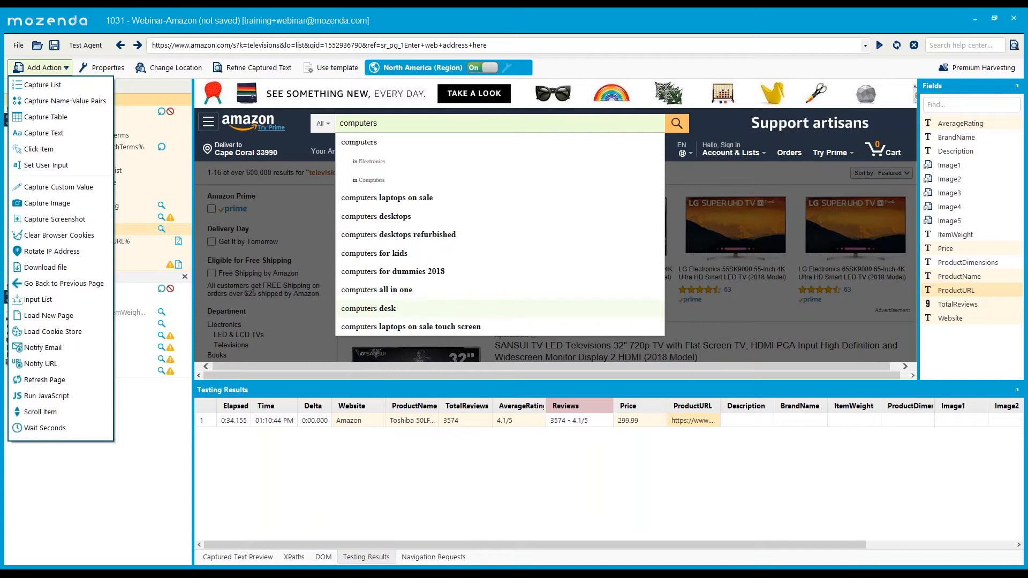
pyautogui.click(45, 285)
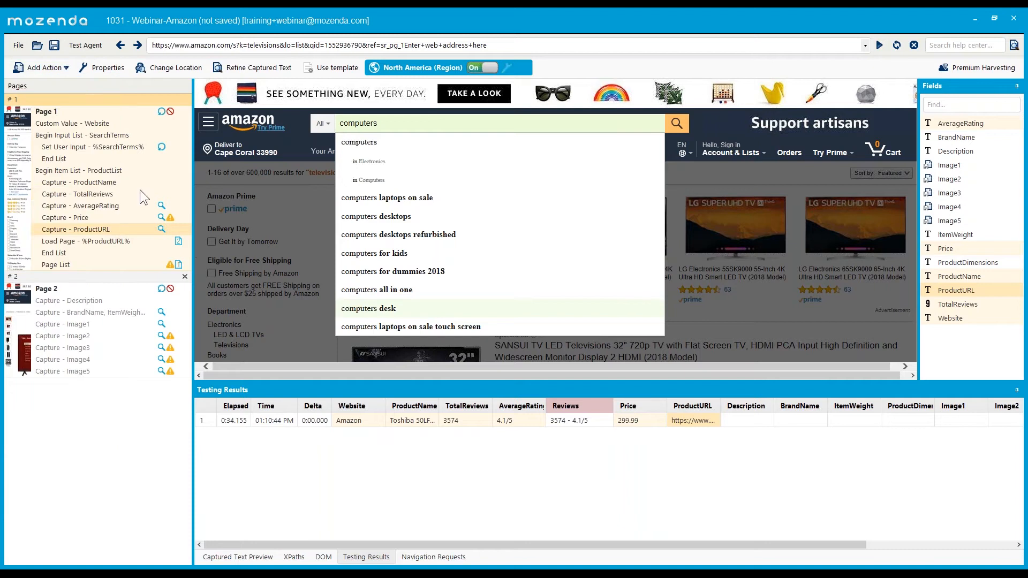
pyautogui.click(77, 184)
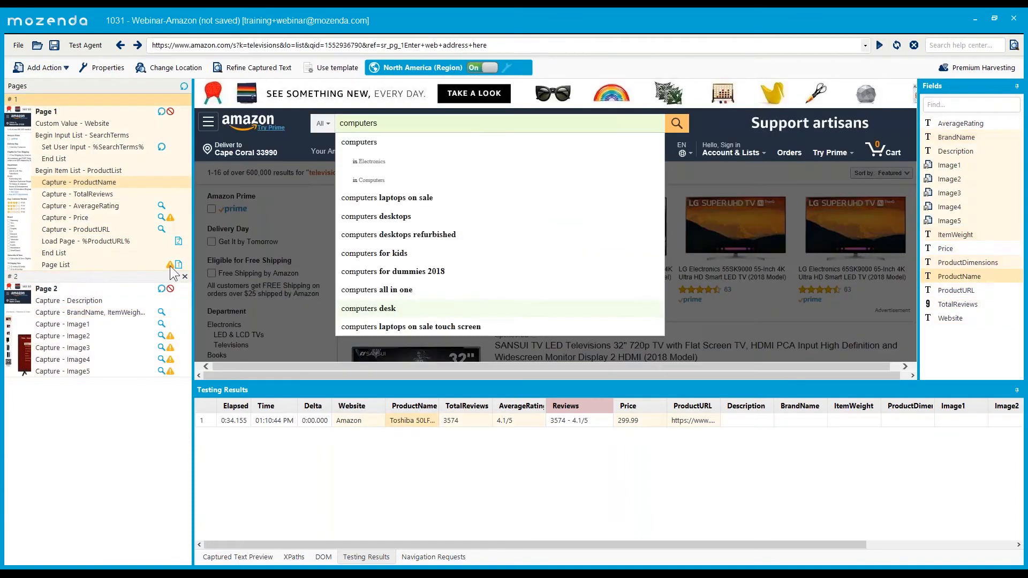
pyautogui.click(44, 67)
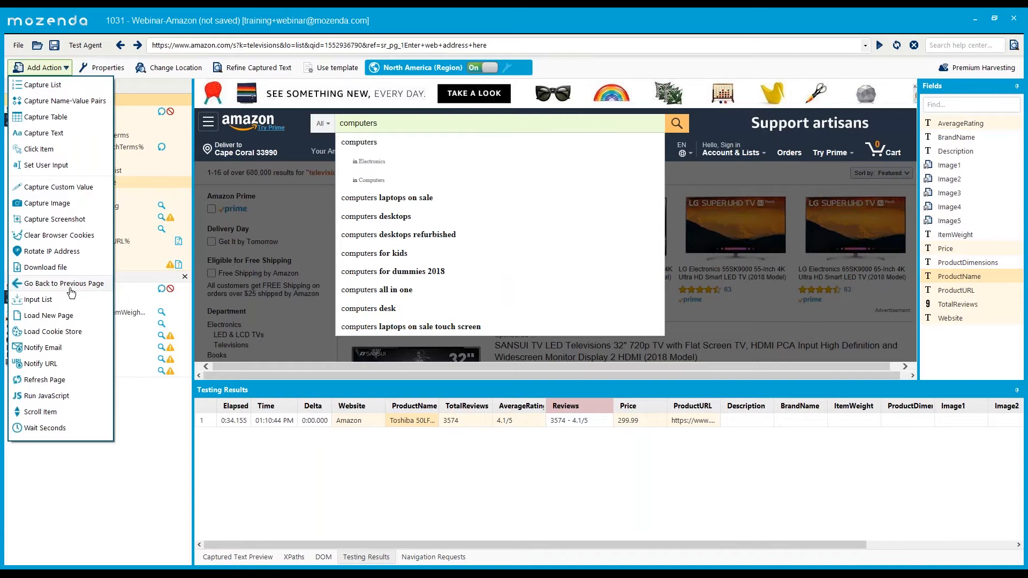
pyautogui.click(50, 304)
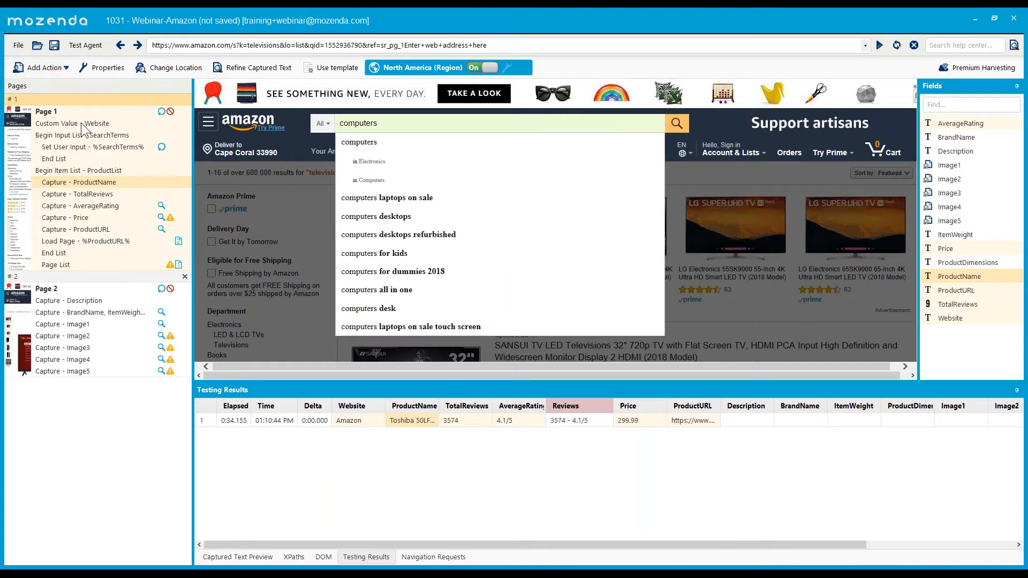
pyautogui.click(47, 67)
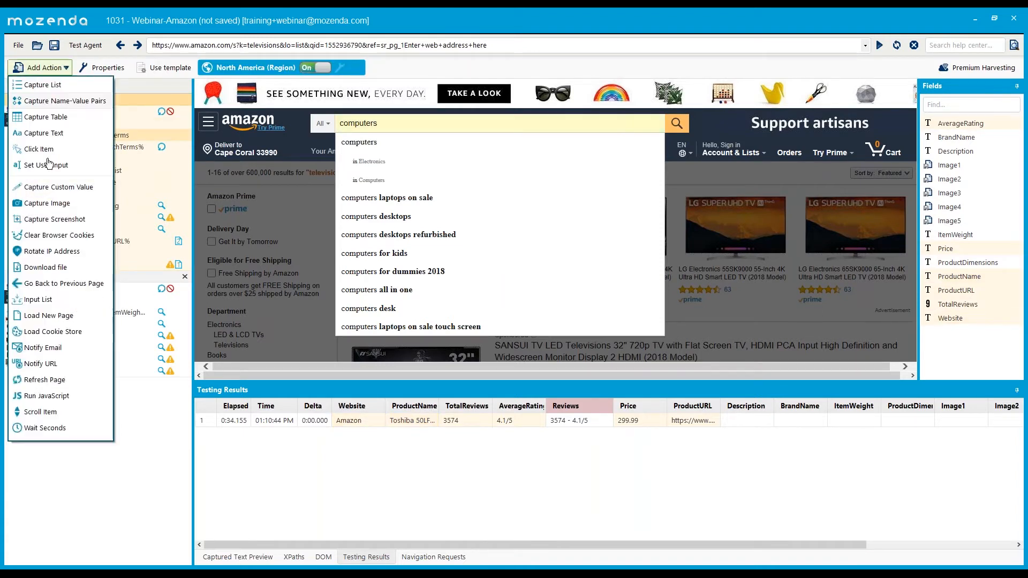
pyautogui.click(48, 301)
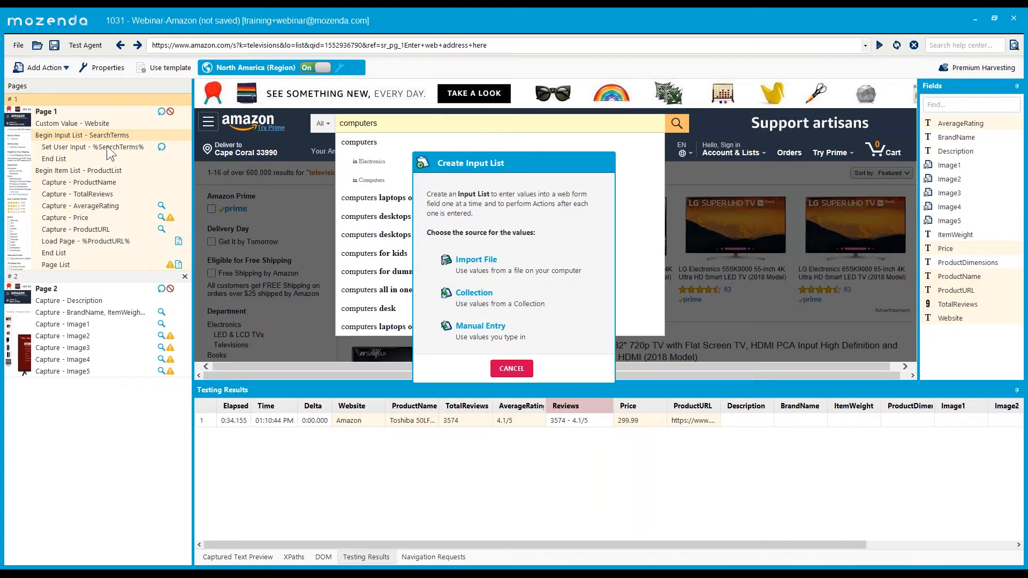
pyautogui.click(511, 368)
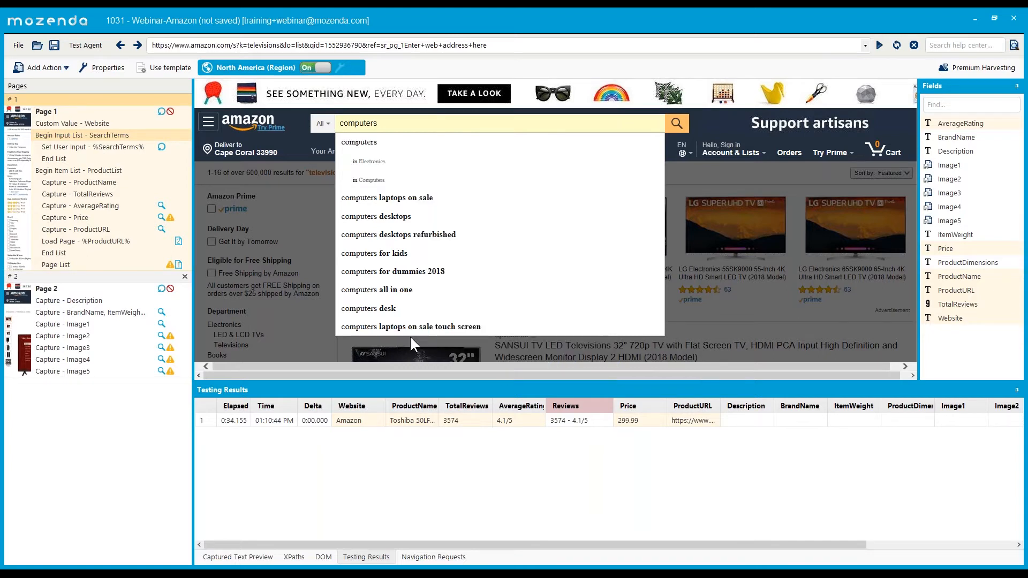
pyautogui.click(46, 67)
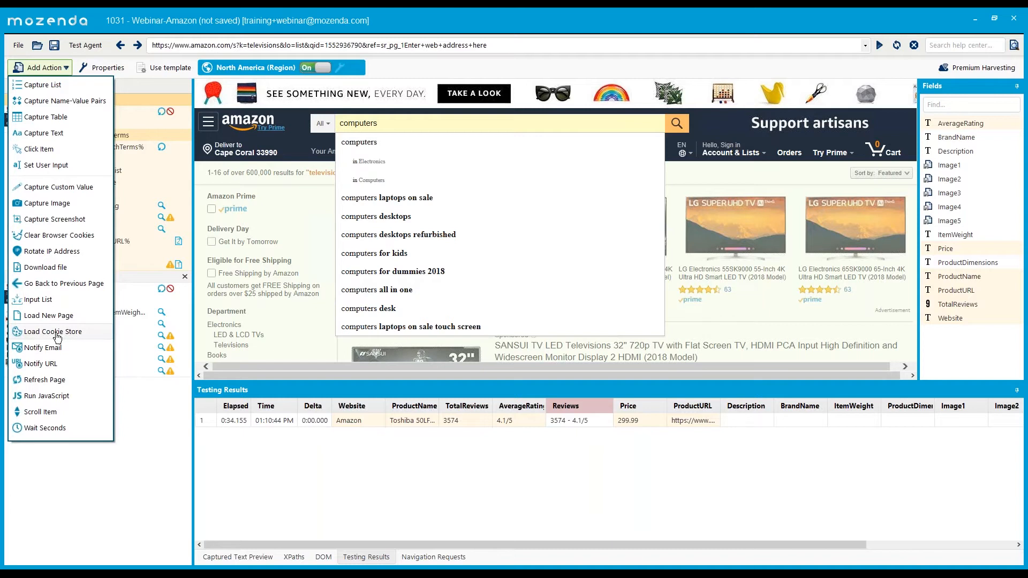
# - Add a Notify Email action from the action list, cancelling one attempt, until its dialog is open
pyautogui.click(891, 142)
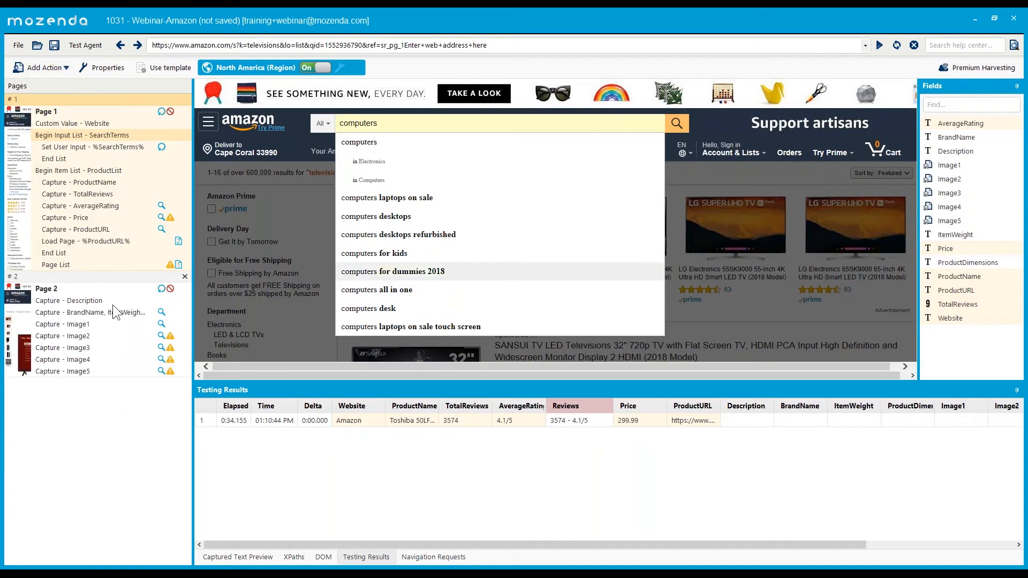
pyautogui.click(53, 68)
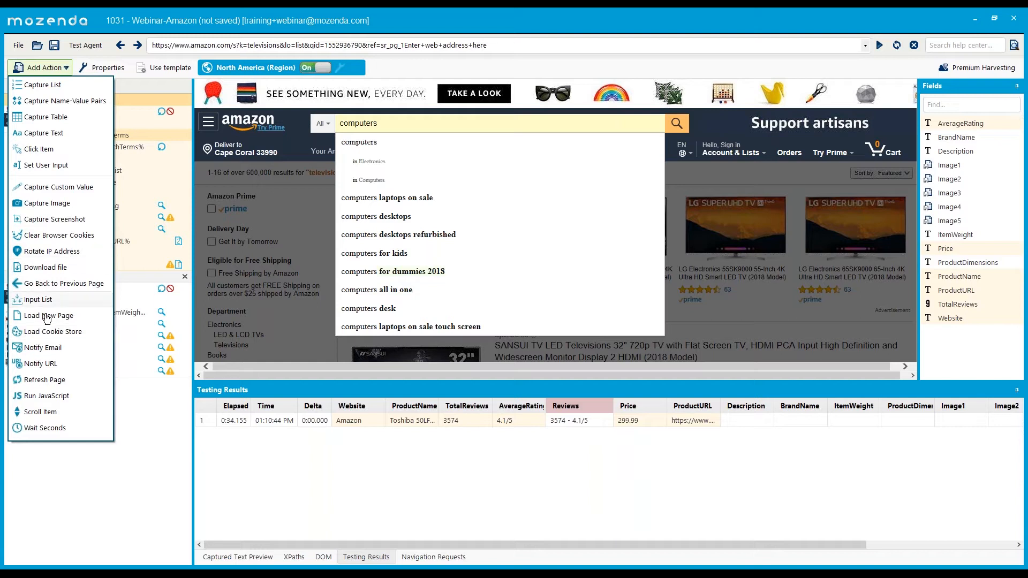
pyautogui.click(52, 348)
pyautogui.click(532, 364)
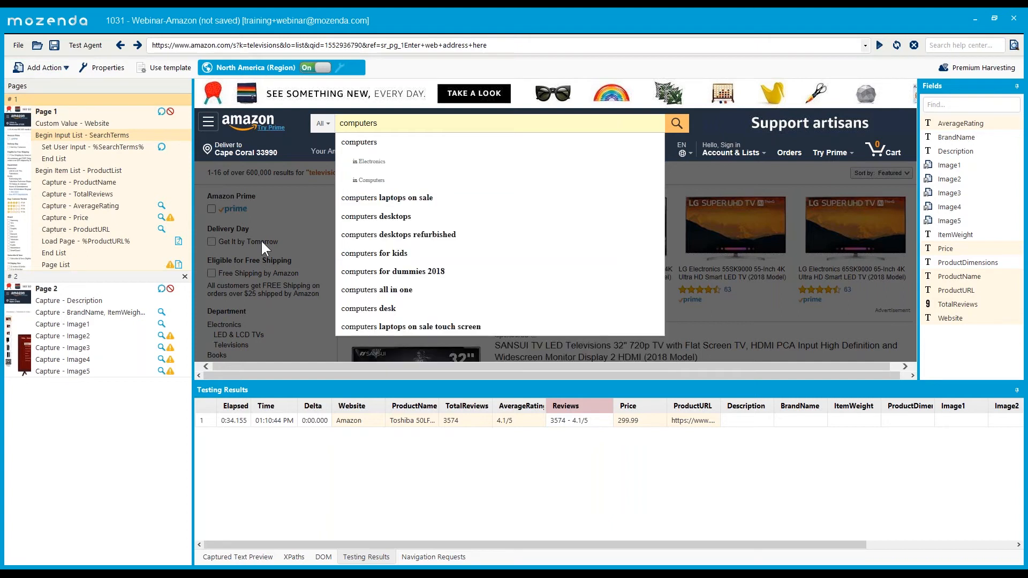
pyautogui.click(51, 68)
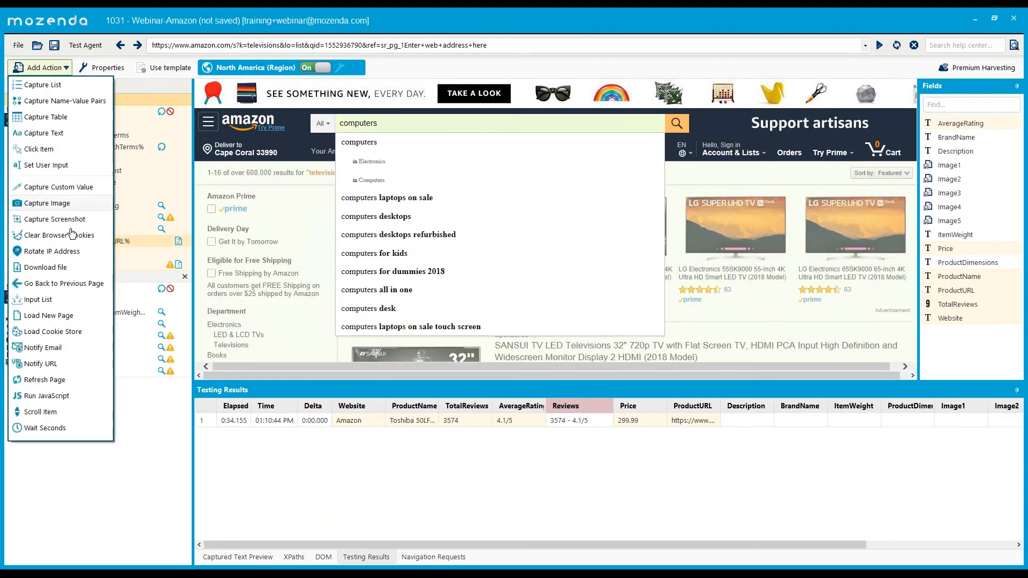
pyautogui.click(51, 348)
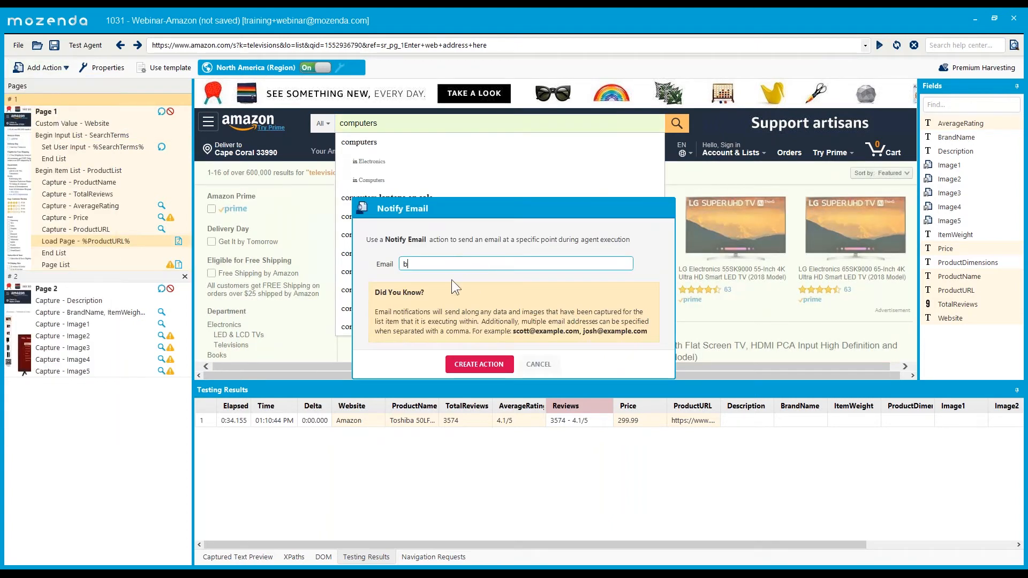
# - Create the Notify Email step on Page 1 with the recipient e-mail address filled in
pyautogui.click(479, 364)
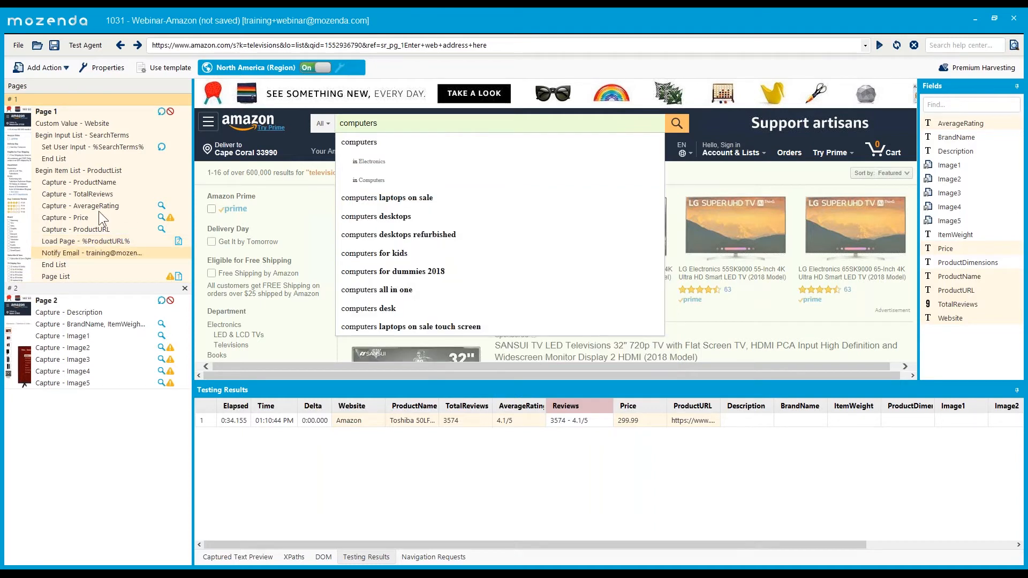
pyautogui.click(81, 181)
pyautogui.keyDown('shift'); pyautogui.click(72, 242); pyautogui.keyUp('shift')
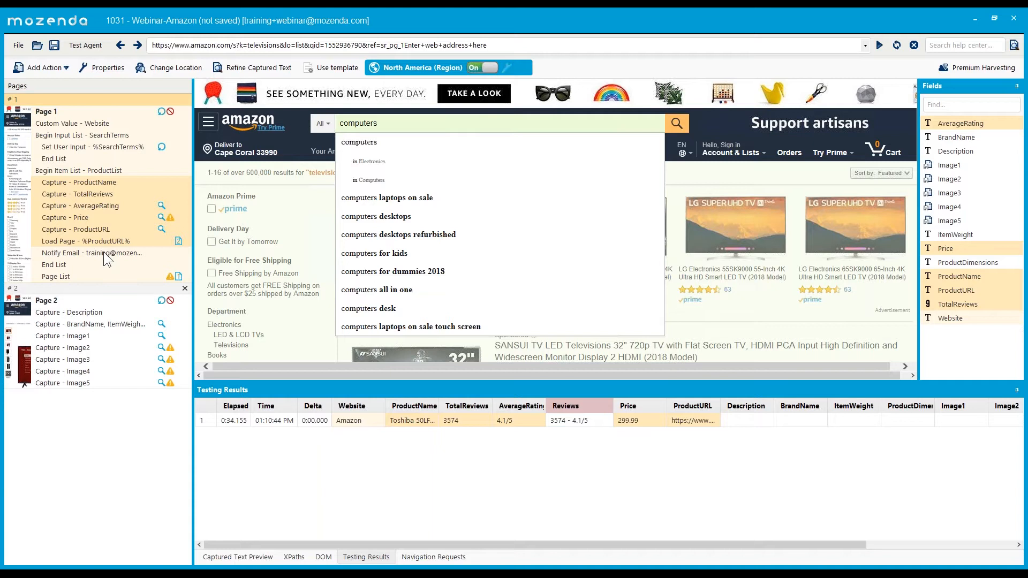
# - Select the new email notification step and delete it again
pyautogui.click(101, 187)
pyautogui.click(92, 252)
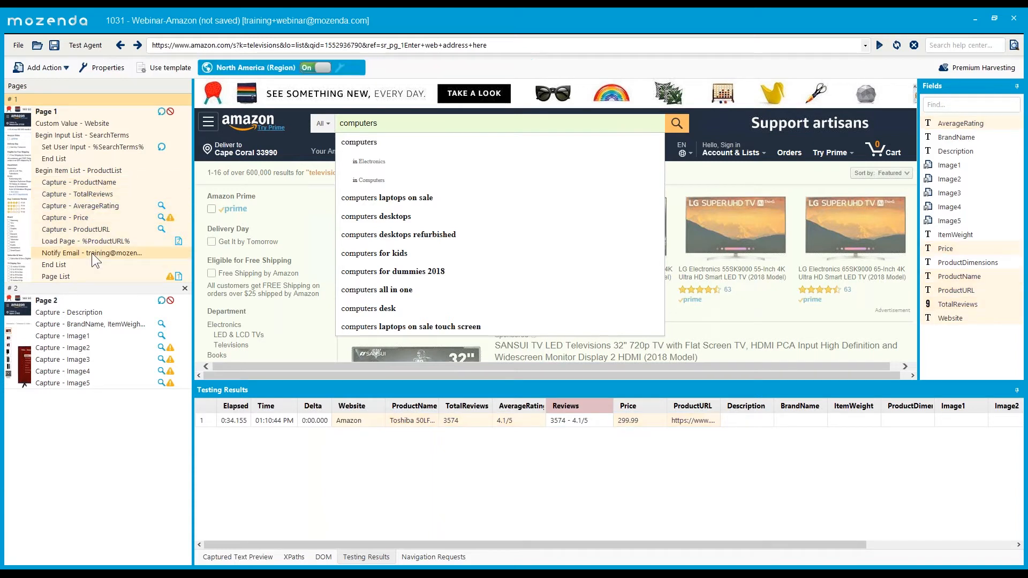
pyautogui.press('Delete')
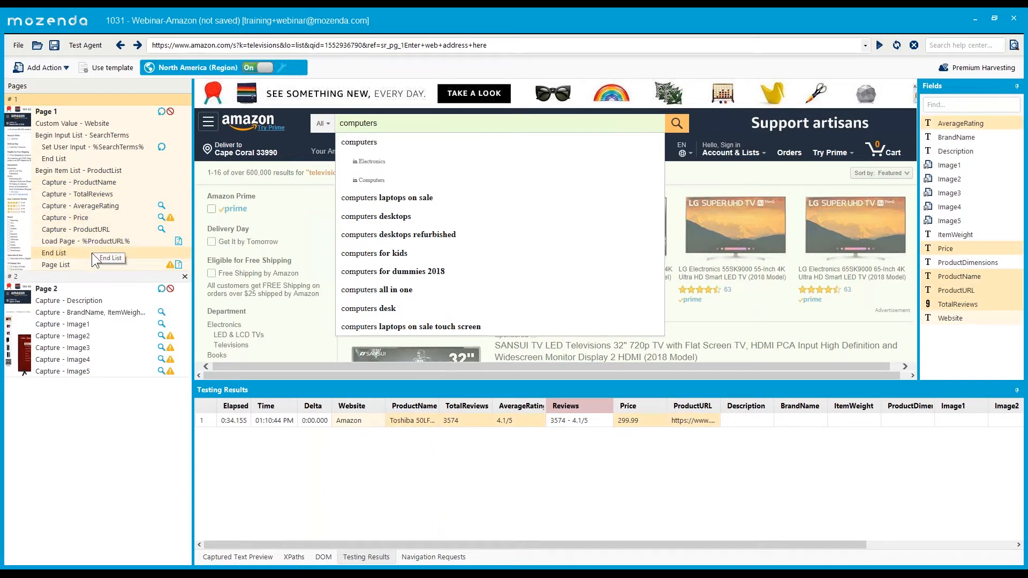
pyautogui.click(36, 70)
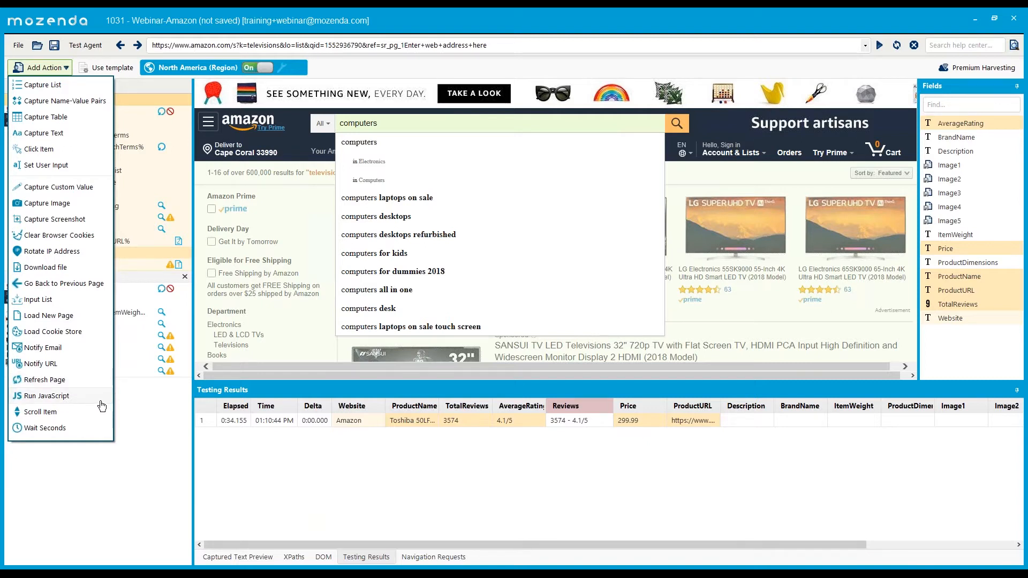
pyautogui.click(52, 401)
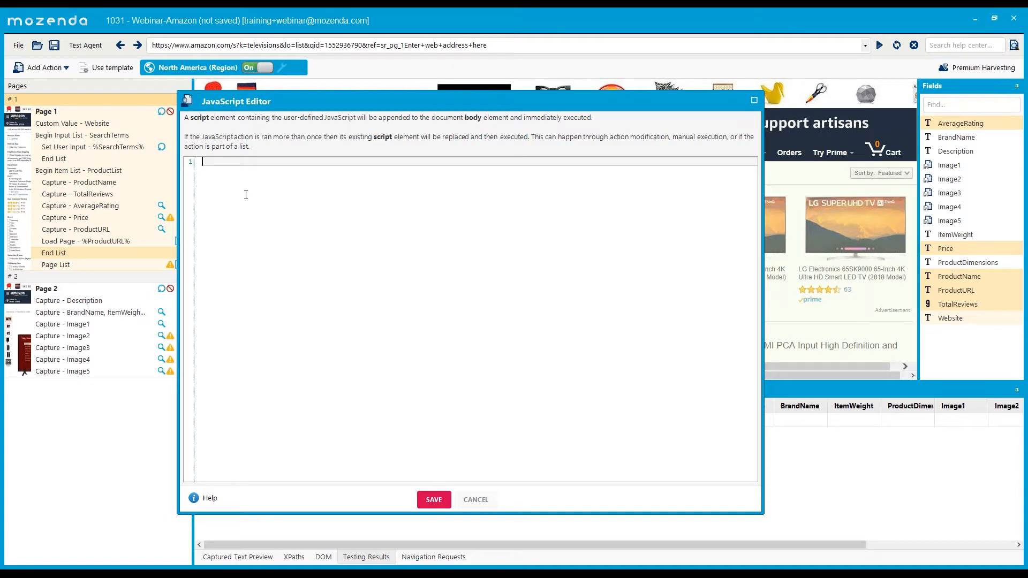
pyautogui.click(485, 502)
pyautogui.click(49, 69)
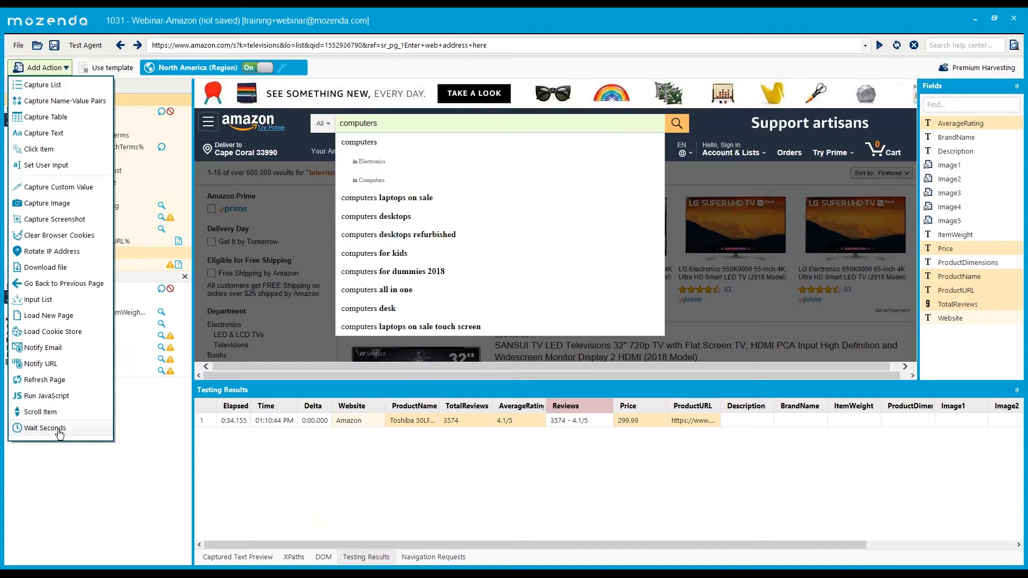
pyautogui.click(59, 432)
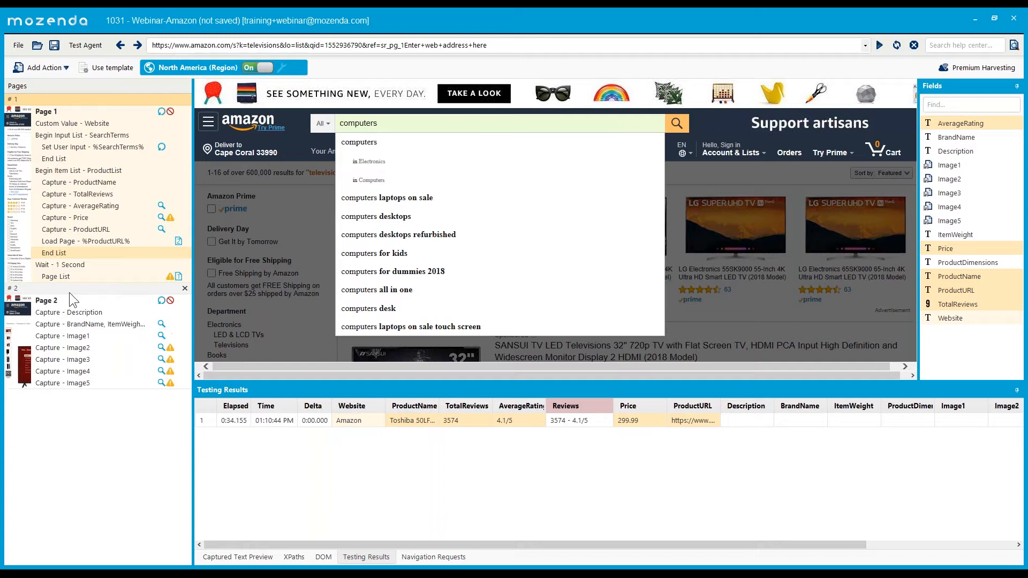
pyautogui.click(65, 265)
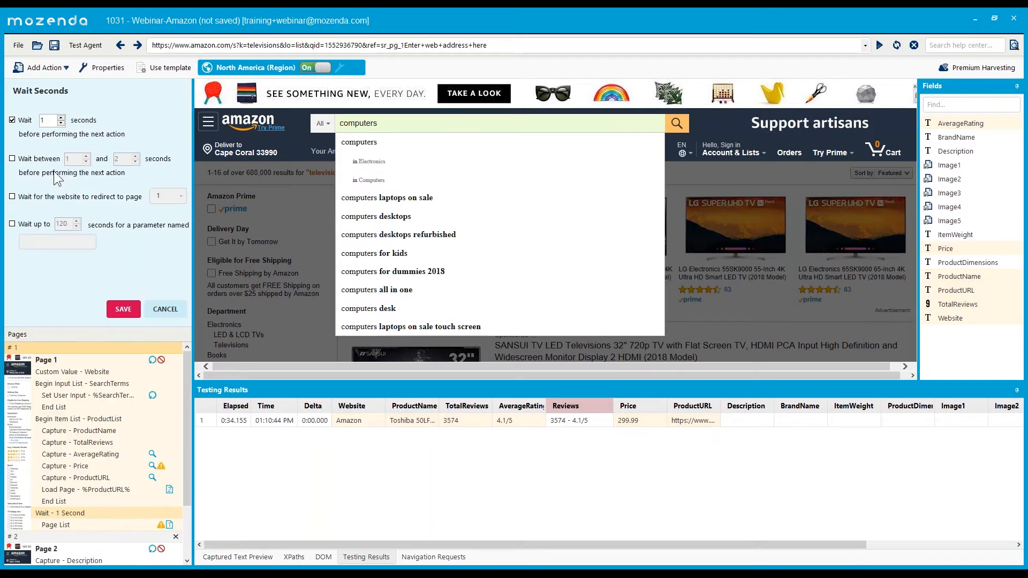
pyautogui.click(165, 309)
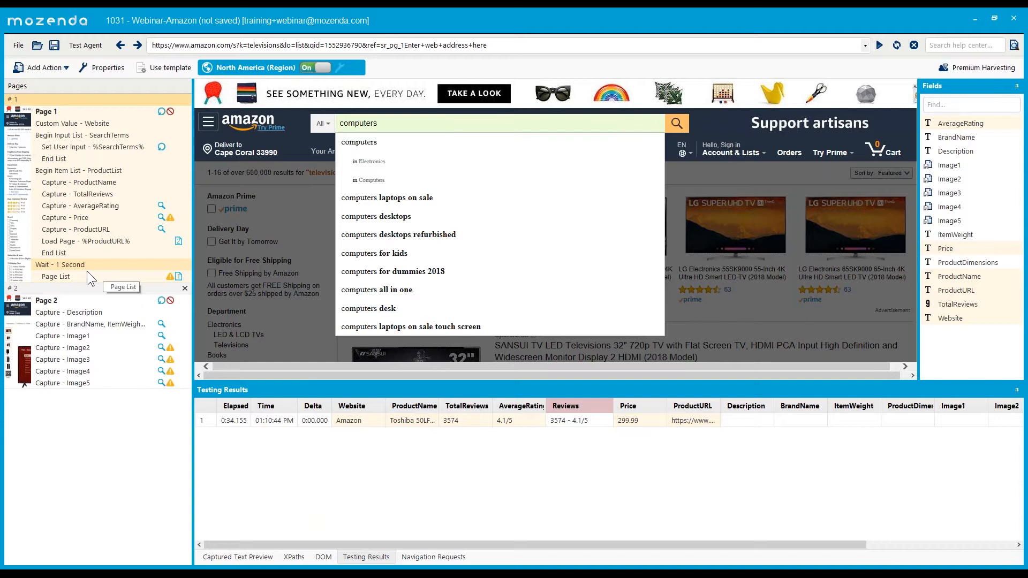
pyautogui.click(67, 262)
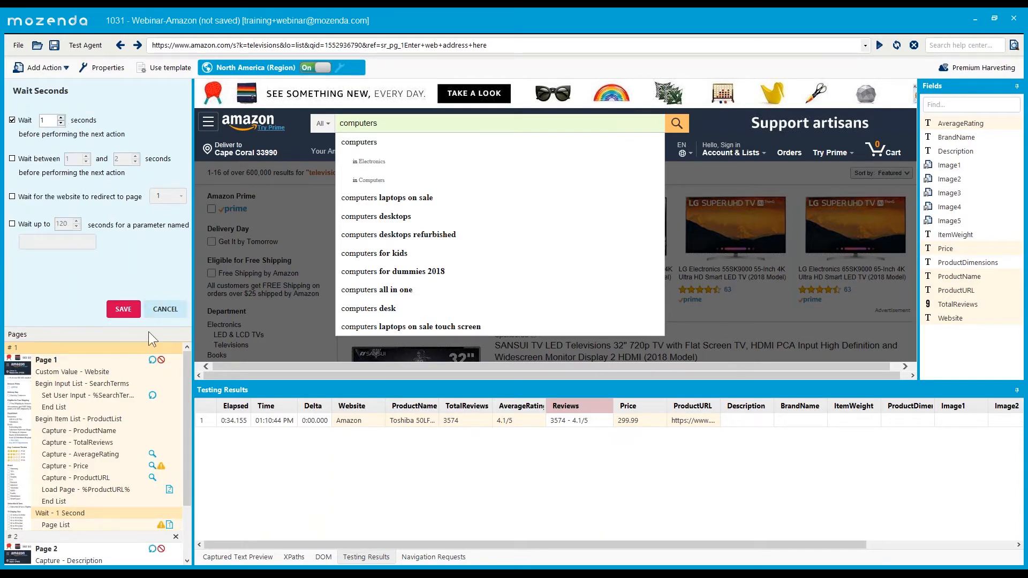
pyautogui.click(162, 309)
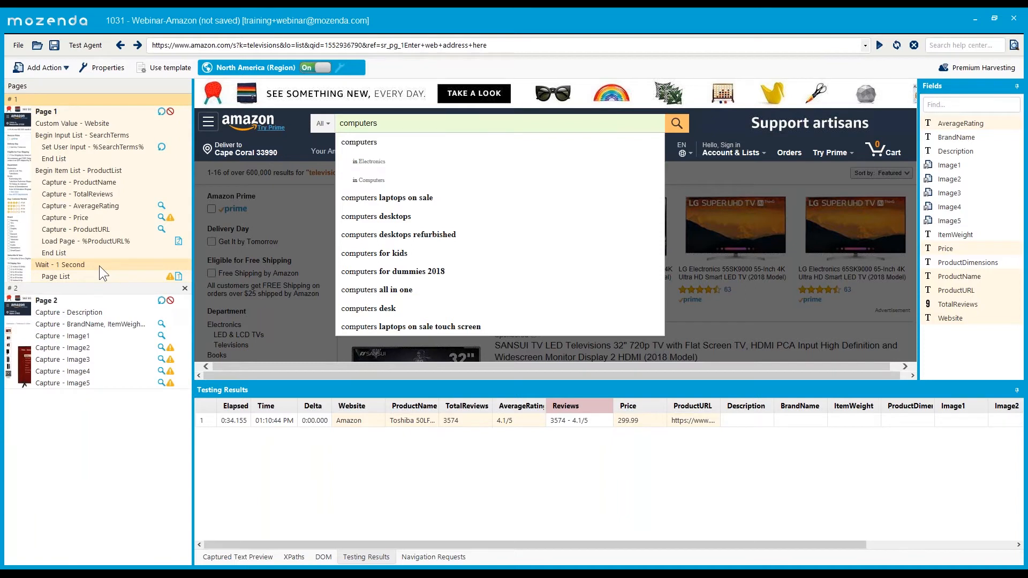
pyautogui.press('Delete')
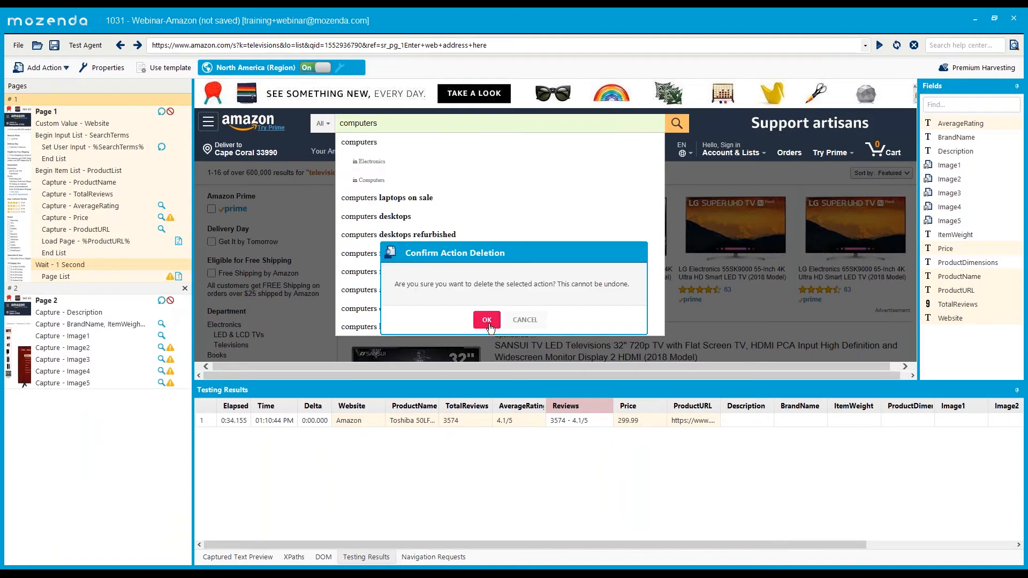
pyautogui.press('Return')
pyautogui.click(86, 135)
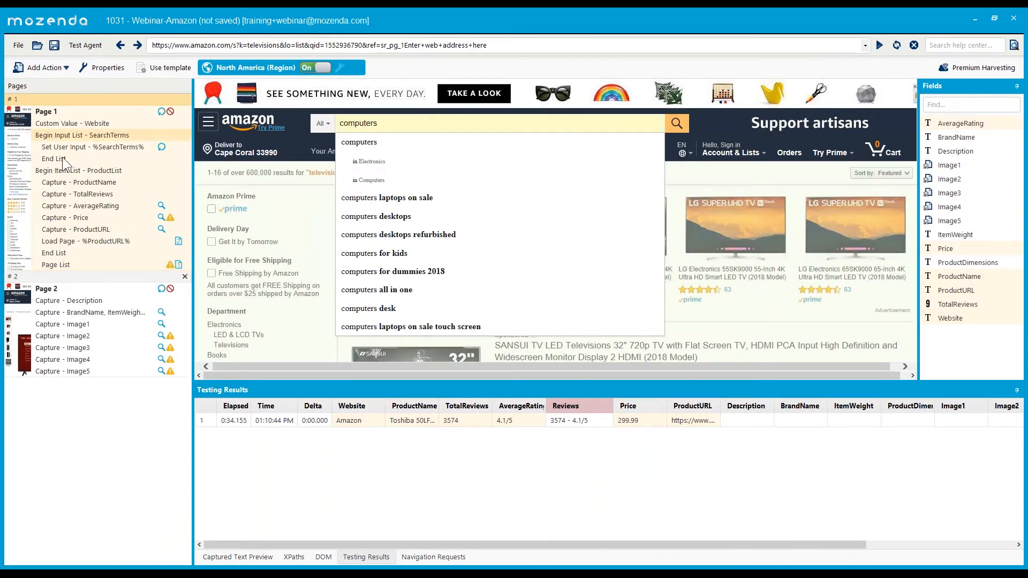
# - Delete the Begin Input List - SearchTerms block and confirm the deletion
pyautogui.press('Delete')
pyautogui.press('Return')
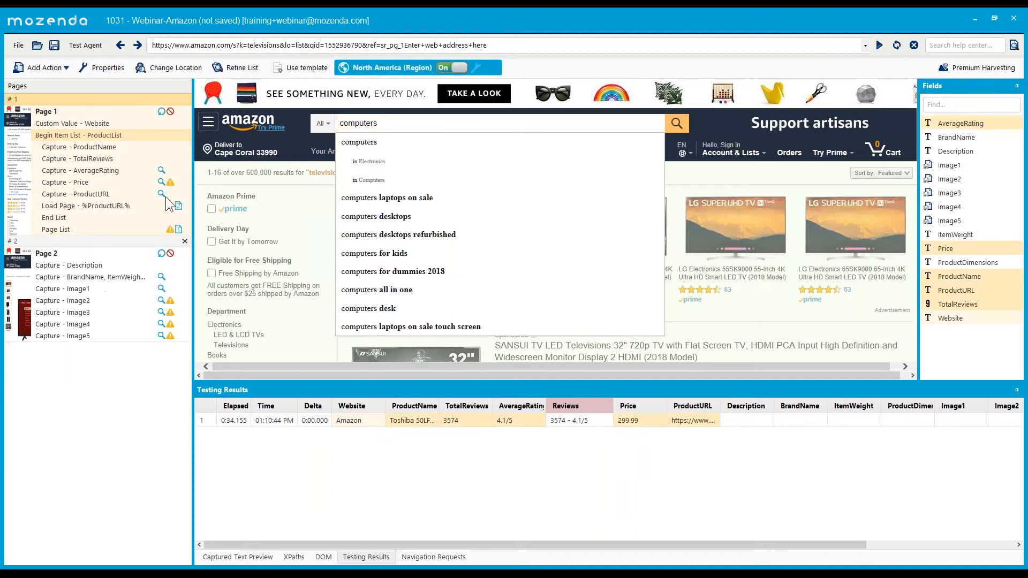
pyautogui.click(71, 126)
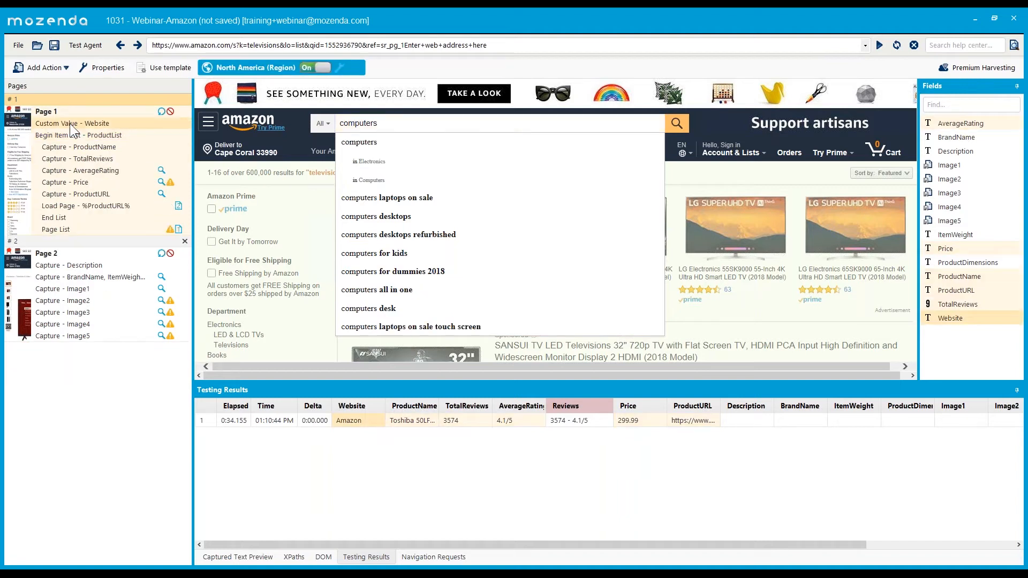
pyautogui.click(63, 68)
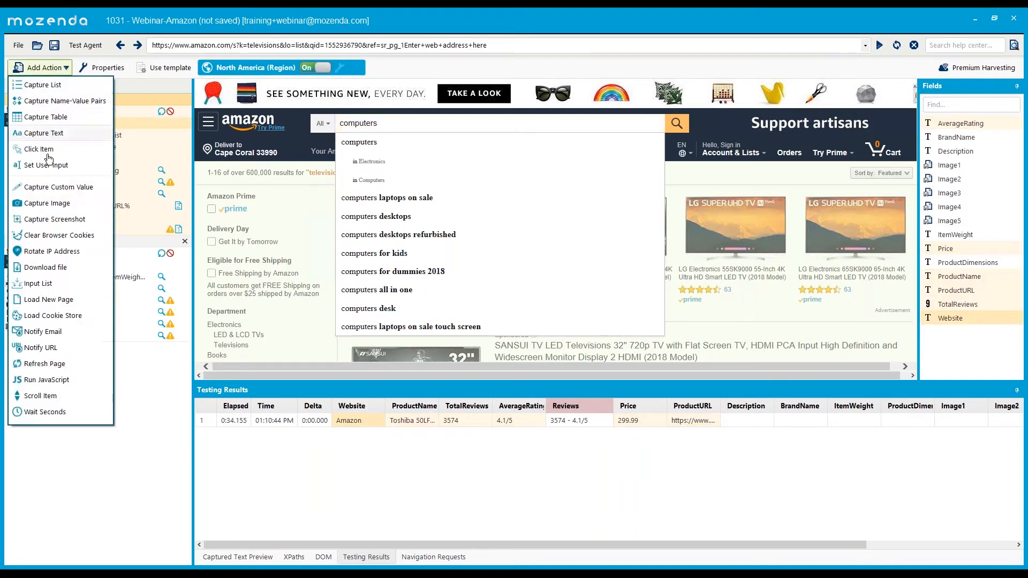
pyautogui.click(125, 128)
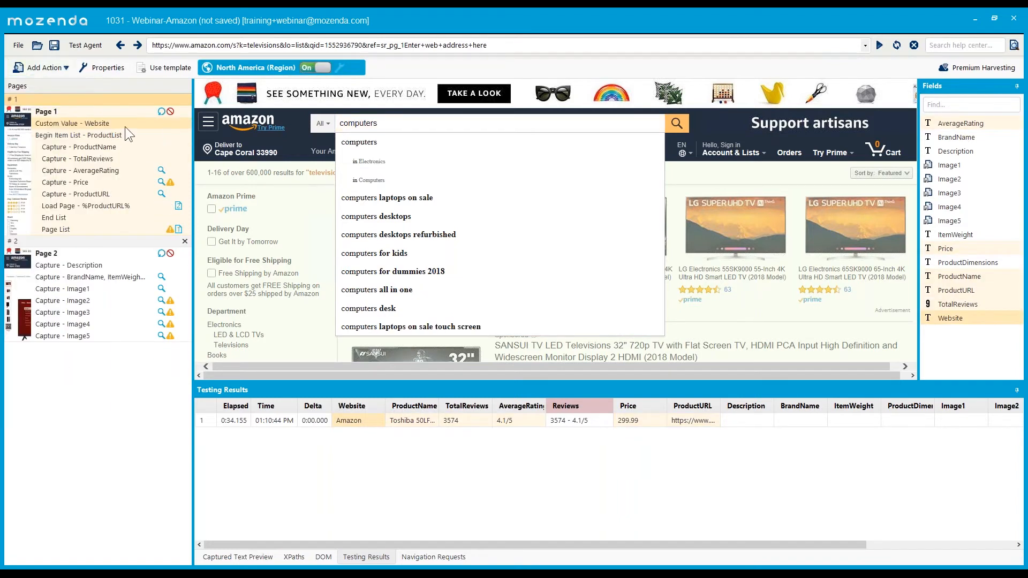
# - Save the agent as Webinar-Amazon and view its data in the Chrome web console
pyautogui.click(54, 45)
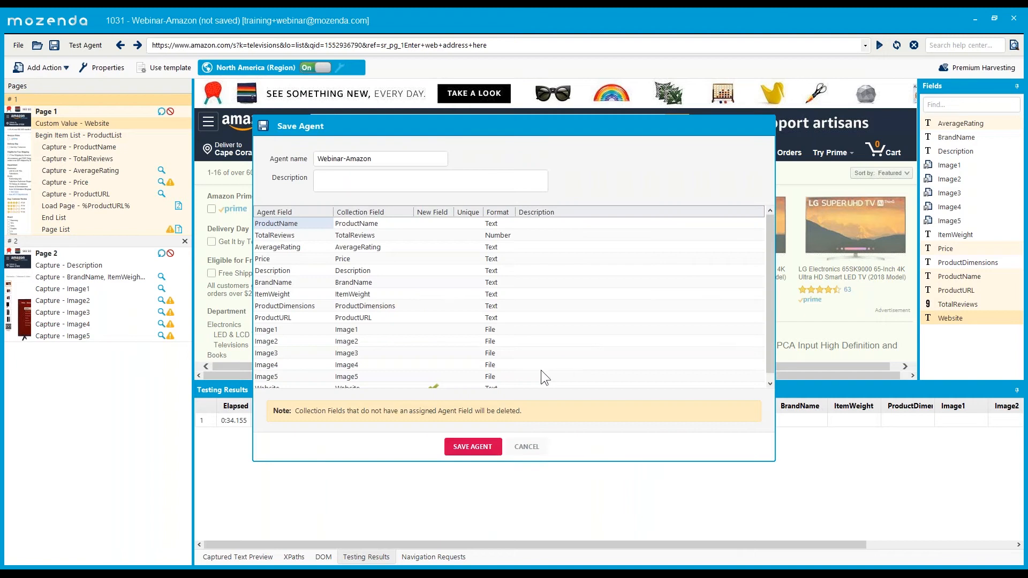
pyautogui.click(461, 453)
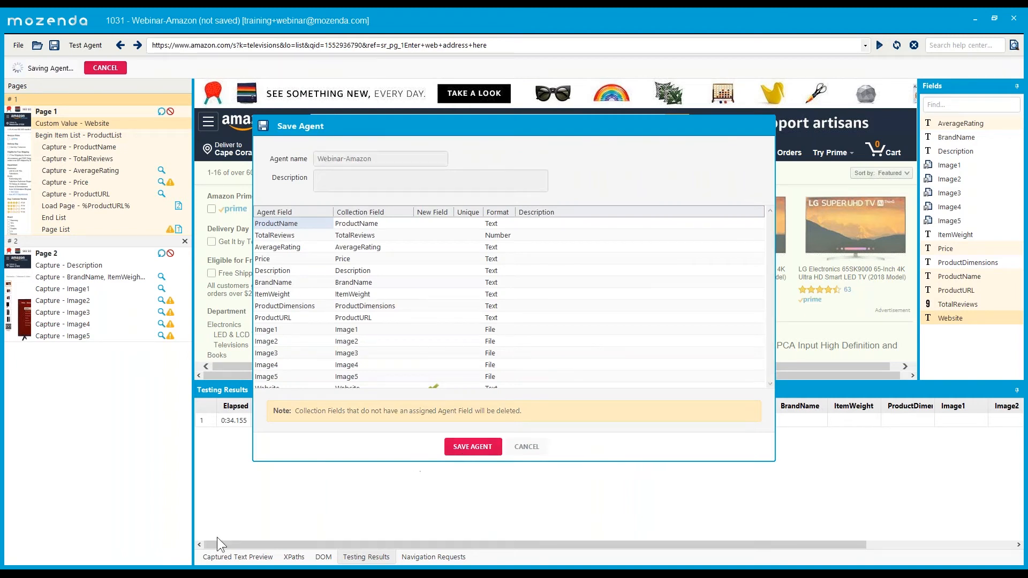
pyautogui.moveTo(102, 576)
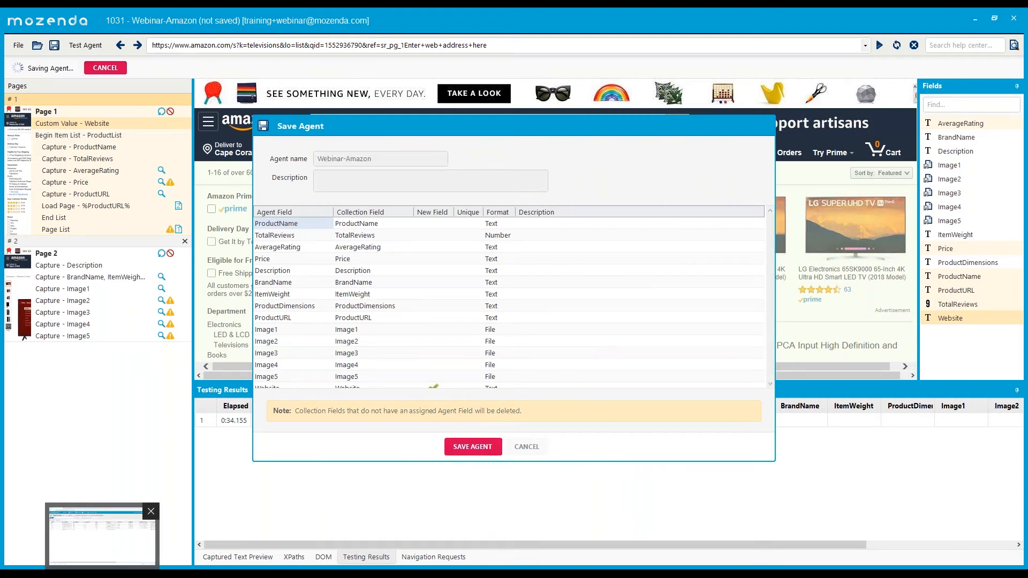
pyautogui.click(102, 535)
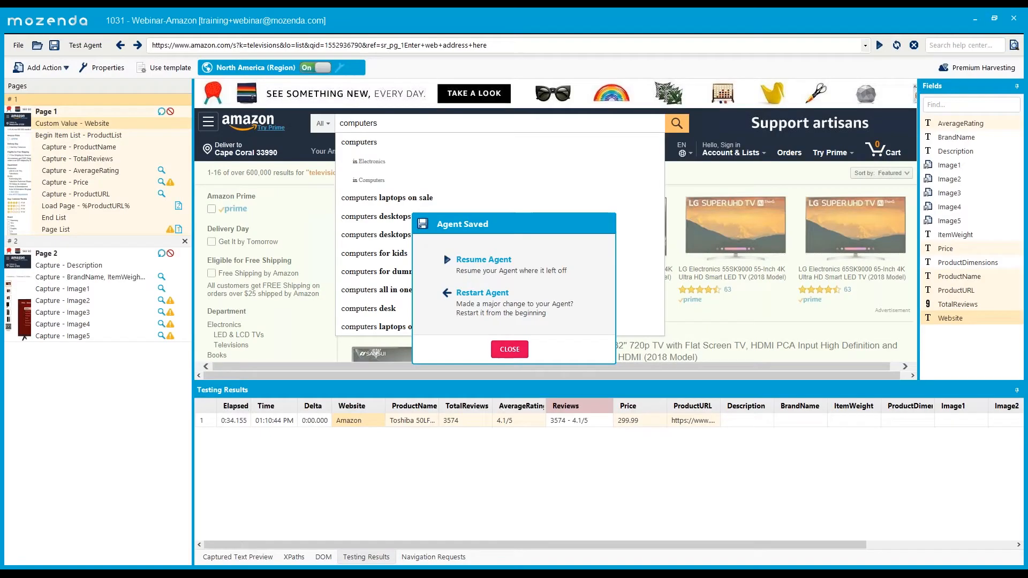
pyautogui.click(514, 351)
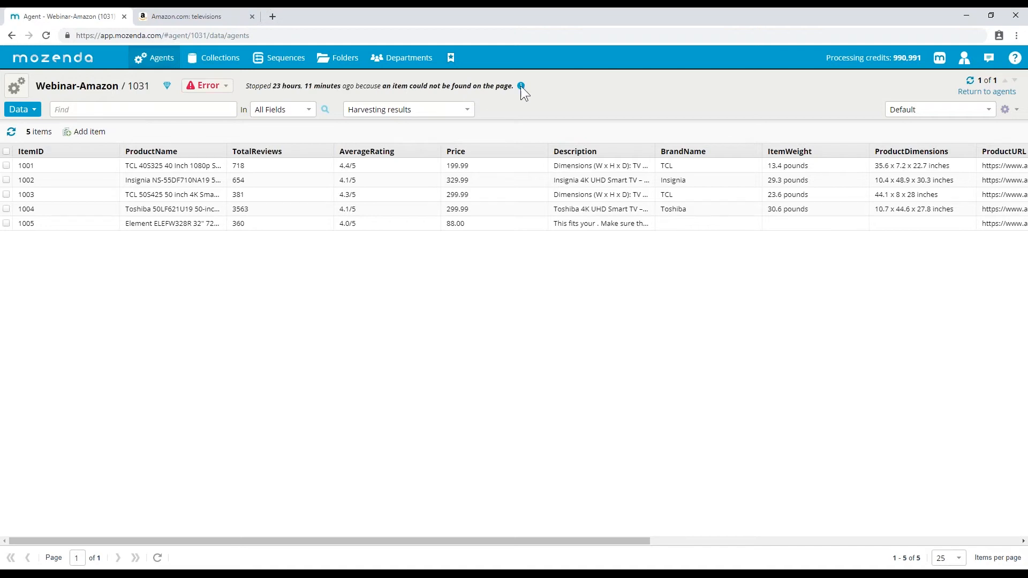
# - Show the XPath of the Page 2 BrandName, ItemWeight, ProductDimensions capture and select its text
pyautogui.moveTo(522, 88)
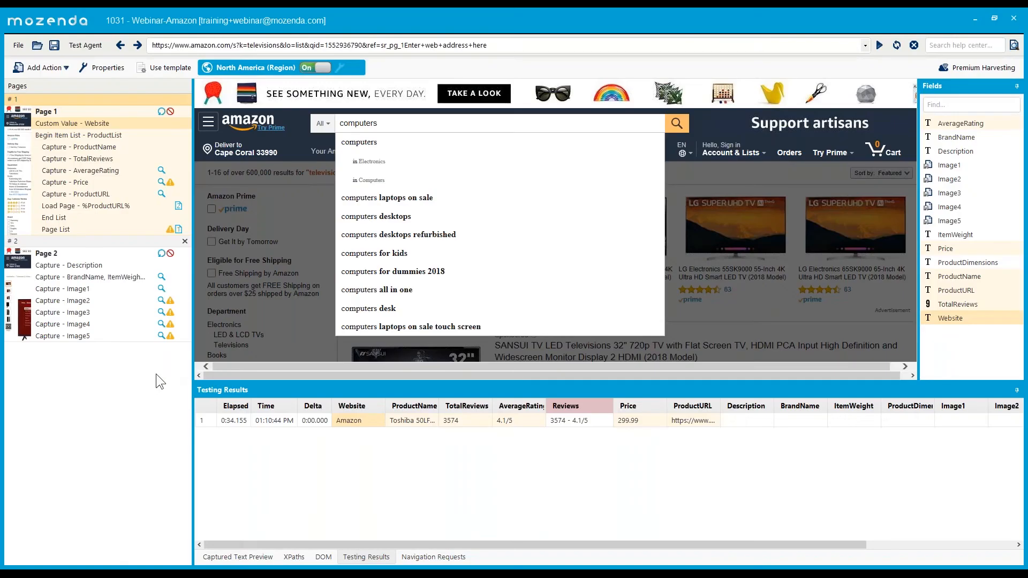
pyautogui.click(115, 277)
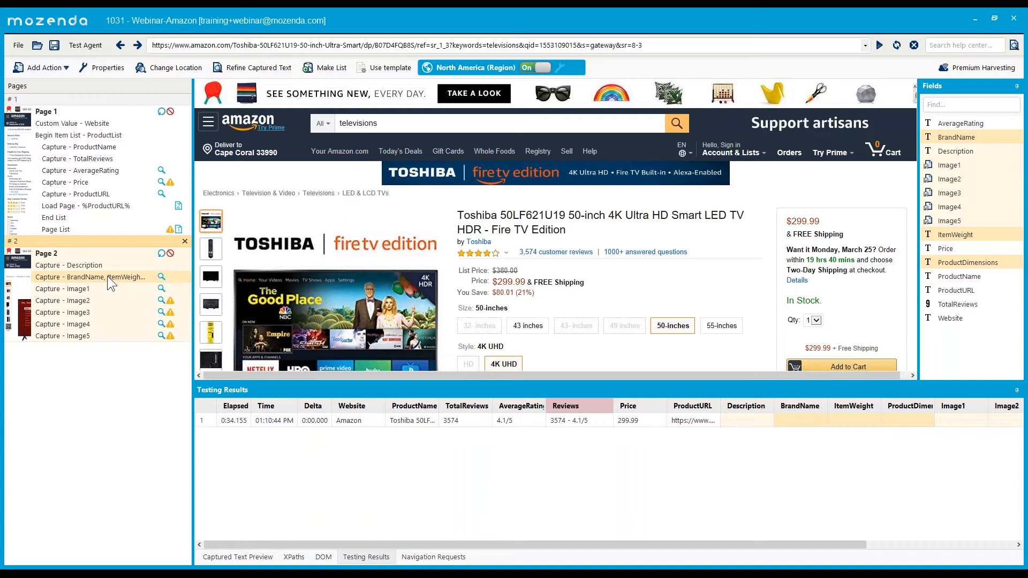
pyautogui.click(291, 556)
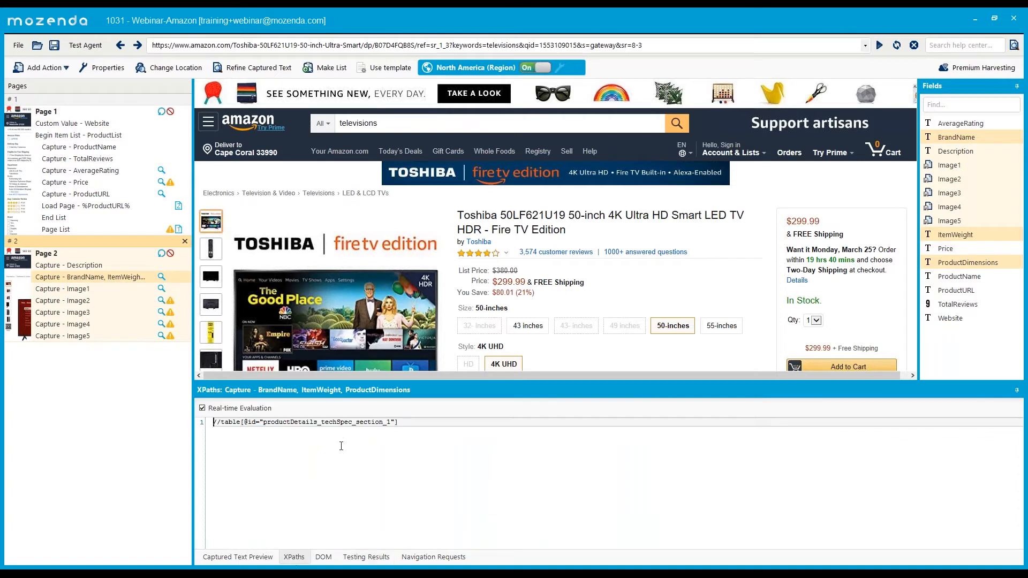
pyautogui.moveTo(405, 425); pyautogui.dragTo(127, 425)
pyautogui.click(323, 452)
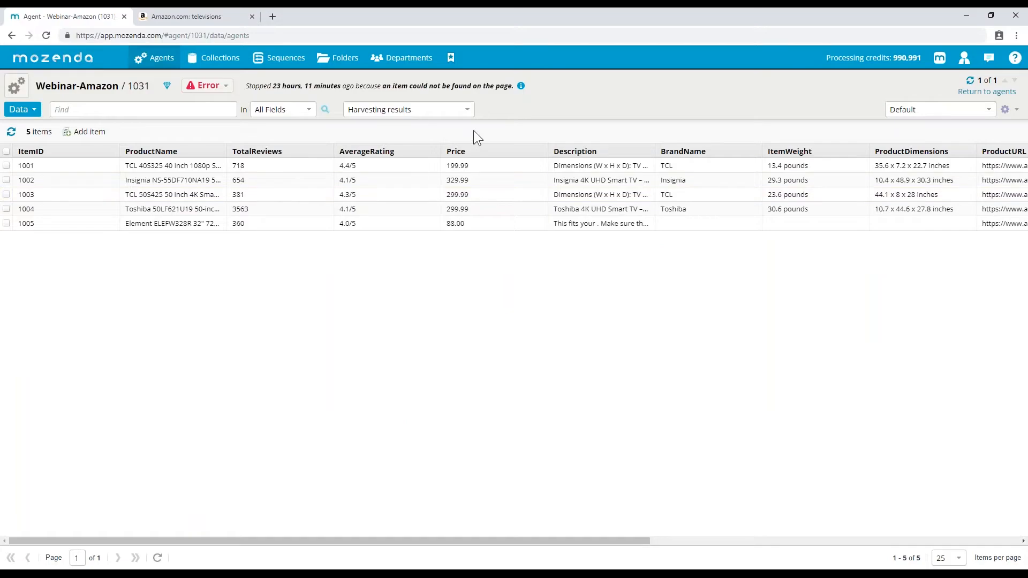
# - Open the agent's Jobs view and inspect the failed job's statistics, including its ElementNotFound error
pyautogui.click(31, 112)
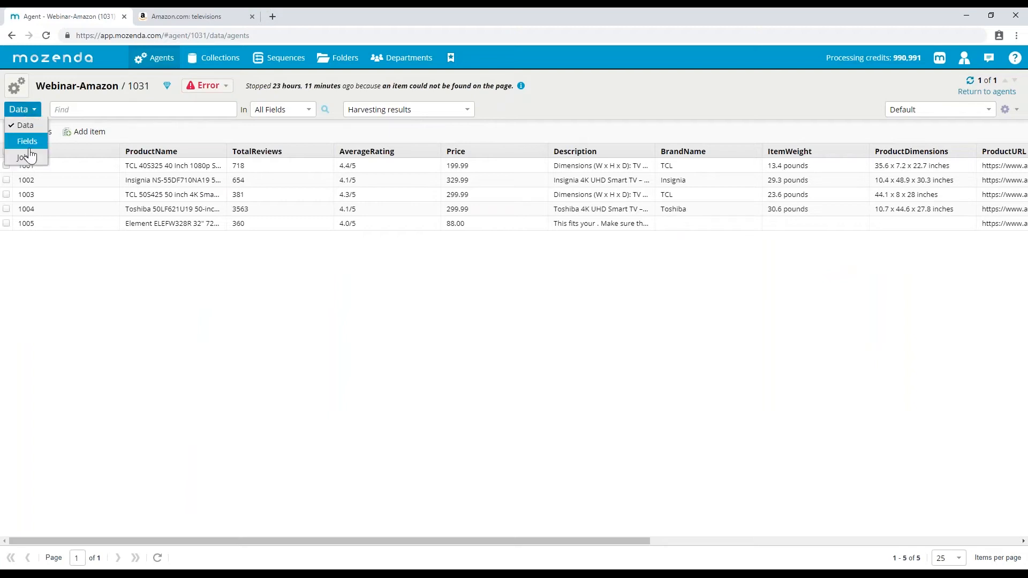
pyautogui.click(29, 157)
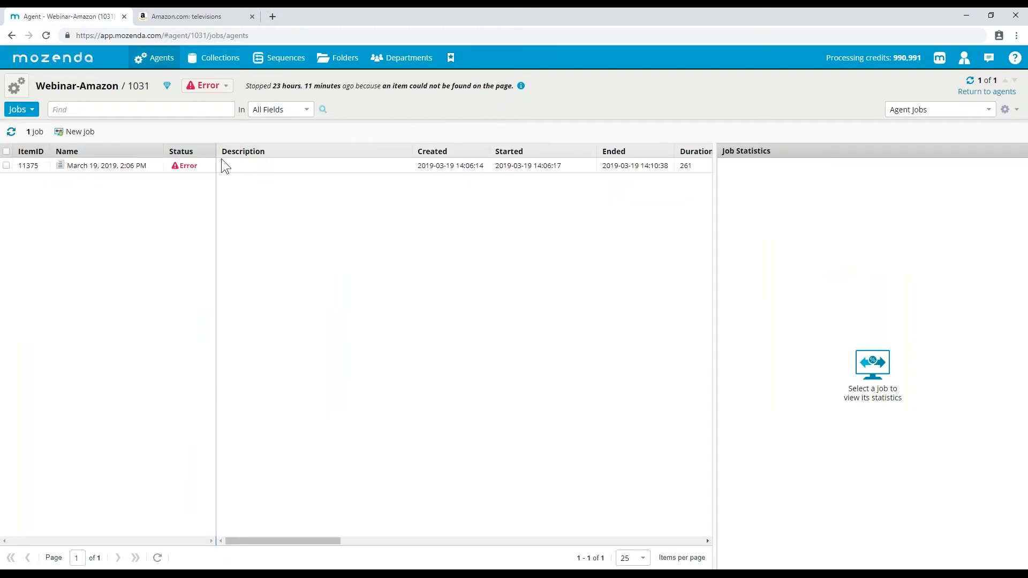
pyautogui.click(22, 109)
pyautogui.click(250, 167)
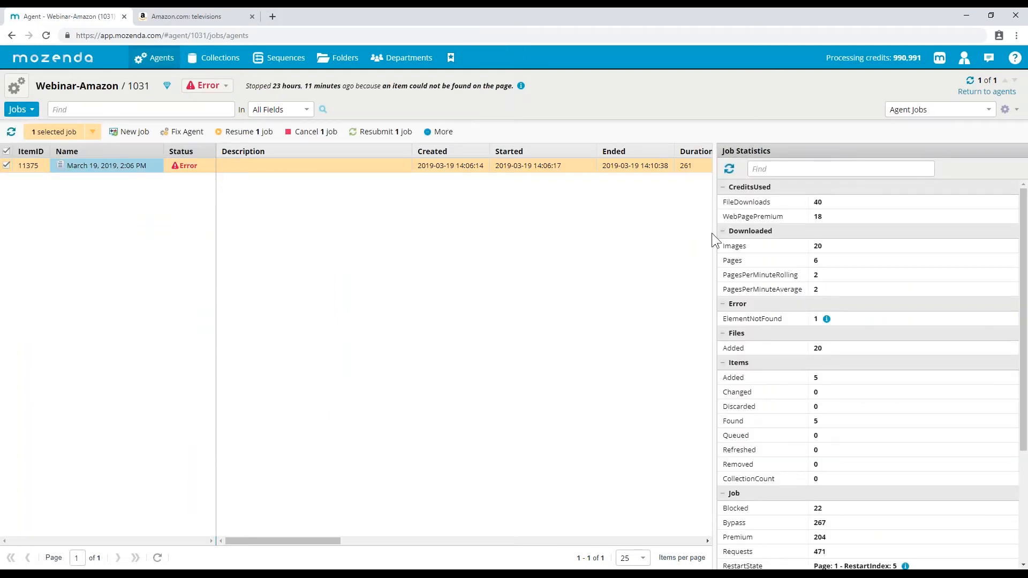
pyautogui.moveTo(716, 234); pyautogui.dragTo(686, 230)
pyautogui.scroll(-2, 782, 265)
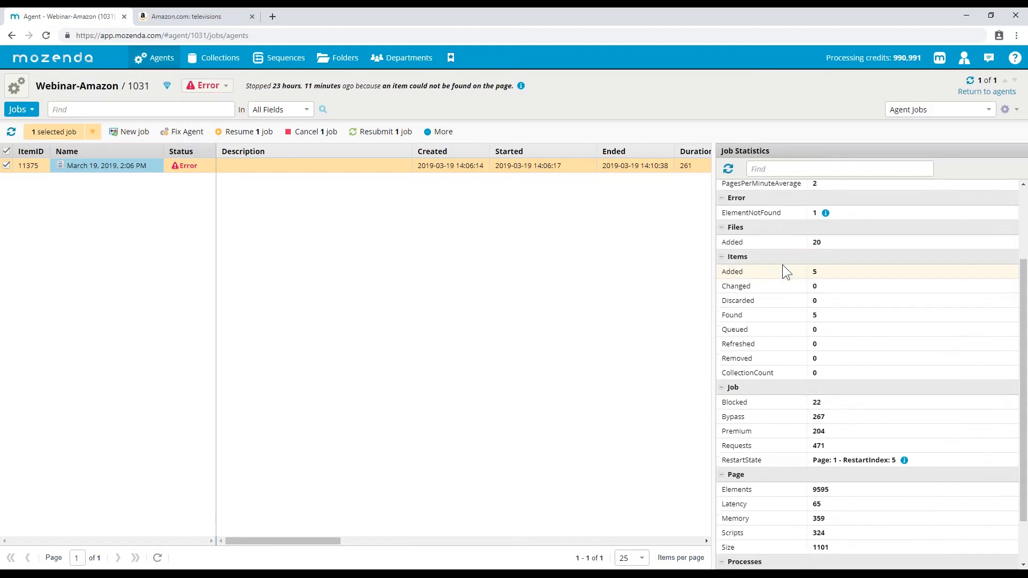
pyautogui.scroll(2, 785, 264)
pyautogui.scroll(1, 785, 264)
pyautogui.moveTo(822, 319)
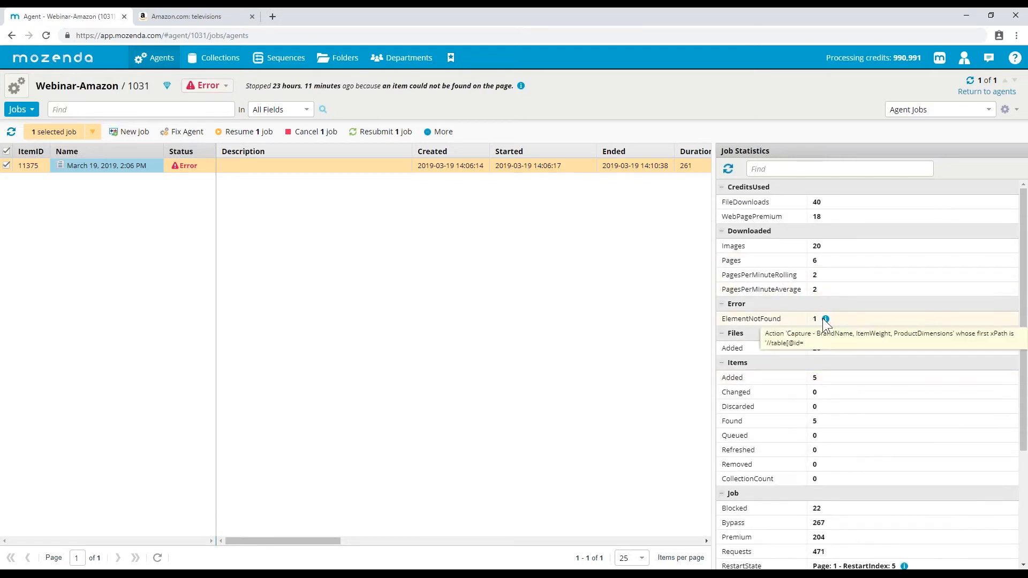
pyautogui.scroll(-3, 796, 363)
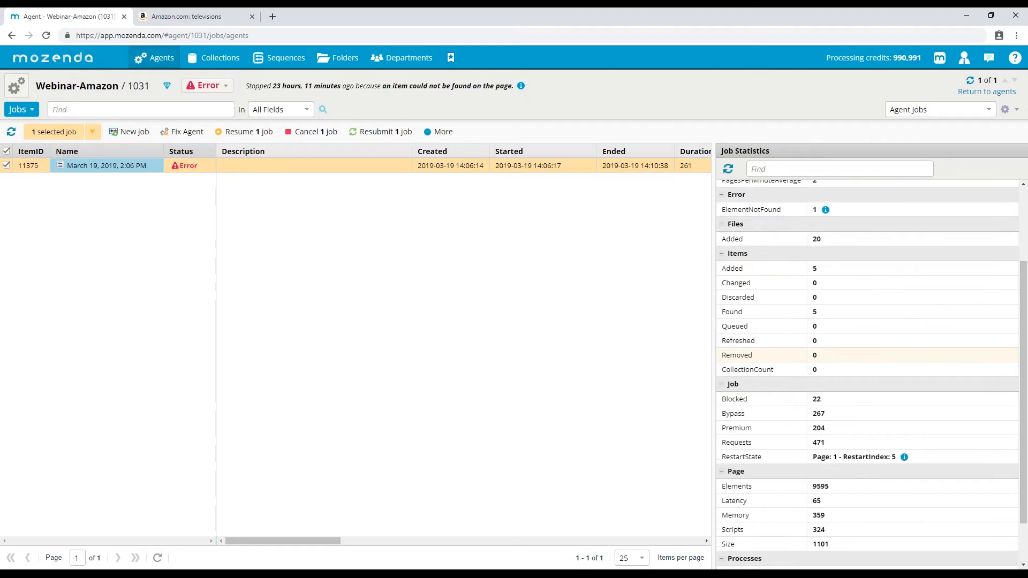
pyautogui.scroll(3, 782, 326)
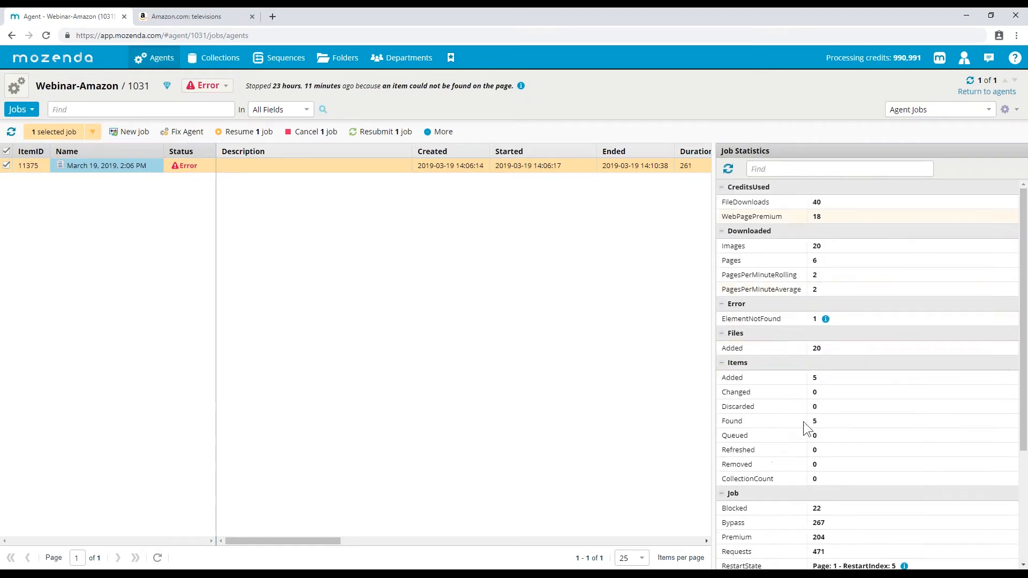
# - Collapse the CreditsUsed, Downloaded, Files, Items, Page and Processes sections, keeping Error open, and select RestartState
pyautogui.click(722, 188)
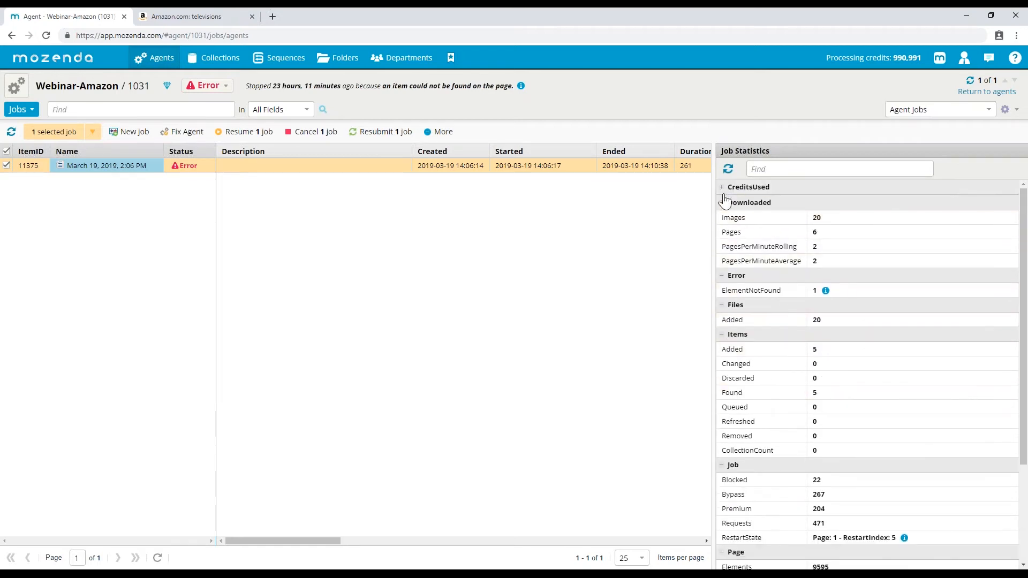
pyautogui.click(722, 203)
pyautogui.click(721, 217)
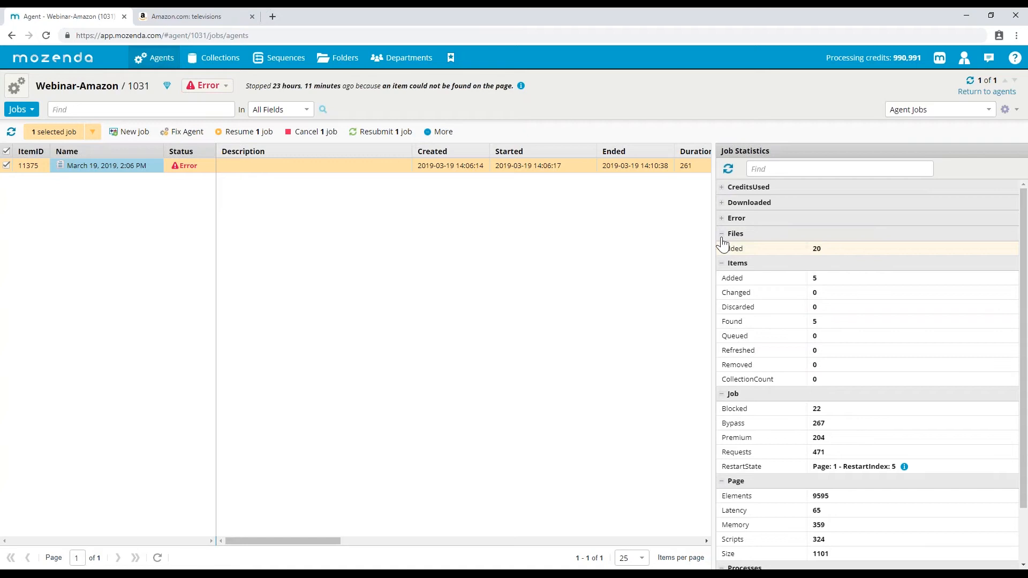
pyautogui.click(720, 229)
pyautogui.click(721, 219)
pyautogui.click(722, 263)
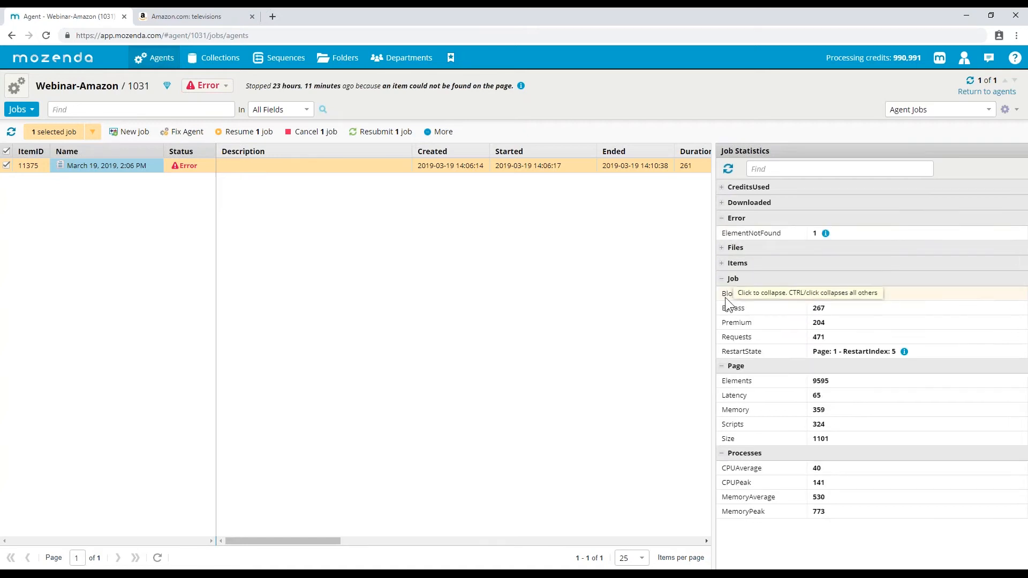
pyautogui.click(722, 366)
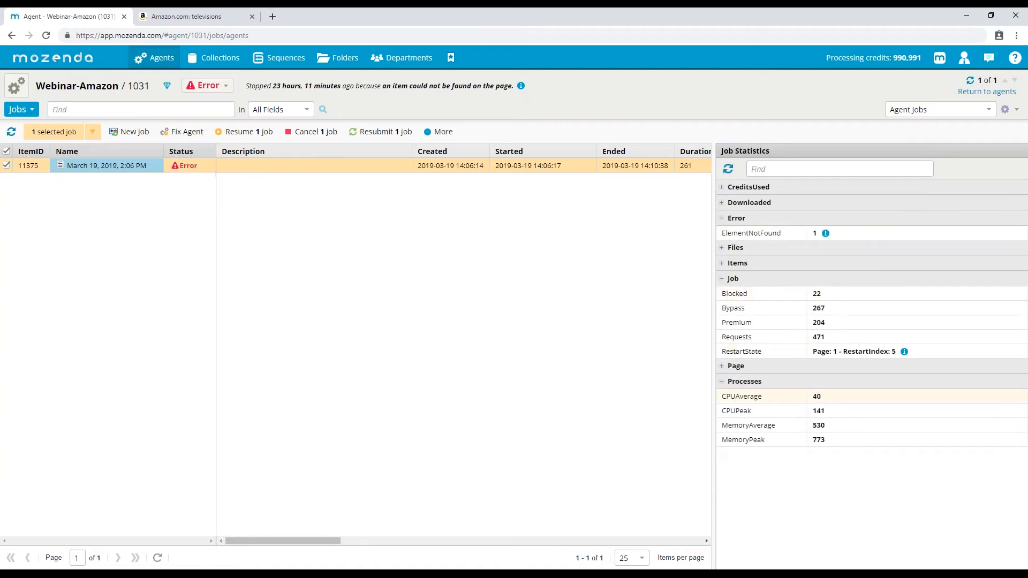
pyautogui.click(721, 381)
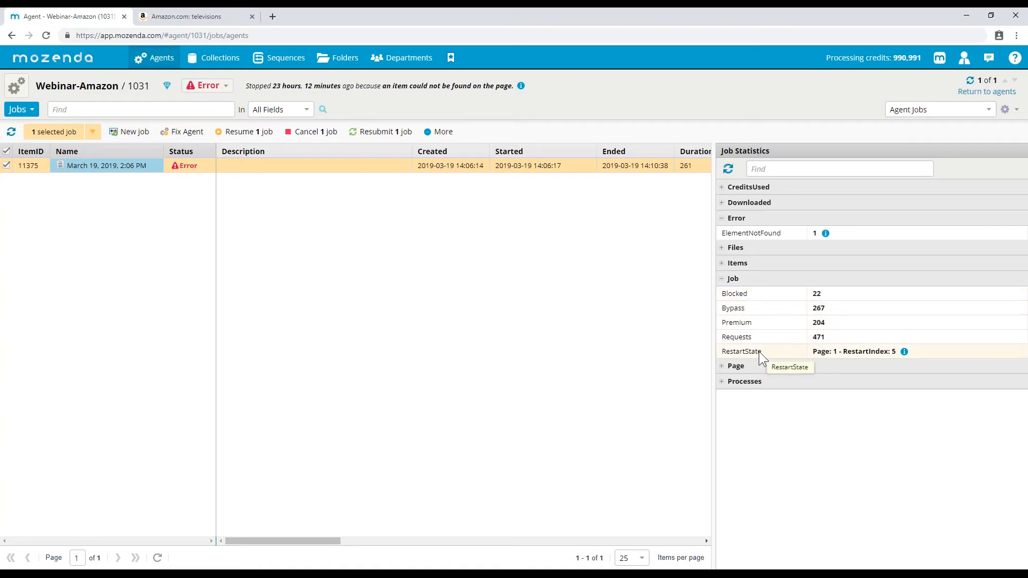
pyautogui.click(827, 353)
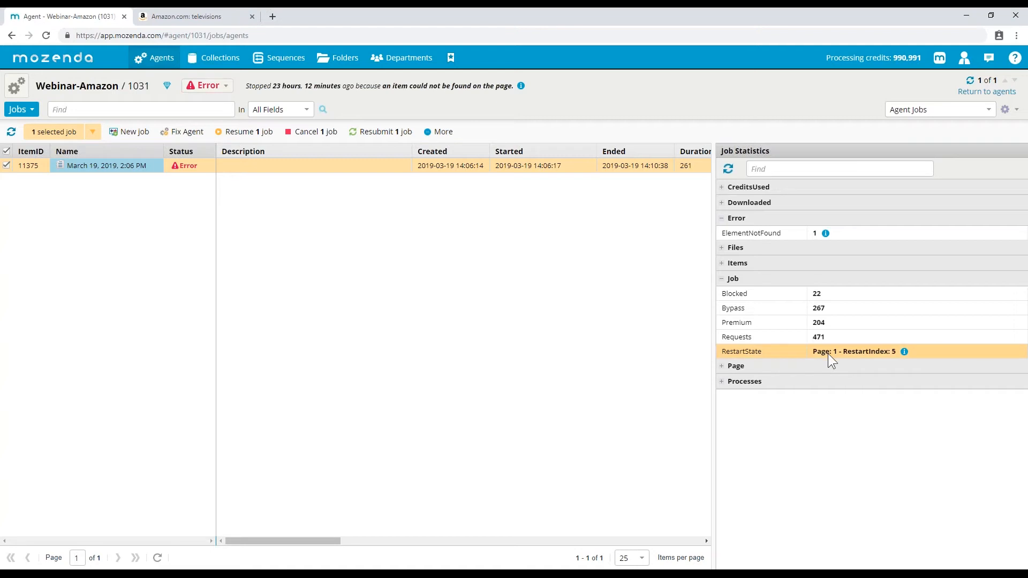
# - Return to the Webinar-Amazon agent's harvested Data view from the Jobs dropdown
pyautogui.click(212, 571)
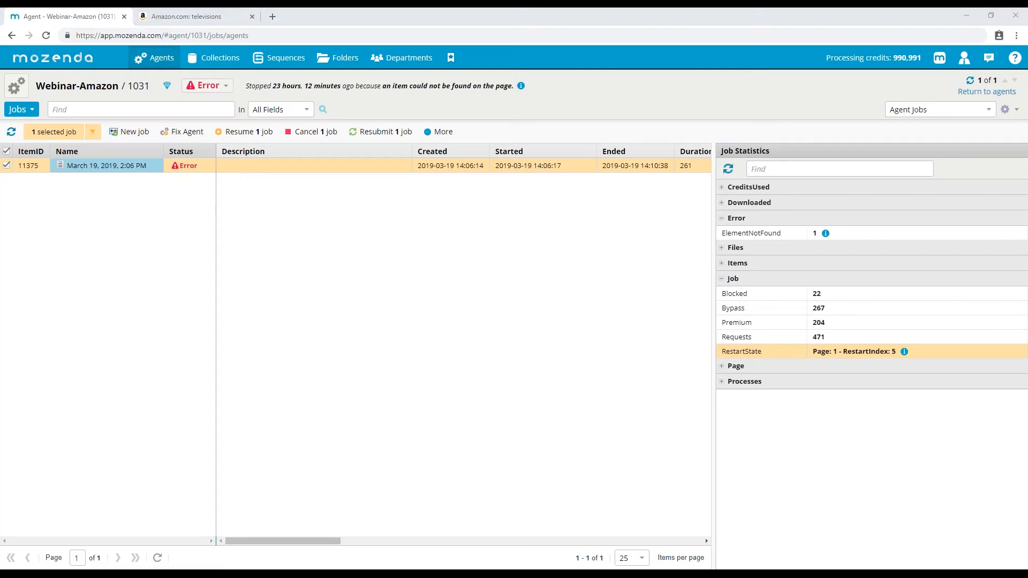
pyautogui.click(212, 572)
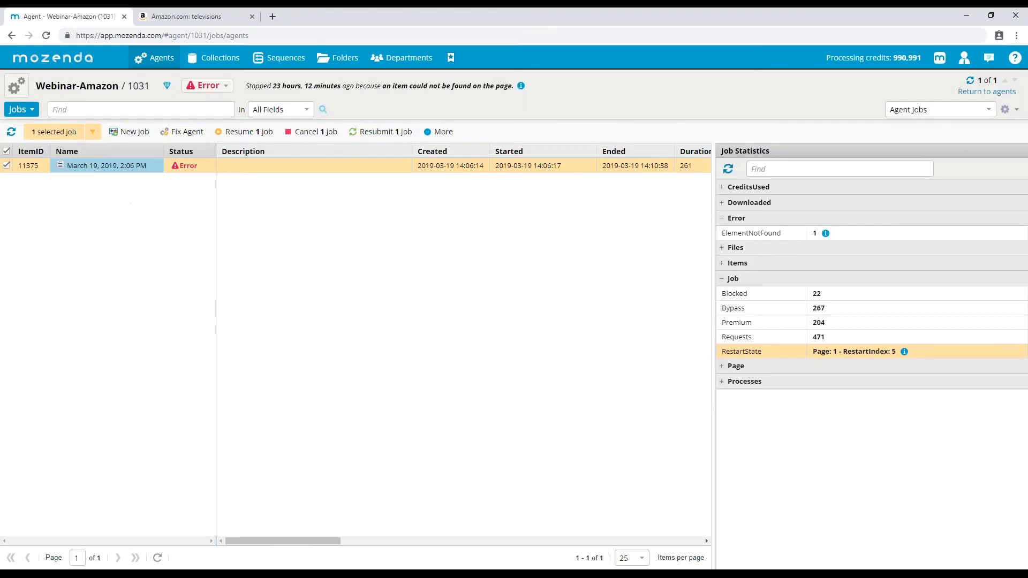
pyautogui.click(22, 109)
pyautogui.click(27, 126)
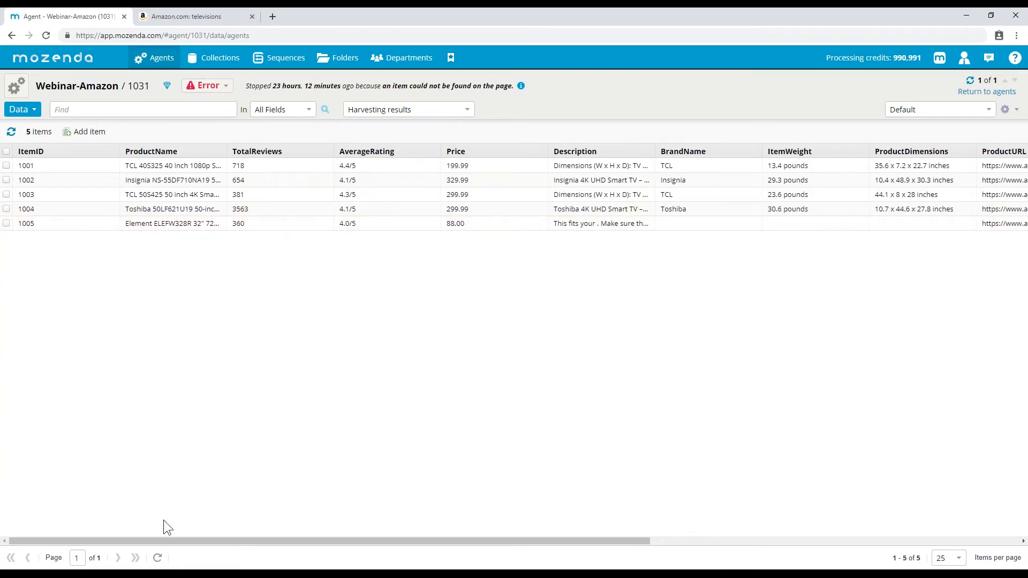
# - Open the ProductList item list in Agent Builder and review its specific-indexes refinement
pyautogui.hotkey('alt', 'Tab')
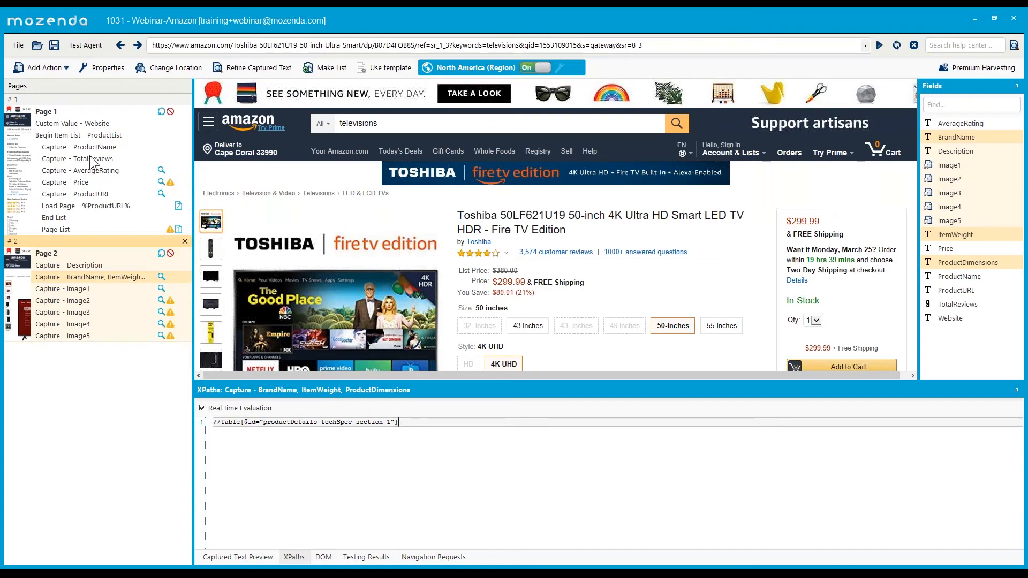
pyautogui.doubleClick(89, 137)
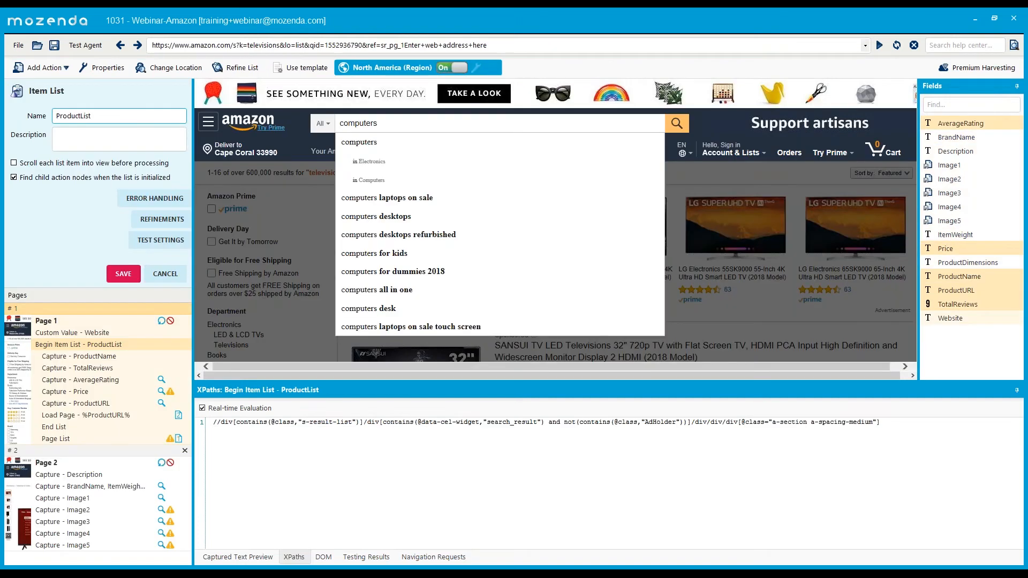
pyautogui.click(148, 225)
pyautogui.click(209, 168)
pyautogui.click(246, 187)
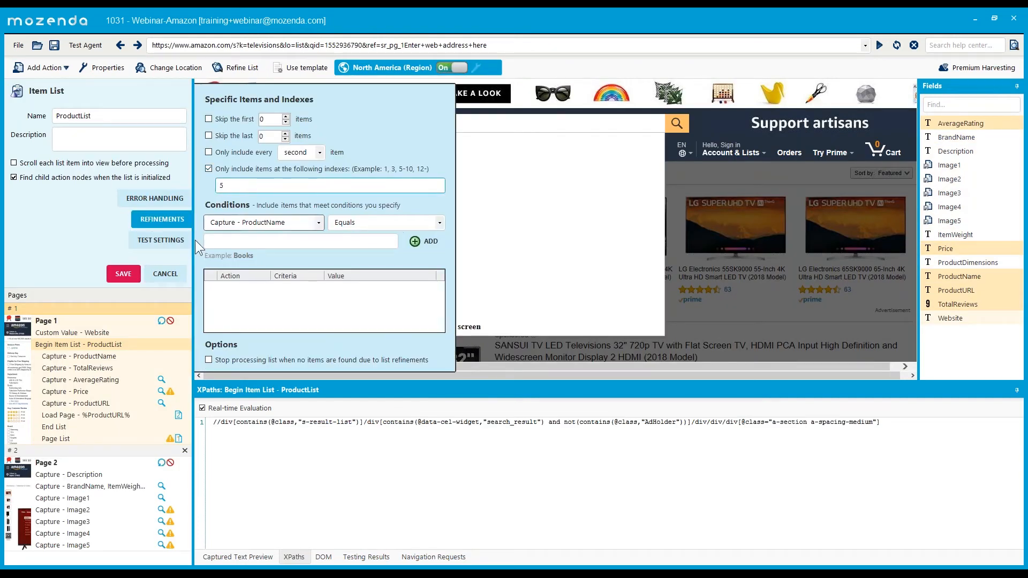
pyautogui.click(133, 274)
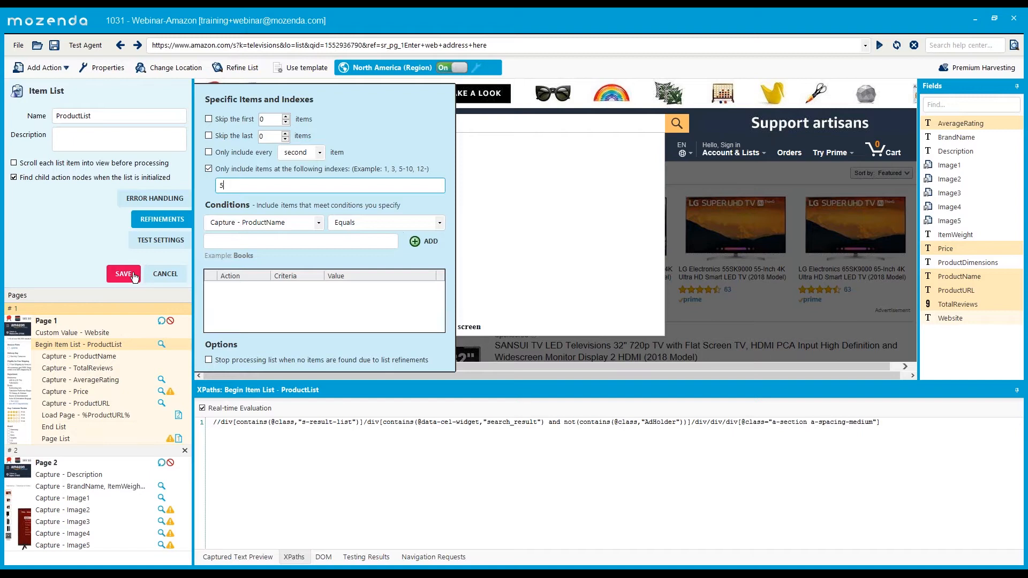
# - Review the test settings, uncheck the specific-indexes option, clear the index 5, and cancel the editor
pyautogui.click(155, 240)
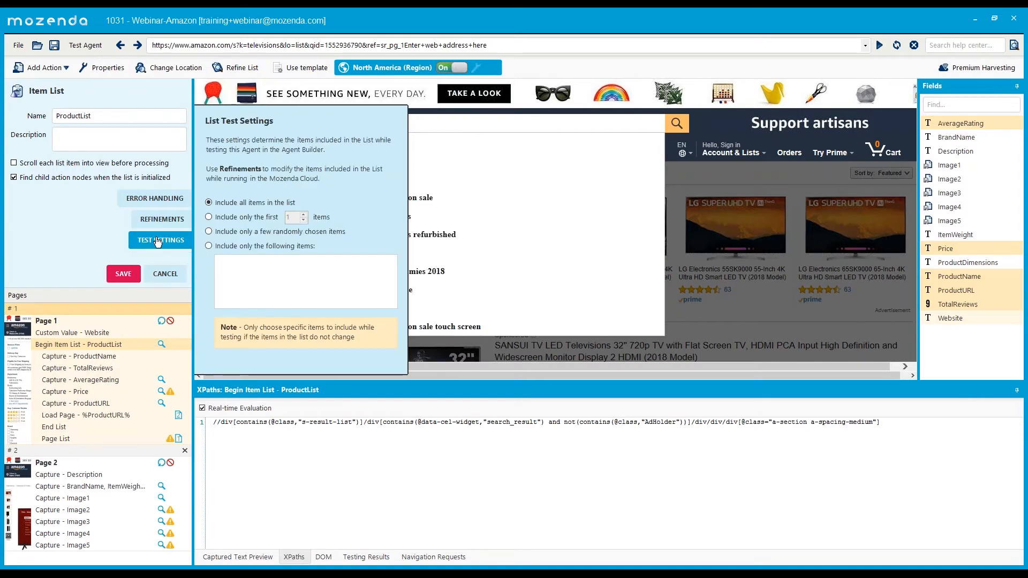
pyautogui.click(159, 220)
pyautogui.click(209, 169)
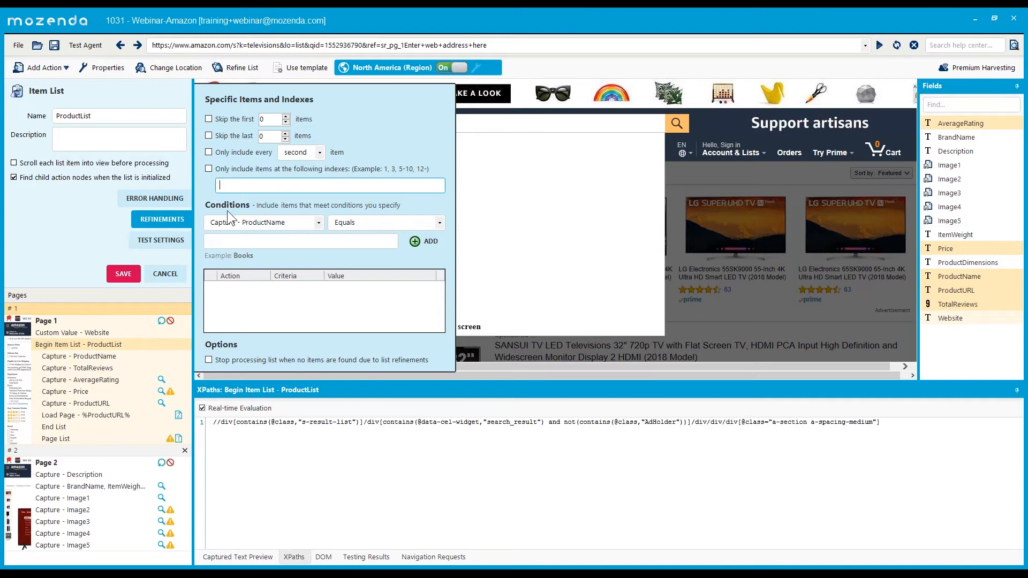
pyautogui.click(158, 242)
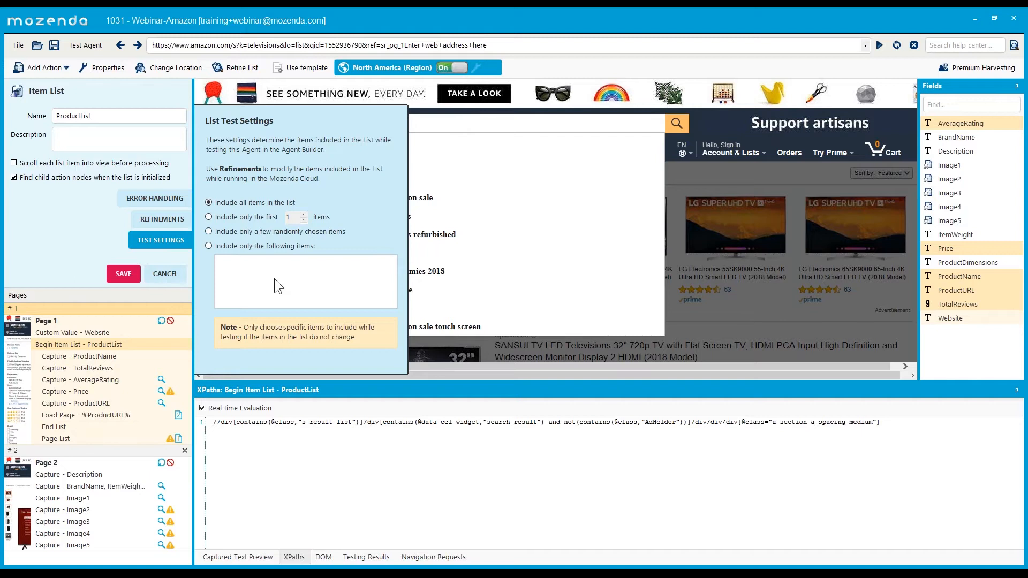
pyautogui.click(251, 260)
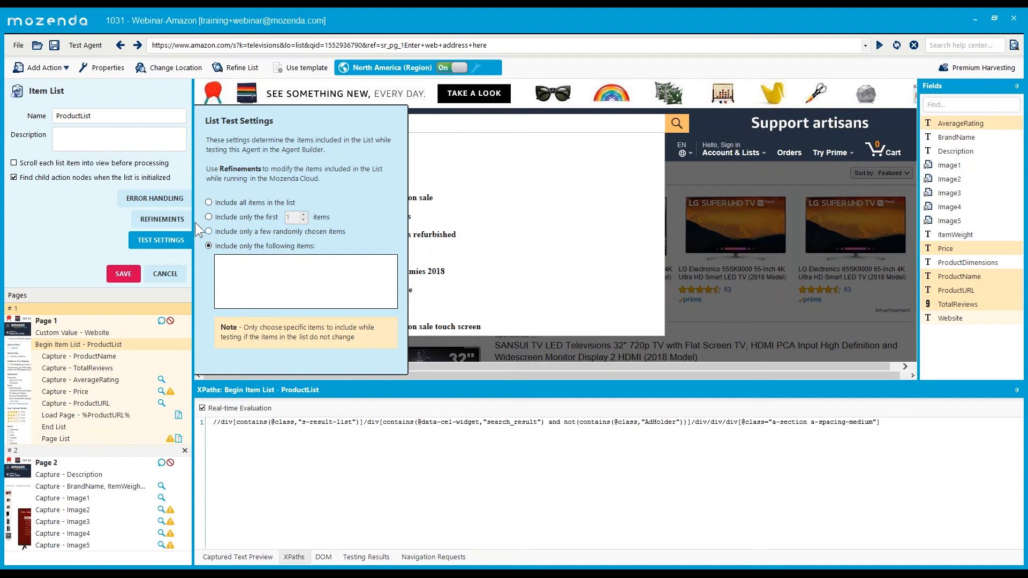
pyautogui.click(177, 220)
pyautogui.click(238, 184)
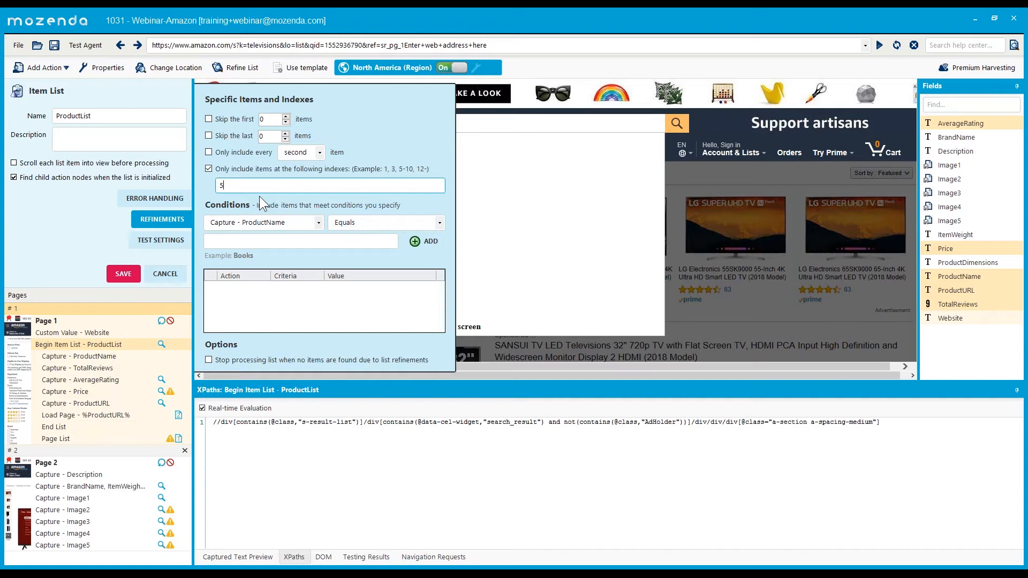
pyautogui.click(210, 170)
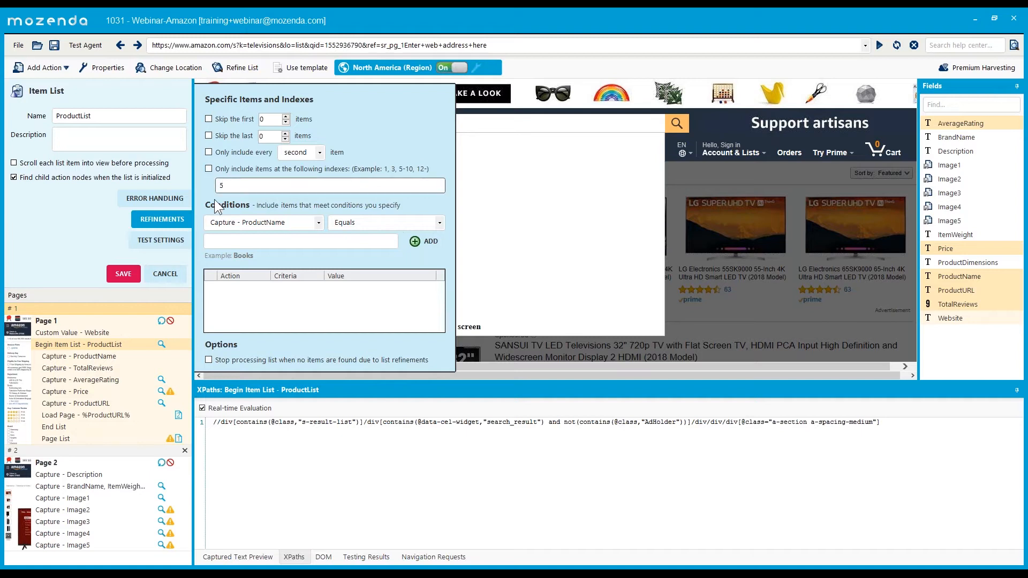
pyautogui.click(239, 187)
pyautogui.press('BackSpace')
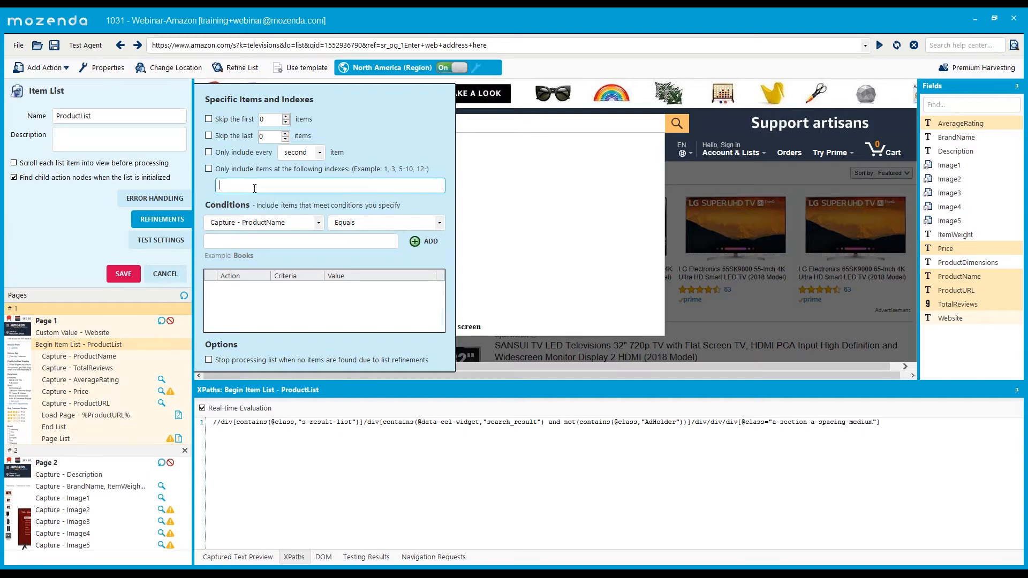
pyautogui.click(165, 274)
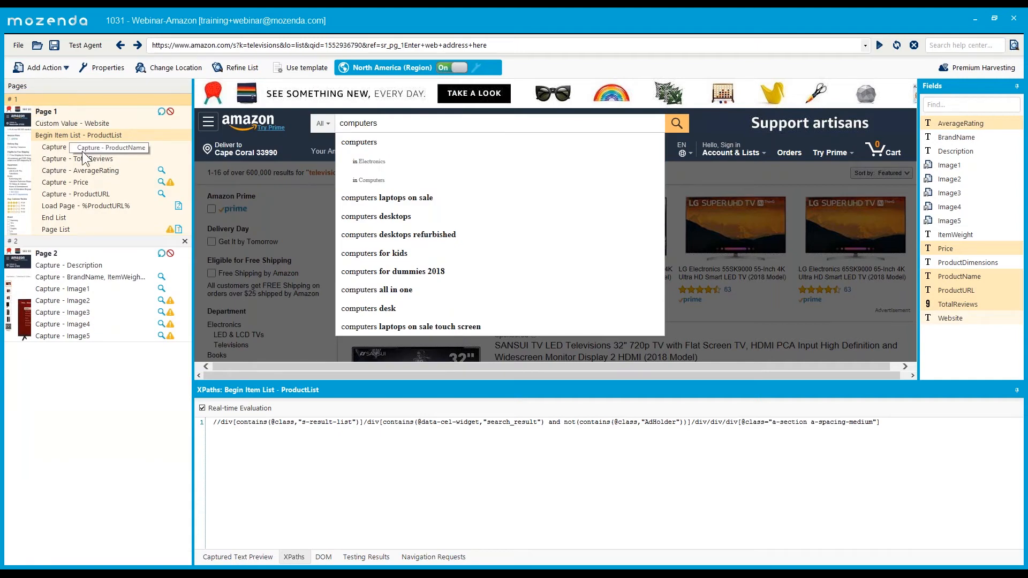
# - Open the Element row's ProductURL in the data table and select the BrandName, ItemWeight capture step
pyautogui.moveTo(121, 572)
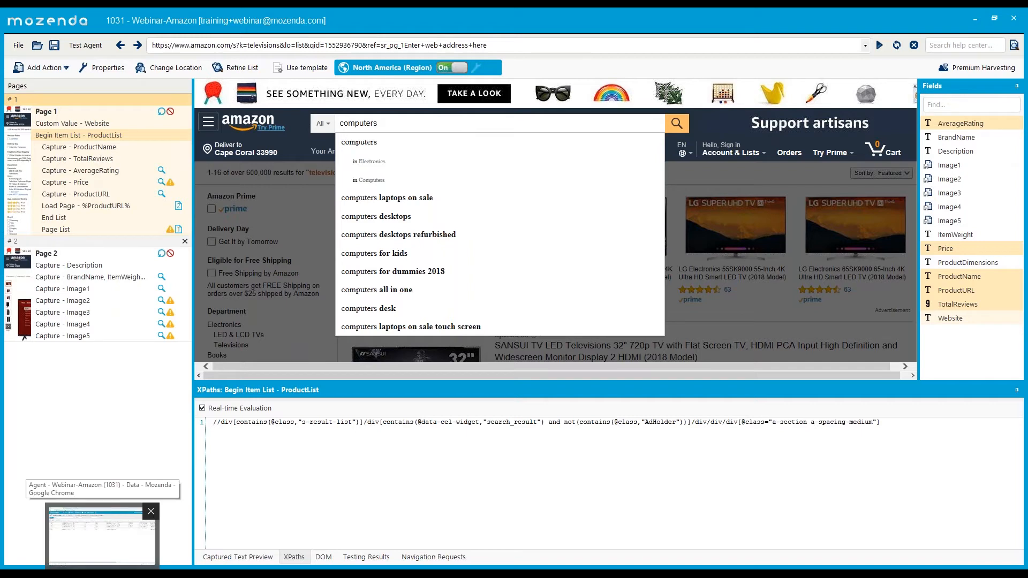
pyautogui.click(101, 536)
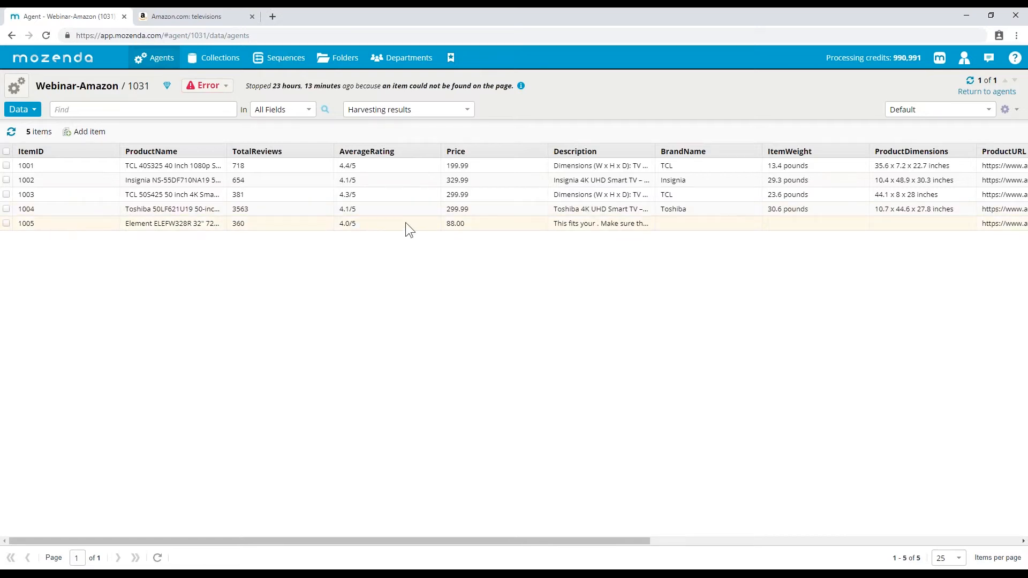
pyautogui.moveTo(599, 541); pyautogui.dragTo(1017, 528)
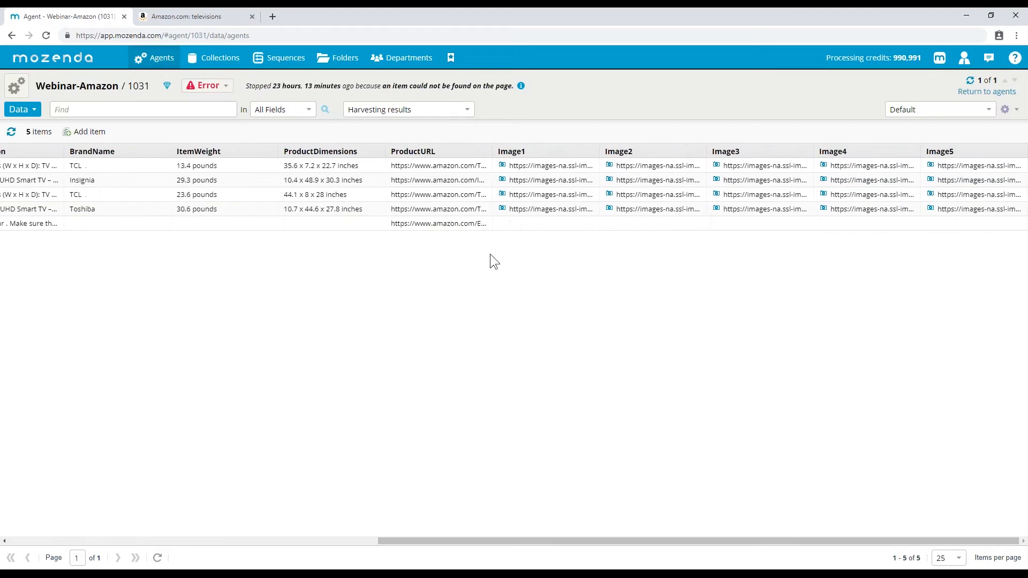
pyautogui.doubleClick(421, 223)
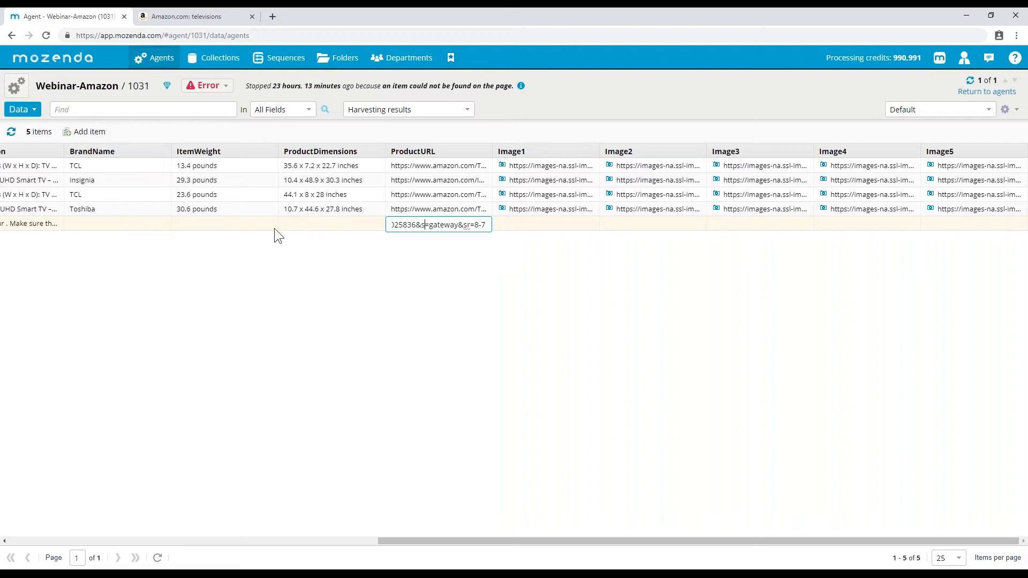
pyautogui.click(214, 575)
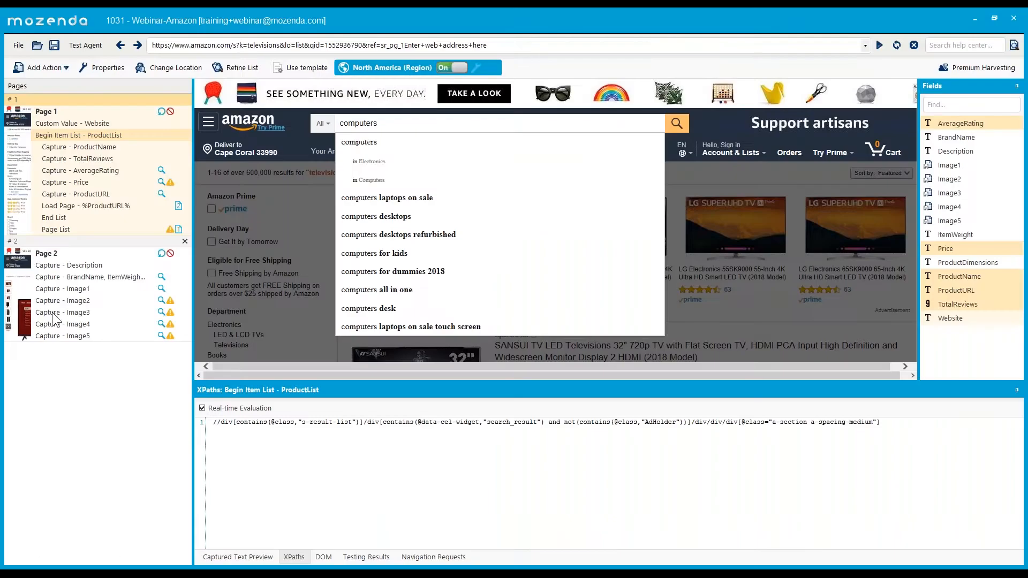
pyautogui.click(65, 289)
pyautogui.click(80, 278)
# - Load the Element TV's product URL in a new Chrome tab and show the BrandName, ItemWeight, ProductDimensions capture
pyautogui.click(134, 573)
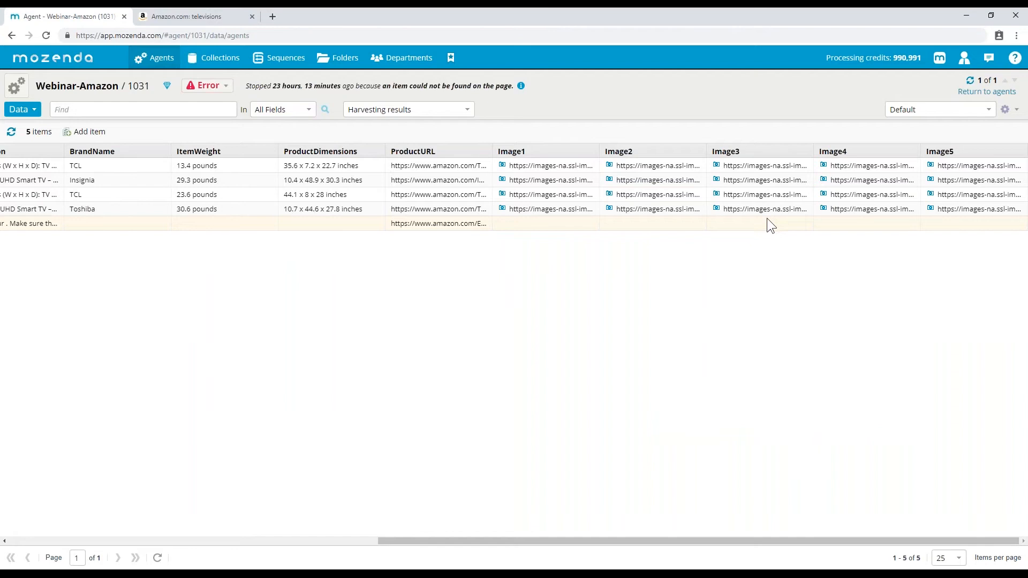
pyautogui.doubleClick(442, 223)
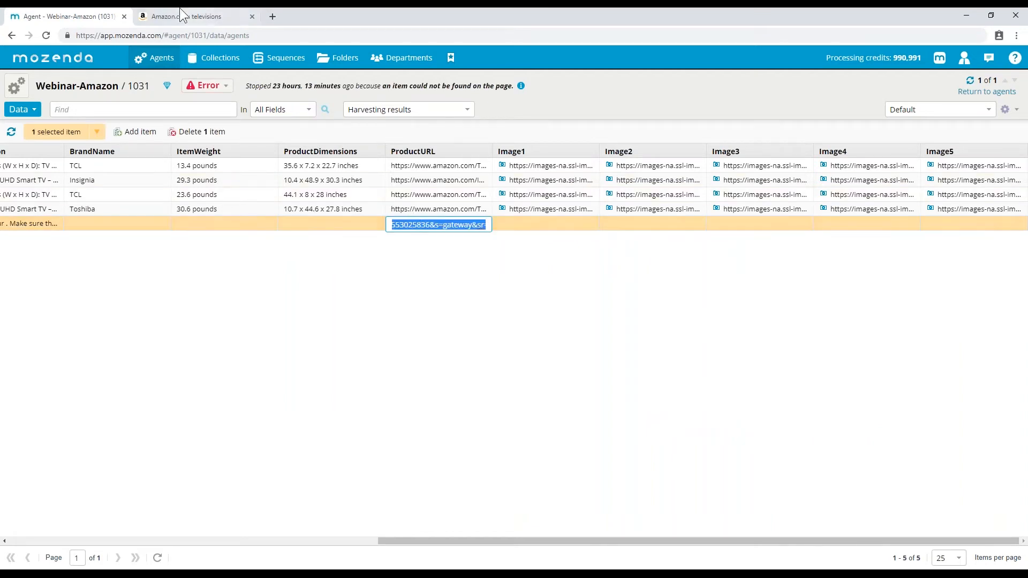
pyautogui.click(271, 16)
pyautogui.hotkey('ctrl', 'v')
pyautogui.press('Return')
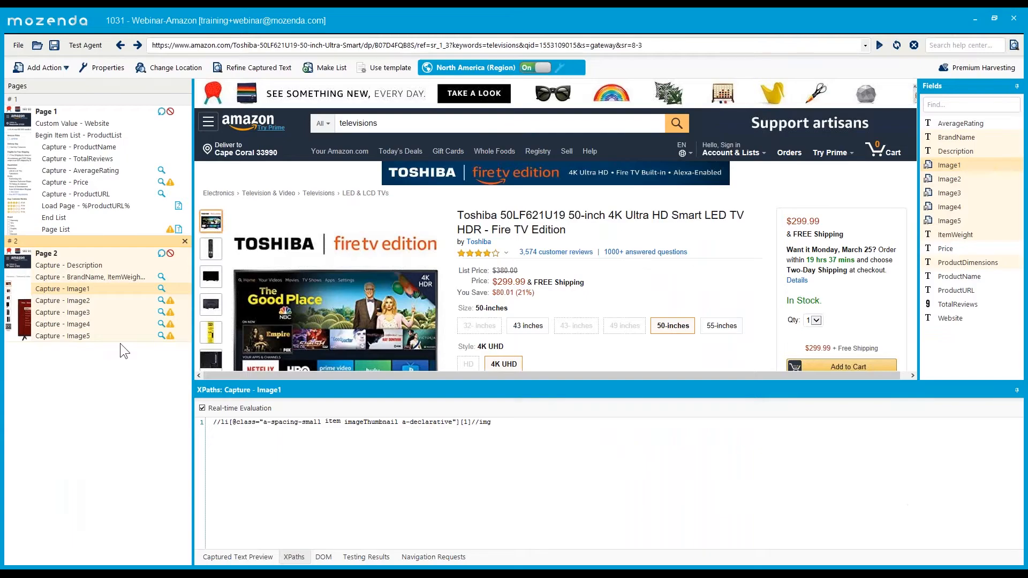
pyautogui.click(91, 277)
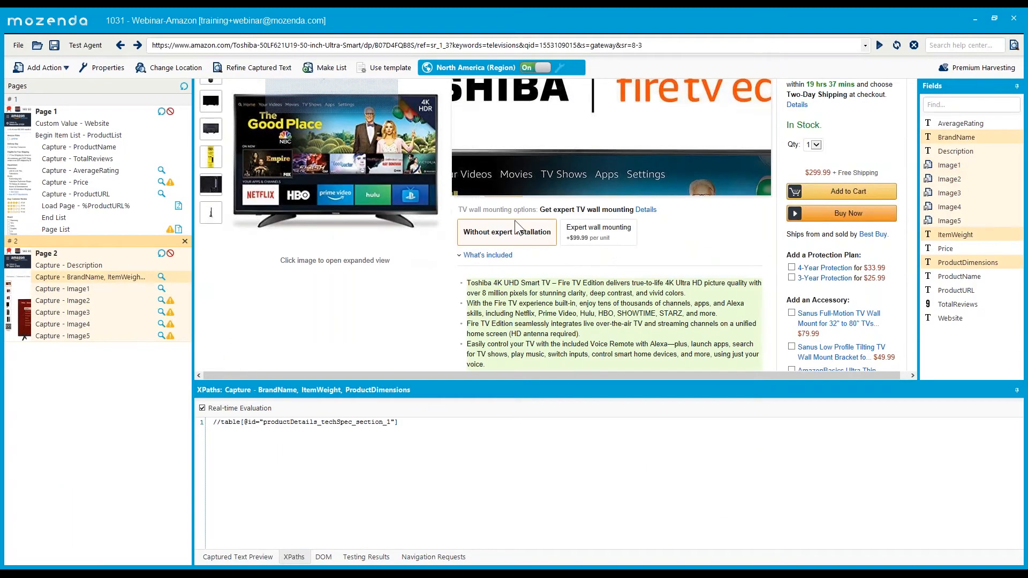
pyautogui.scroll(-5, 342, 188)
# - Scroll the Element page to Product information and pick out its Product Dimensions and Item Weight rows
pyautogui.scroll(-10, 339, 204)
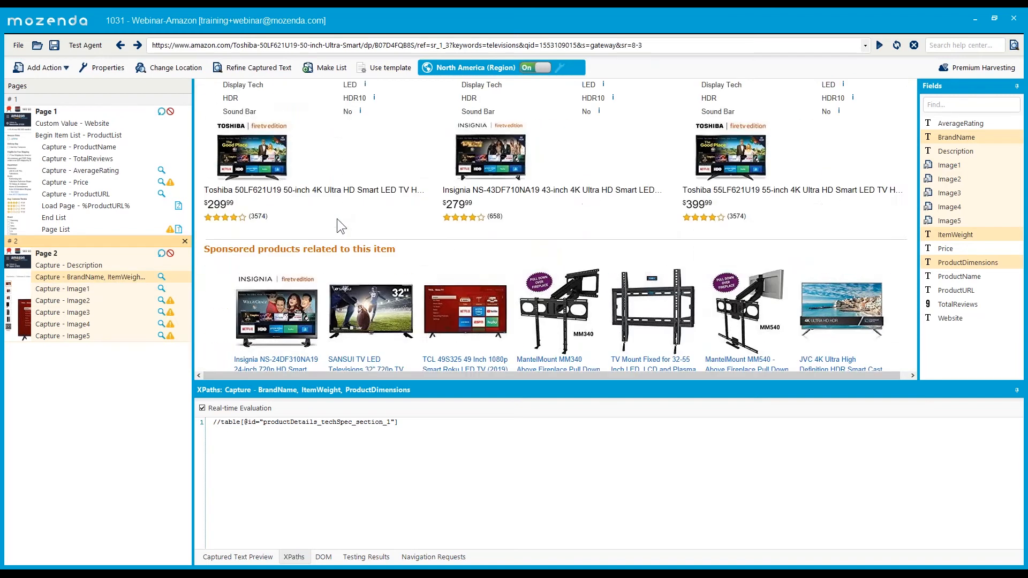
pyautogui.scroll(-6, 322, 271)
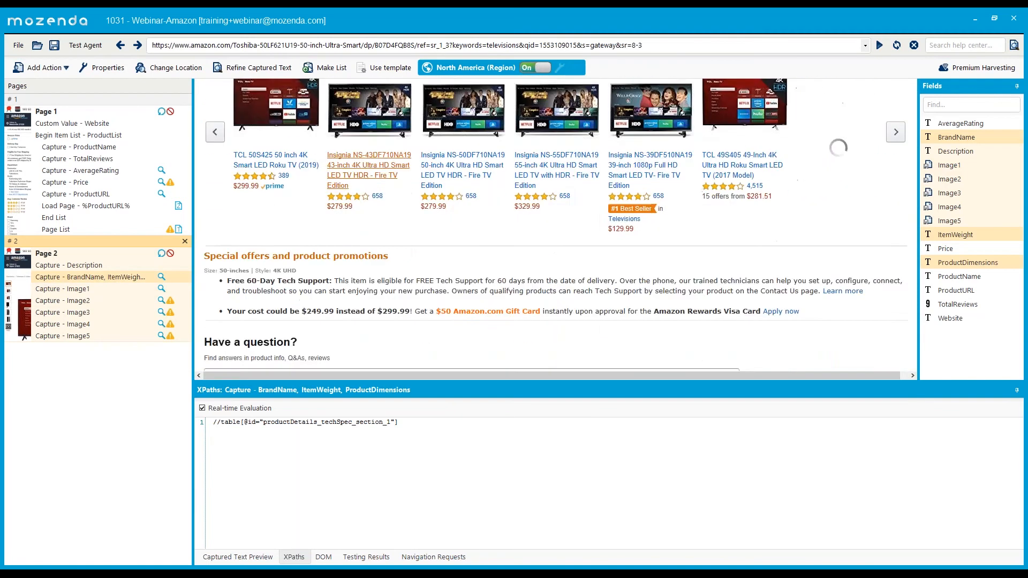
pyautogui.scroll(-15, 327, 275)
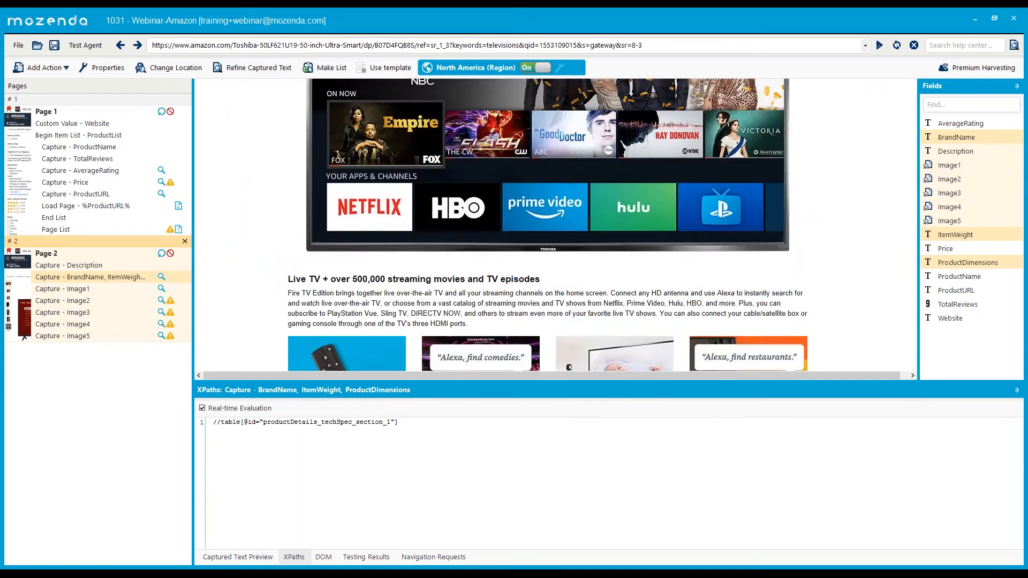
pyautogui.scroll(-15, 356, 300)
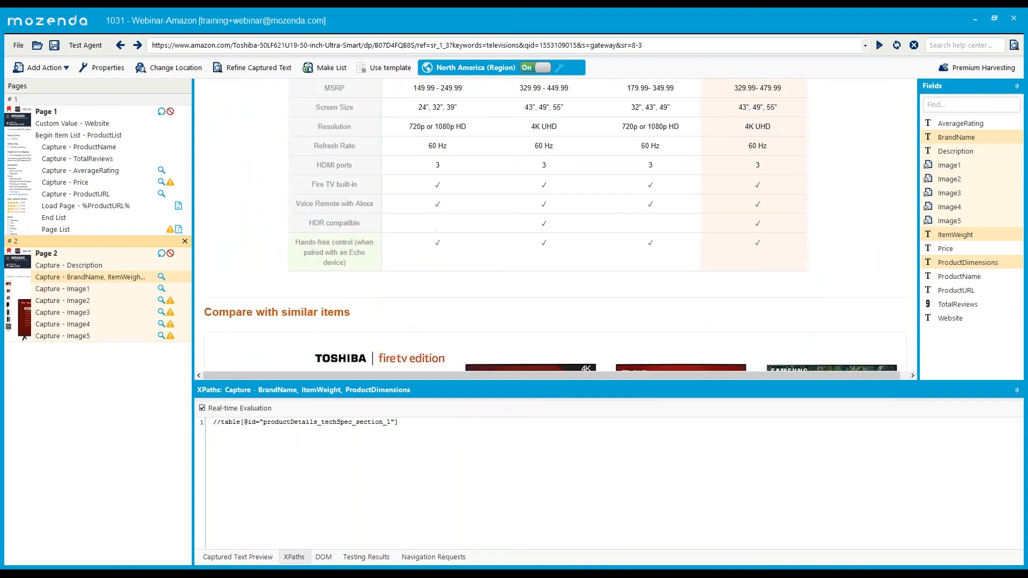
pyautogui.scroll(-8, 361, 268)
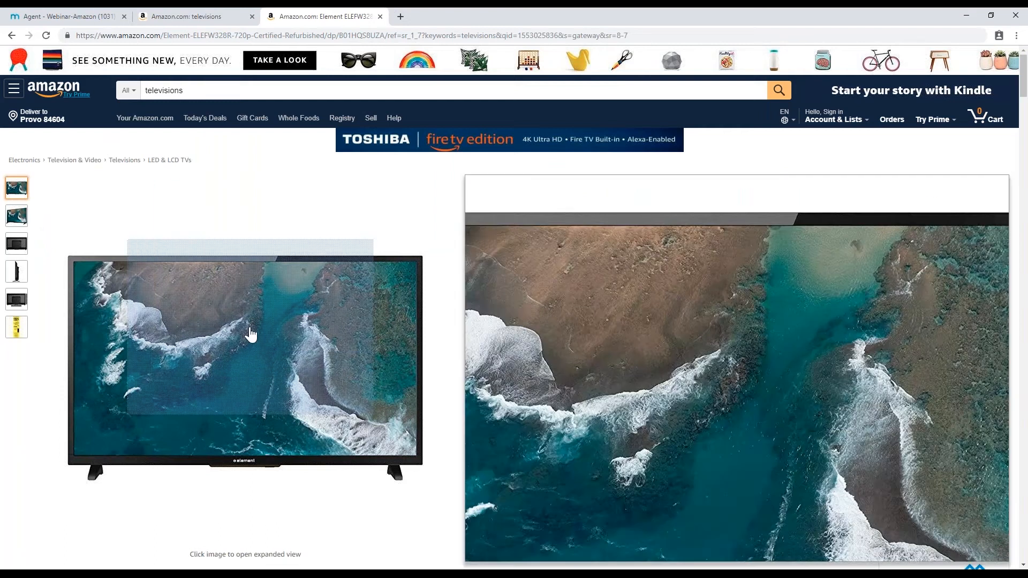
pyautogui.scroll(-10, 257, 300)
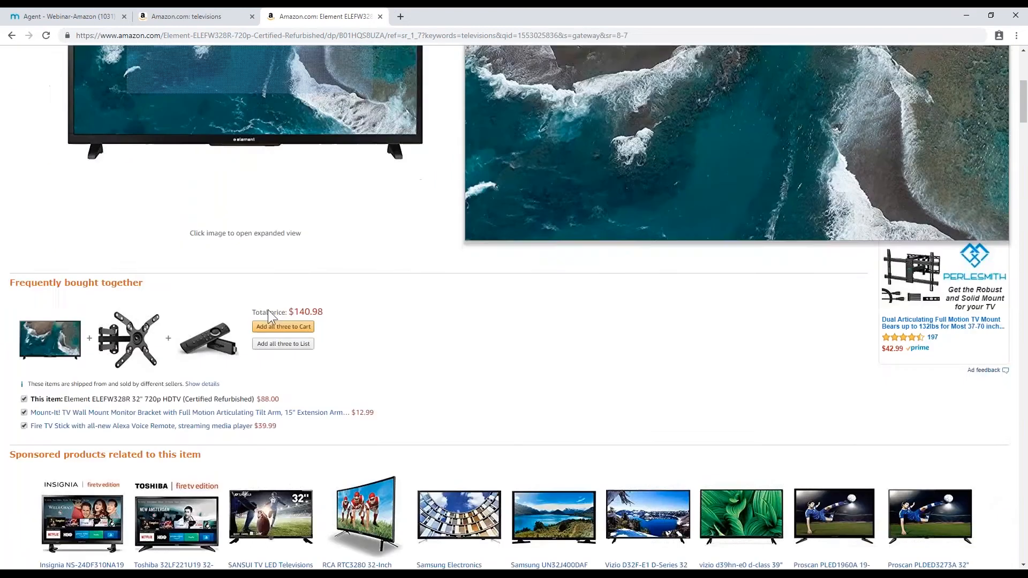
pyautogui.scroll(-20, 270, 309)
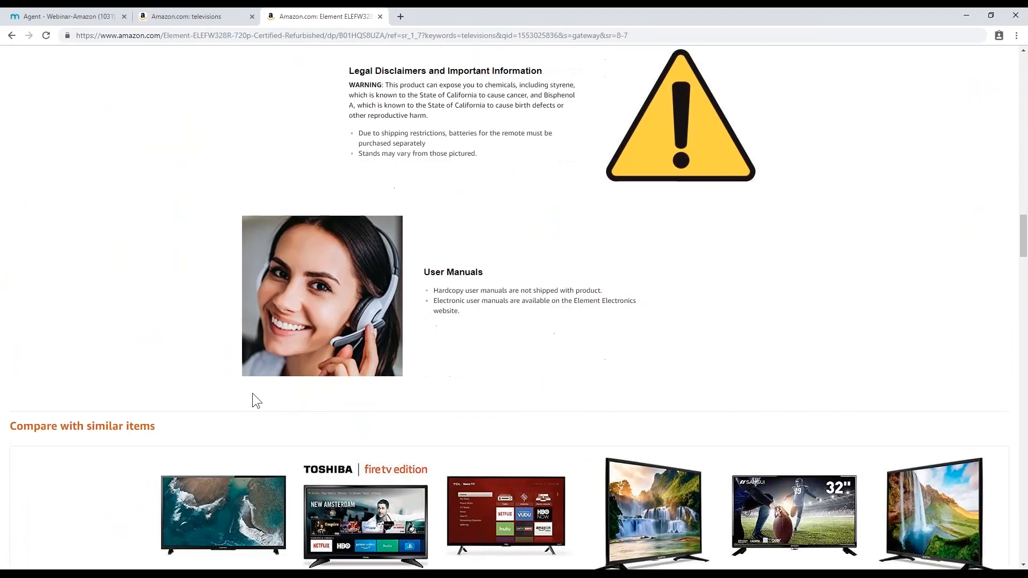
pyautogui.scroll(-9, 269, 360)
pyautogui.scroll(4, 168, 213)
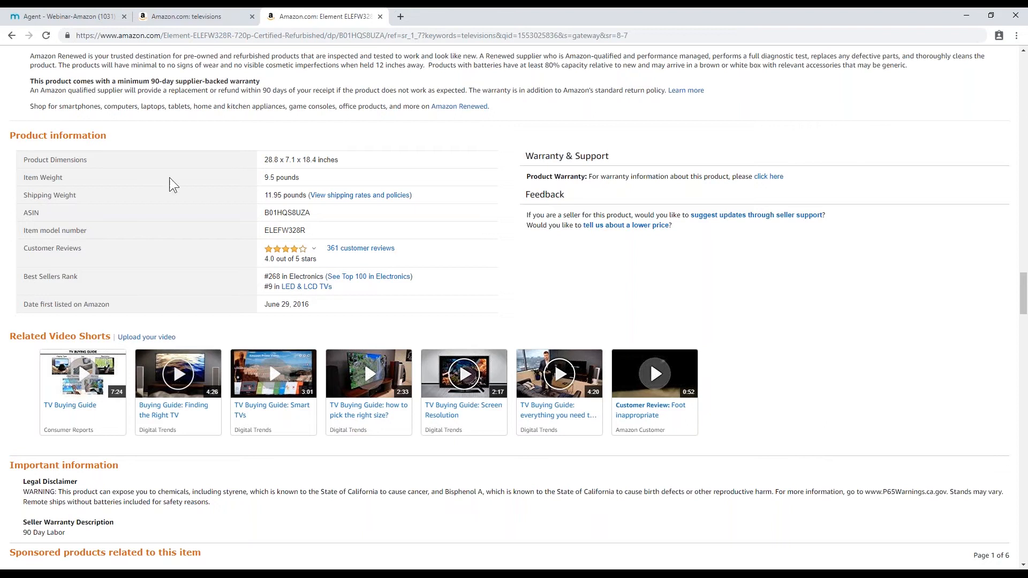
pyautogui.scroll(1, 170, 184)
pyautogui.scroll(-1, 93, 244)
pyautogui.scroll(-10, 93, 244)
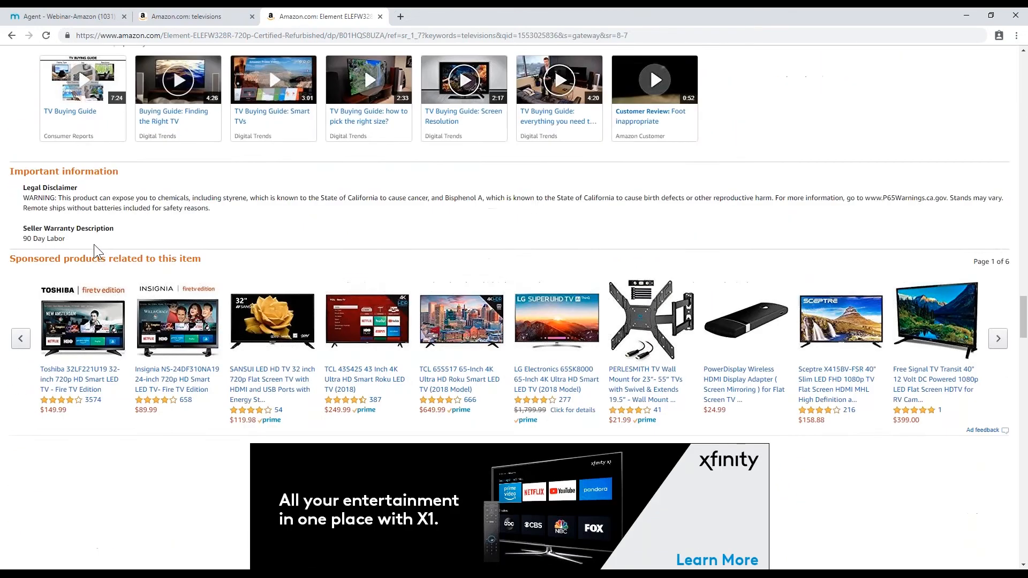
pyautogui.scroll(11, 94, 244)
pyautogui.scroll(3, 94, 244)
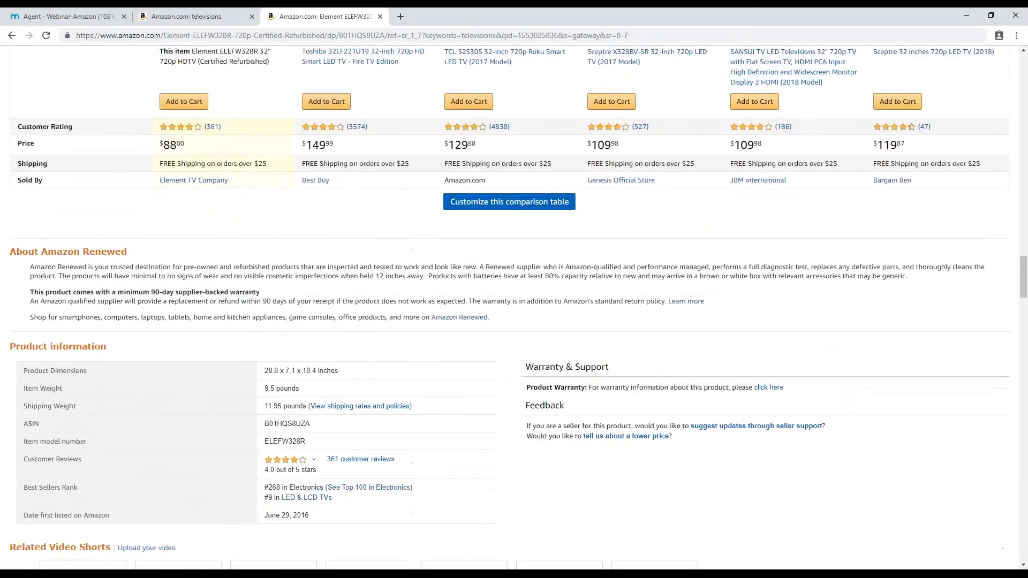
pyautogui.scroll(-2, 92, 241)
pyautogui.doubleClick(64, 266)
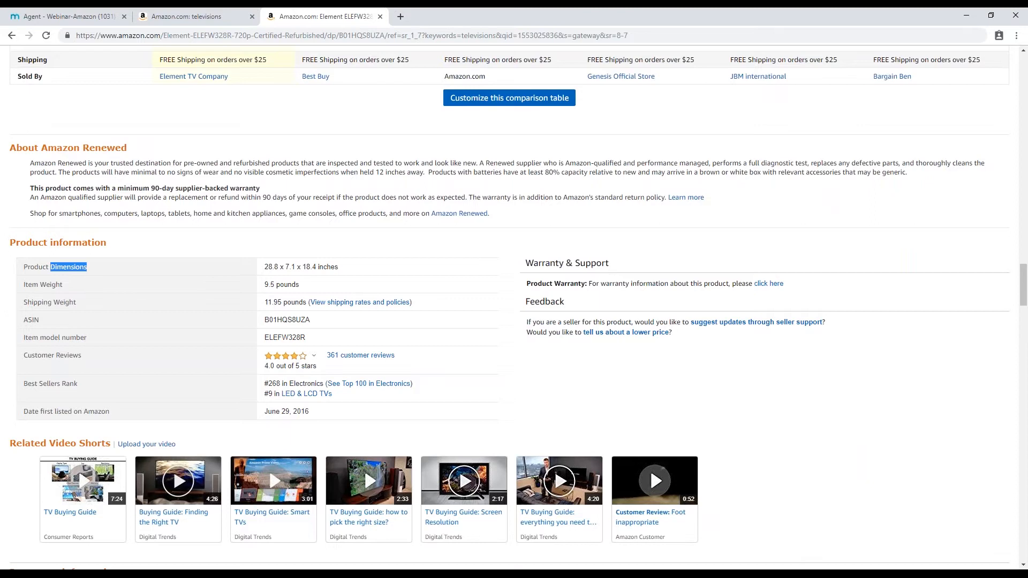
pyautogui.doubleClick(47, 284)
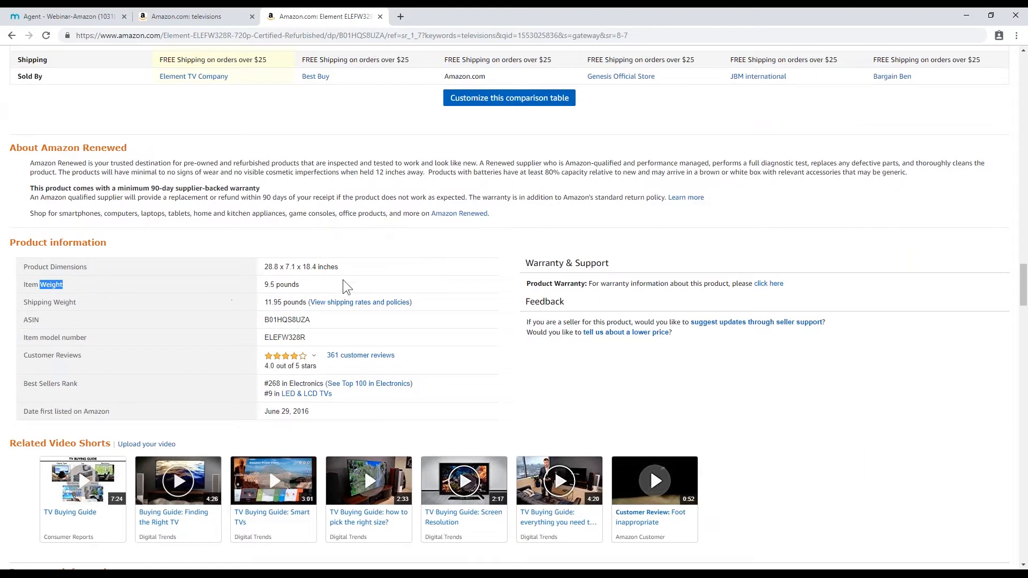
pyautogui.click(171, 291)
# - Compare the page with the agent builder's XPath, select the XPath, and open developer tools on the Element page
pyautogui.hotkey('alt', 'Tab')
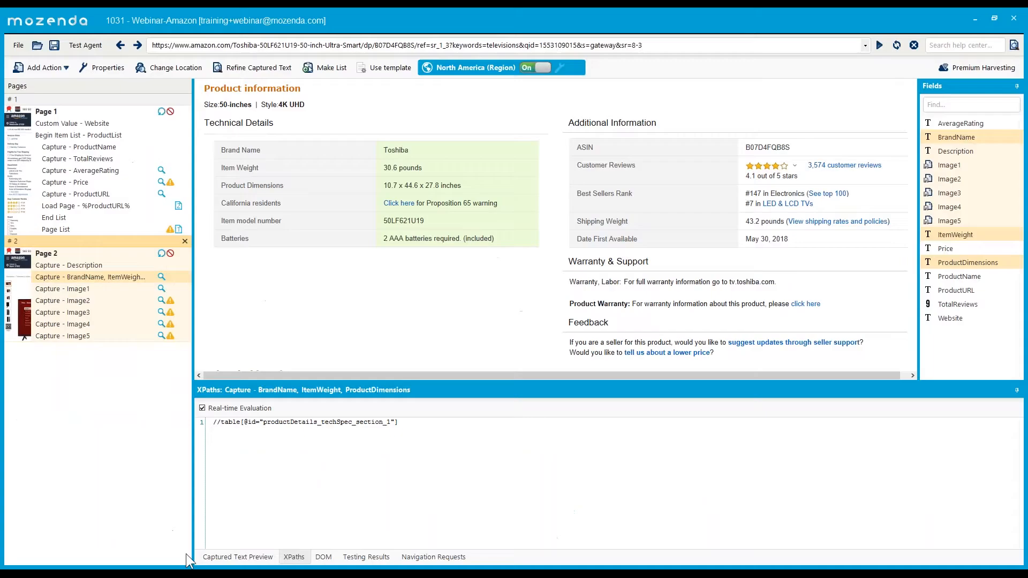
pyautogui.scroll(3, 284, 204)
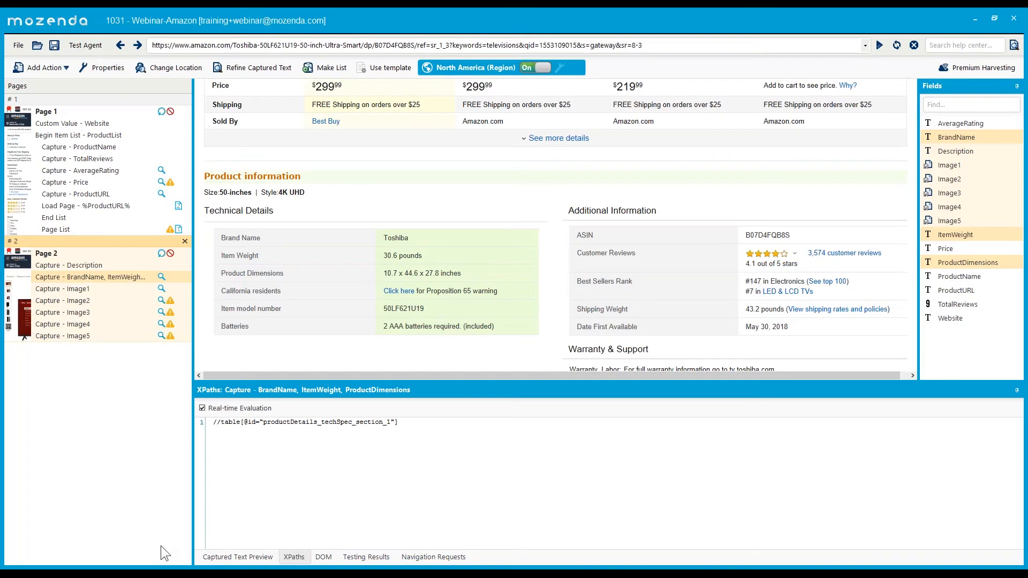
pyautogui.hotkey('alt', 'Tab')
pyautogui.scroll(-2, 83, 247)
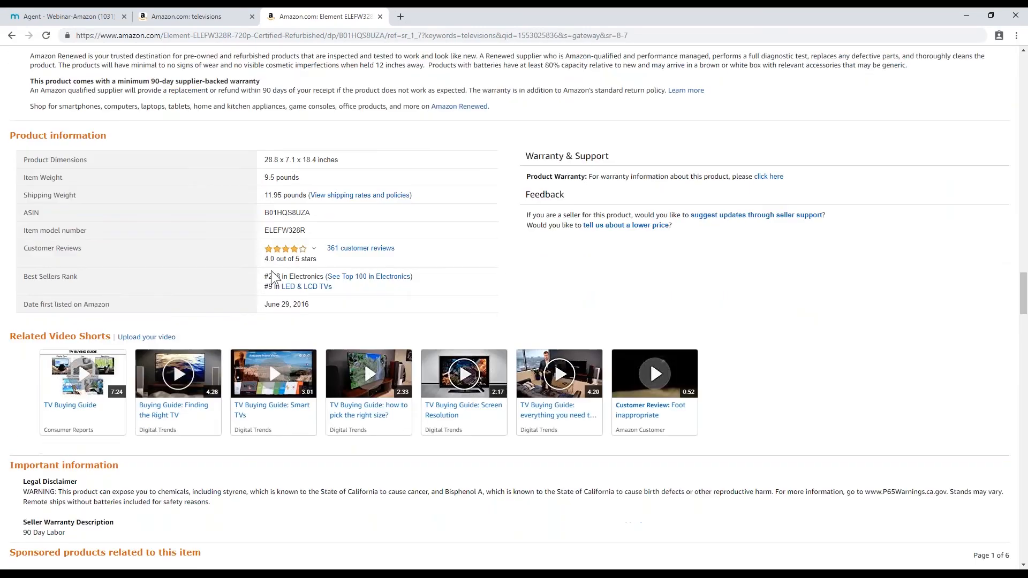
pyautogui.hotkey('alt', 'Tab')
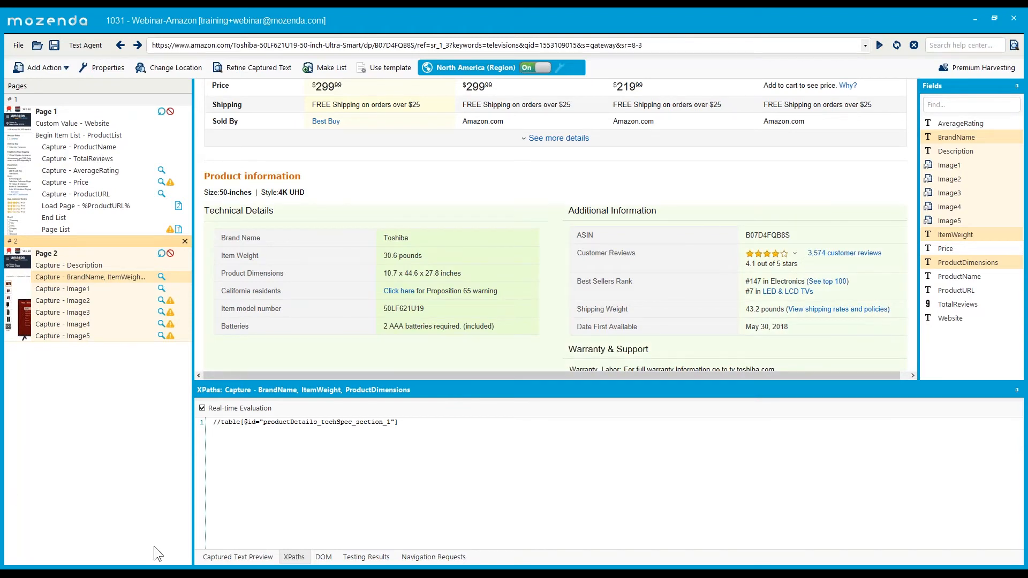
pyautogui.click(153, 574)
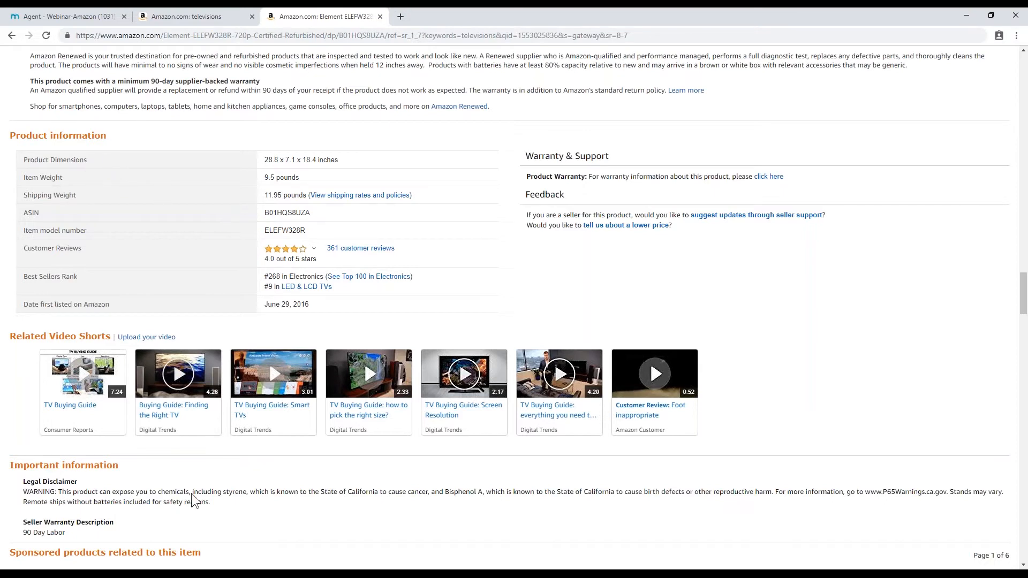
pyautogui.click(206, 574)
pyautogui.moveTo(404, 426); pyautogui.dragTo(121, 430)
pyautogui.hotkey('ctrl', 'c')
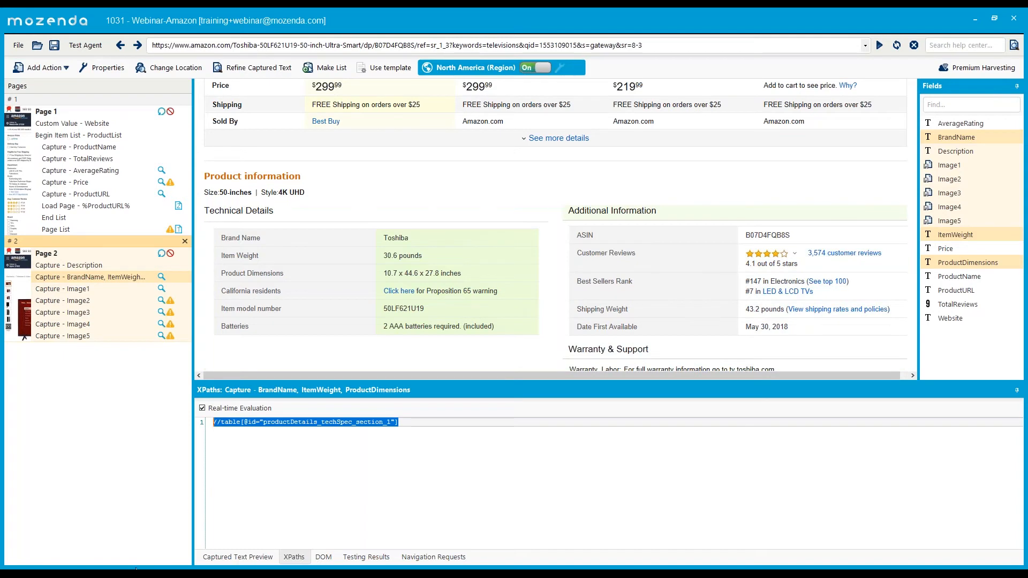
pyautogui.click(215, 574)
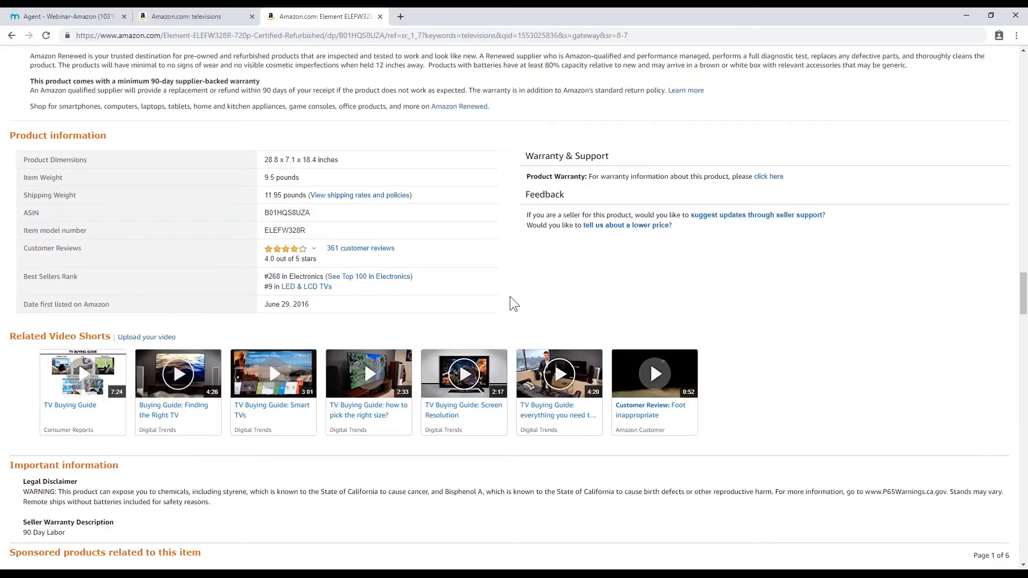
pyautogui.press('F12')
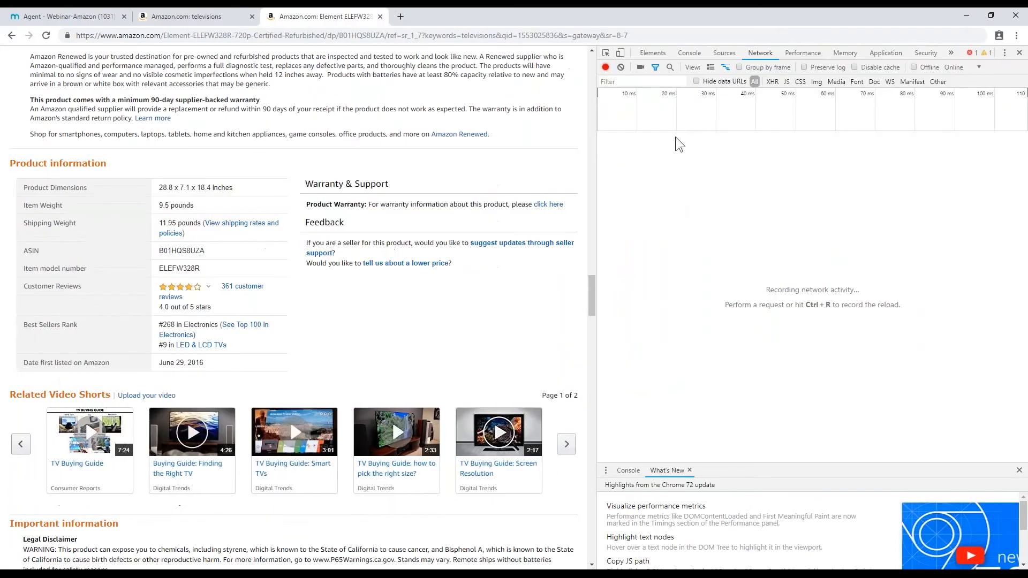
# - Paste the saved table XPath into the Elements panel search on the Element TV page
pyautogui.click(652, 53)
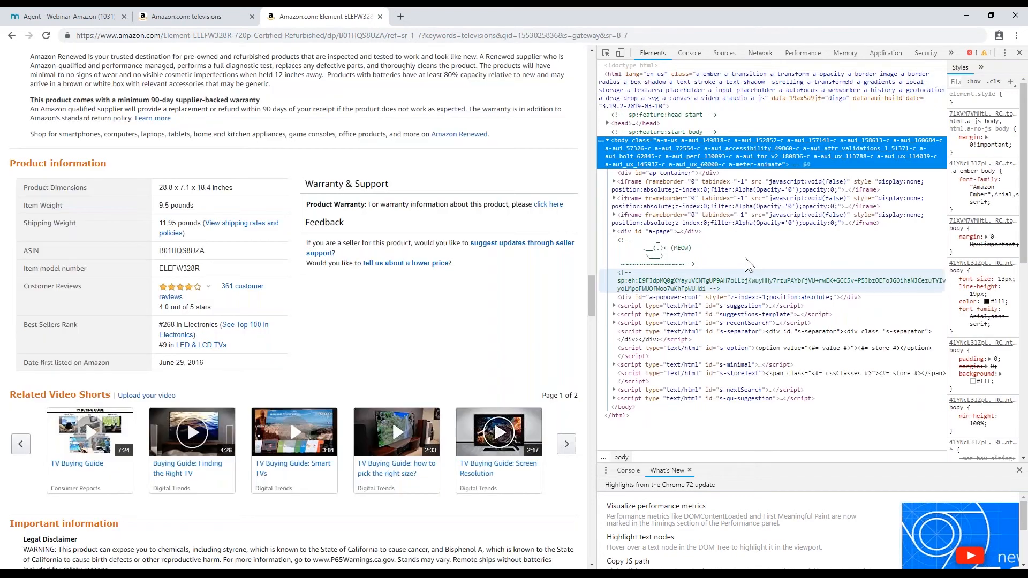
pyautogui.click(744, 264)
pyautogui.hotkey('ctrl', 'f')
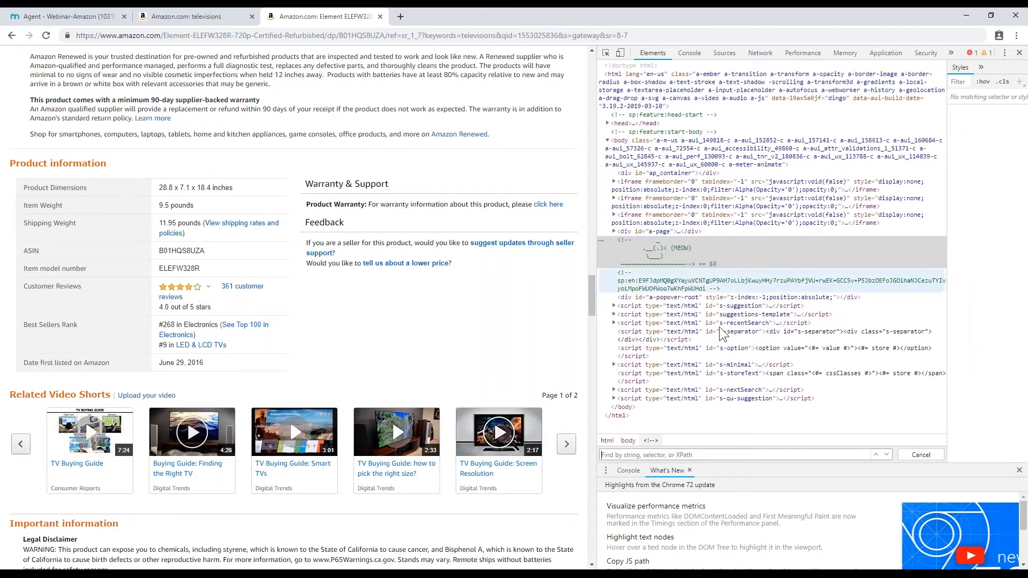
pyautogui.hotkey('ctrl', 'v')
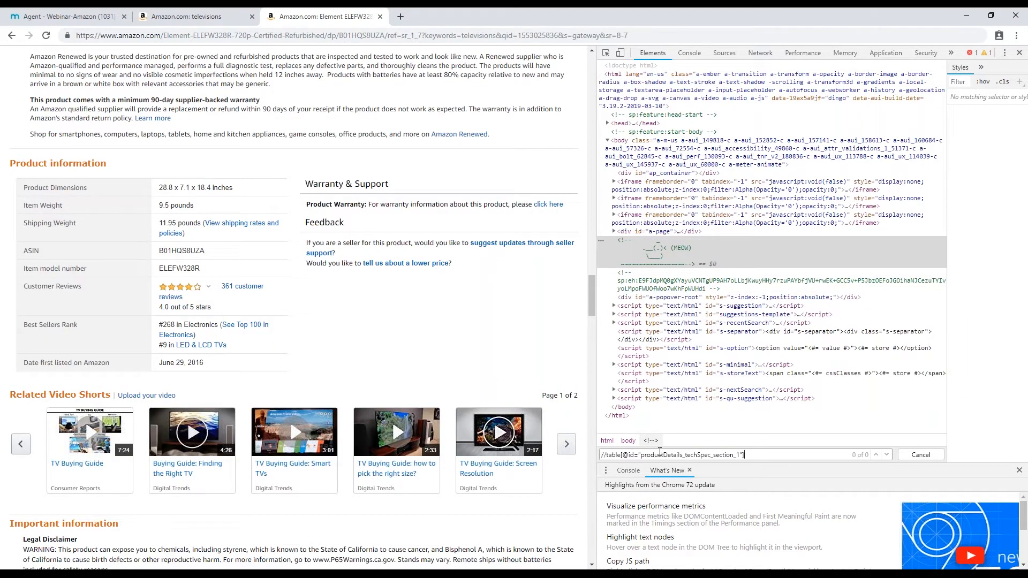
pyautogui.scroll(-3, 471, 231)
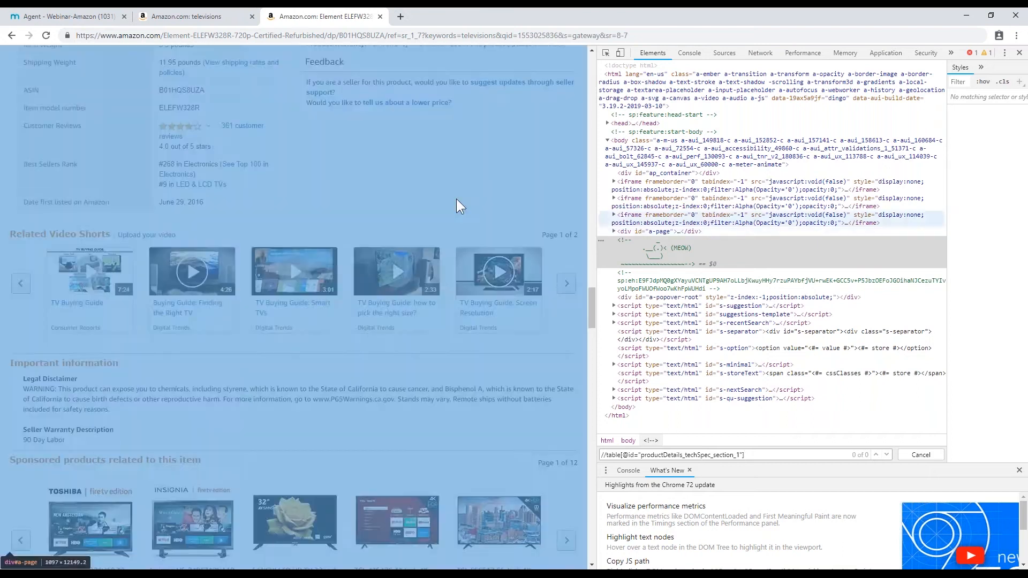
pyautogui.scroll(-1, 192, 292)
pyautogui.scroll(4, 193, 292)
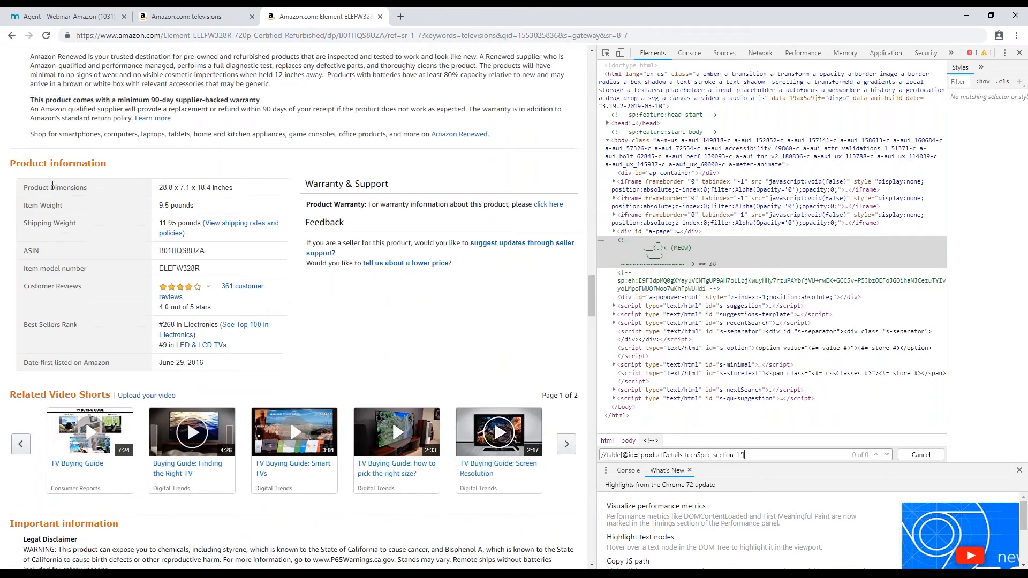
# - Swap the XPath's table id for the Product Dimensions table's id, productDetails_detailBullets_sections1
pyautogui.rightClick(52, 185)
pyautogui.click(85, 296)
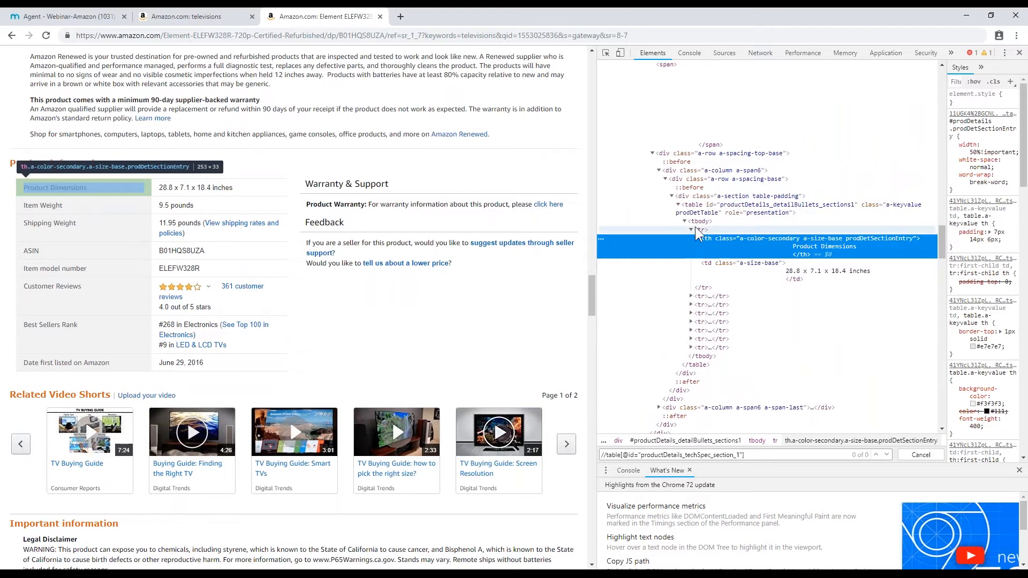
pyautogui.click(685, 221)
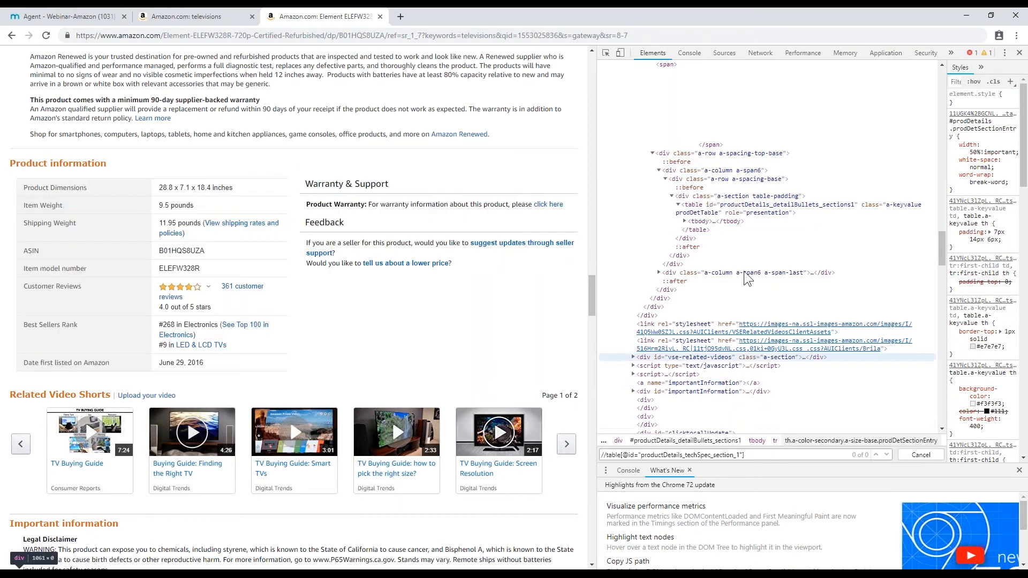
pyautogui.doubleClick(739, 208)
pyautogui.hotkey('ctrl', 'c')
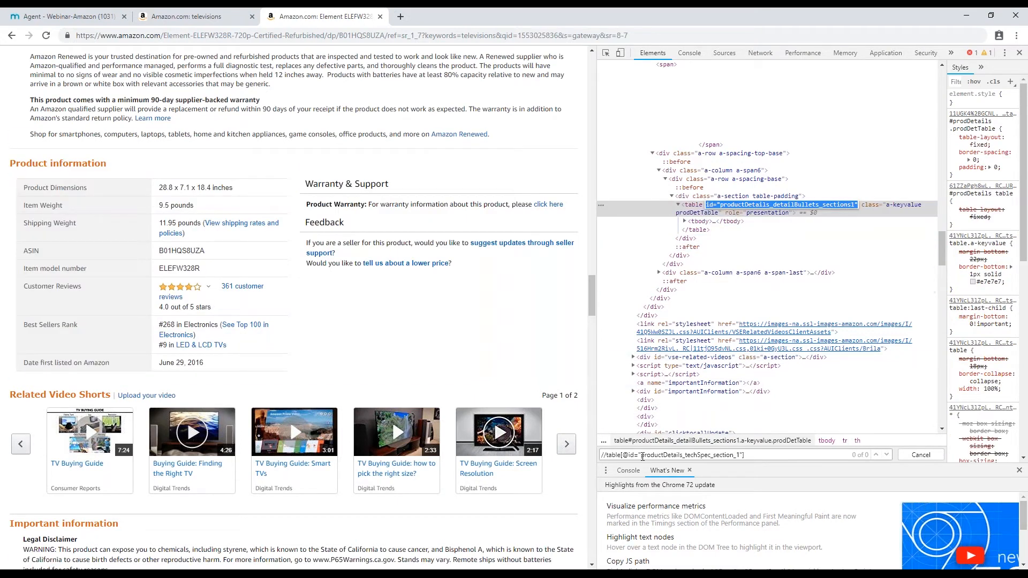
pyautogui.moveTo(629, 455); pyautogui.dragTo(743, 454)
pyautogui.hotkey('ctrl', 'v')
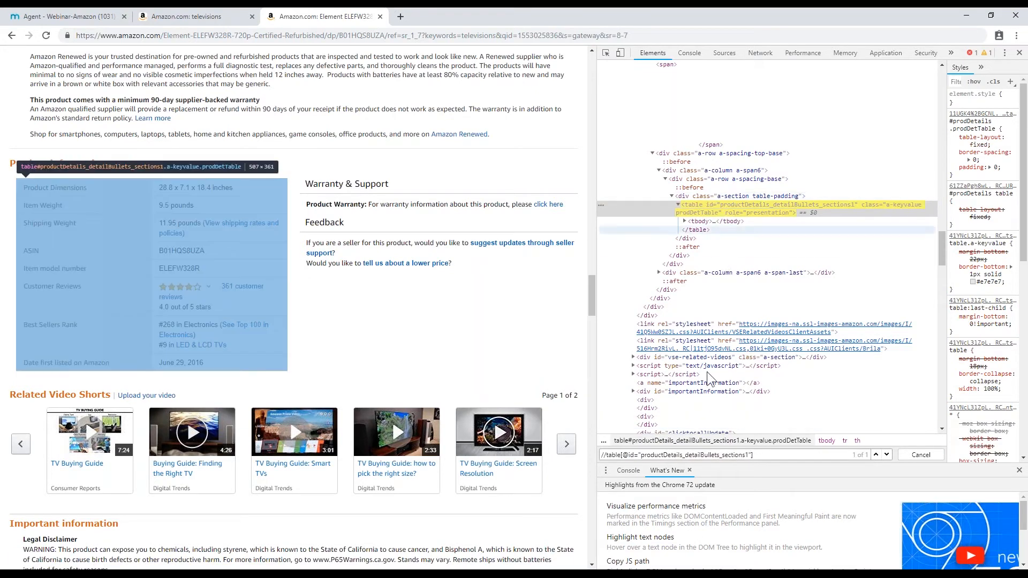
pyautogui.moveTo(752, 455); pyautogui.dragTo(566, 455)
pyautogui.hotkey('ctrl', 'c')
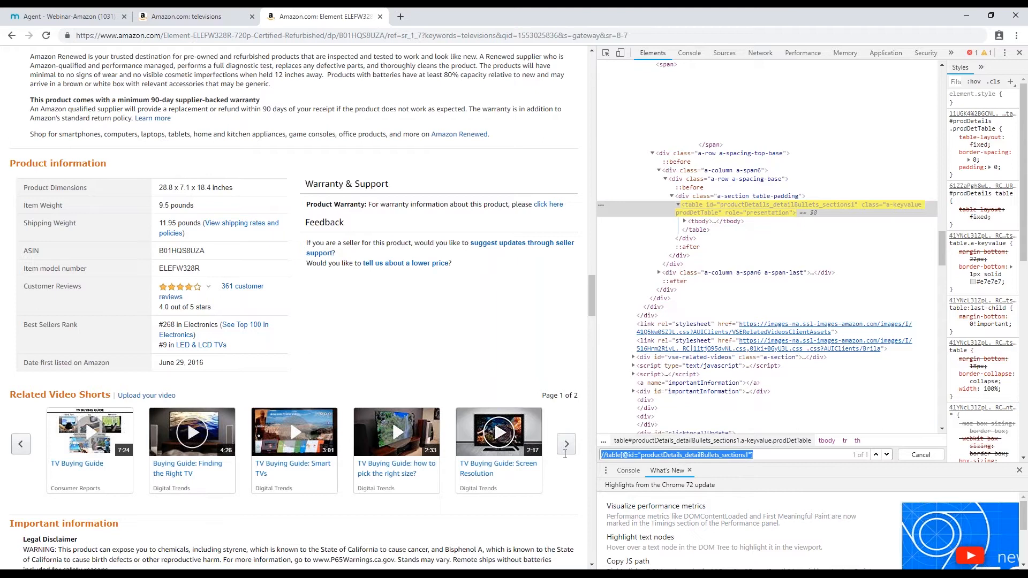
# - Add the detailBullets table XPath as the capture's second path and save it with Refine Captured Text
pyautogui.hotkey('alt', 'Tab')
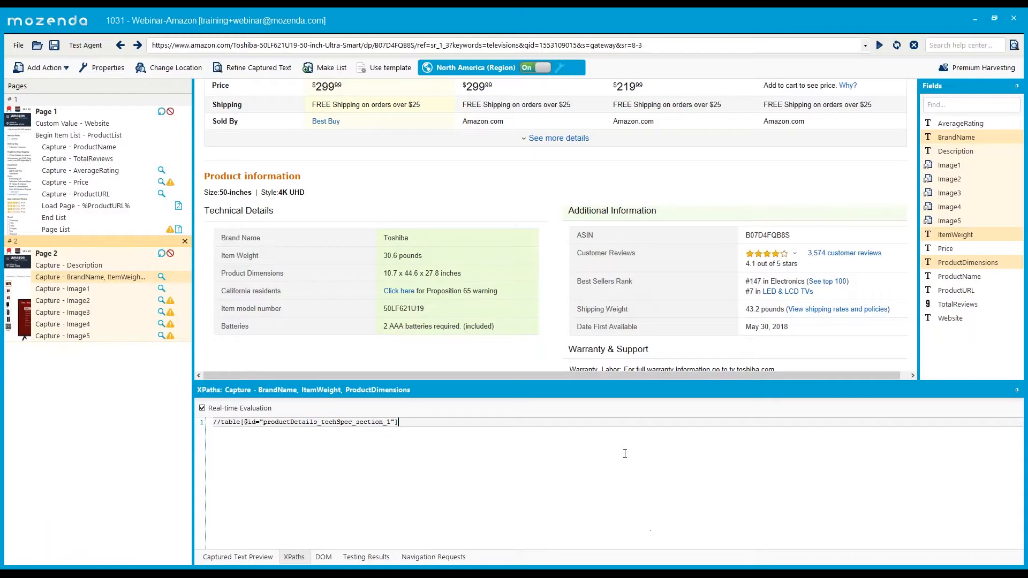
pyautogui.press('Return')
pyautogui.hotkey('ctrl', 'v')
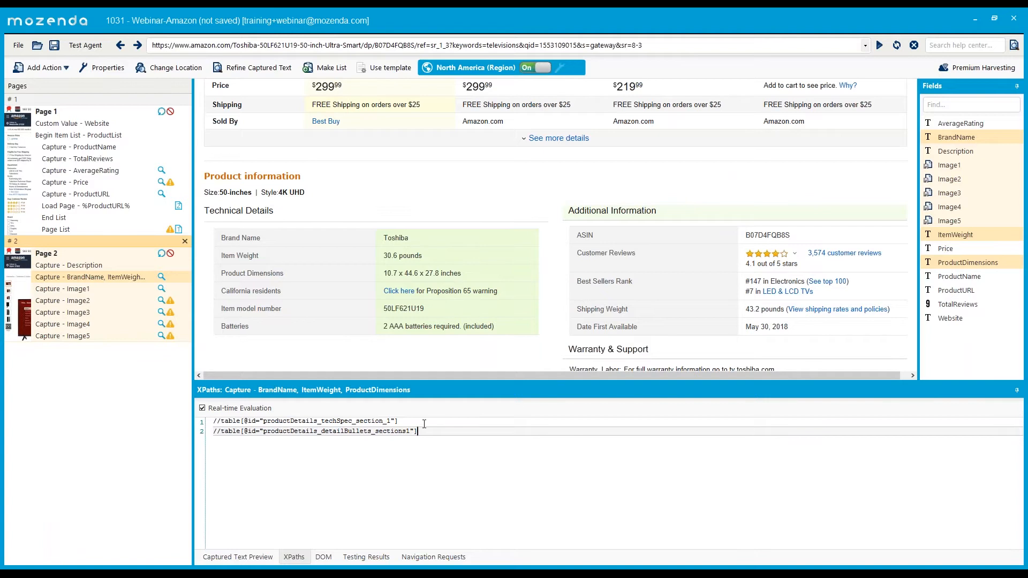
pyautogui.moveTo(398, 422); pyautogui.dragTo(210, 414)
pyautogui.moveTo(432, 432); pyautogui.dragTo(210, 452)
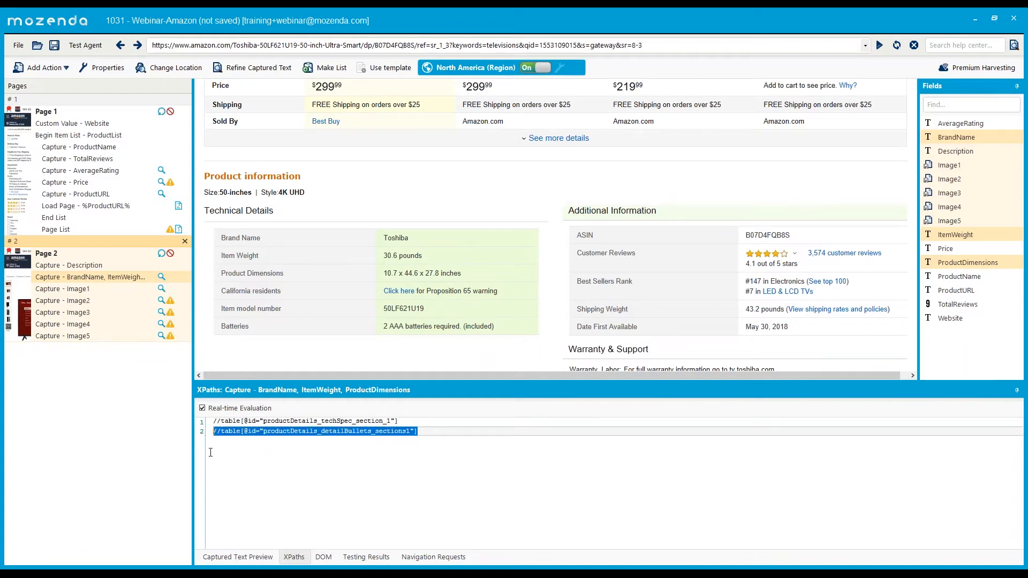
pyautogui.rightClick(92, 275)
pyautogui.click(124, 310)
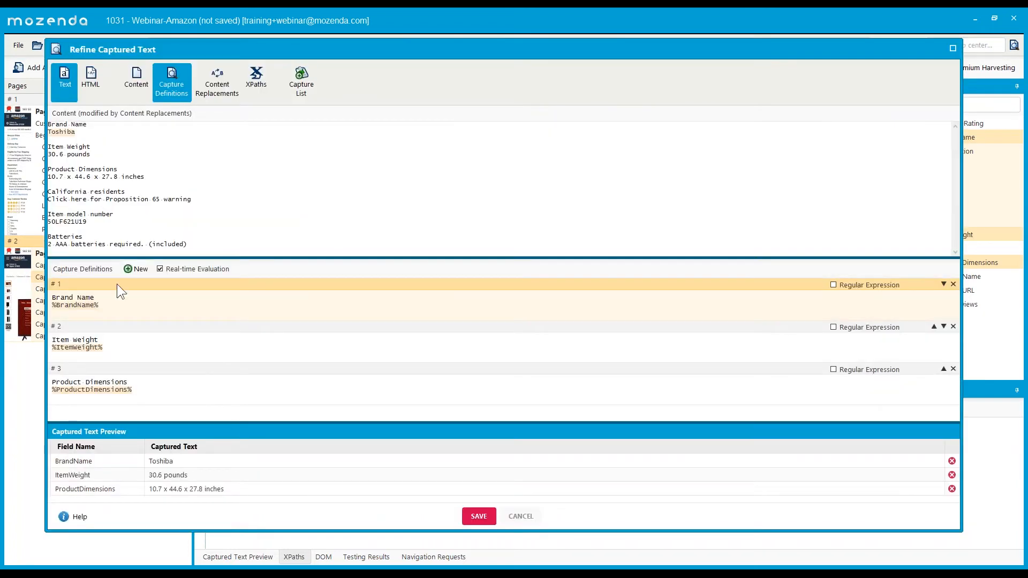
pyautogui.click(159, 388)
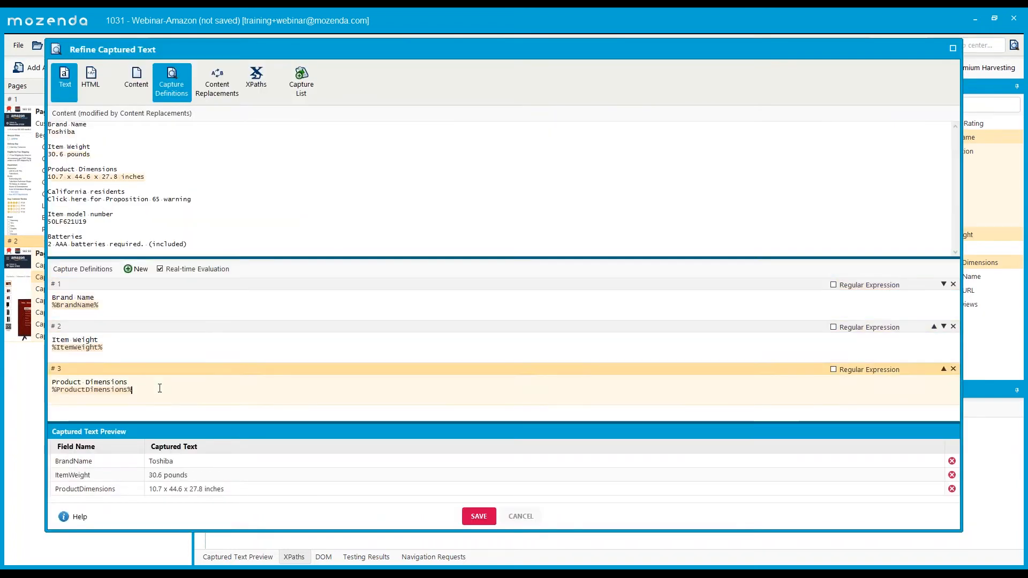
pyautogui.click(478, 516)
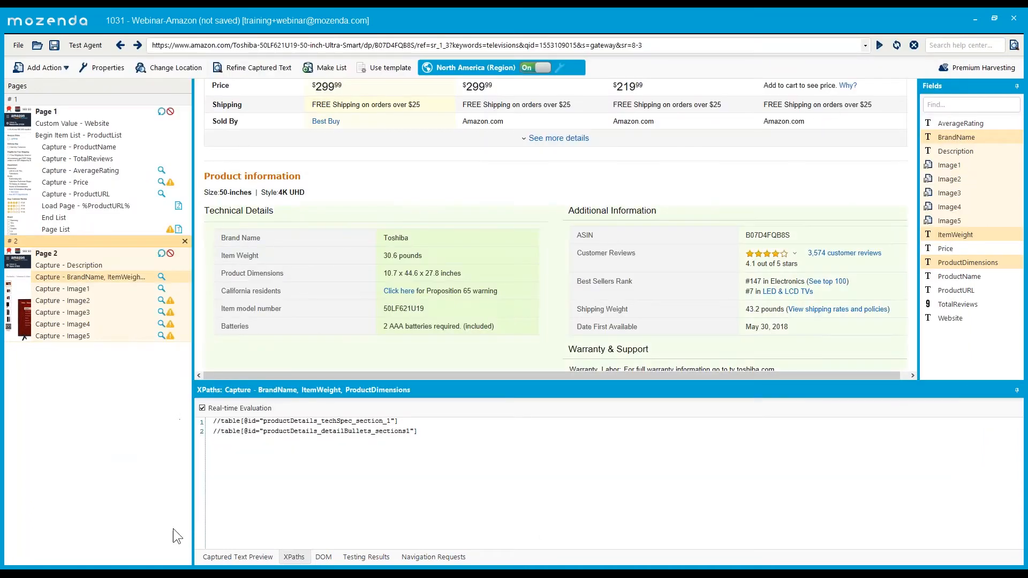
# - Copy the Element ELEFW328R page URL and enter it in Page 2's address bar
pyautogui.click(171, 568)
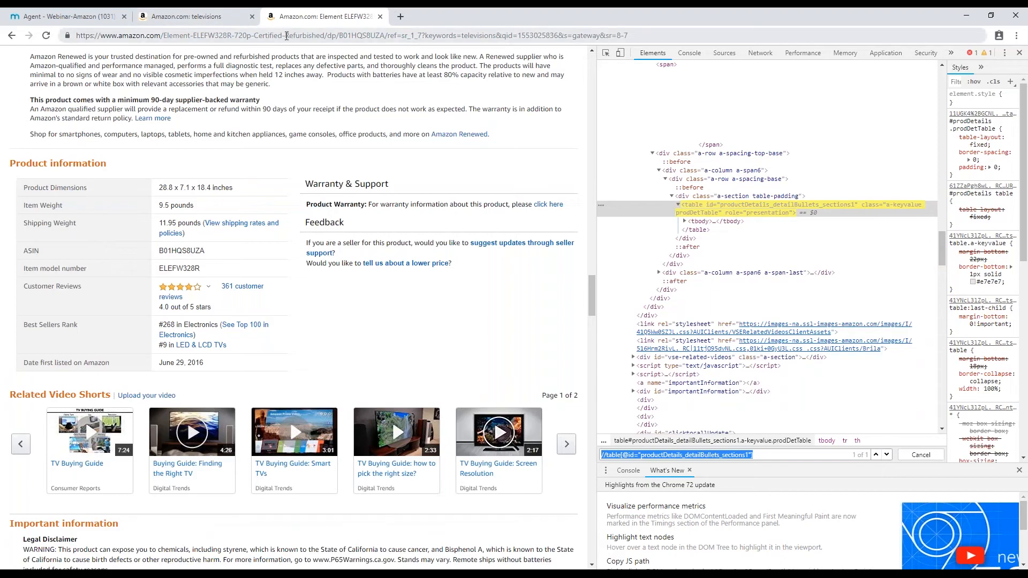
pyautogui.click(233, 38)
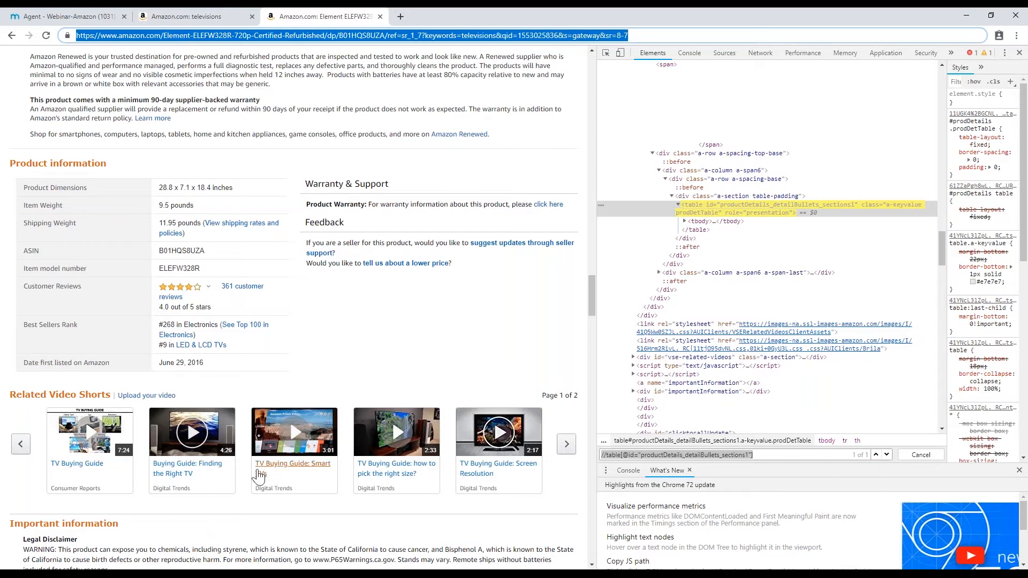
pyautogui.click(240, 569)
pyautogui.click(88, 253)
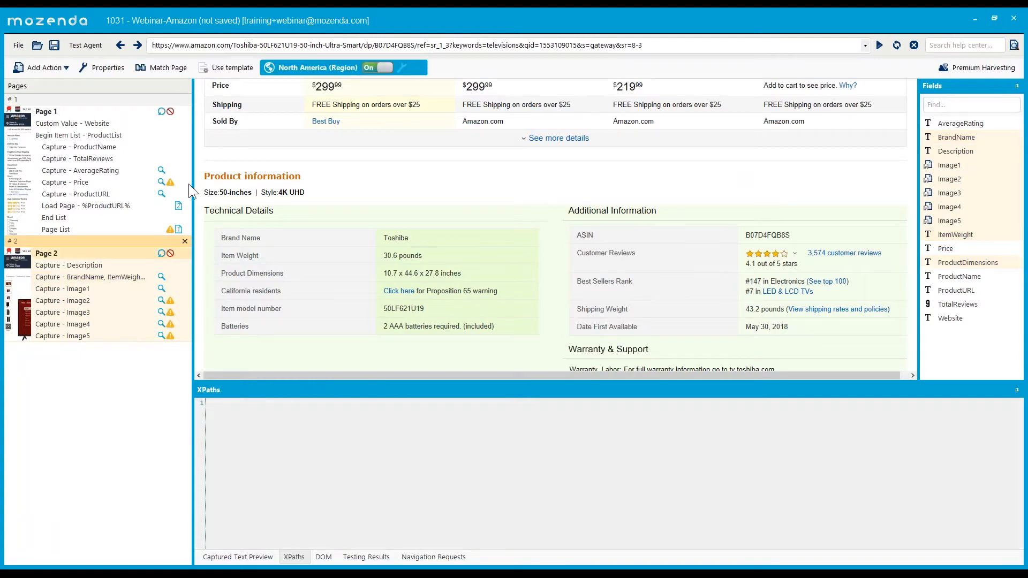
pyautogui.click(265, 46)
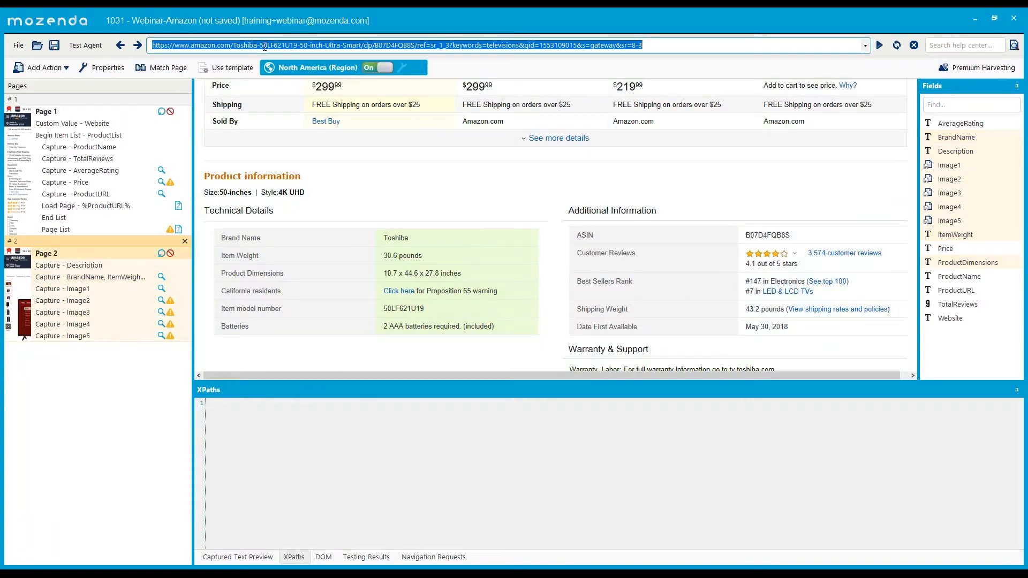
pyautogui.hotkey('ctrl', 'v')
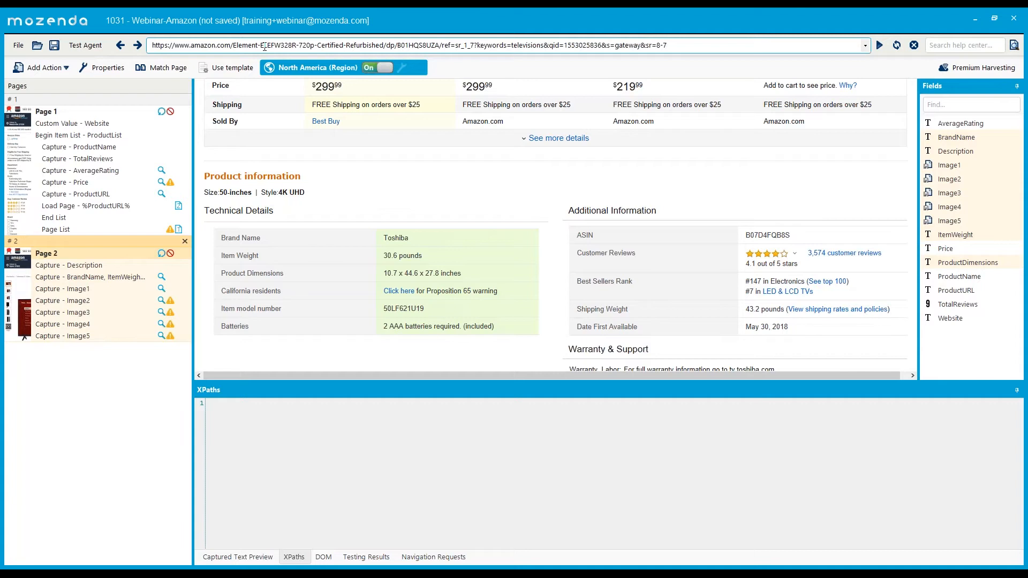
pyautogui.press('Return')
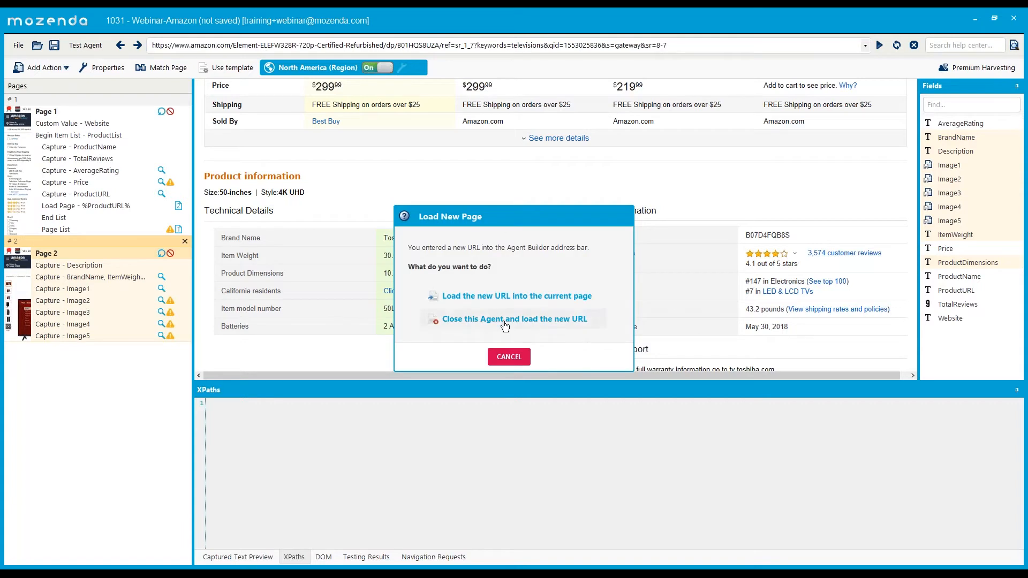
# - Load the Element ELEFW328R URL into the current page and preview its capture of 9.5 pounds
pyautogui.click(503, 297)
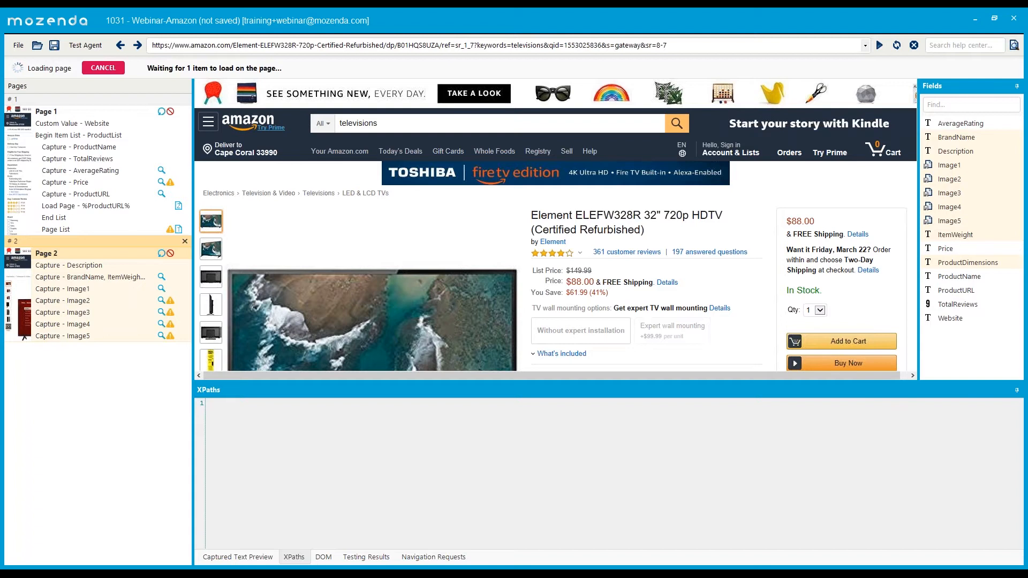
pyautogui.click(123, 285)
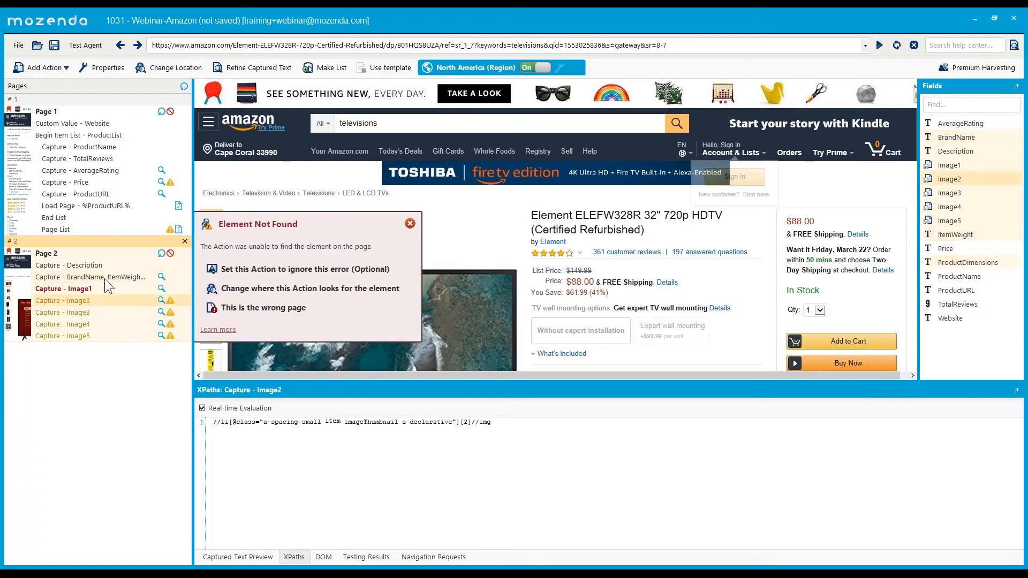
pyautogui.click(104, 278)
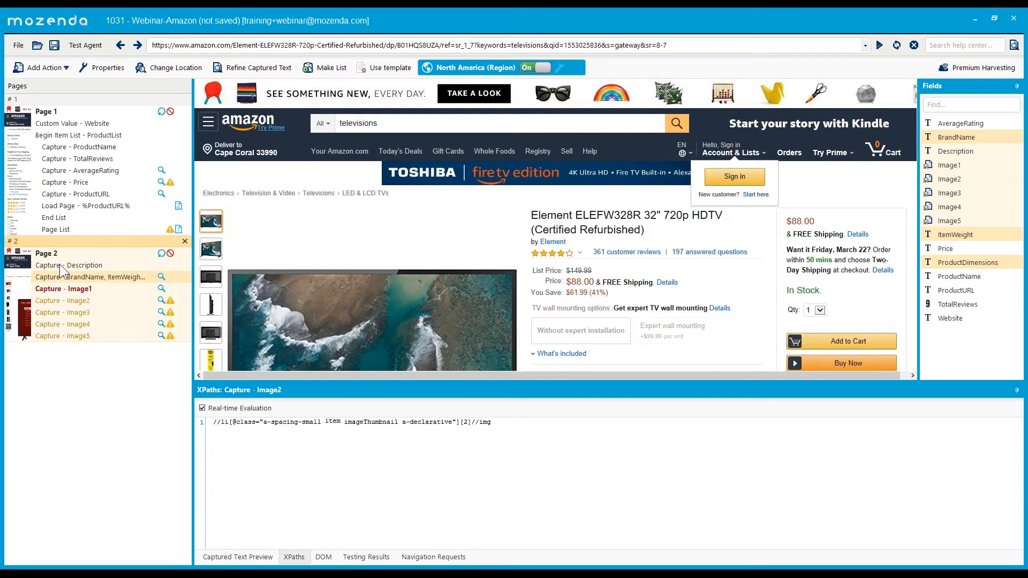
pyautogui.click(127, 288)
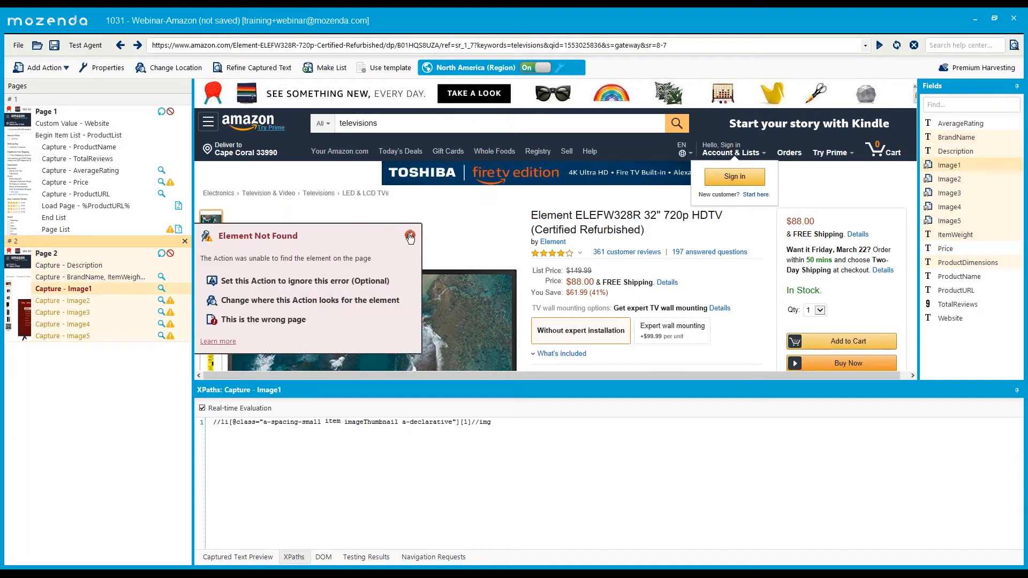
pyautogui.click(410, 236)
pyautogui.click(104, 277)
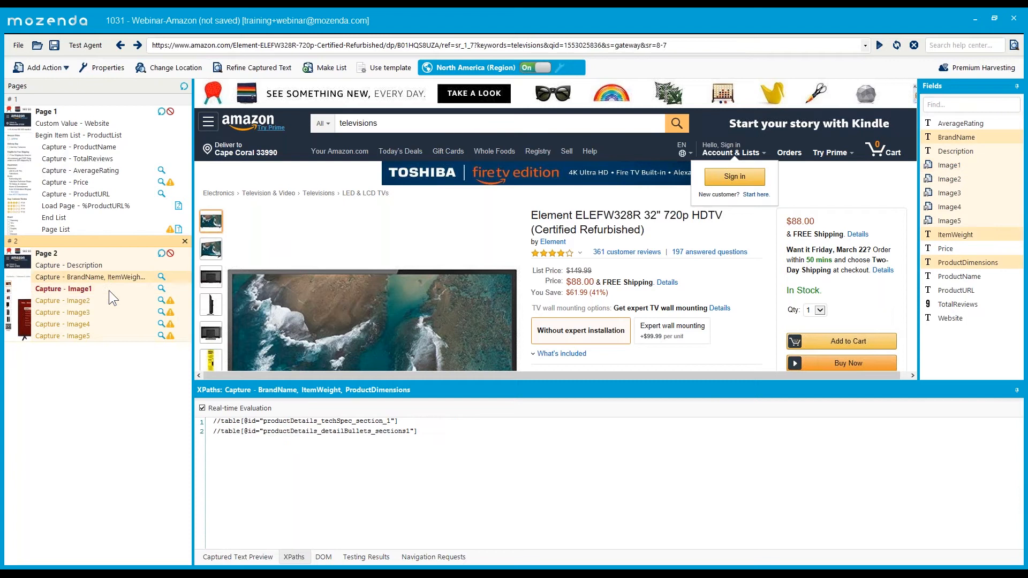
pyautogui.click(243, 558)
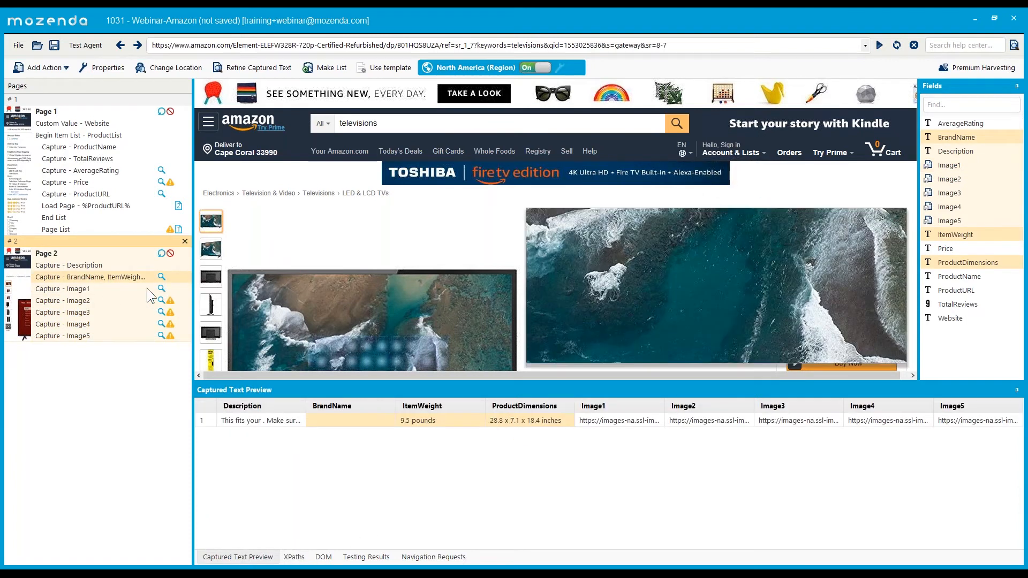
# - Check the capture previews: ItemWeight 9.5 pounds, ProductDimensions 28.8 x 7.1 x 18.4 inches, BrandName empty
pyautogui.click(92, 287)
pyautogui.click(94, 303)
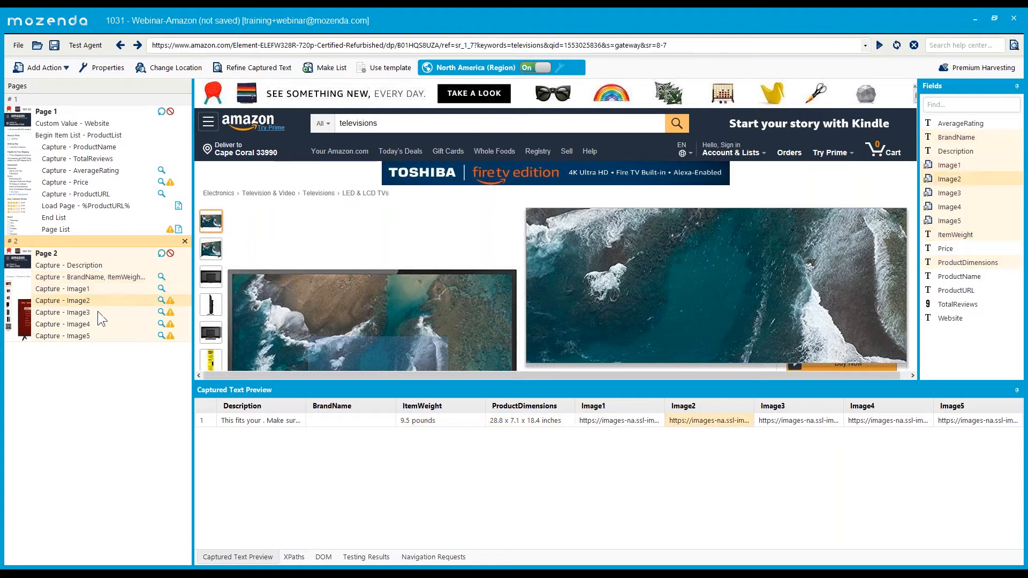
pyautogui.click(95, 292)
pyautogui.click(97, 302)
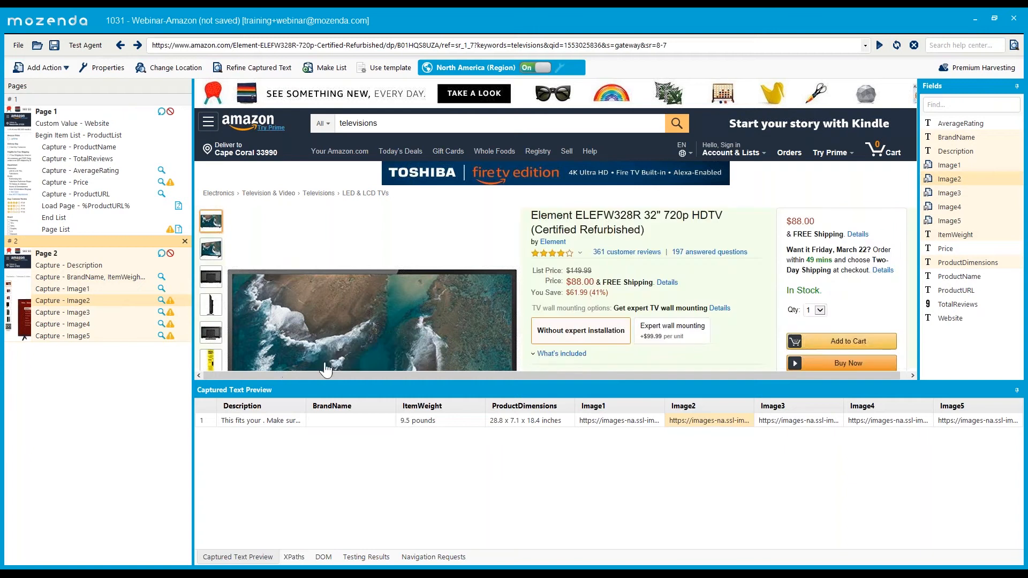
pyautogui.click(88, 288)
pyautogui.click(92, 278)
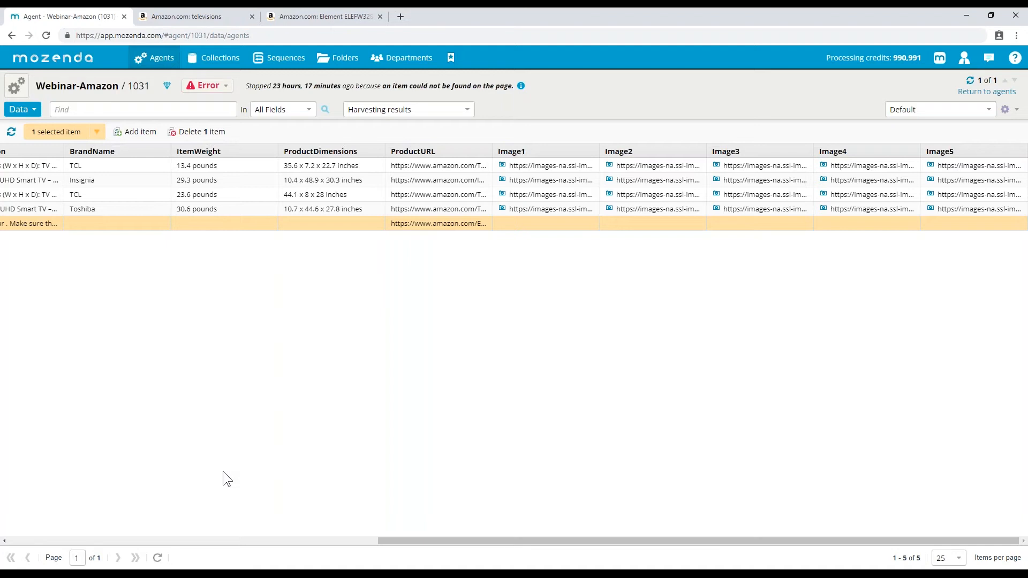
pyautogui.hotkey('alt', 'Tab')
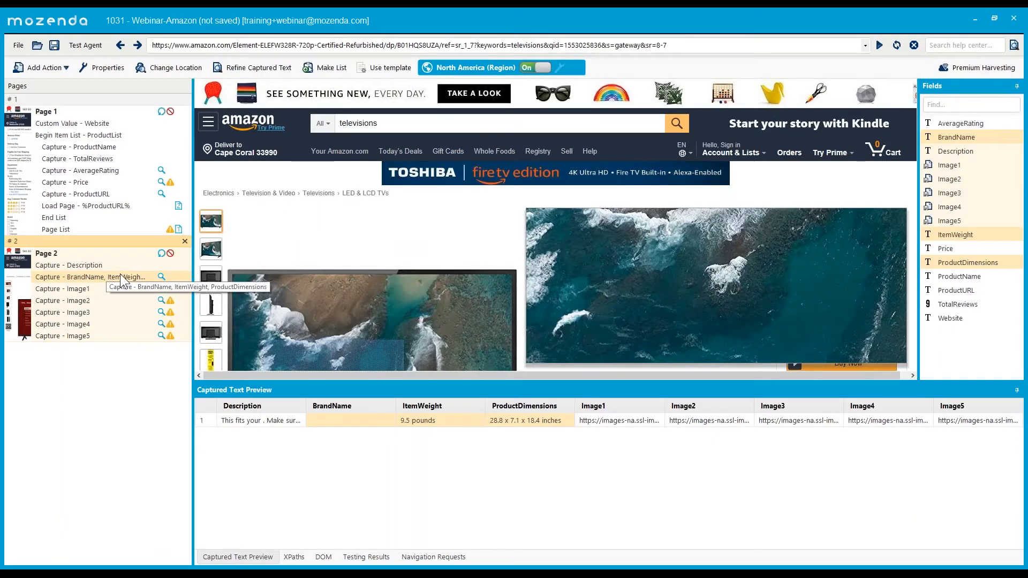
pyautogui.rightClick(140, 271)
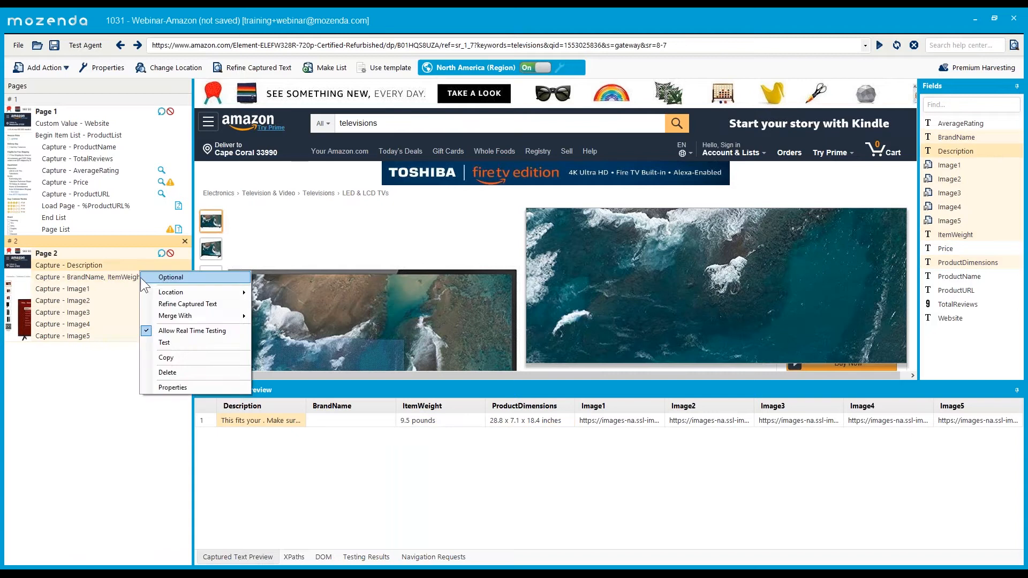
pyautogui.press('Escape')
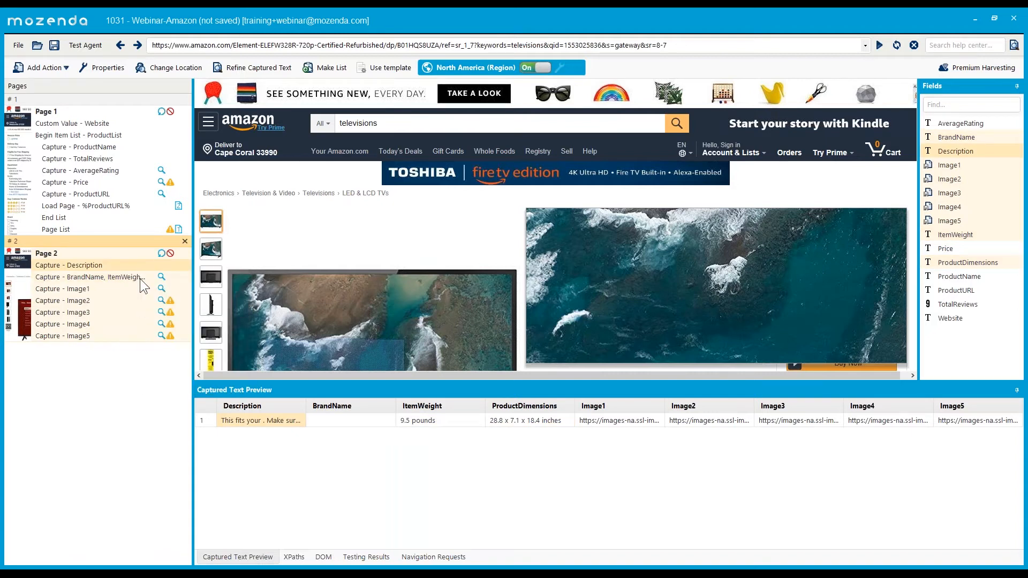
pyautogui.rightClick(140, 278)
pyautogui.click(114, 278)
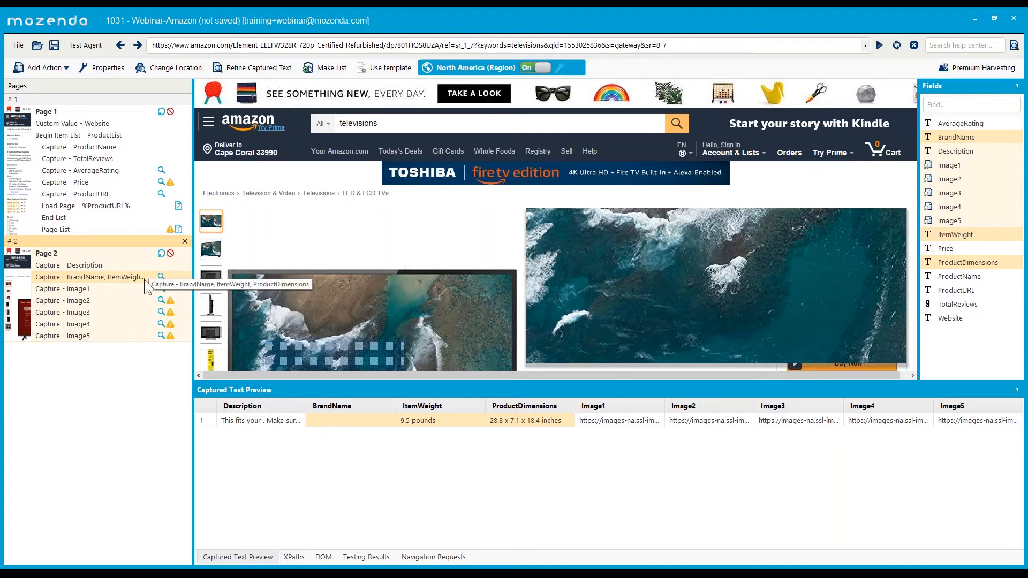
# - Save the updated agent, keeping the name Webinar-Amazon
pyautogui.click(95, 261)
pyautogui.click(54, 45)
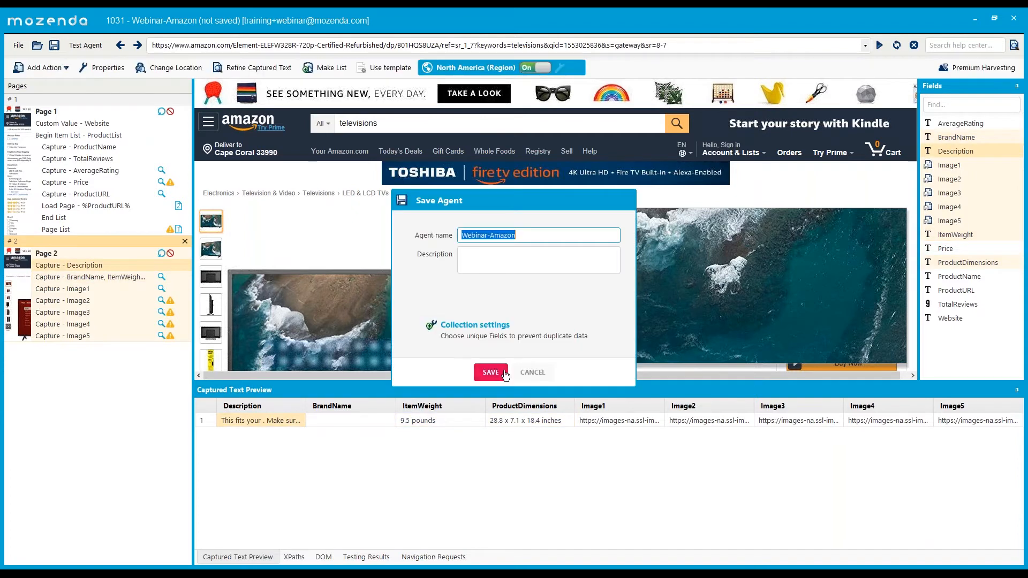
pyautogui.click(490, 372)
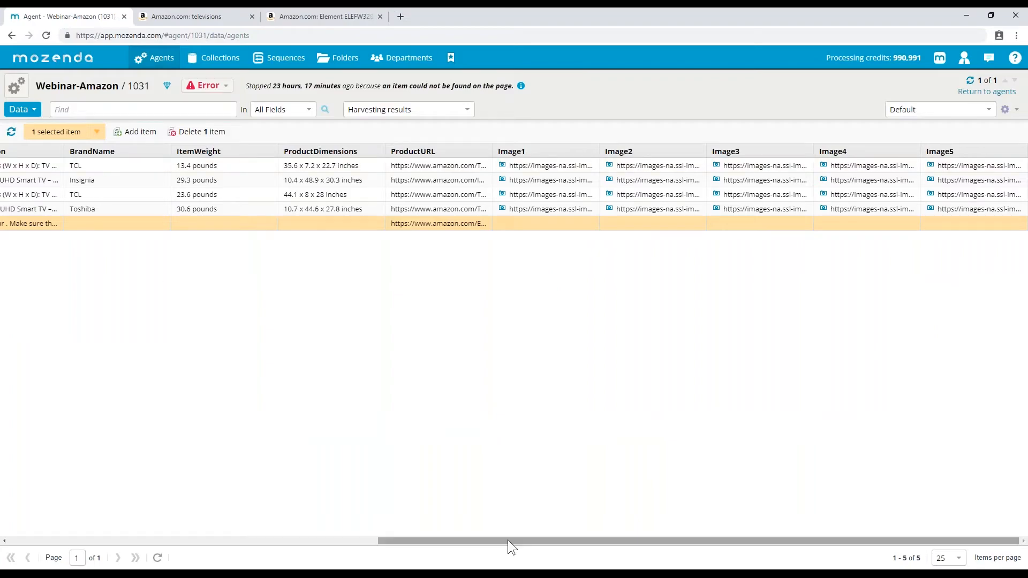
# - Cancel the agent's errored run and confirm the cancellation
pyautogui.moveTo(508, 540); pyautogui.dragTo(47, 544)
pyautogui.click(208, 86)
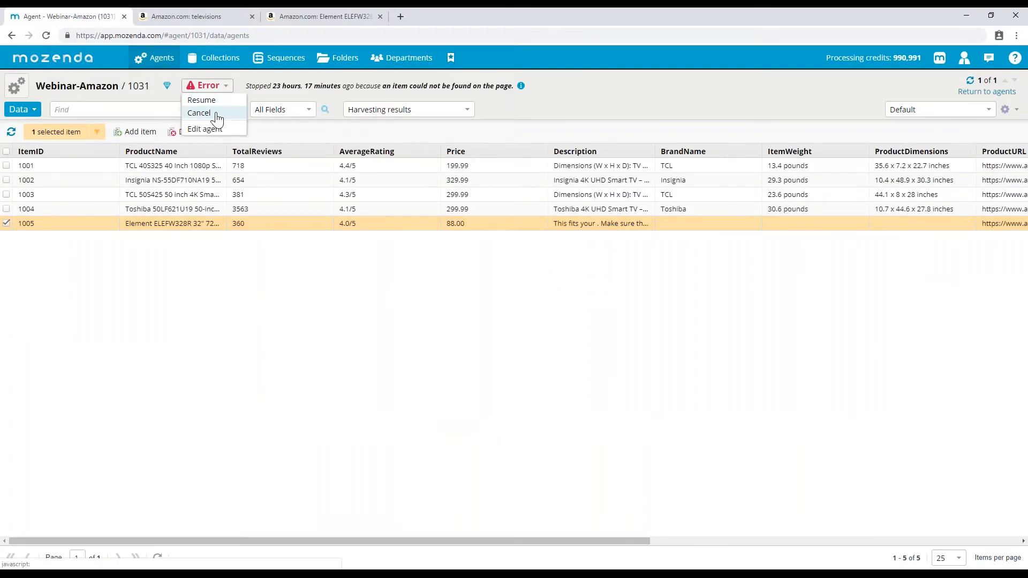
pyautogui.click(212, 113)
pyautogui.click(490, 333)
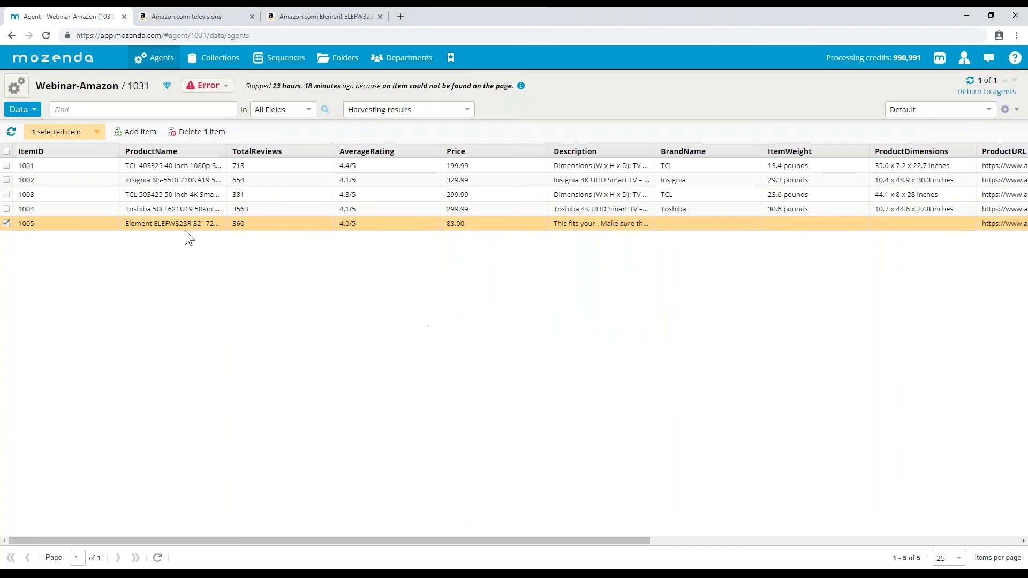
# - Switch to the Jobs view and show the statistics for job 11375
pyautogui.click(7, 223)
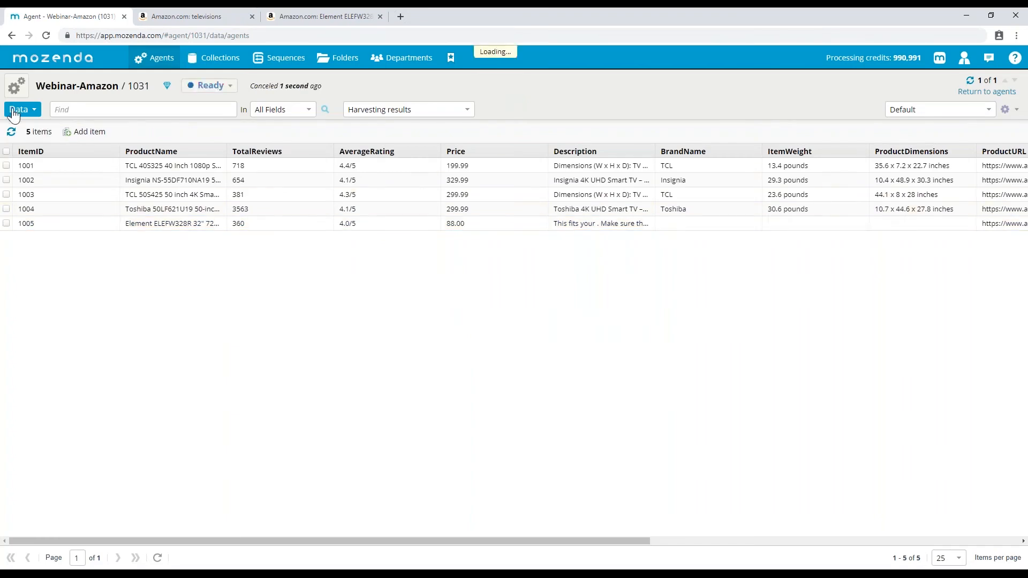
pyautogui.click(20, 110)
pyautogui.click(27, 157)
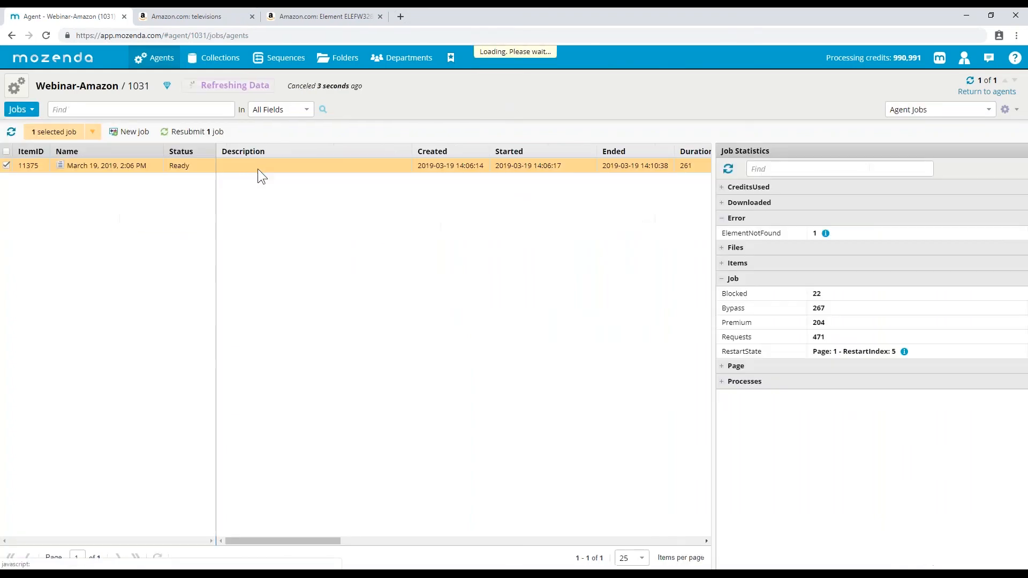
pyautogui.click(479, 167)
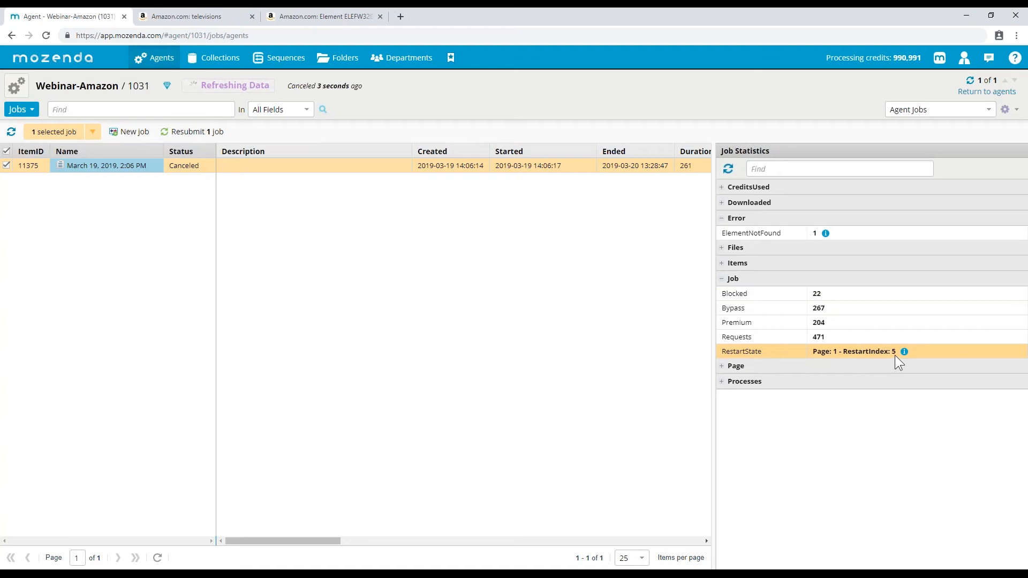
pyautogui.click(433, 575)
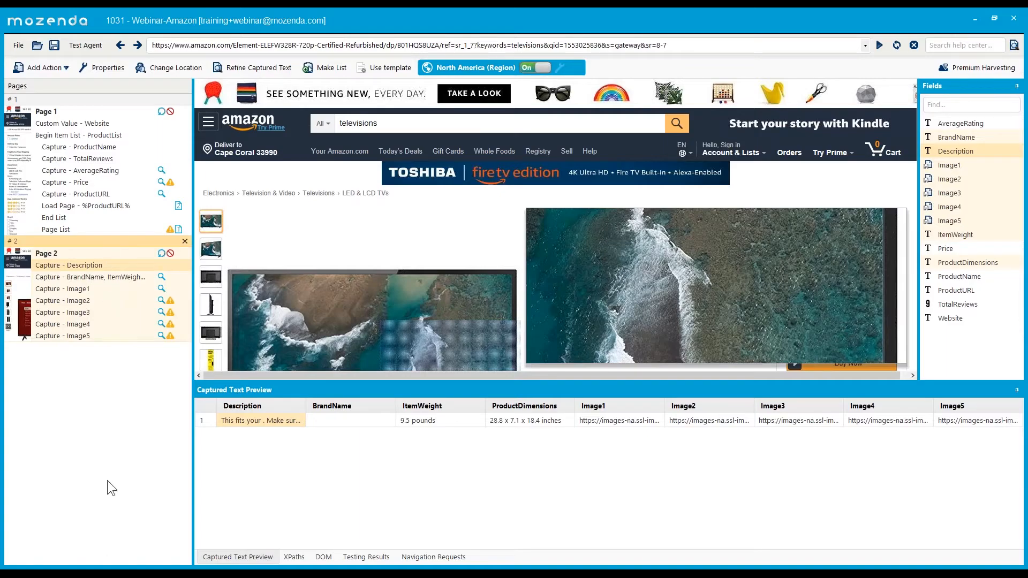
pyautogui.click(123, 575)
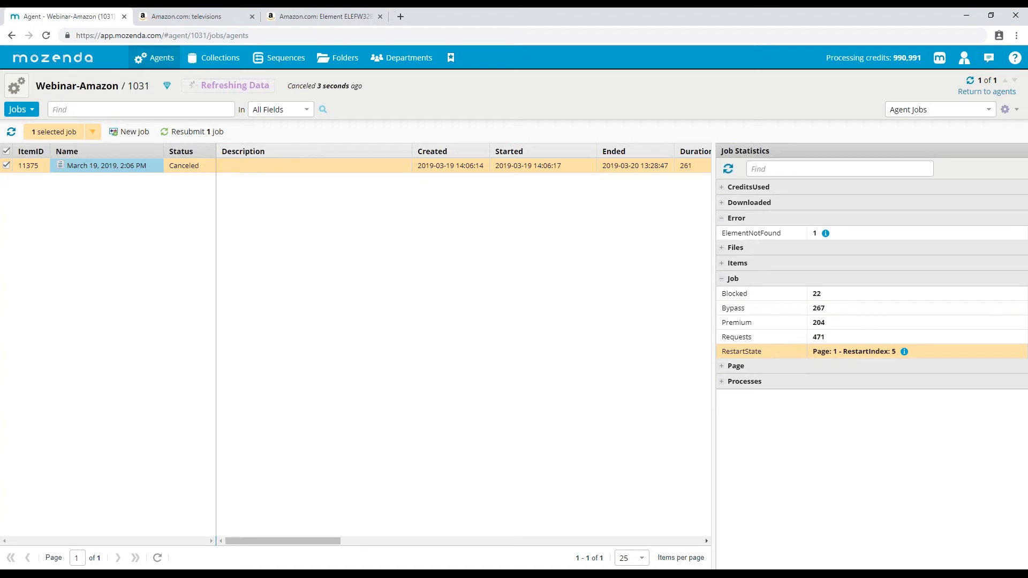
# - Return to the agent's Data view and start a new run of Webinar-Amazon
pyautogui.click(7, 151)
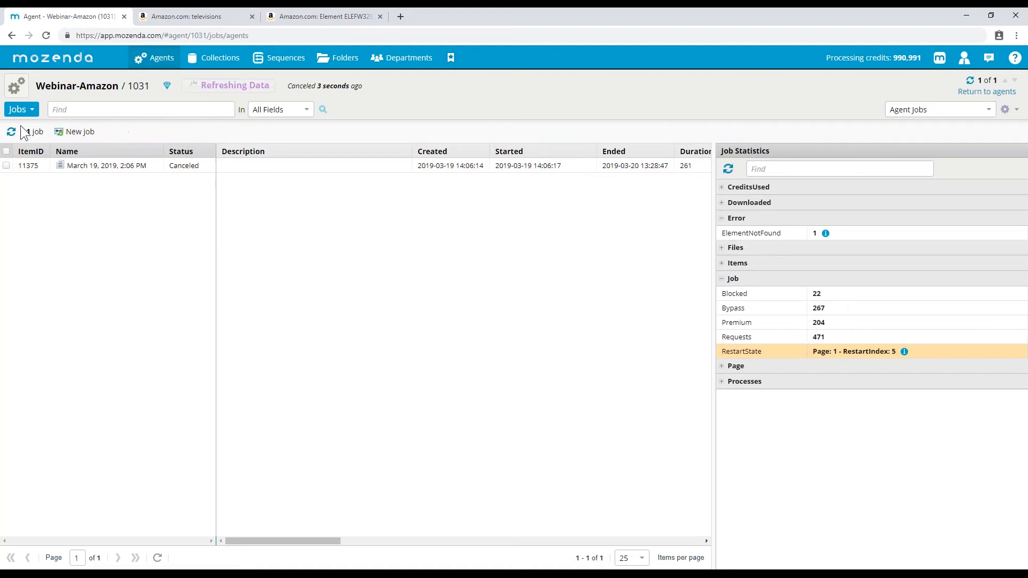
pyautogui.click(22, 110)
pyautogui.click(18, 126)
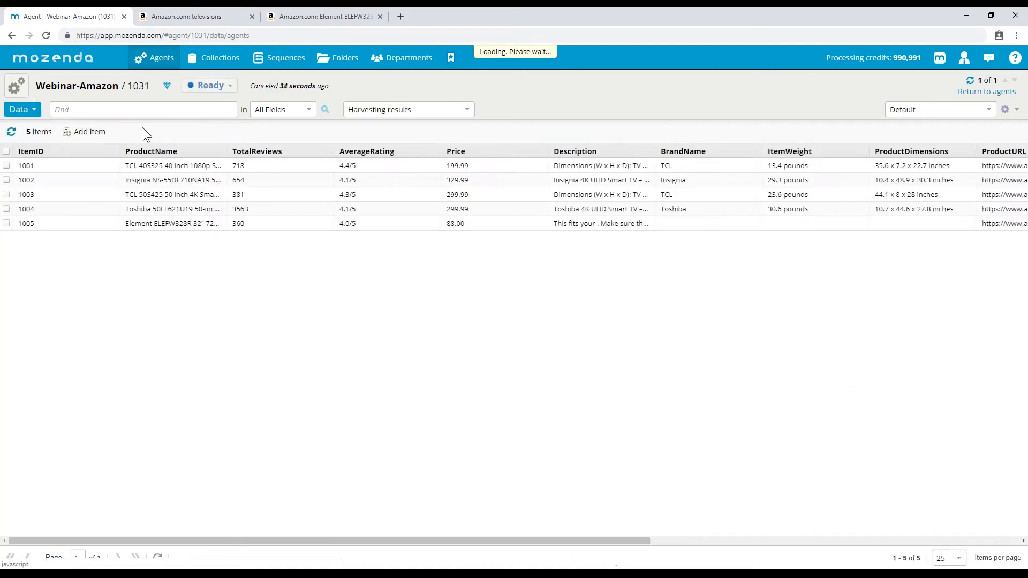
pyautogui.click(208, 86)
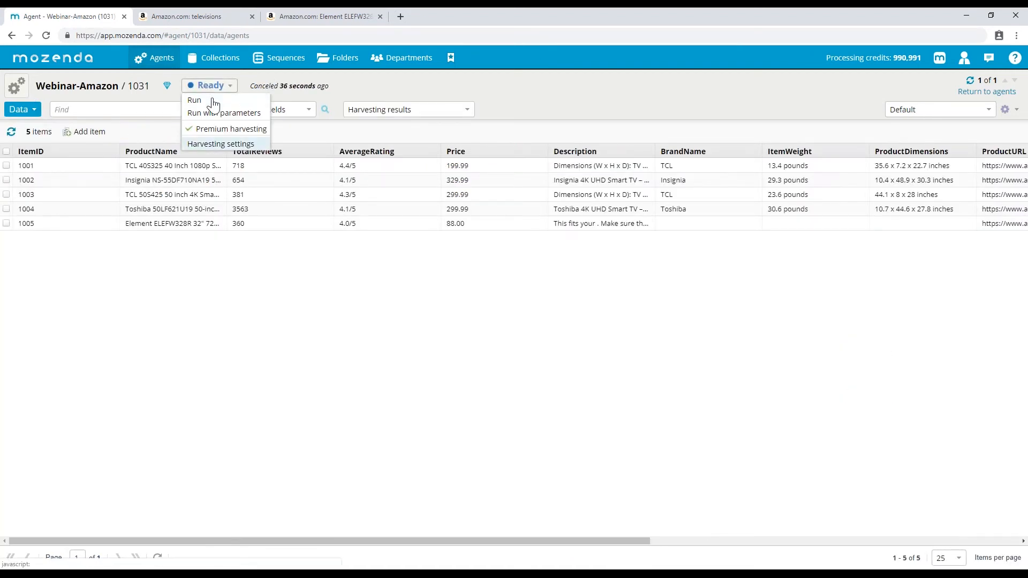
pyautogui.click(213, 102)
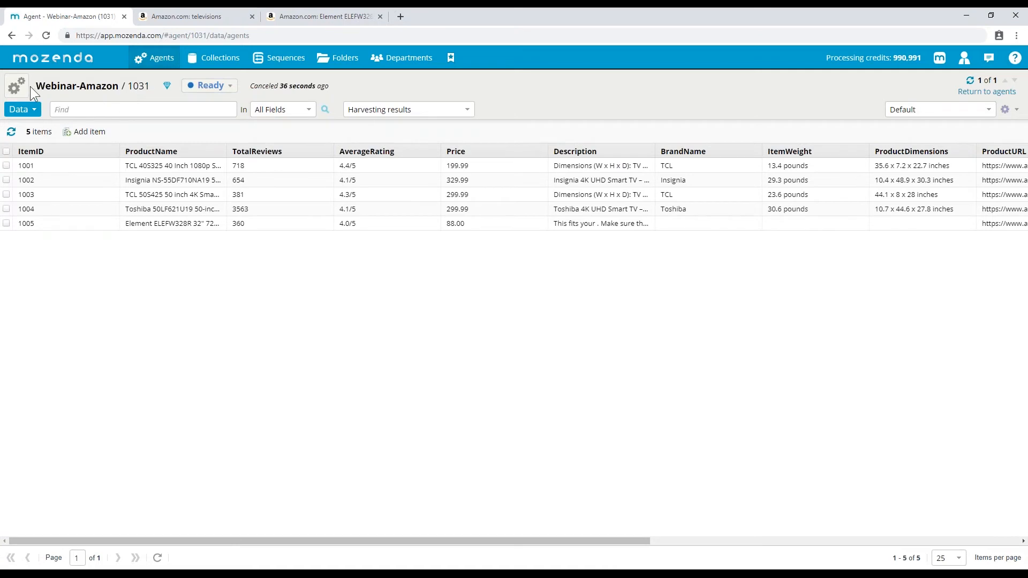
# - Set the results filter to Most recent completed run, then Harvesting results, and refresh
pyautogui.click(16, 86)
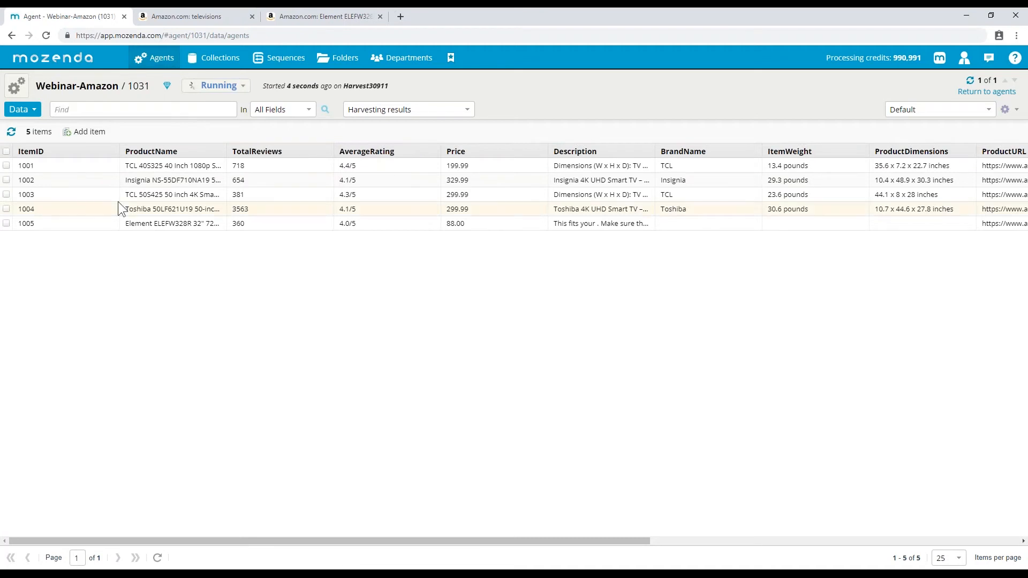
pyautogui.click(394, 113)
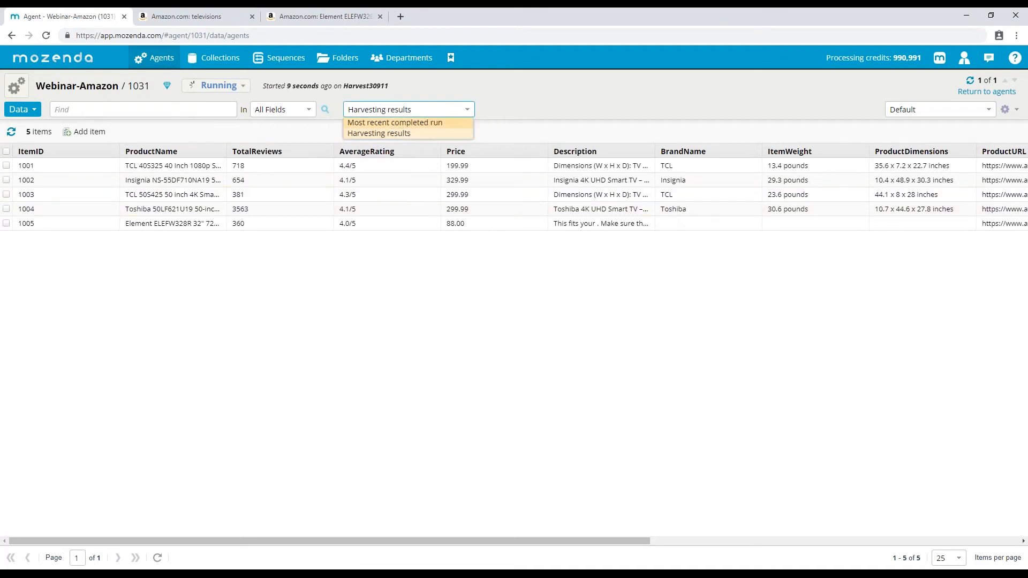
pyautogui.click(395, 123)
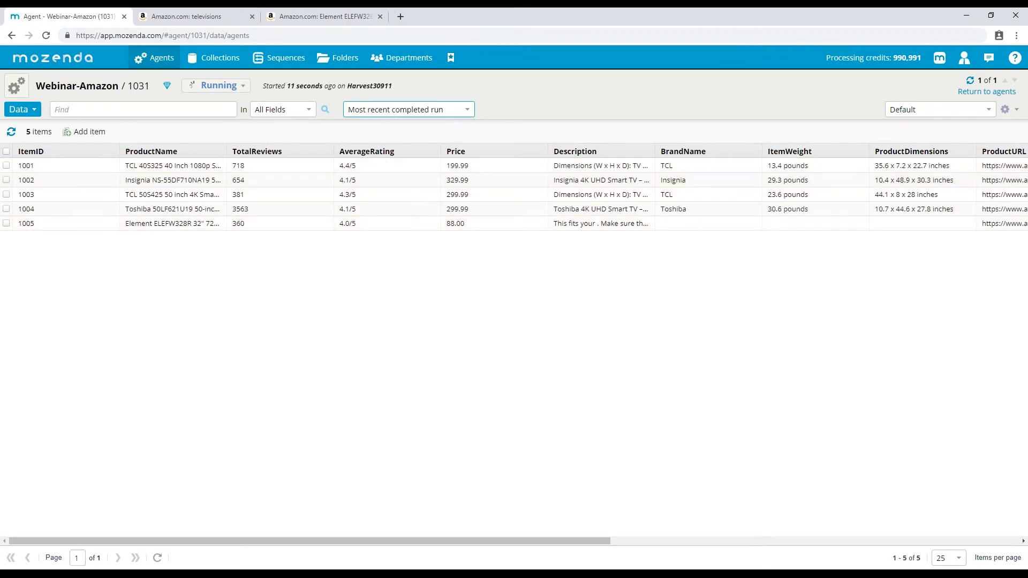
pyautogui.click(416, 112)
pyautogui.click(406, 135)
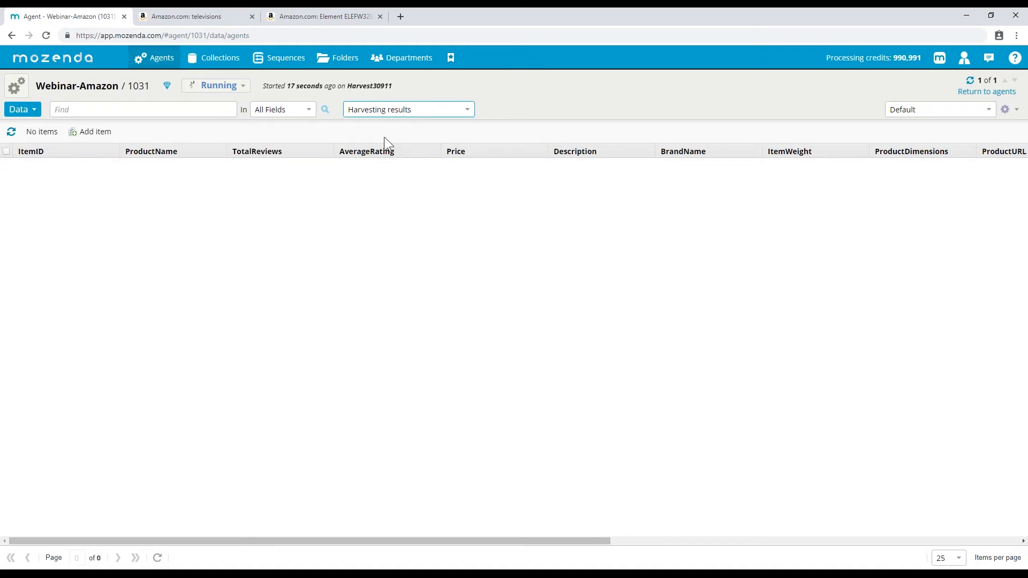
pyautogui.click(11, 132)
pyautogui.click(16, 86)
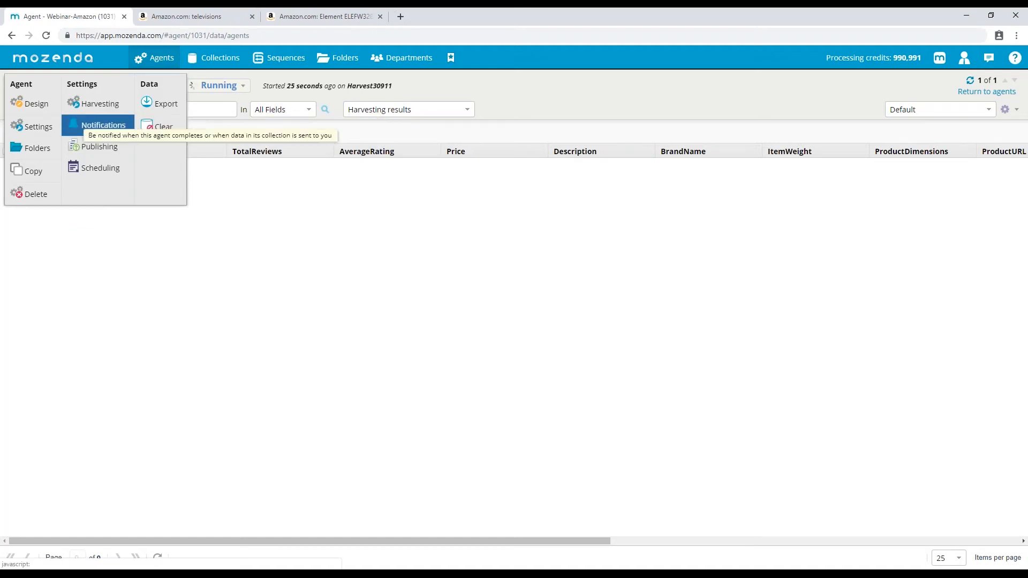
# - Open Harvesting Settings, keep North America (Region) as the run location, and view the Behavior options
pyautogui.click(107, 105)
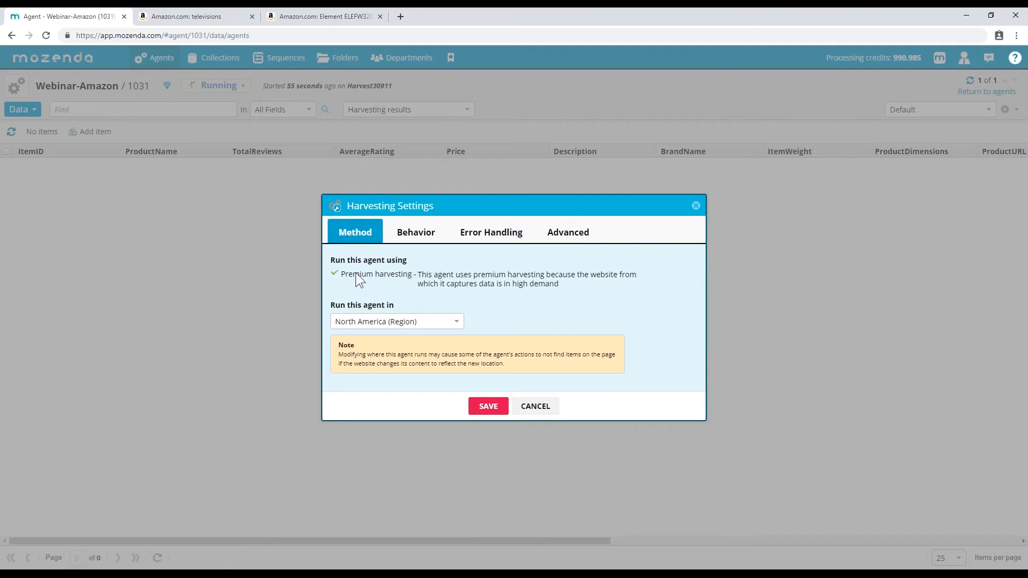
pyautogui.click(446, 326)
pyautogui.scroll(-2, 410, 431)
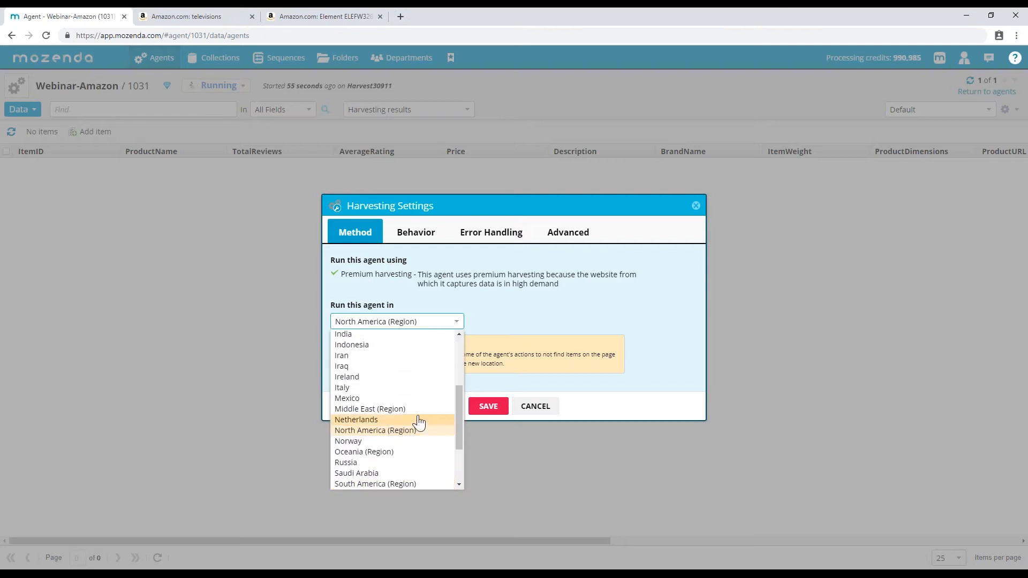
pyautogui.click(528, 307)
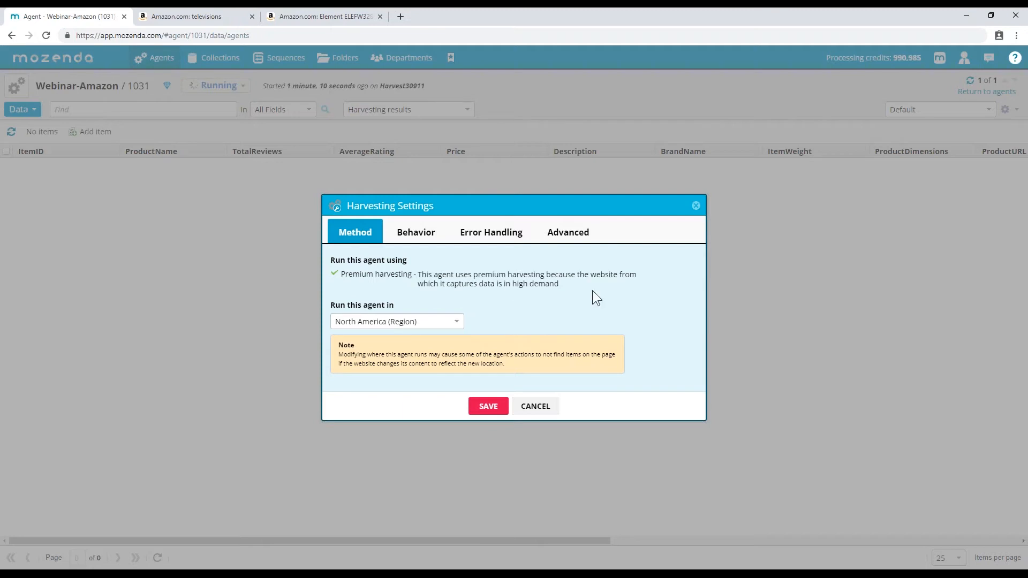
pyautogui.click(438, 237)
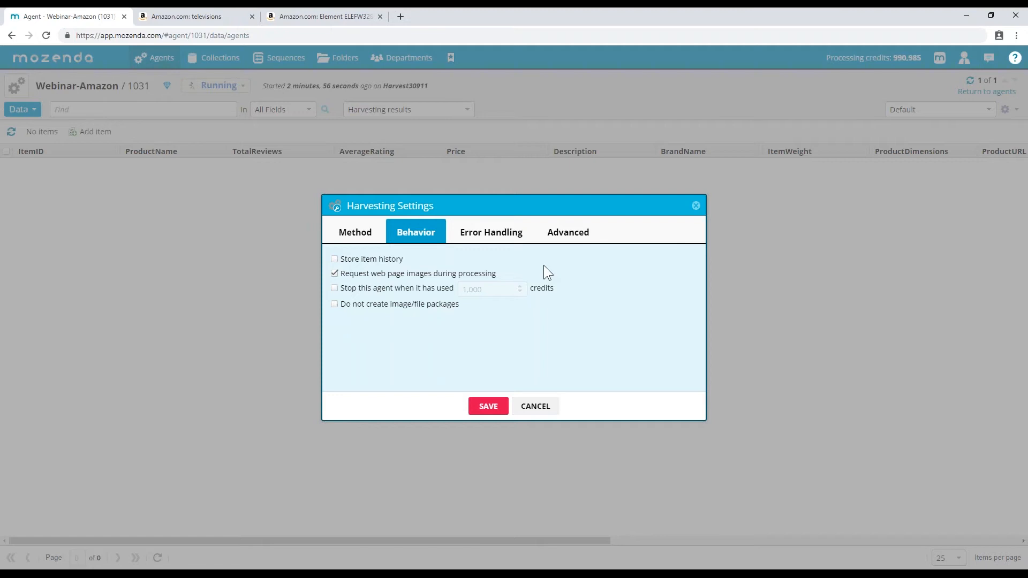
# - Turn off web page image requests, keeping the credit limit off and image packages on, then view Error Handling
pyautogui.click(397, 271)
pyautogui.click(358, 288)
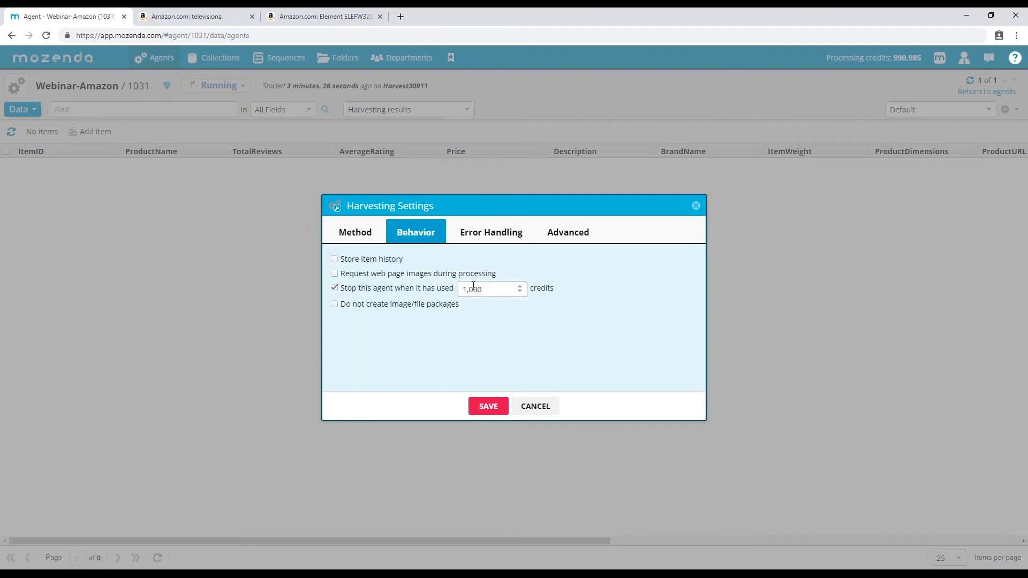
pyautogui.click(364, 289)
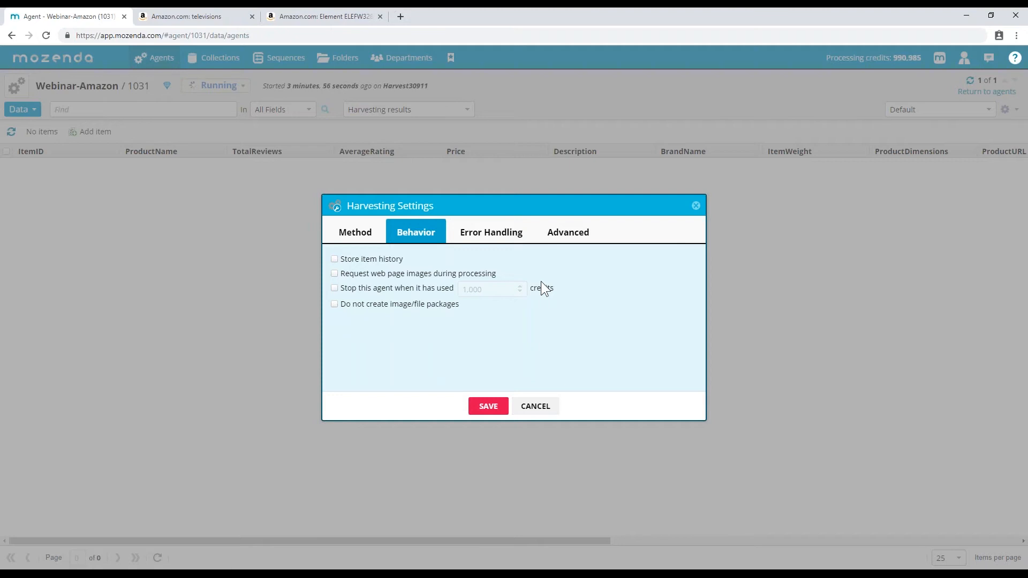
pyautogui.click(378, 307)
pyautogui.click(362, 305)
pyautogui.click(478, 238)
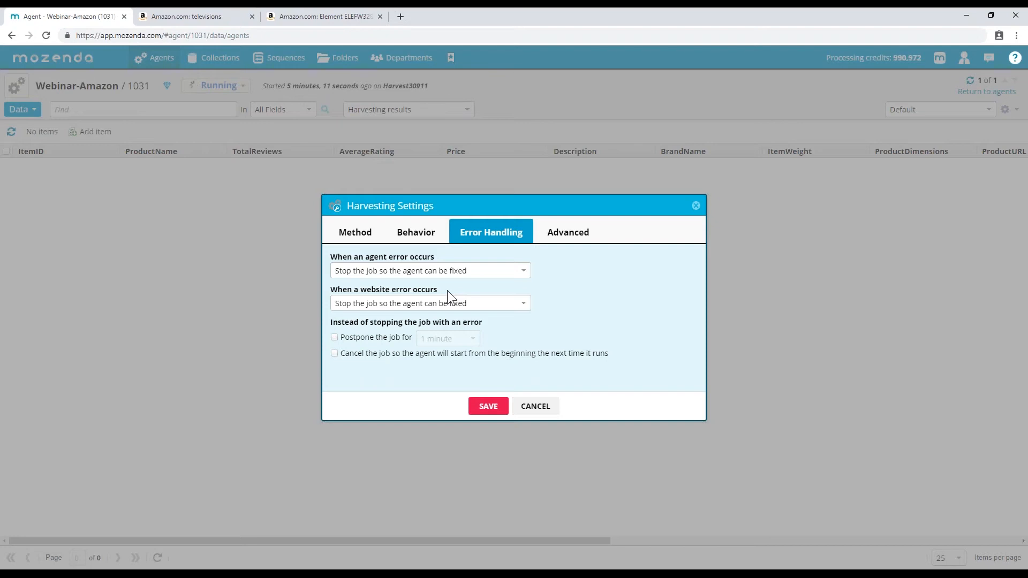
pyautogui.click(443, 272)
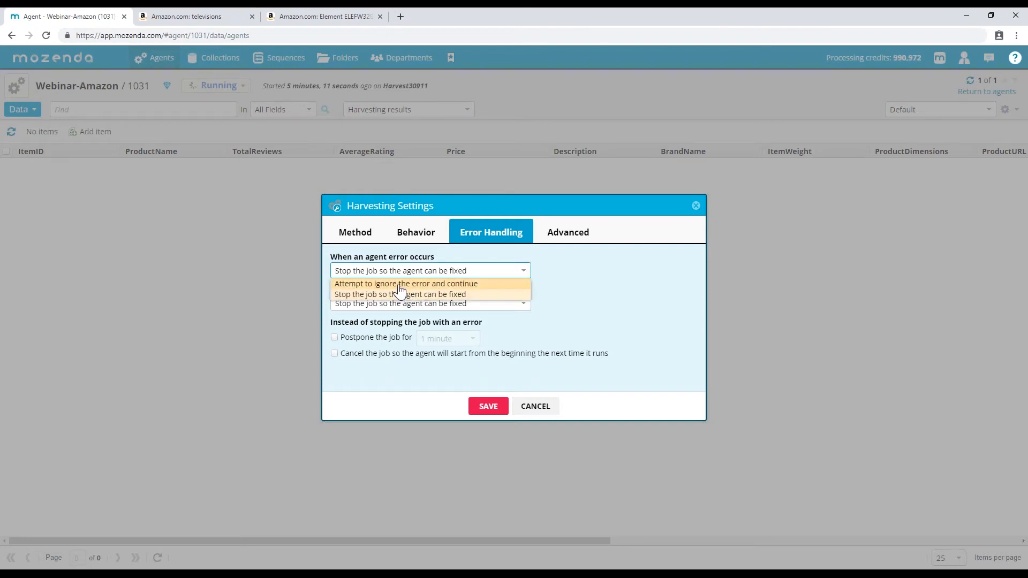
pyautogui.click(566, 284)
pyautogui.click(488, 304)
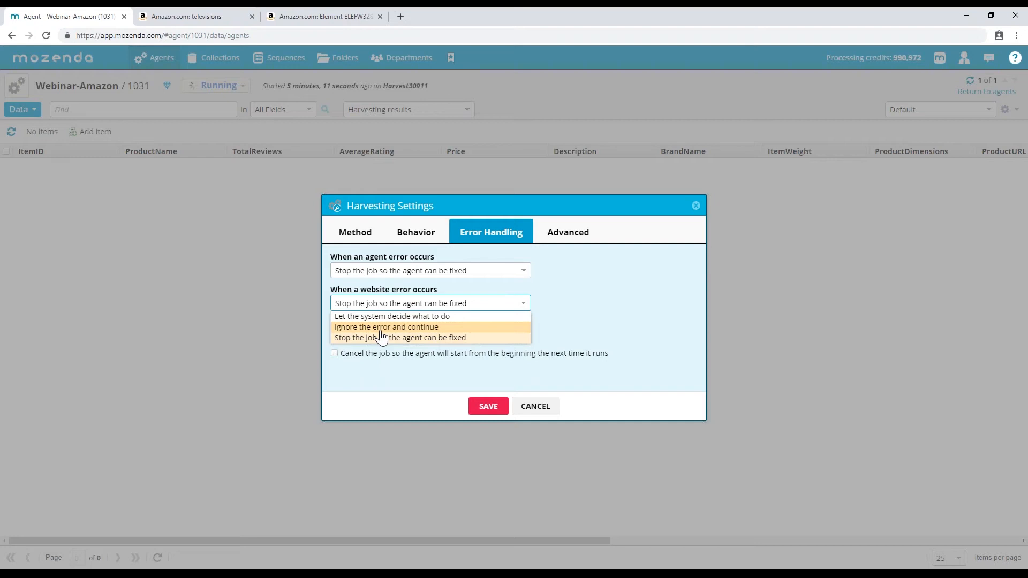
pyautogui.click(576, 279)
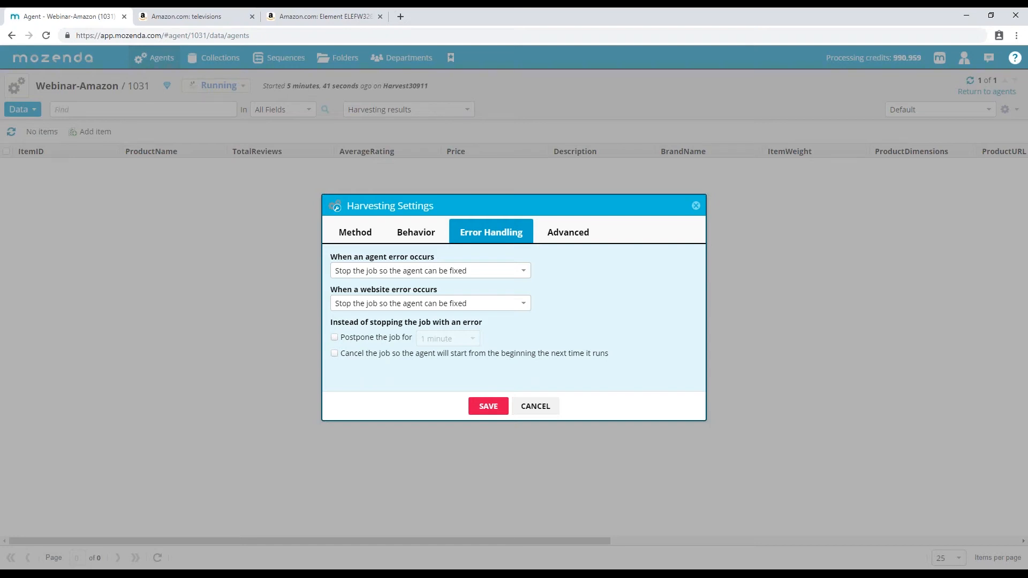
# - Try the 1-minute postpone and cancel-job fallbacks, leave both unchecked, then view the Advanced settings
pyautogui.click(347, 337)
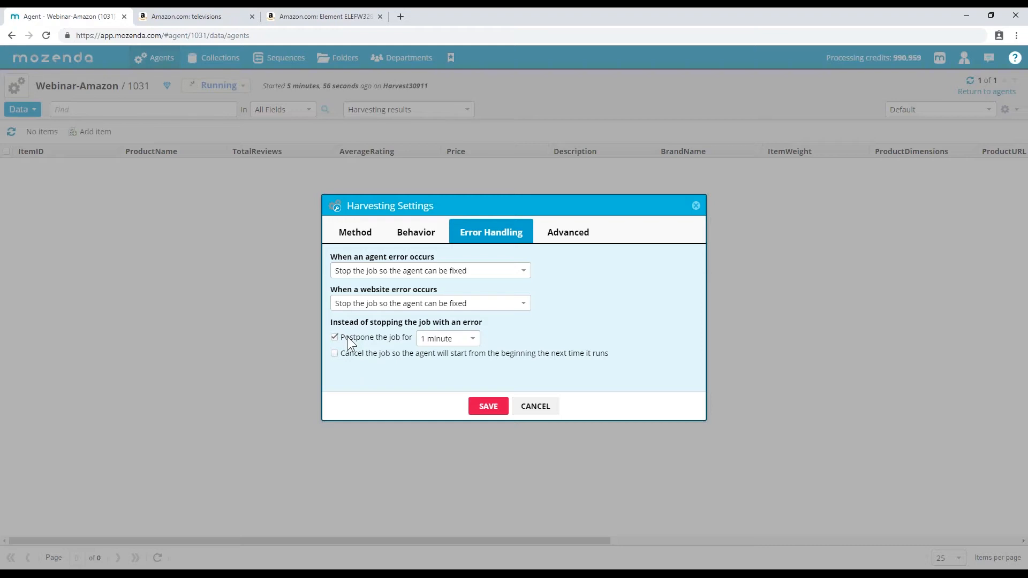
pyautogui.click(424, 341)
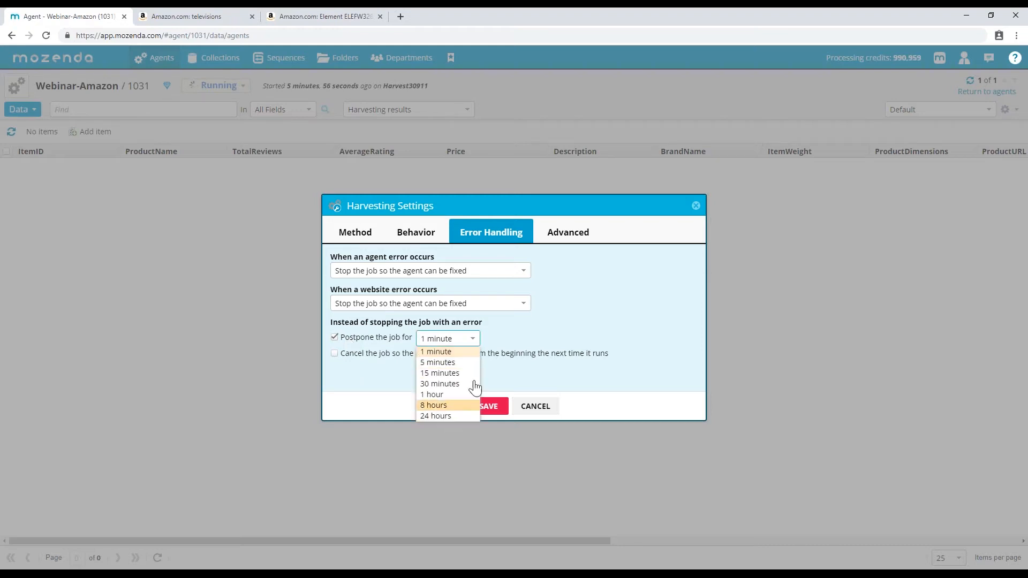
pyautogui.click(514, 330)
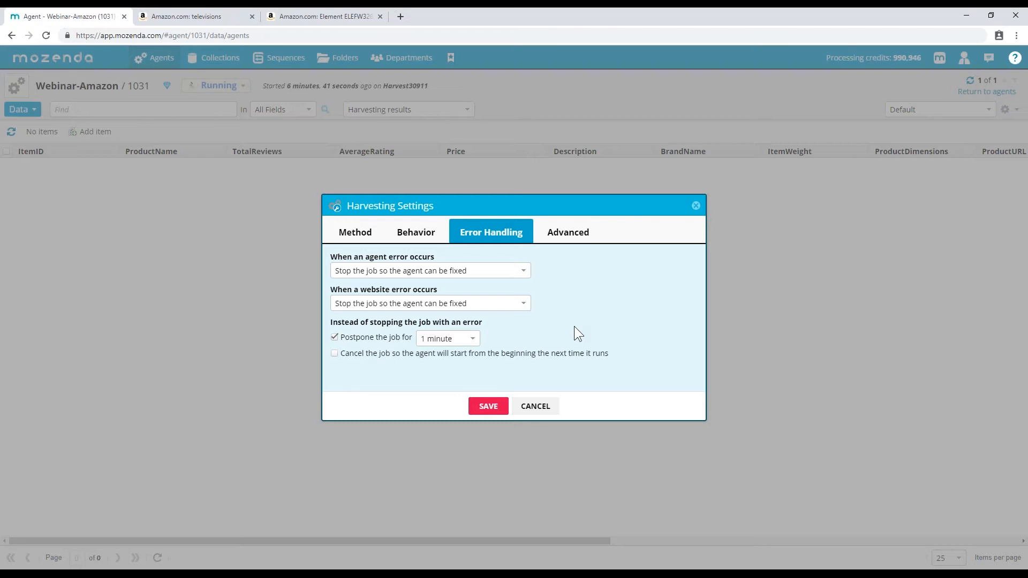
pyautogui.click(374, 337)
pyautogui.click(382, 354)
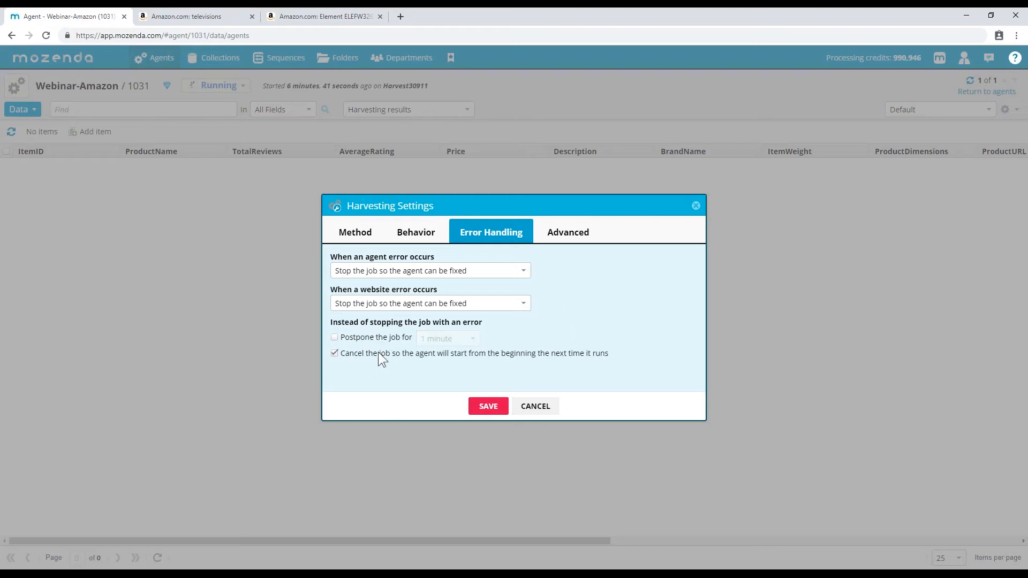
pyautogui.click(346, 336)
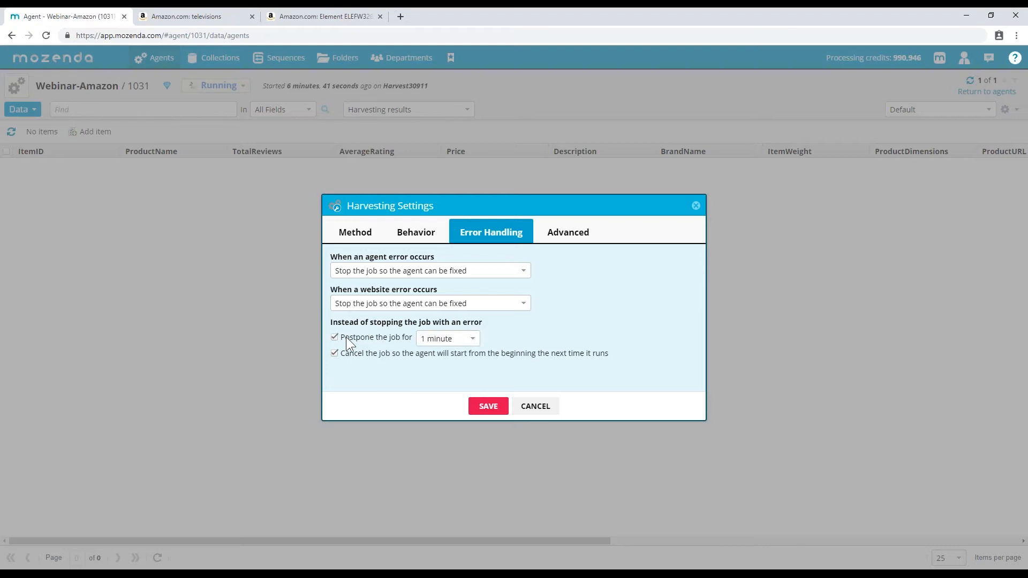
pyautogui.click(346, 336)
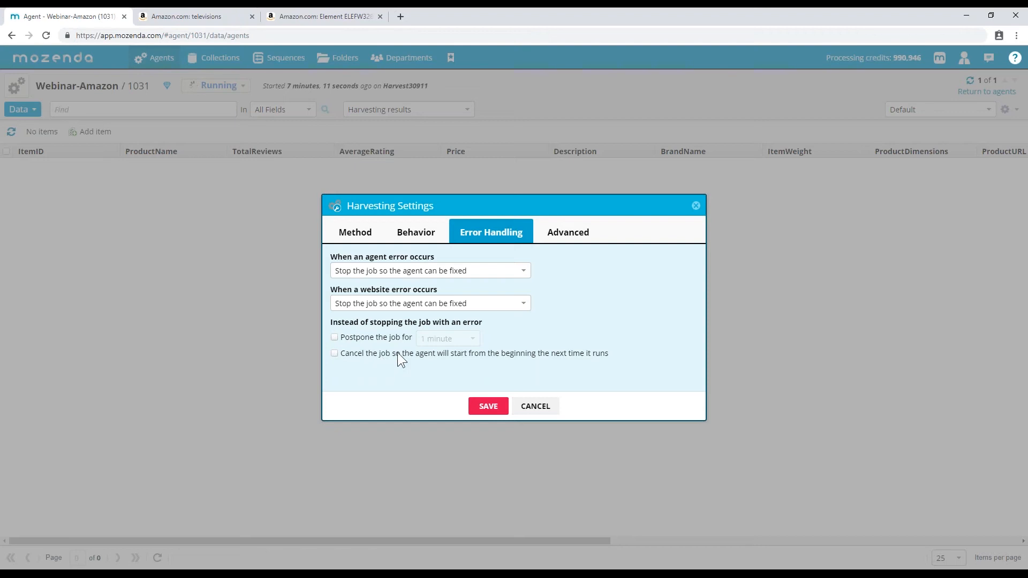
pyautogui.click(568, 235)
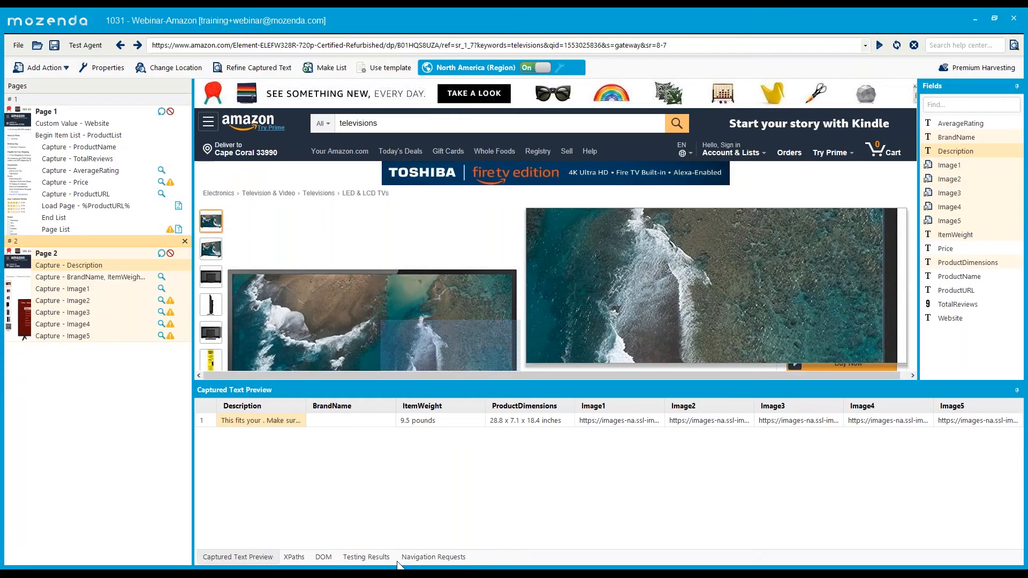
# - View the Amazon TV page's 269 captured image and script navigation requests in the Agent Builder
pyautogui.click(417, 556)
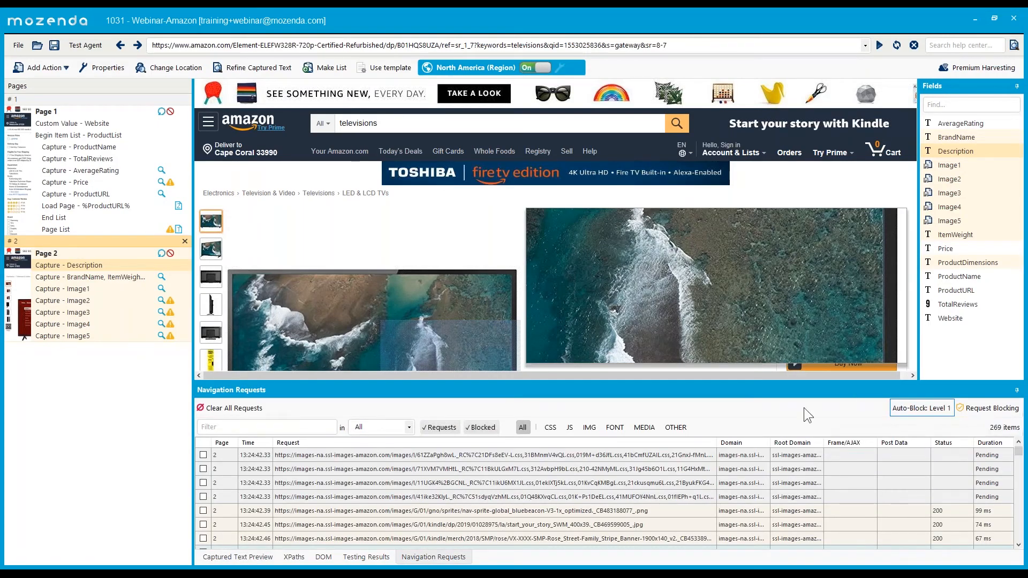
# - Review the Agent Builder's Request Blocking levels in File > Settings and cancel without changes
pyautogui.click(18, 46)
pyautogui.click(35, 194)
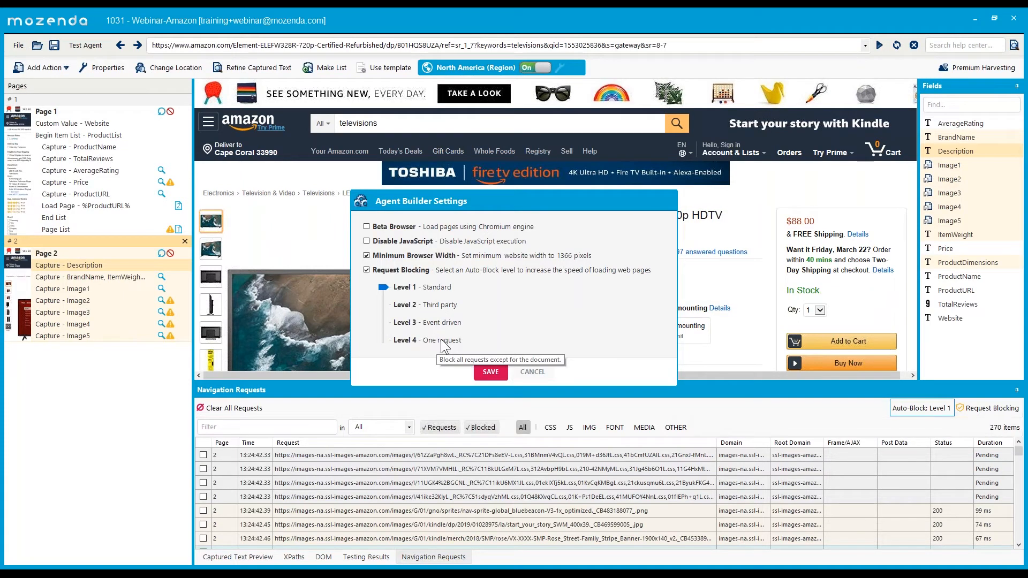
pyautogui.click(536, 372)
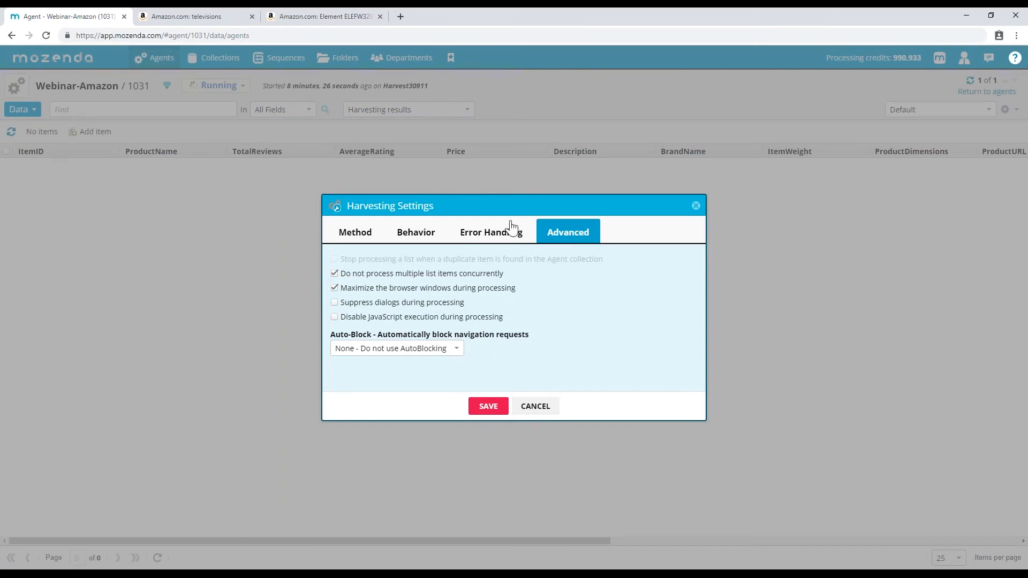
pyautogui.click(407, 355)
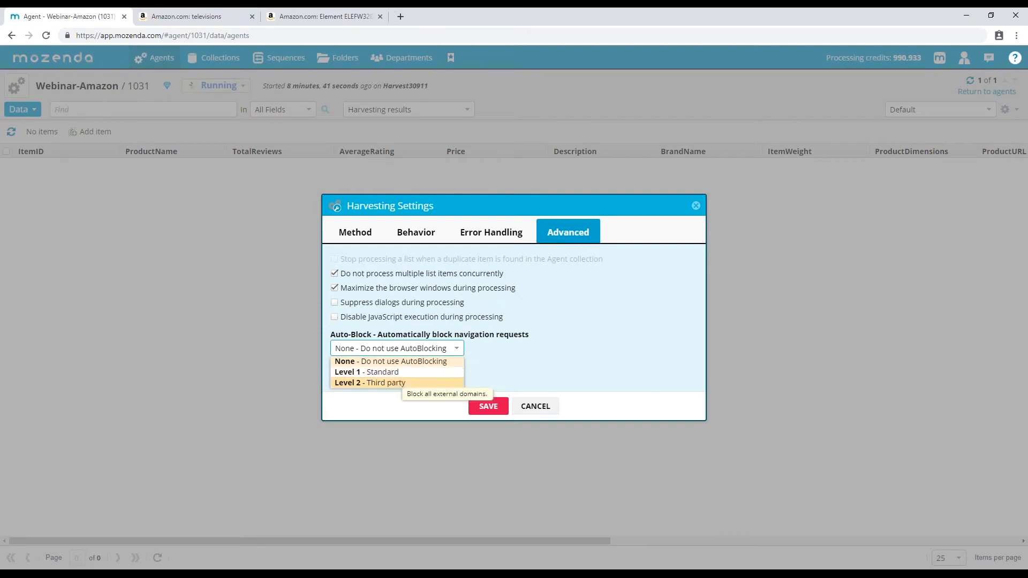
pyautogui.click(583, 343)
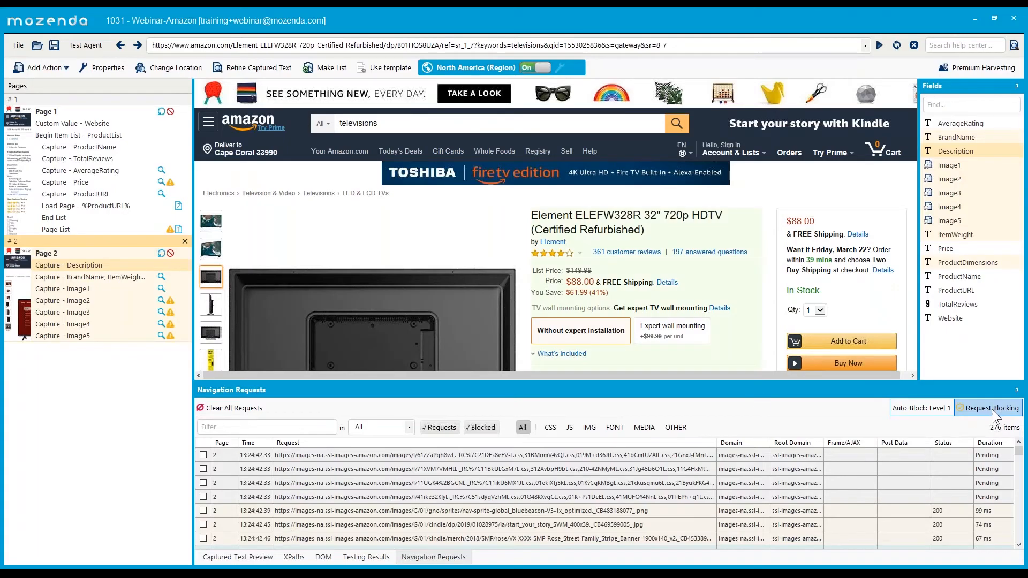
pyautogui.click(991, 409)
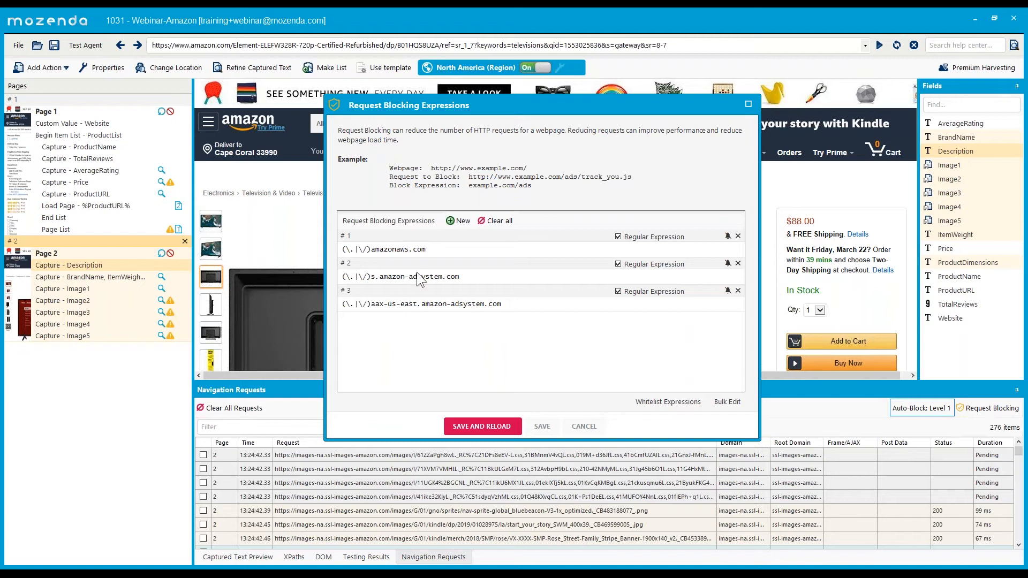
pyautogui.click(583, 426)
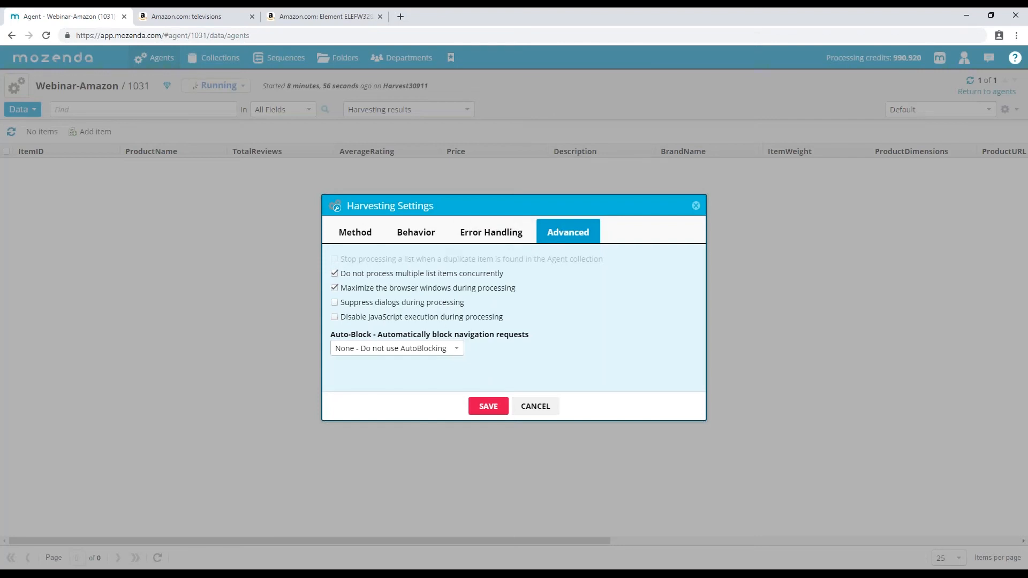
# - Leave auto-blocking at None, toggle browser window maximizing, and cancel the harvesting settings unsaved
pyautogui.click(418, 350)
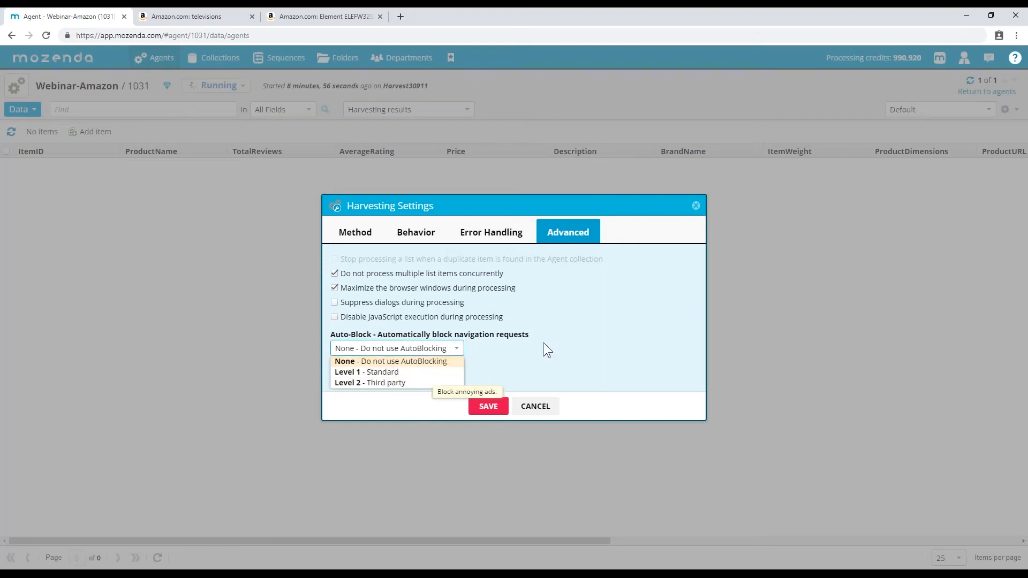
pyautogui.click(573, 326)
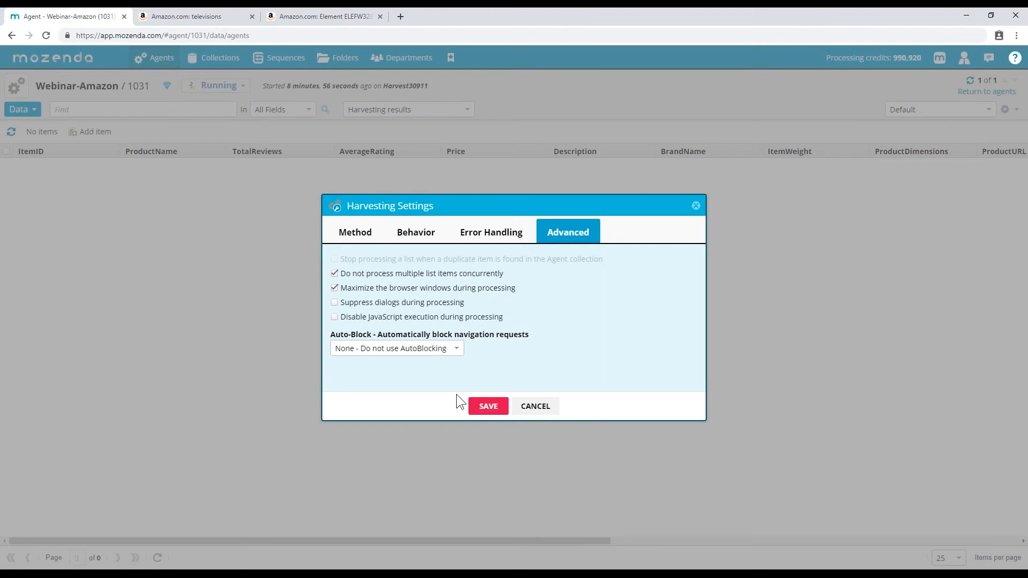
pyautogui.click(335, 288)
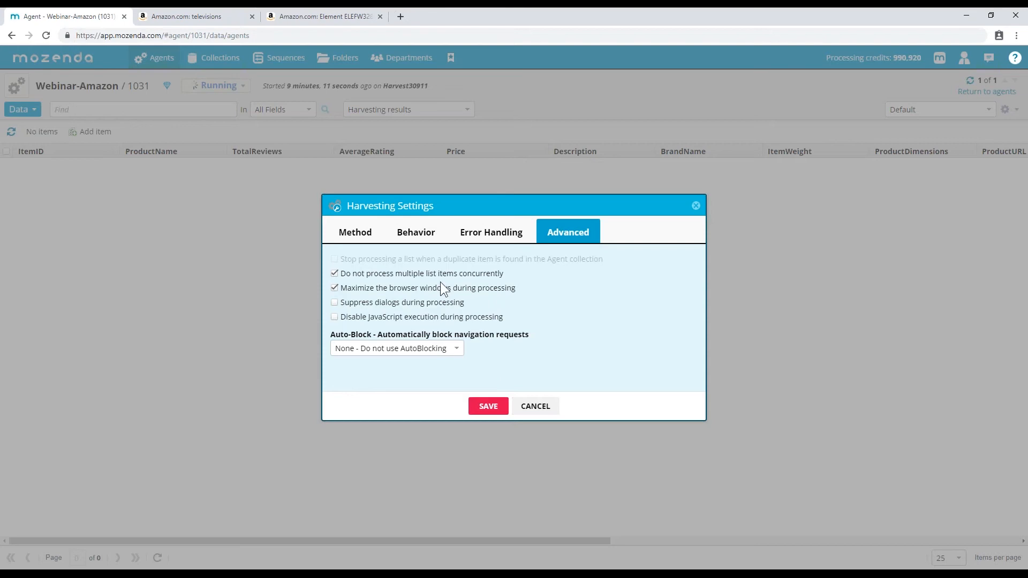
pyautogui.click(536, 407)
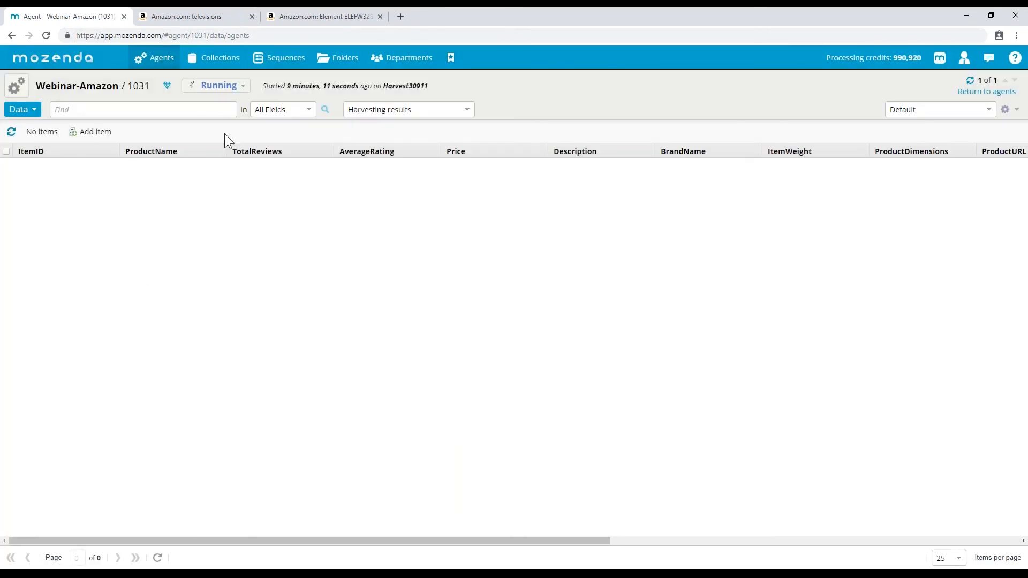
# - Refresh to load the six harvested TV items 1006–1011, then pause the running Webinar-Amazon agent
pyautogui.click(11, 132)
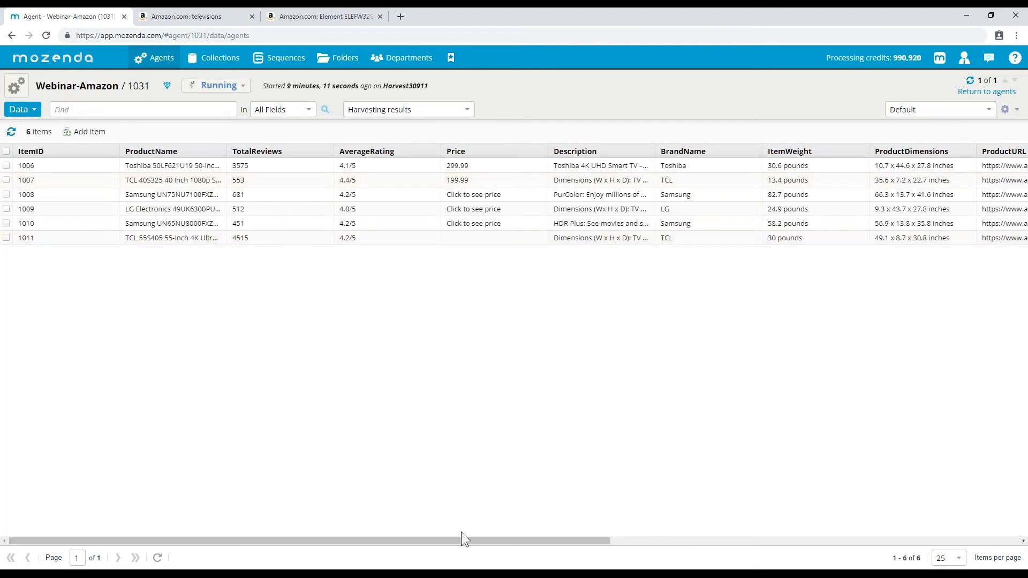
pyautogui.moveTo(469, 540); pyautogui.dragTo(303, 428)
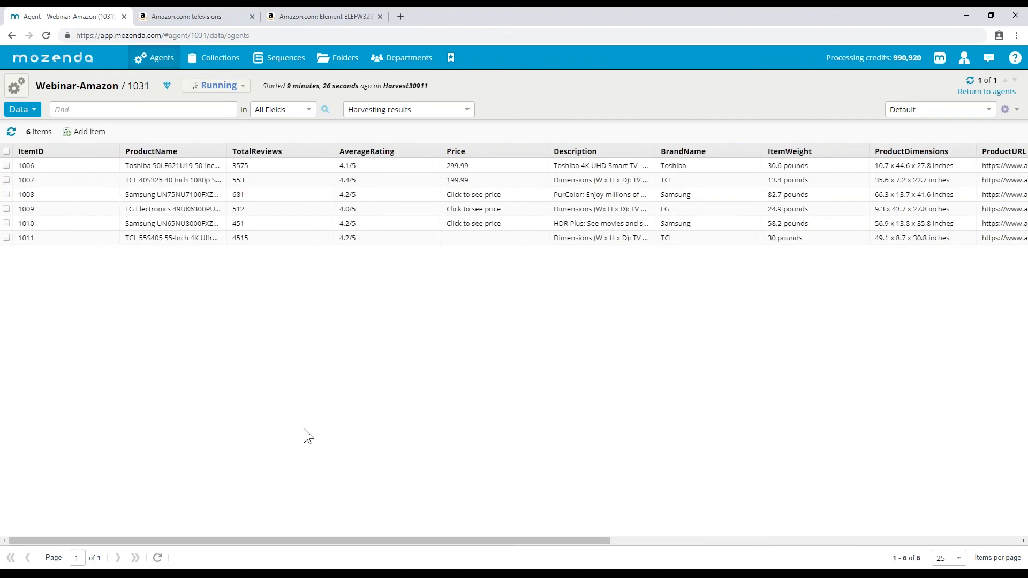
pyautogui.click(11, 132)
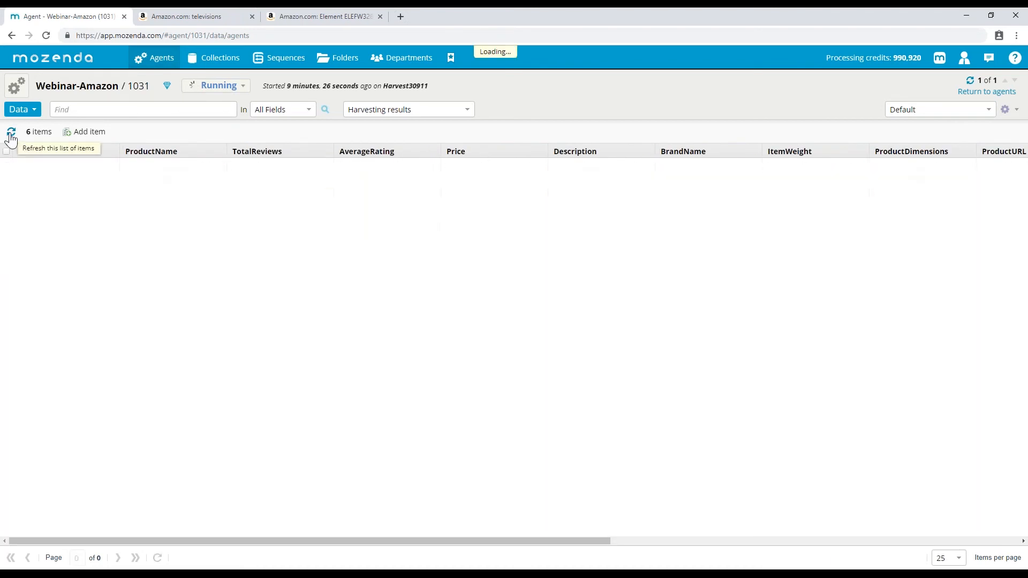
pyautogui.click(195, 86)
pyautogui.click(480, 333)
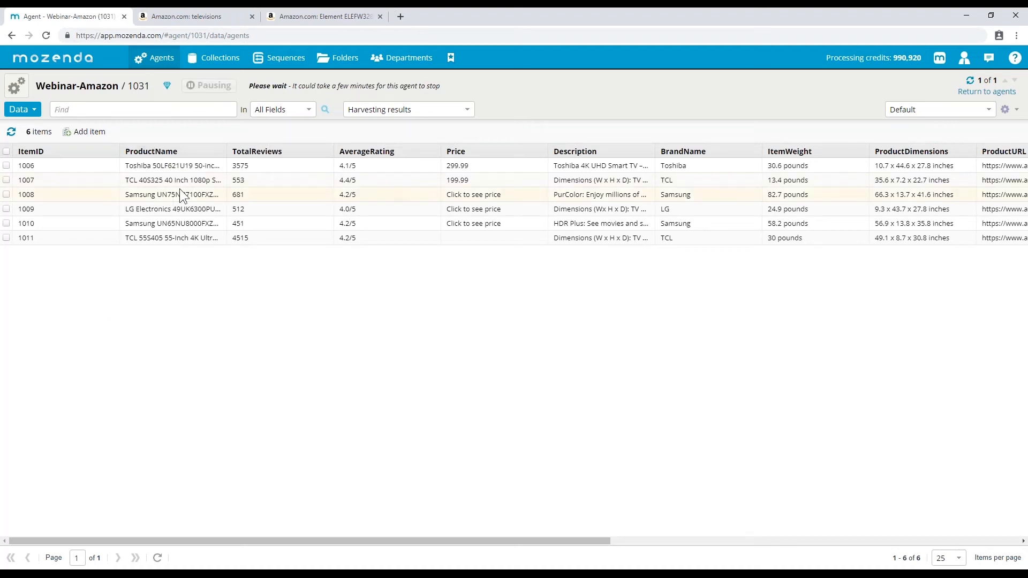
# - Narrow the TotalReviews and AverageRating columns, widen ItemID, and move ProductName back after ItemID
pyautogui.moveTo(119, 151); pyautogui.dragTo(46, 152)
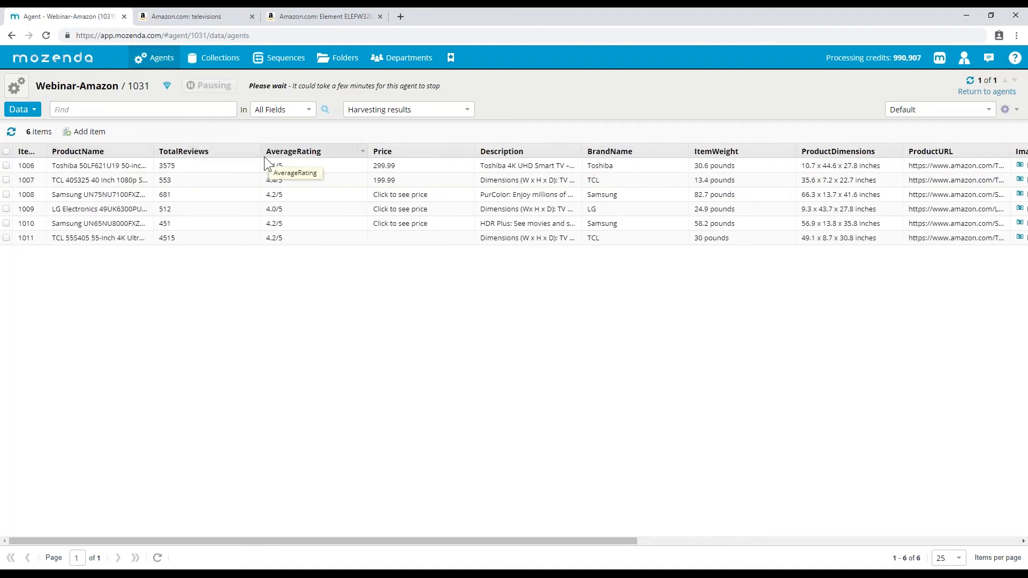
pyautogui.moveTo(262, 151); pyautogui.dragTo(217, 151)
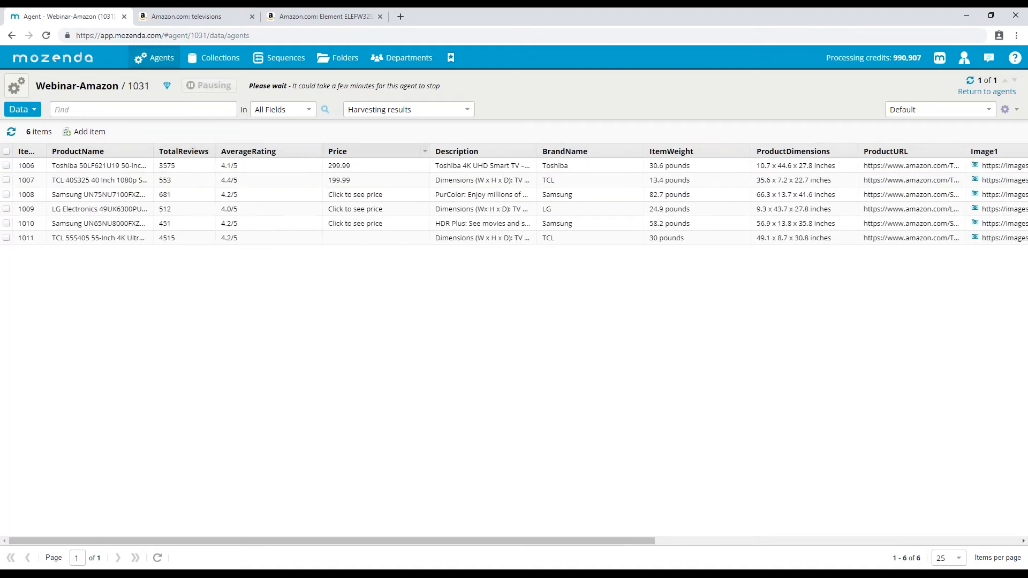
pyautogui.moveTo(323, 152); pyautogui.dragTo(283, 151)
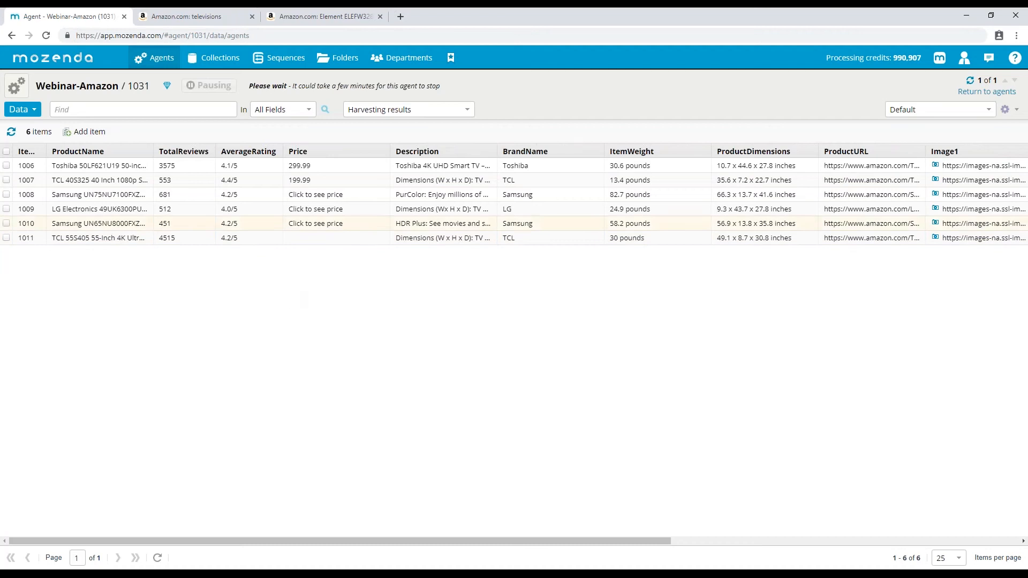
pyautogui.moveTo(47, 151); pyautogui.dragTo(51, 151)
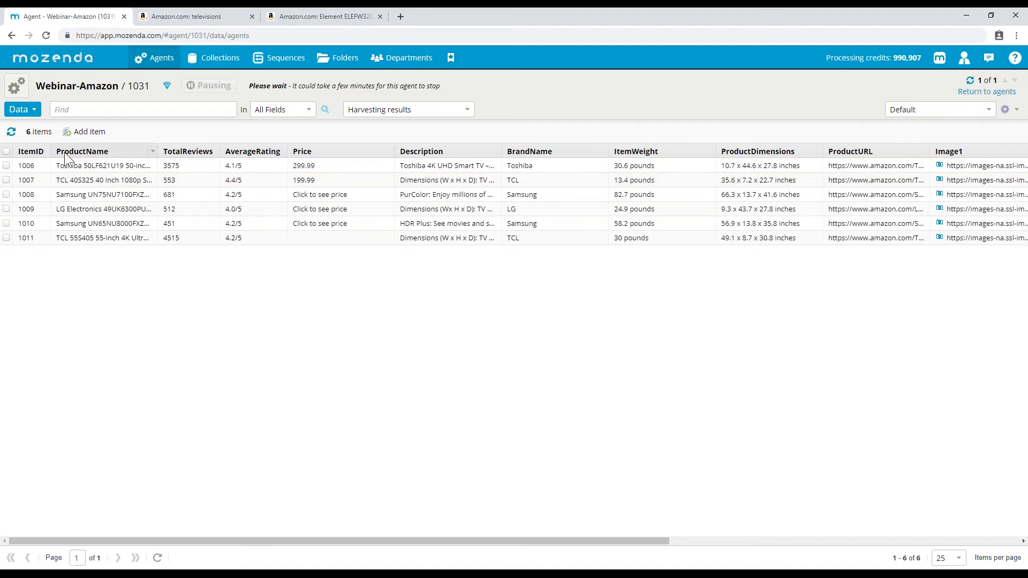
pyautogui.moveTo(86, 151); pyautogui.dragTo(220, 155)
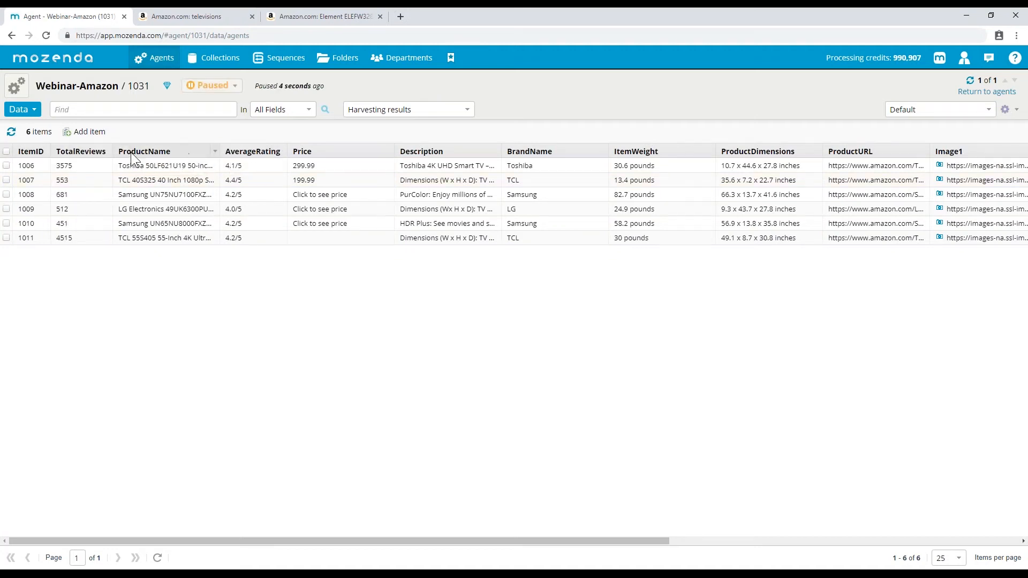
pyautogui.moveTo(131, 152); pyautogui.dragTo(62, 151)
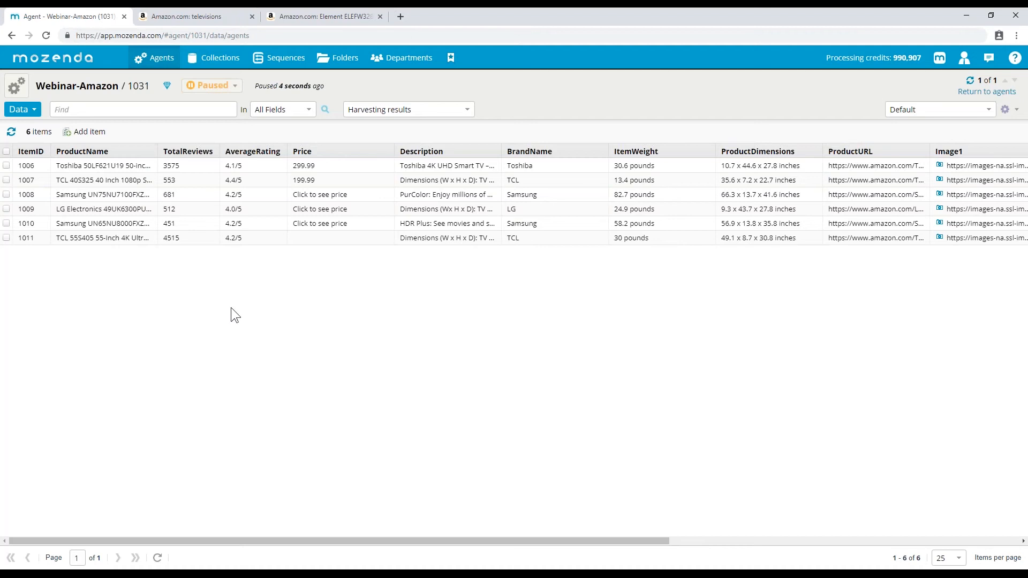
# - Cancel the paused agent run and confirm, leaving the table at 25 items per page
pyautogui.click(212, 85)
pyautogui.click(220, 116)
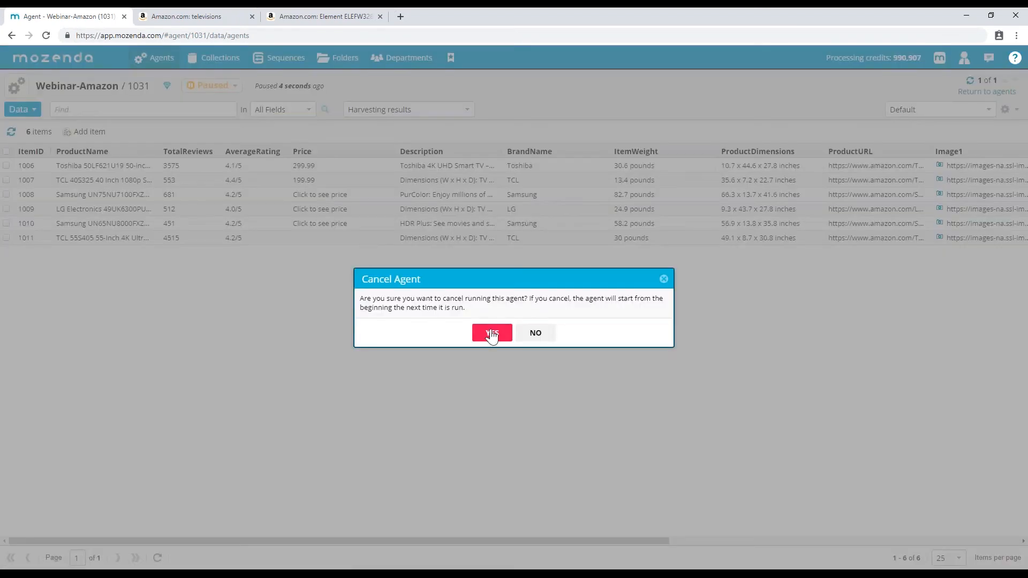
pyautogui.click(477, 328)
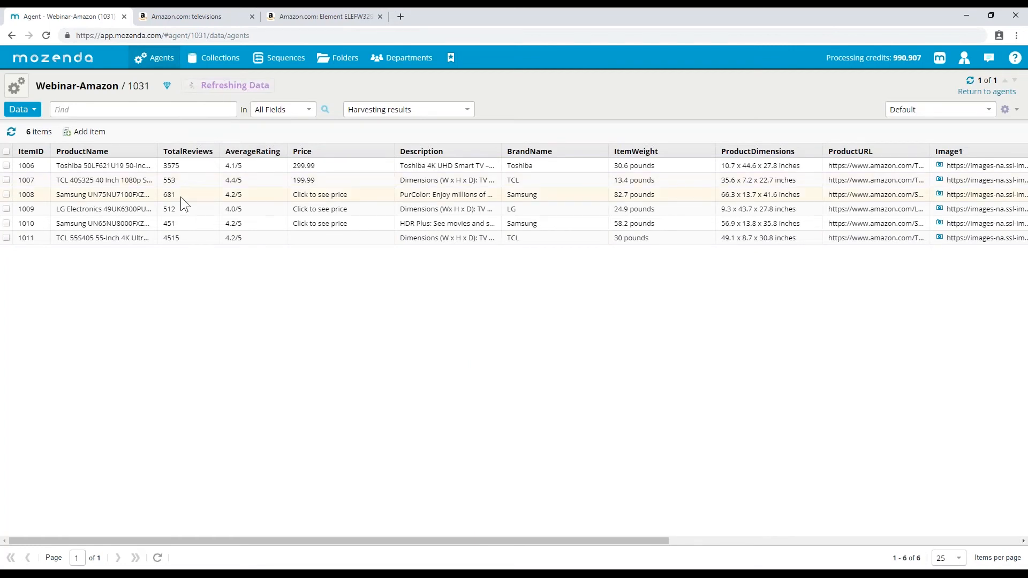
pyautogui.click(950, 557)
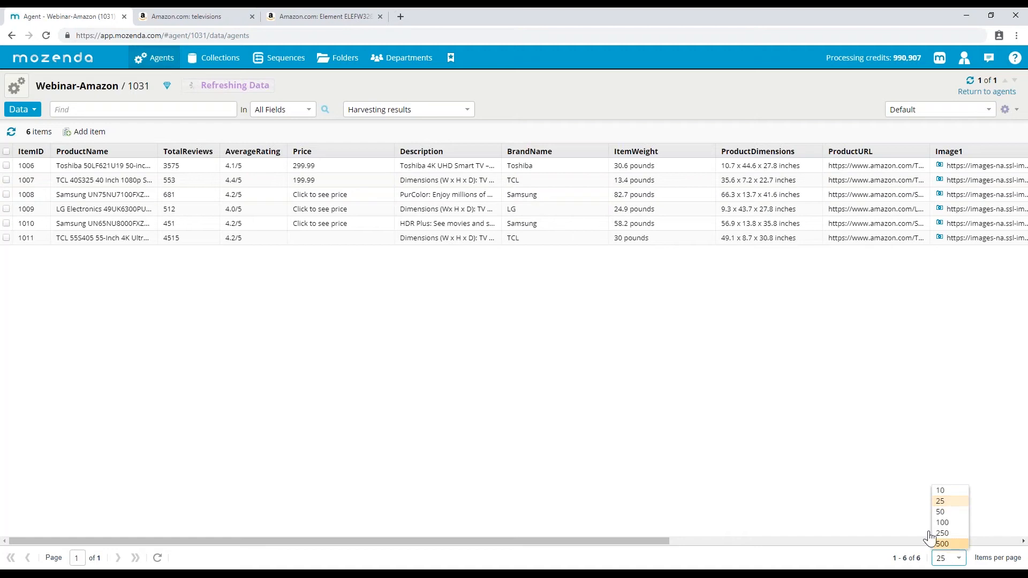
pyautogui.click(775, 420)
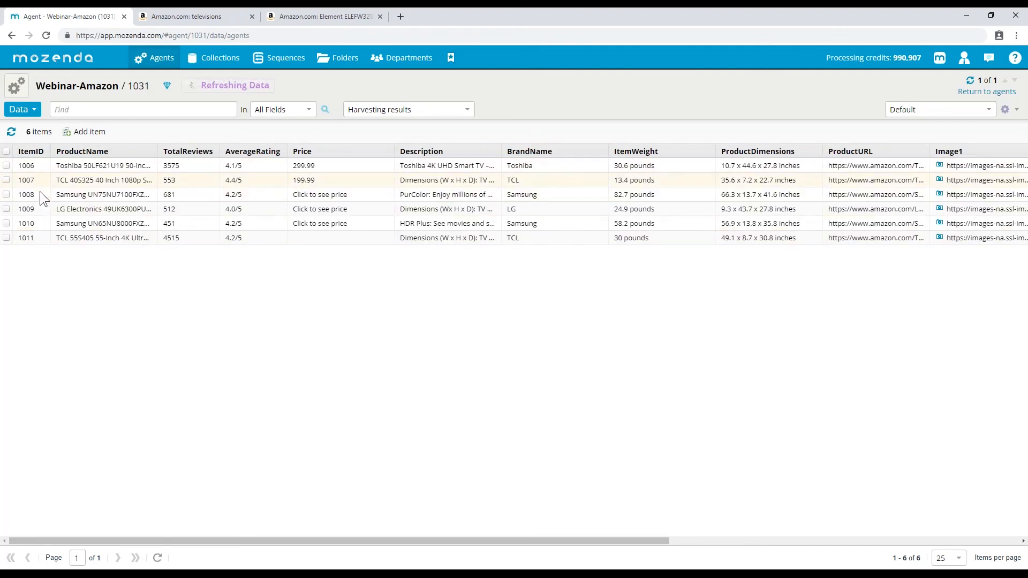
# - Switch the results to Most recent completed run and refresh, still showing items 1006–1011
pyautogui.click(390, 110)
pyautogui.click(384, 123)
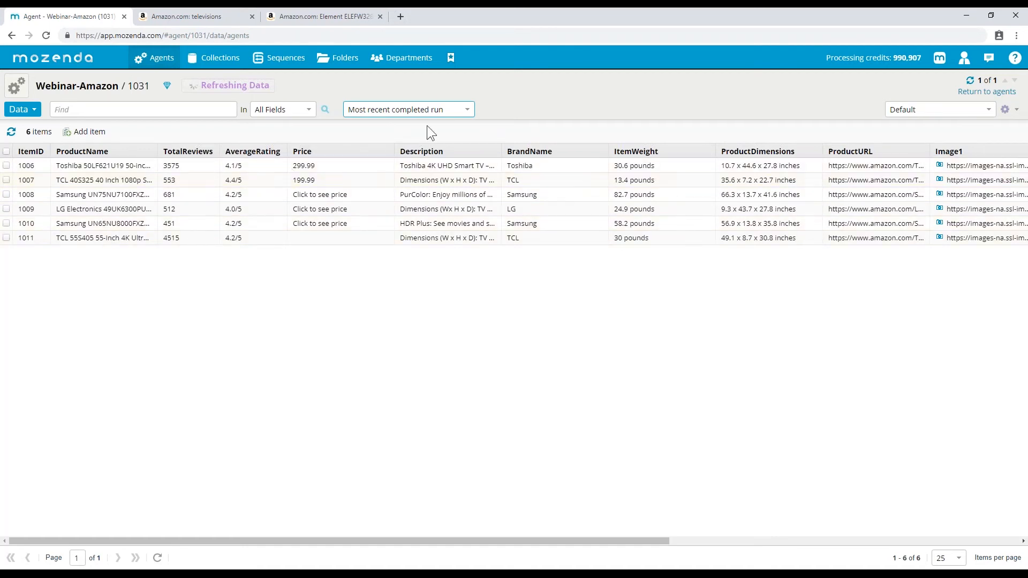
pyautogui.click(11, 132)
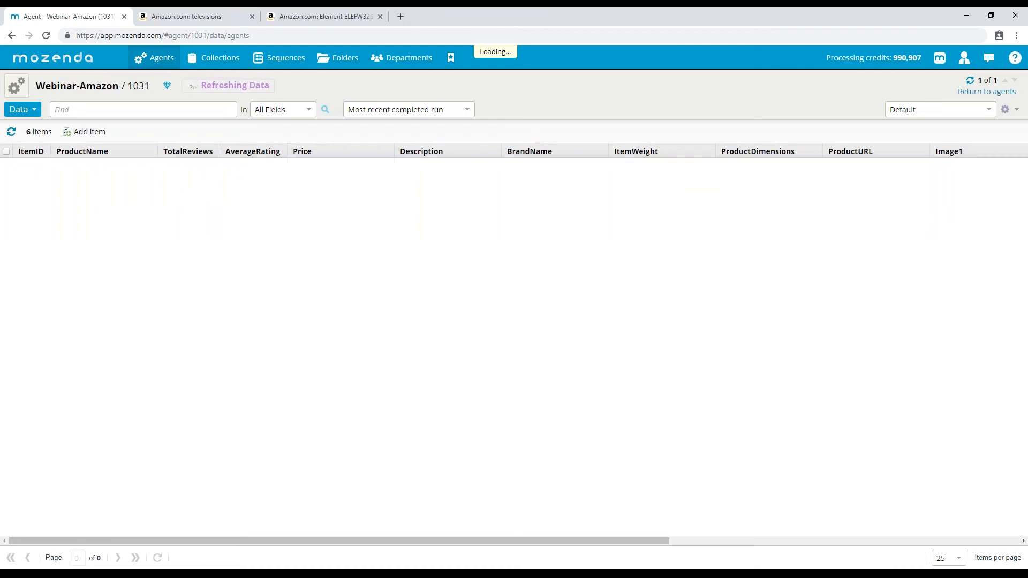
pyautogui.click(16, 85)
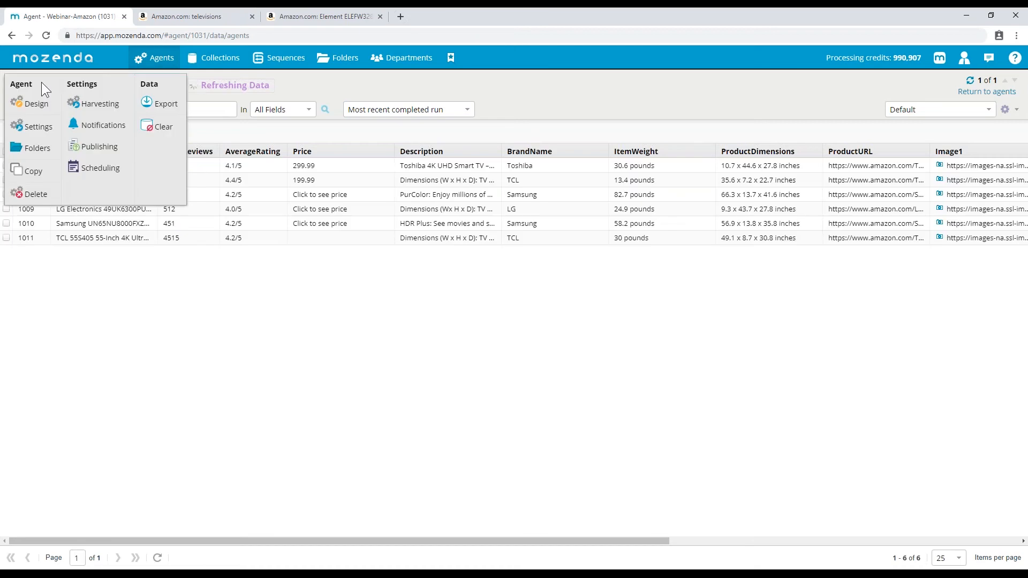
pyautogui.click(87, 128)
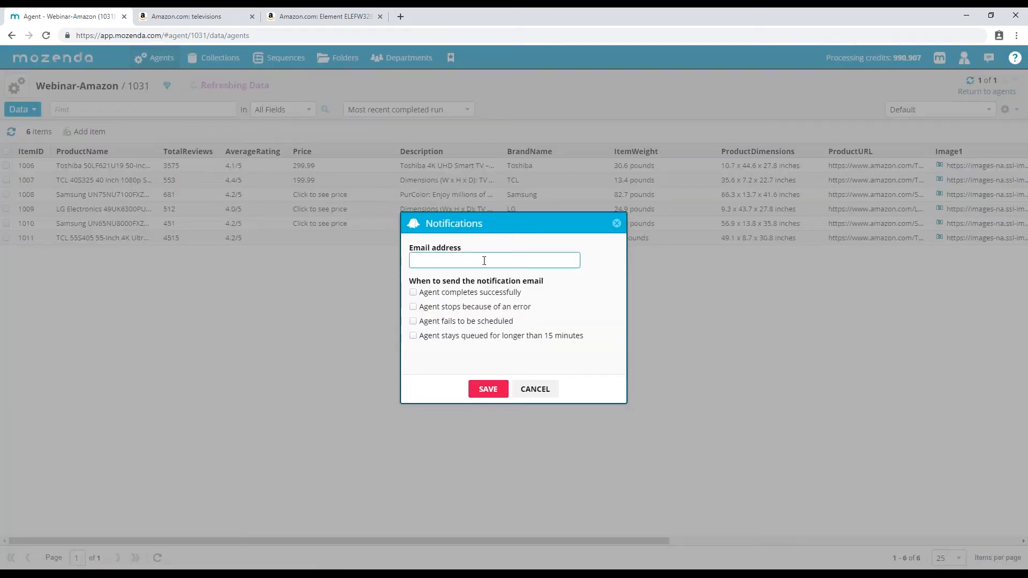
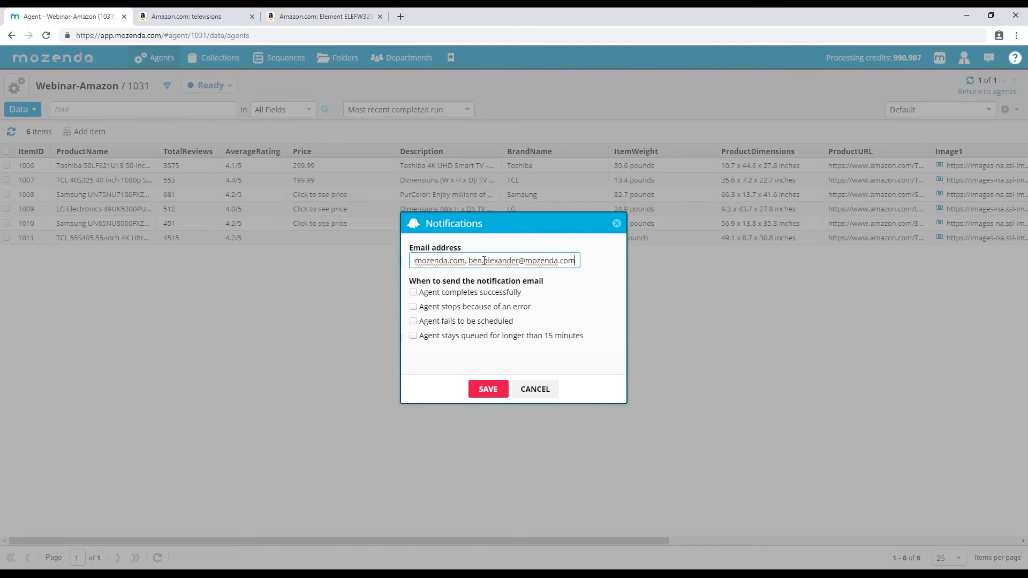
pyautogui.click(455, 292)
pyautogui.click(450, 307)
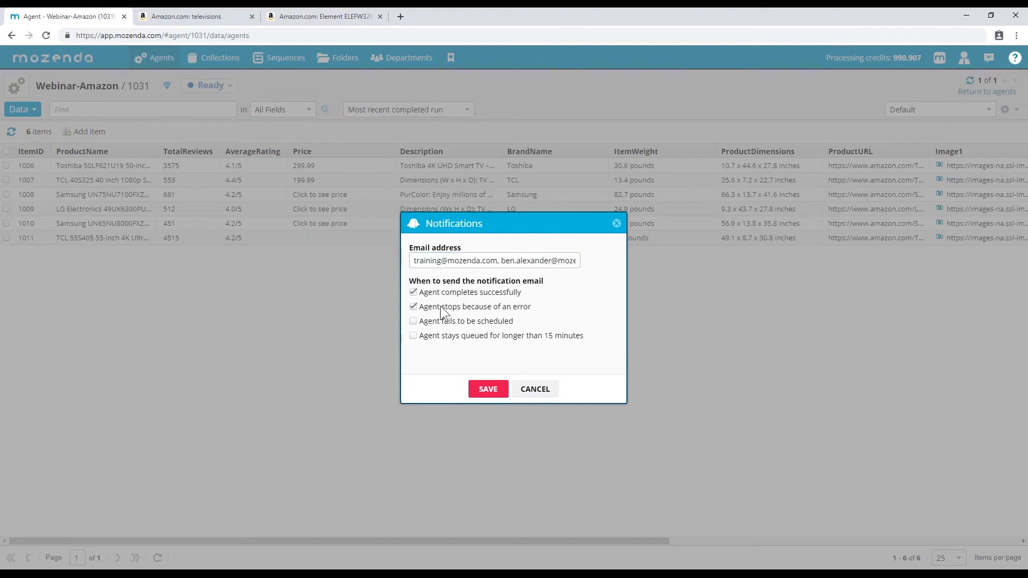
pyautogui.click(439, 321)
pyautogui.click(440, 337)
pyautogui.click(413, 306)
pyautogui.click(414, 293)
pyautogui.moveTo(421, 261); pyautogui.dragTo(705, 249)
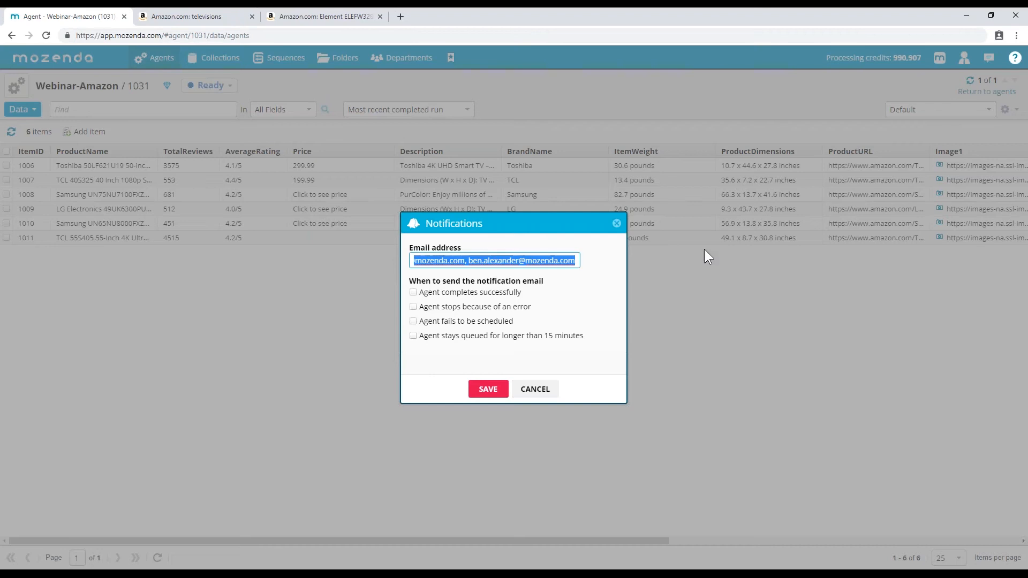
pyautogui.press('BackSpace')
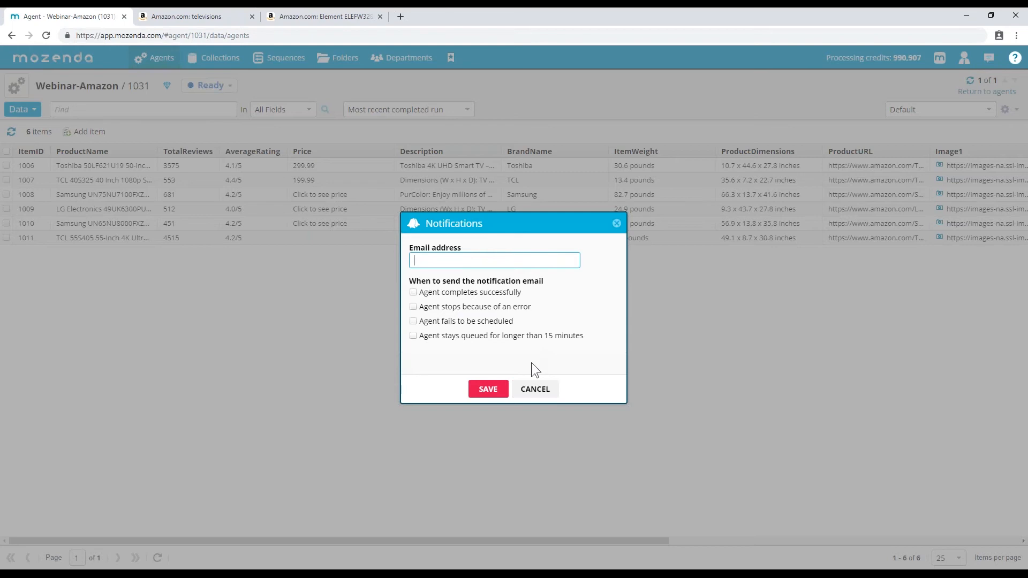
pyautogui.click(535, 389)
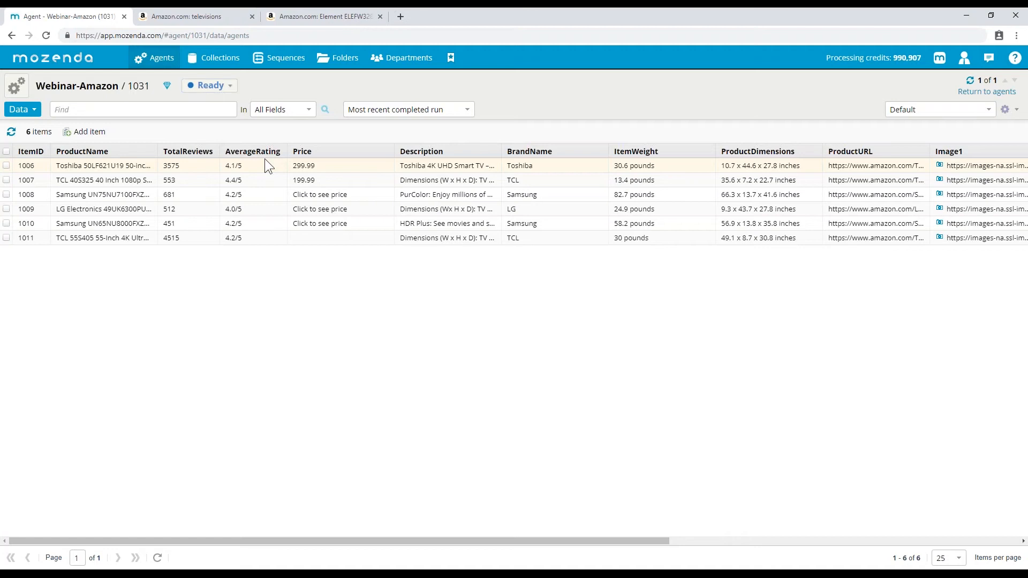
pyautogui.moveTo(155, 57)
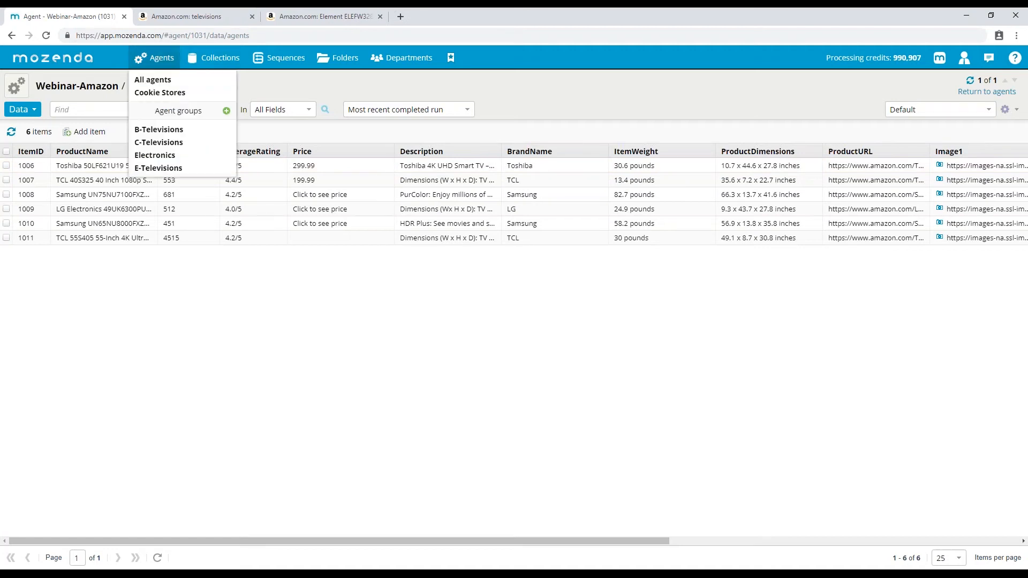
pyautogui.click(174, 78)
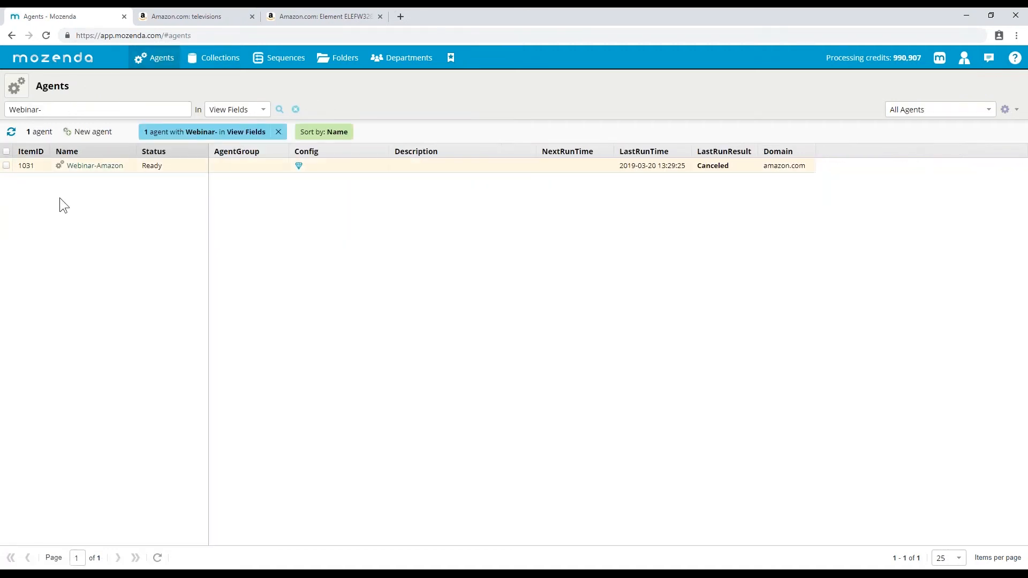
pyautogui.click(17, 89)
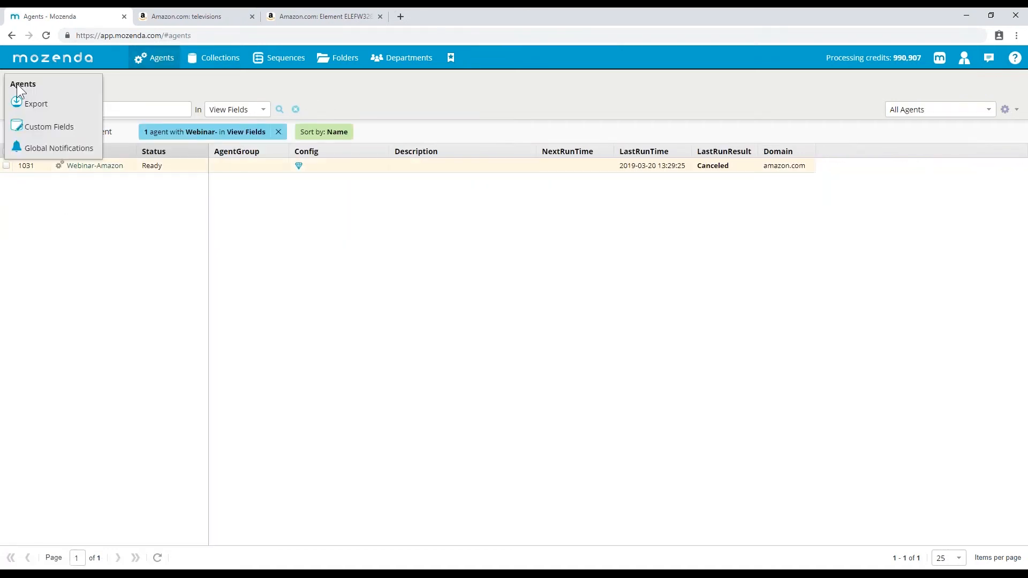
pyautogui.click(56, 153)
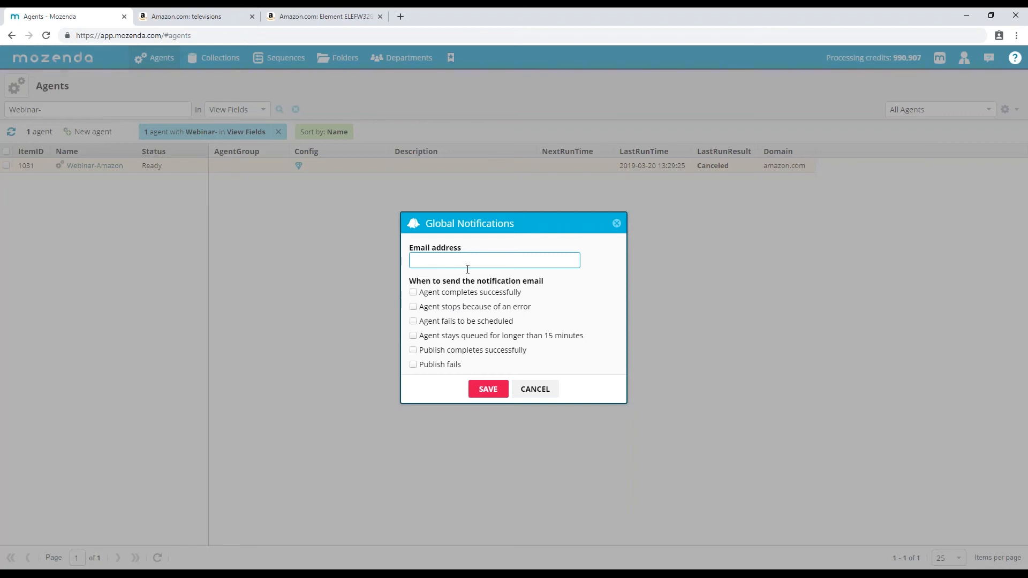
pyautogui.click(538, 386)
pyautogui.click(100, 167)
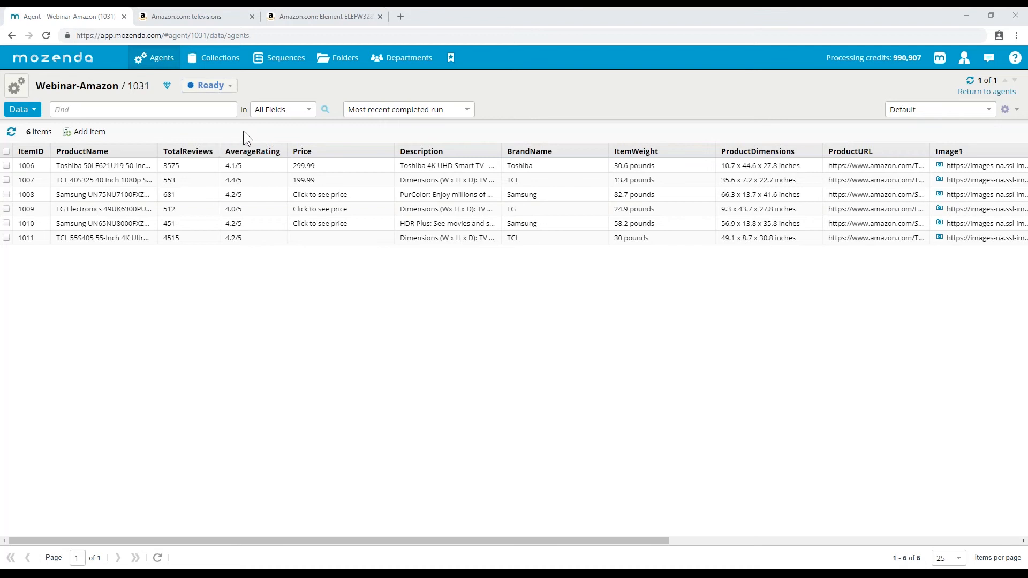
# - In the Export dialog, refresh the image packages, tick the latest Image1 package, then view the Data options
pyautogui.click(24, 91)
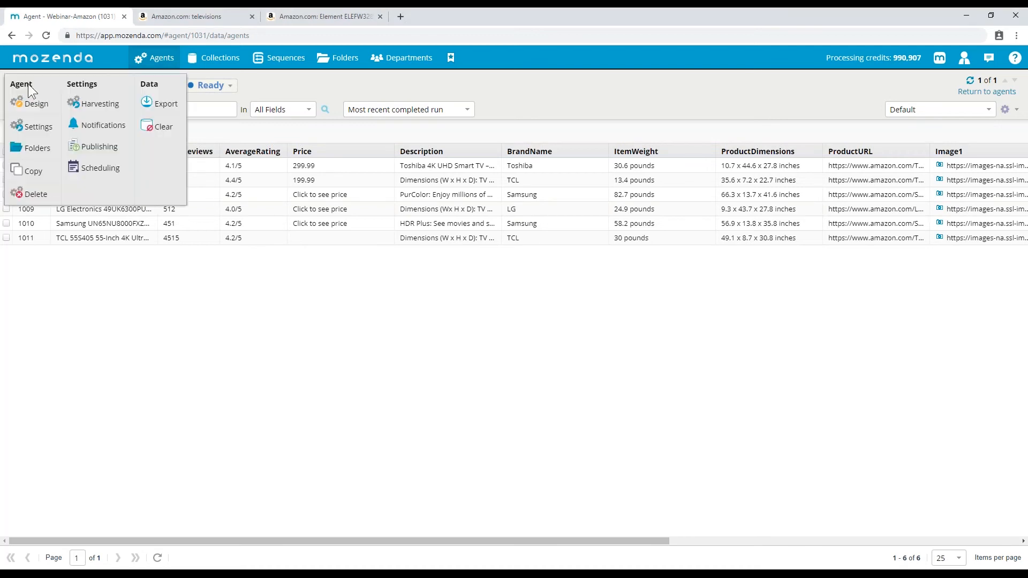
pyautogui.click(167, 110)
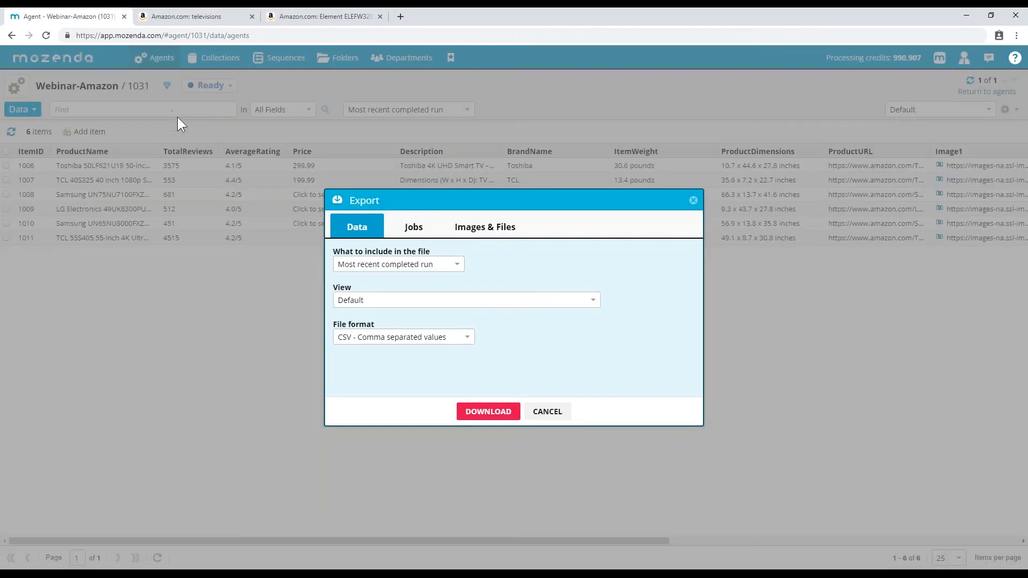
pyautogui.click(489, 231)
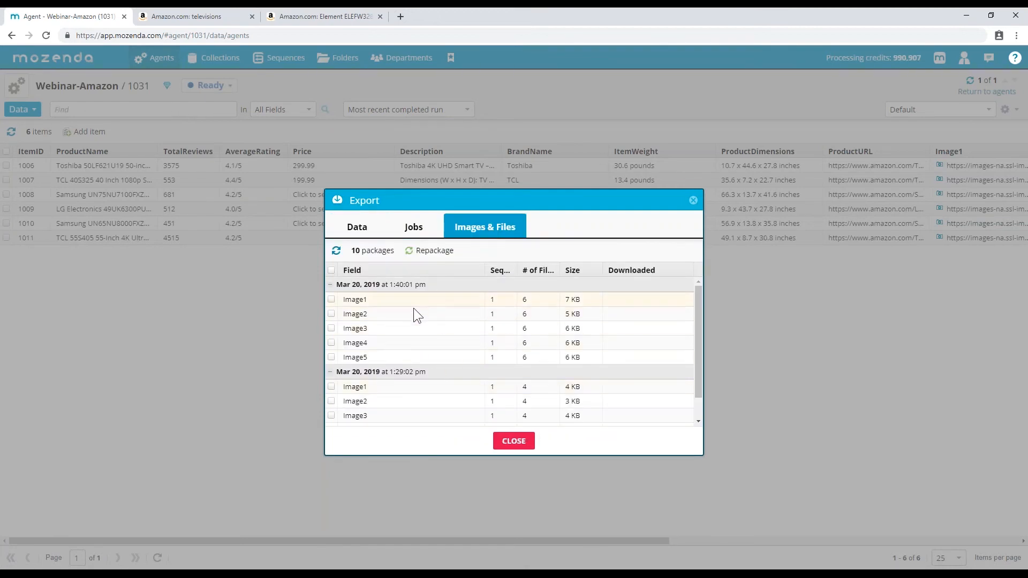
pyautogui.click(336, 251)
pyautogui.click(358, 300)
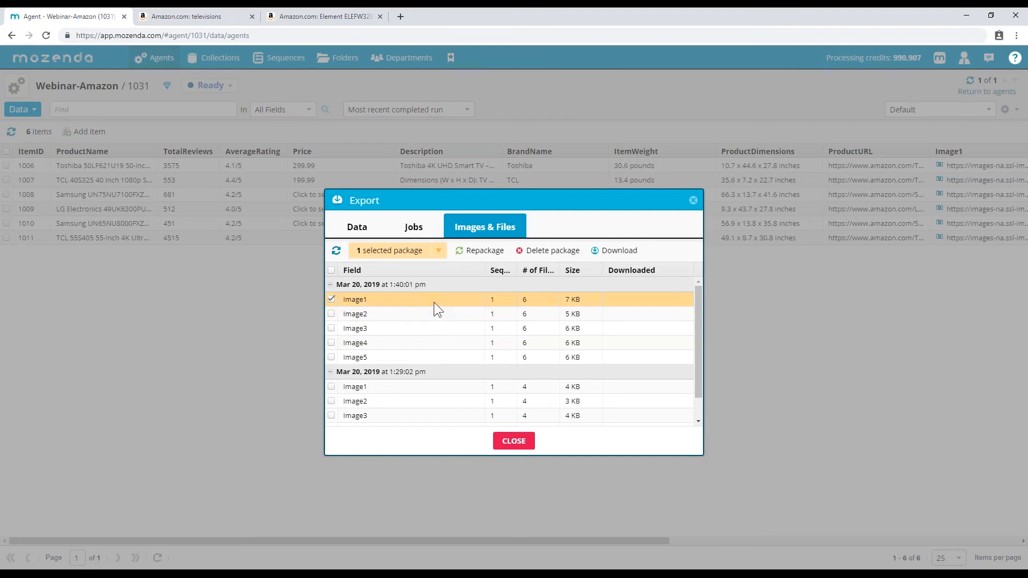
pyautogui.click(357, 227)
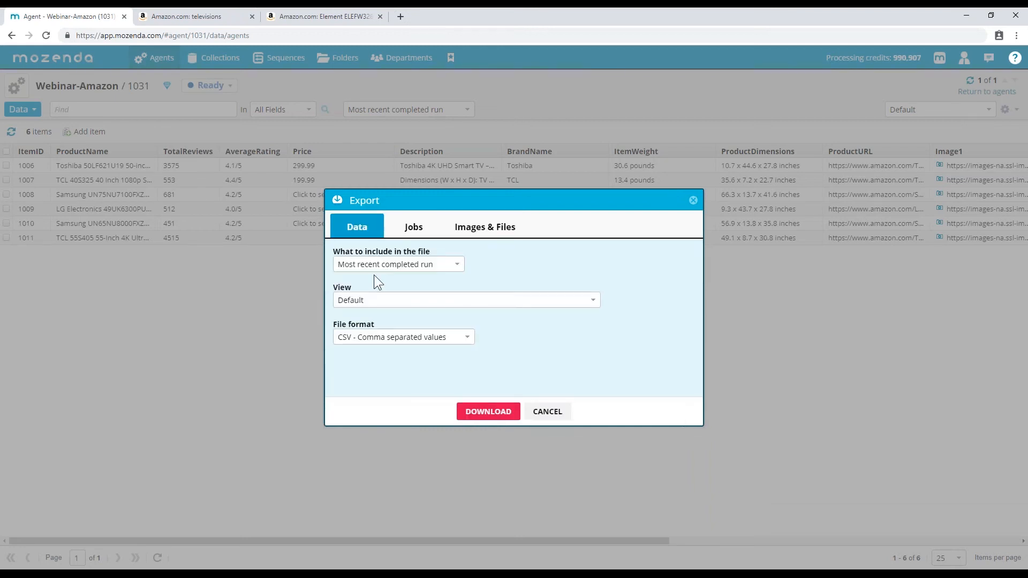
# - Review the data export options, keeping the Default view and CSV format
pyautogui.click(365, 265)
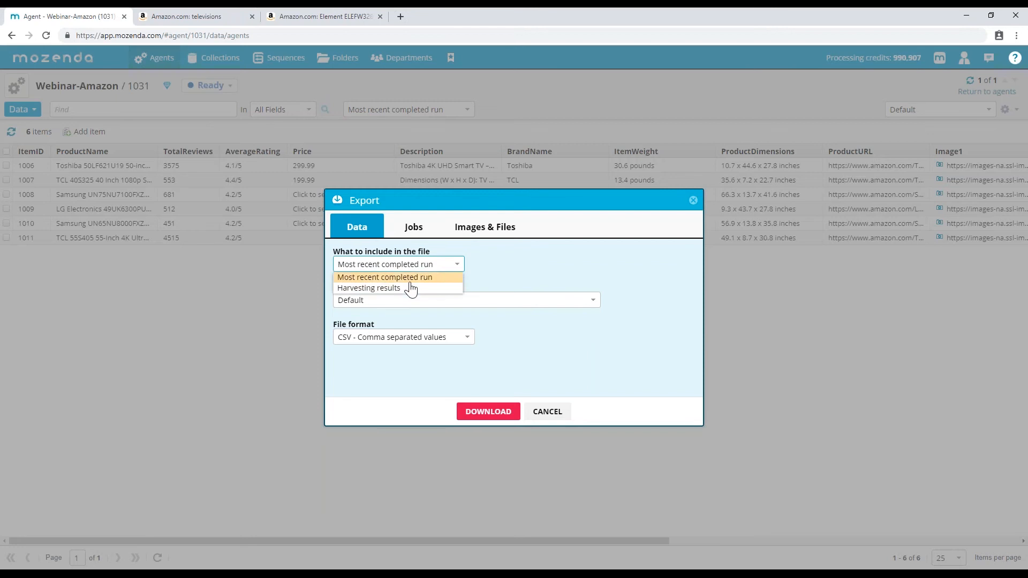
pyautogui.click(402, 277)
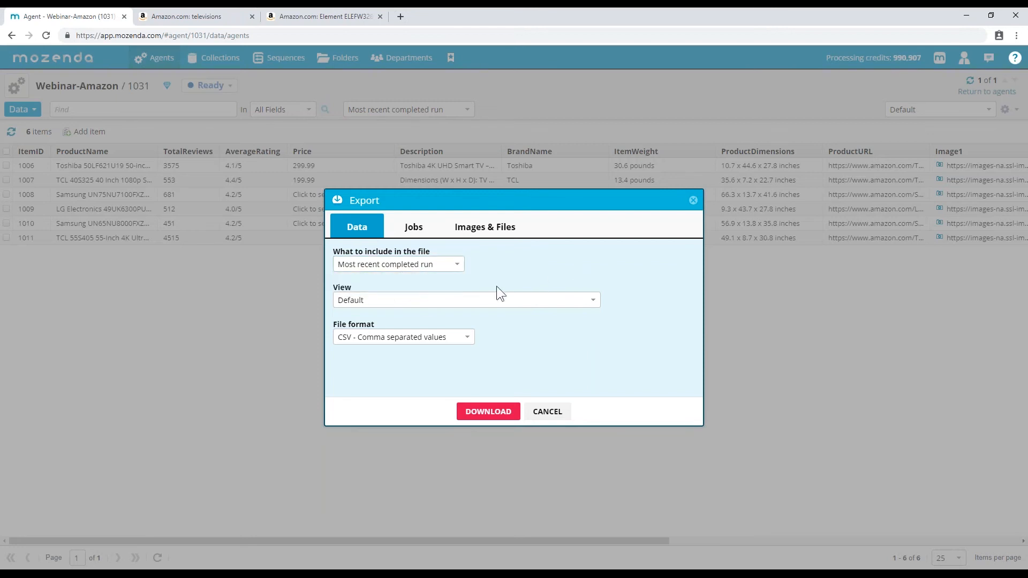
pyautogui.click(420, 302)
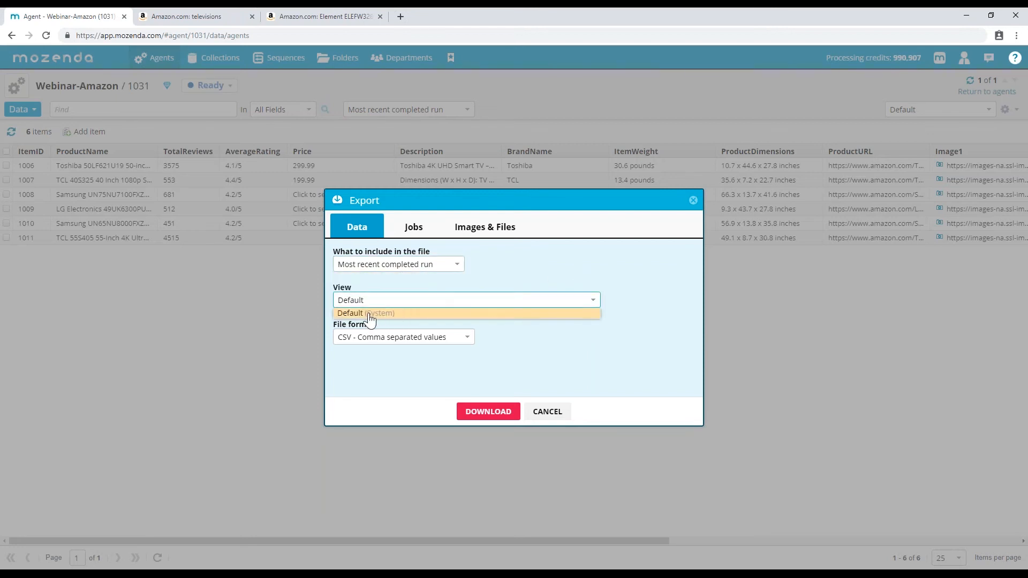
pyautogui.click(676, 276)
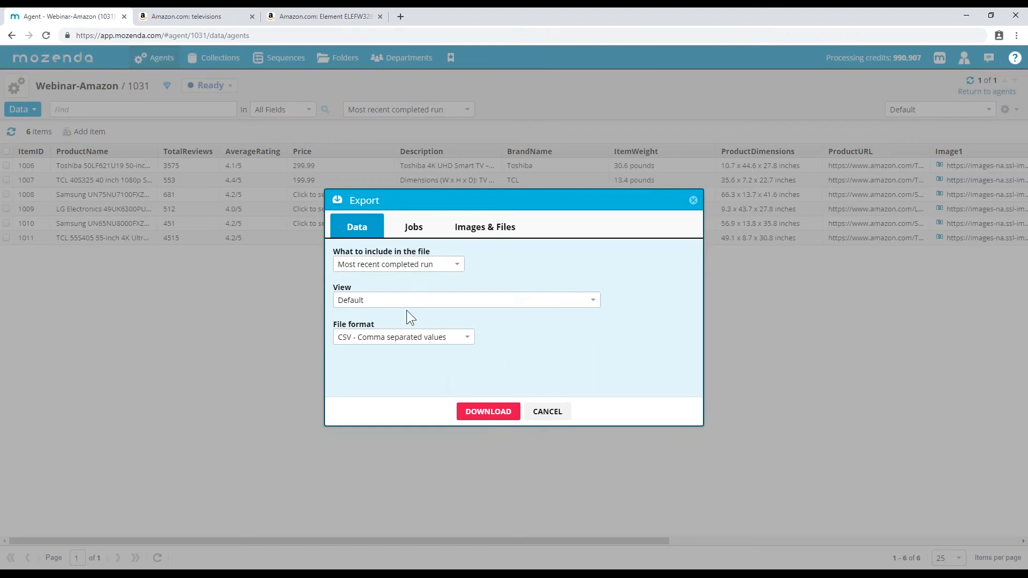
pyautogui.click(349, 338)
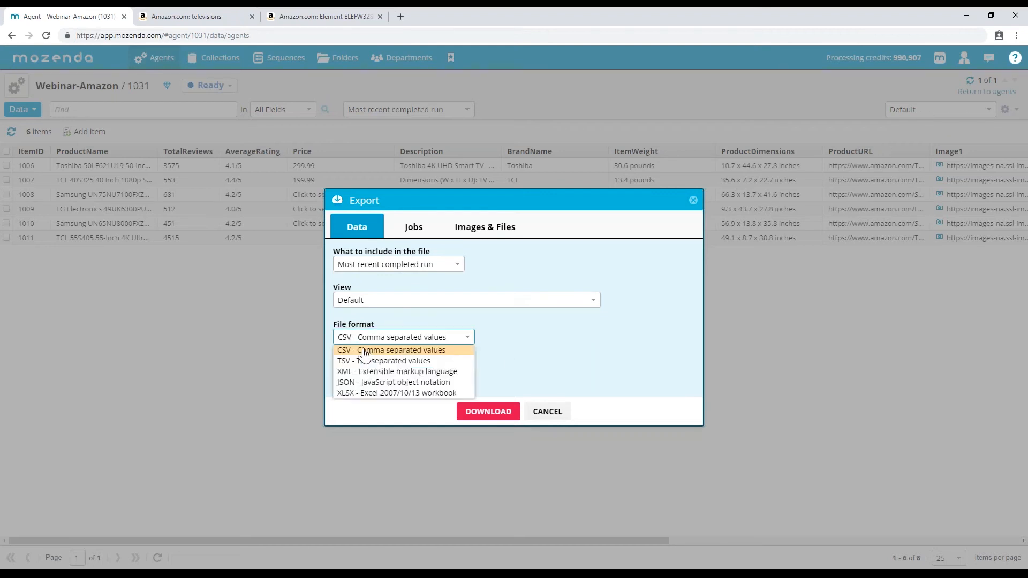
pyautogui.click(618, 332)
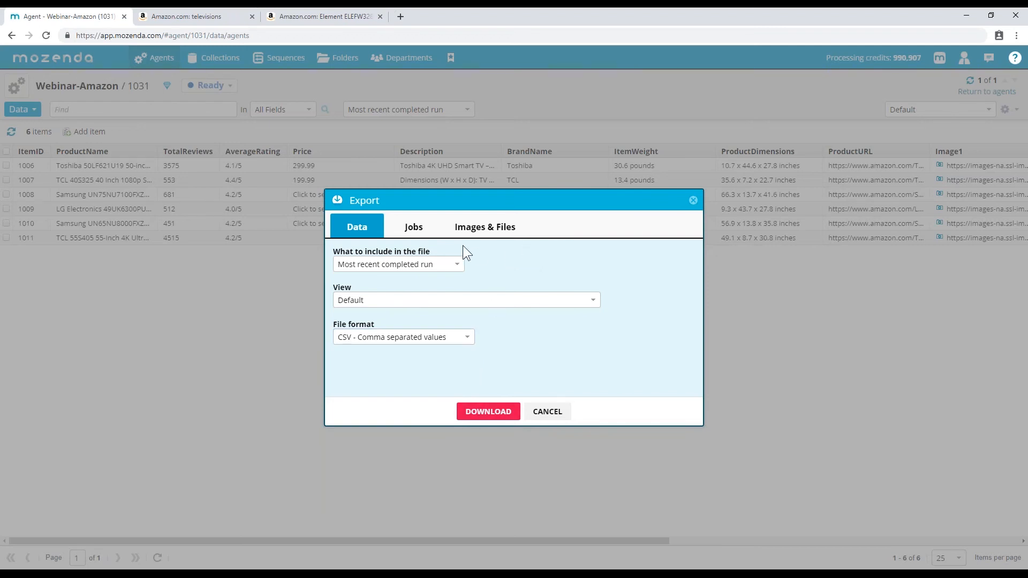
# - Check the Jobs export options with Agent Jobs selected, then cancel the export
pyautogui.click(418, 229)
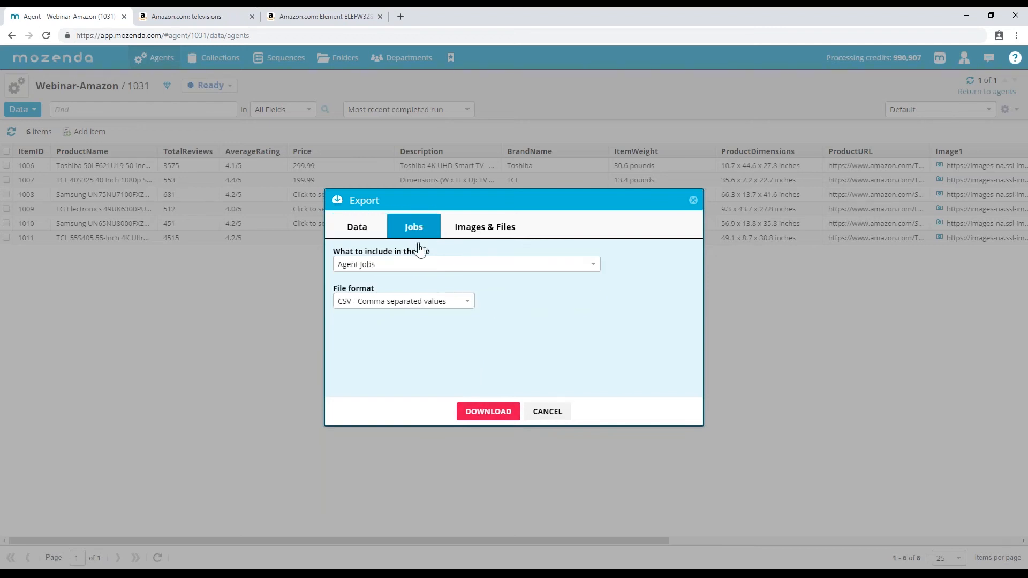
pyautogui.click(395, 277)
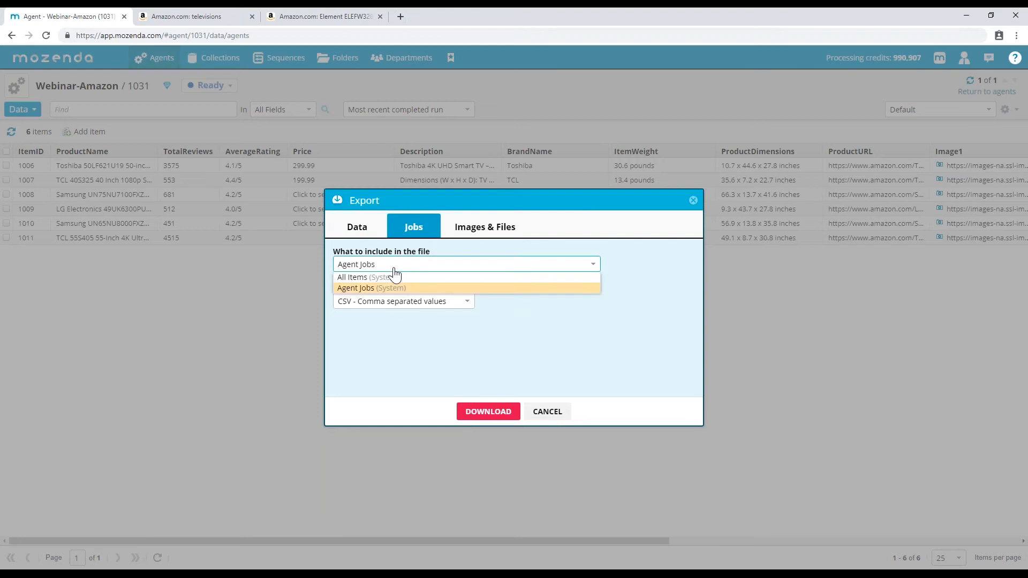
pyautogui.click(640, 348)
pyautogui.click(567, 412)
pyautogui.click(21, 109)
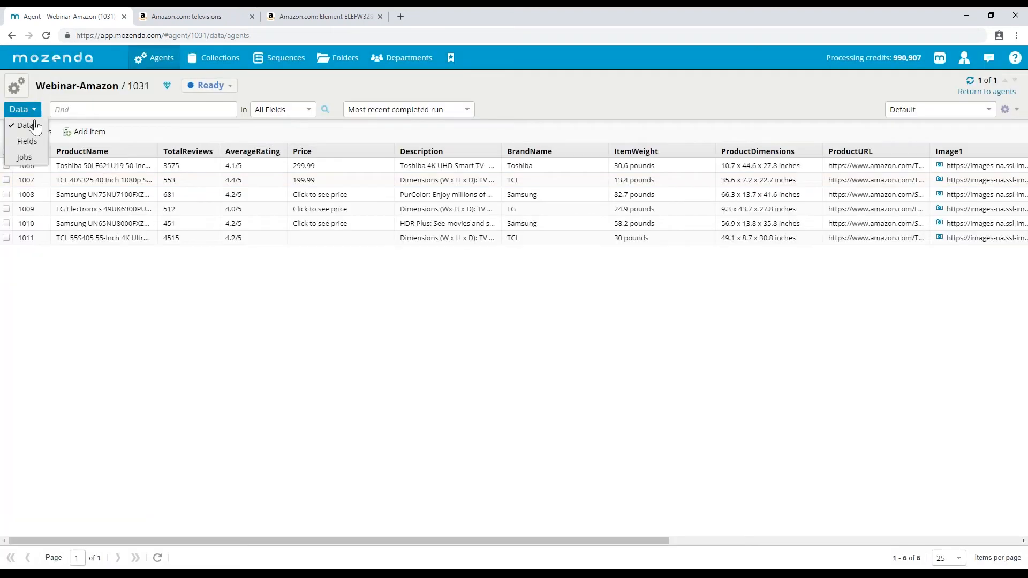
# - Show the agent's two jobs and reopen Export on the Images & Files tab listing 10 packages
pyautogui.click(25, 159)
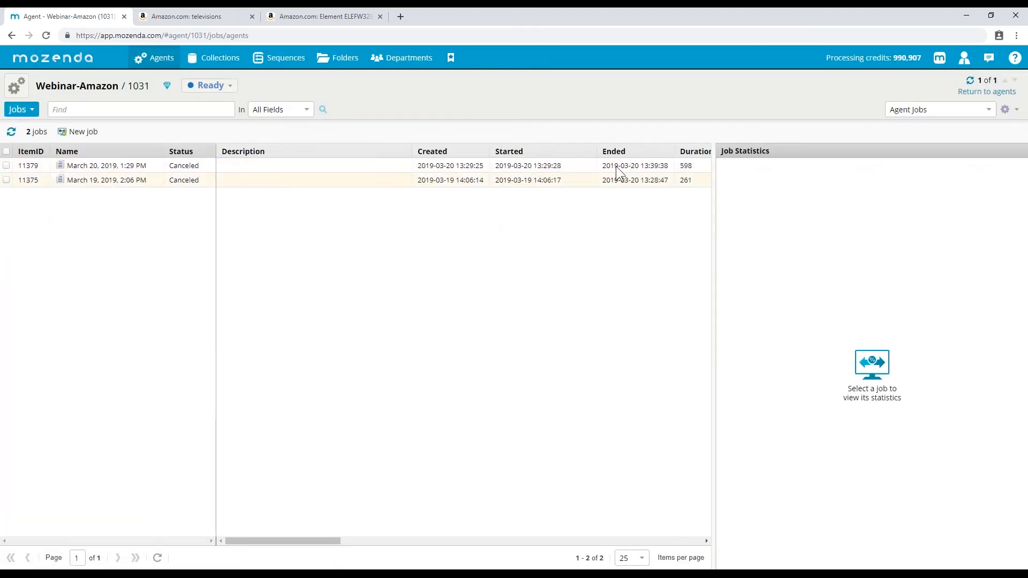
pyautogui.click(16, 85)
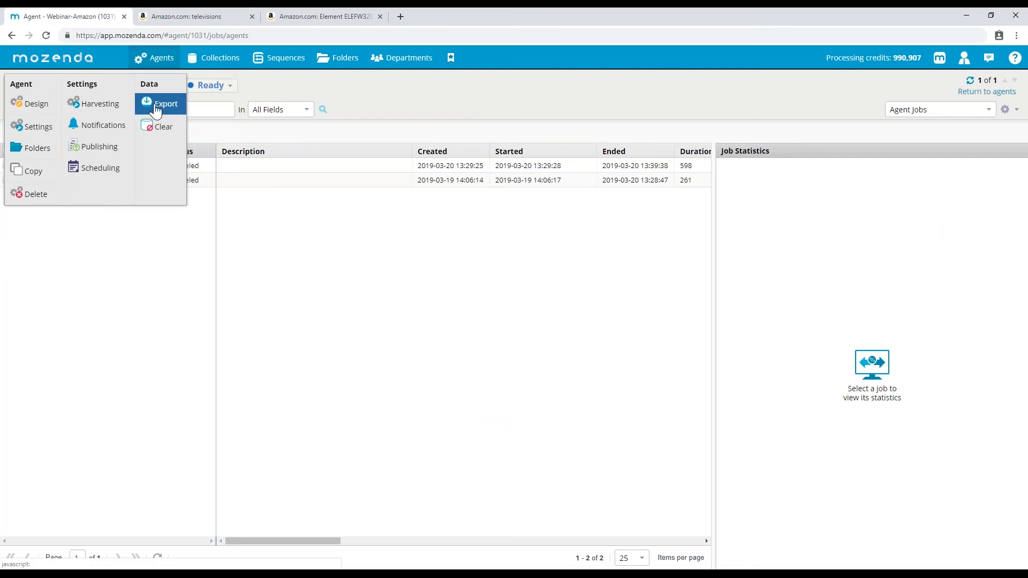
pyautogui.click(155, 101)
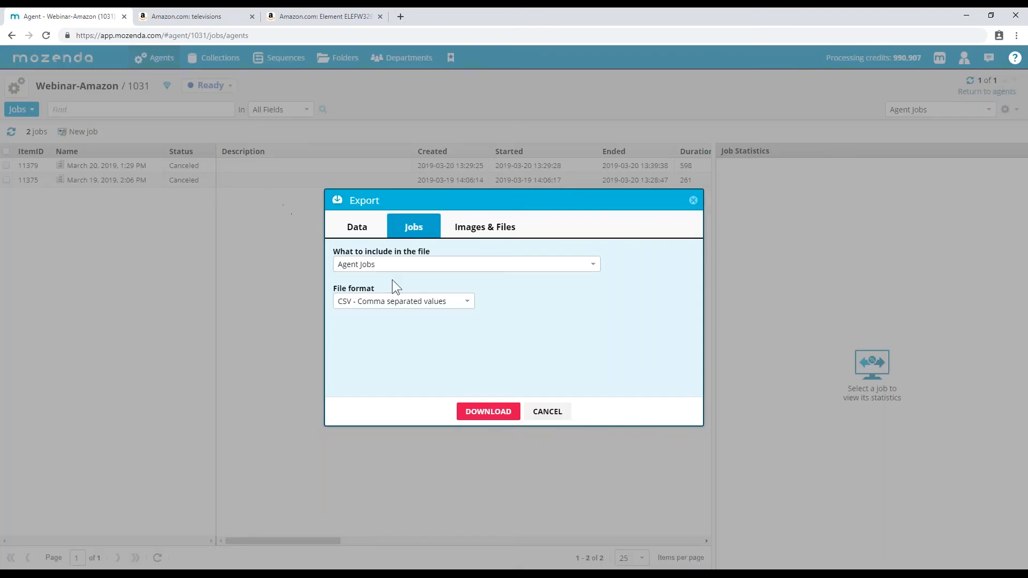
pyautogui.click(494, 233)
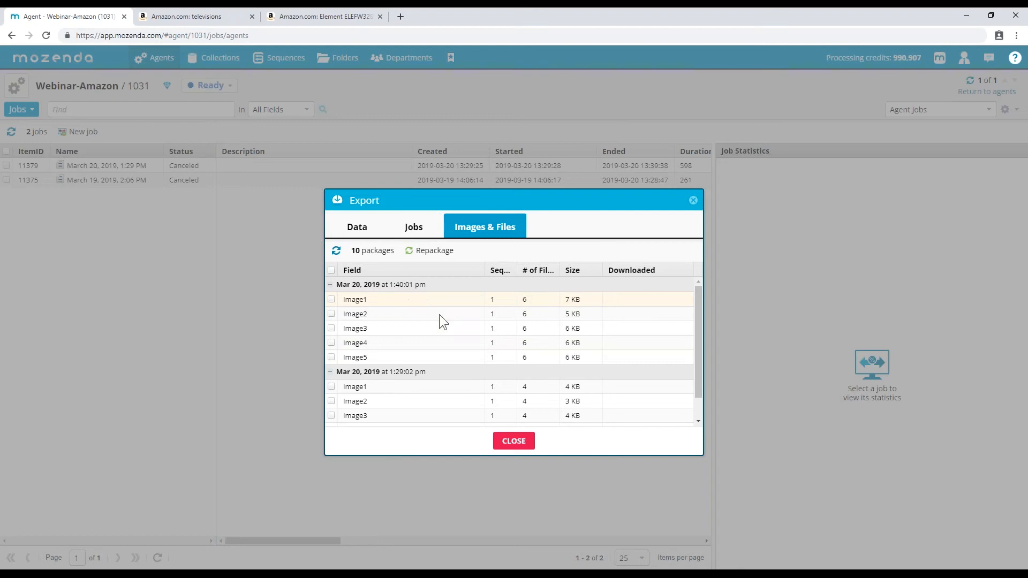
# - Select only the Mar 20, 2019 Image1 package
pyautogui.click(359, 299)
pyautogui.click(362, 314)
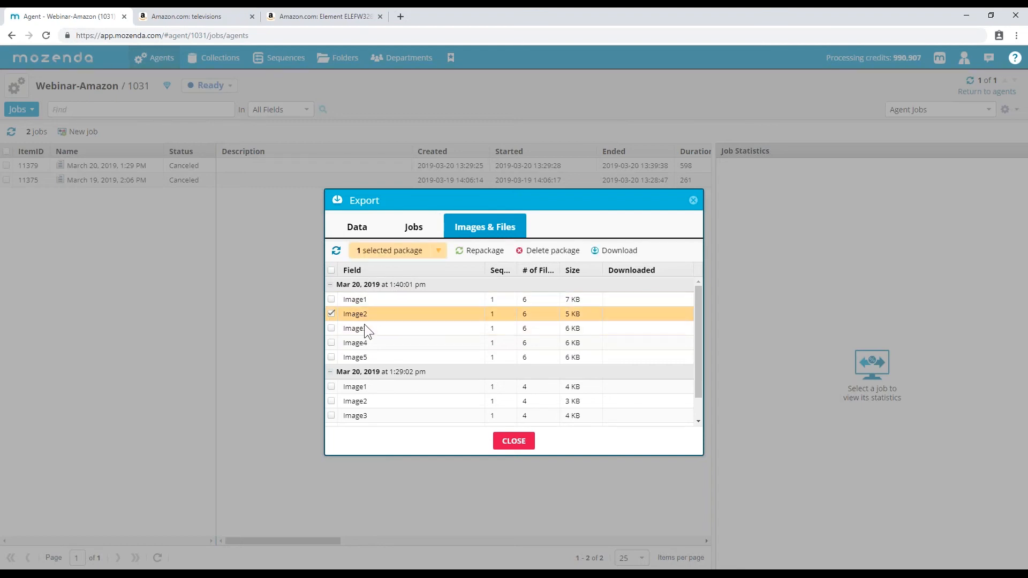
pyautogui.click(331, 300)
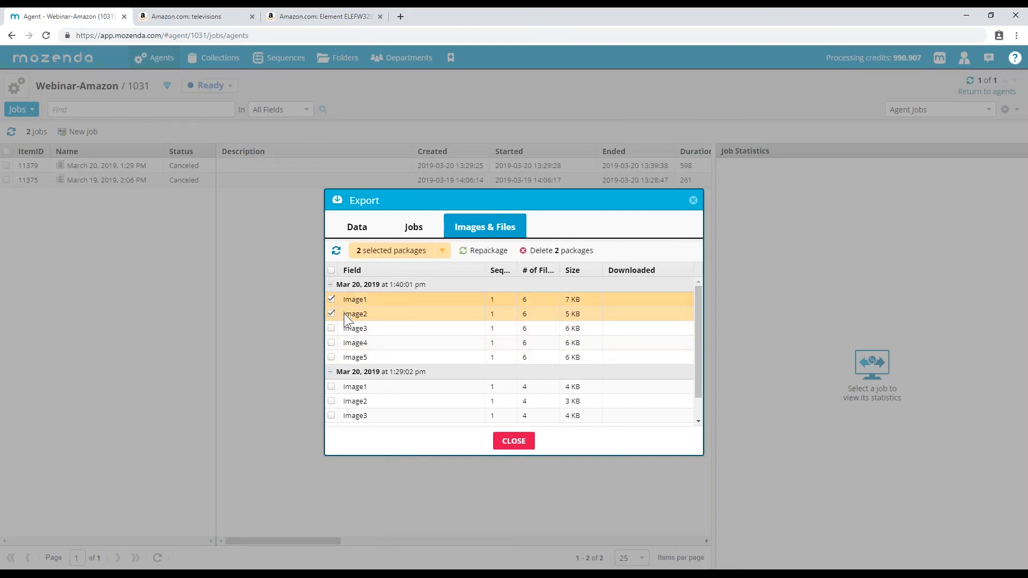
pyautogui.click(333, 310)
pyautogui.click(331, 313)
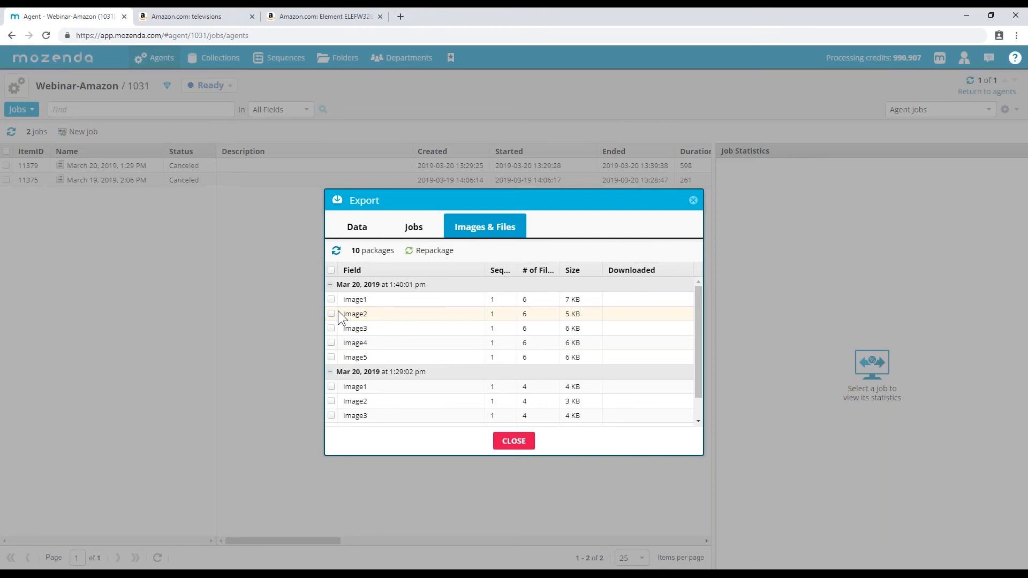
pyautogui.click(375, 303)
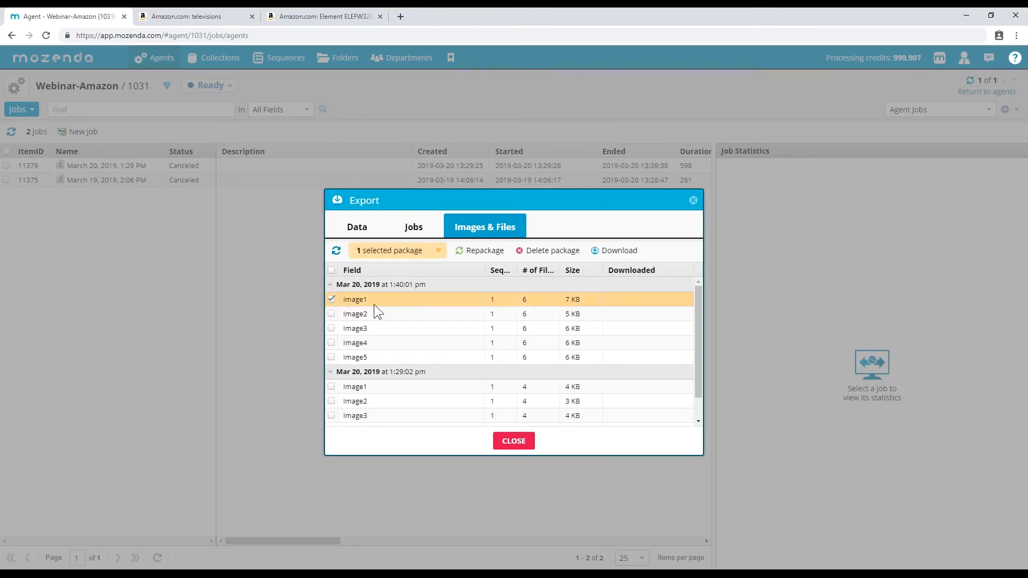
# - Download the Image1 package as a zip and open it, showing JPG files 1006–1011
pyautogui.click(608, 255)
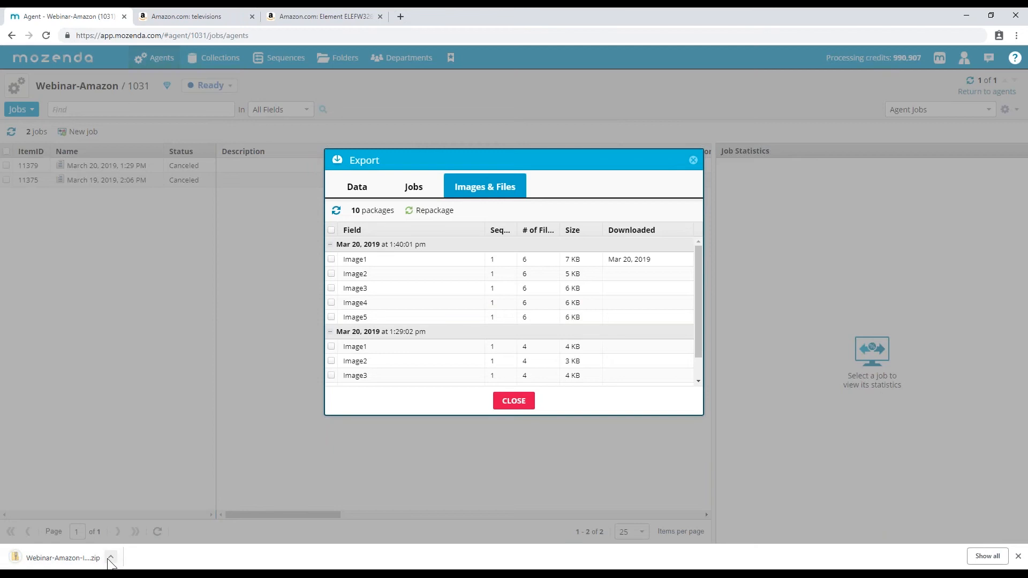
pyautogui.click(58, 557)
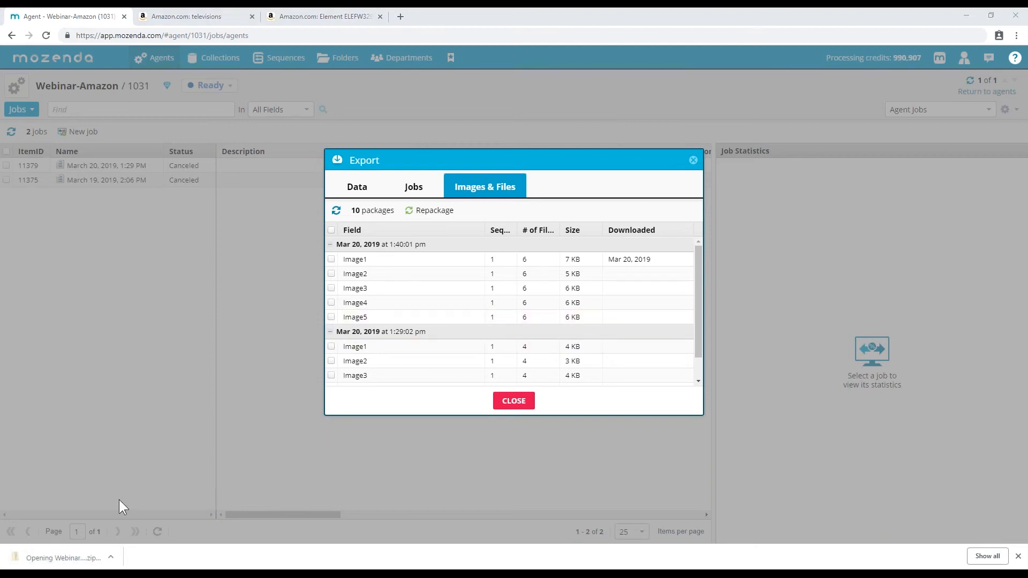
pyautogui.moveTo(142, 153); pyautogui.dragTo(669, 101)
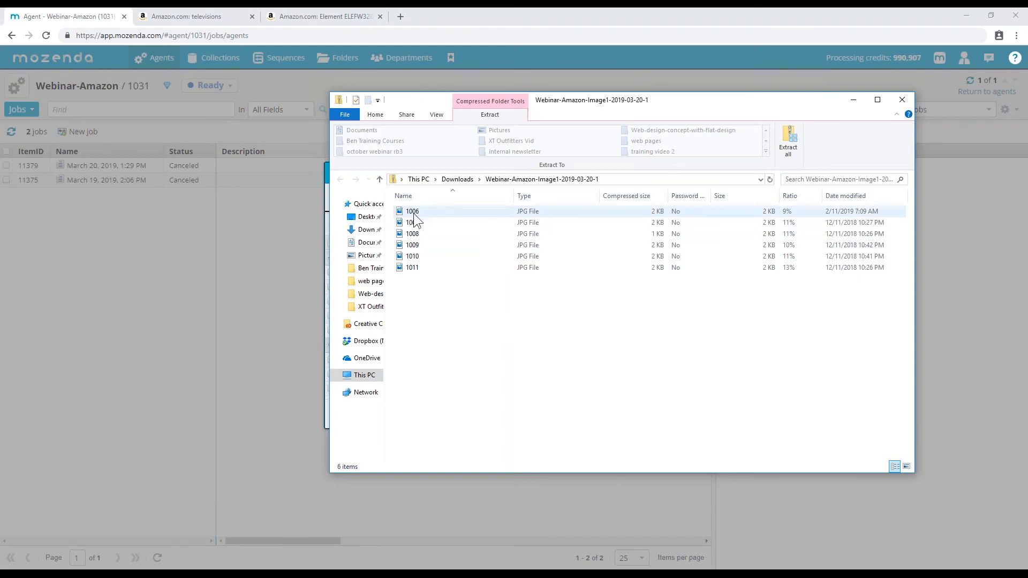
# - Close the Export window and switch the agent back to its captured data table
pyautogui.click(229, 242)
pyautogui.click(513, 415)
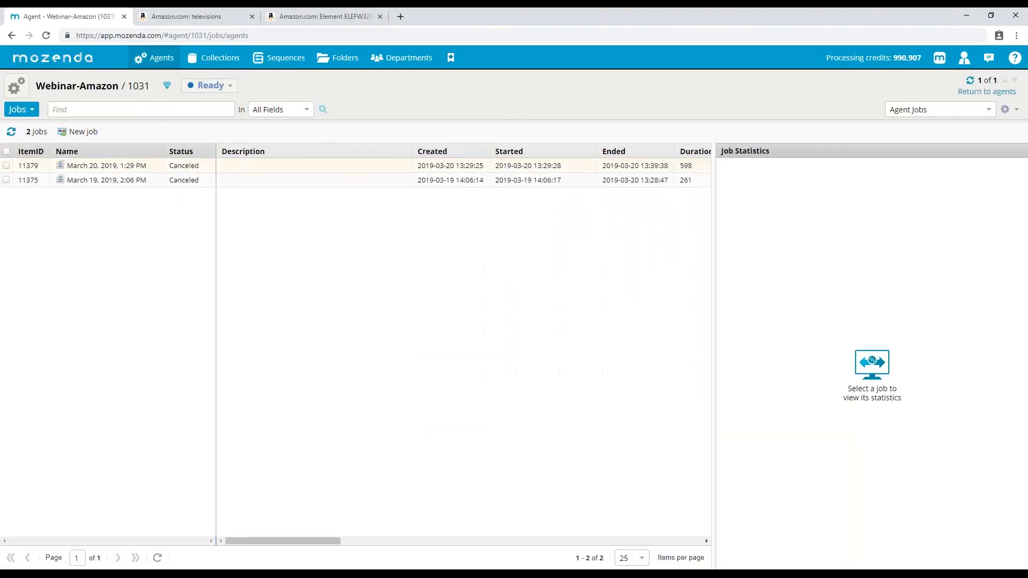
pyautogui.click(21, 110)
pyautogui.click(26, 126)
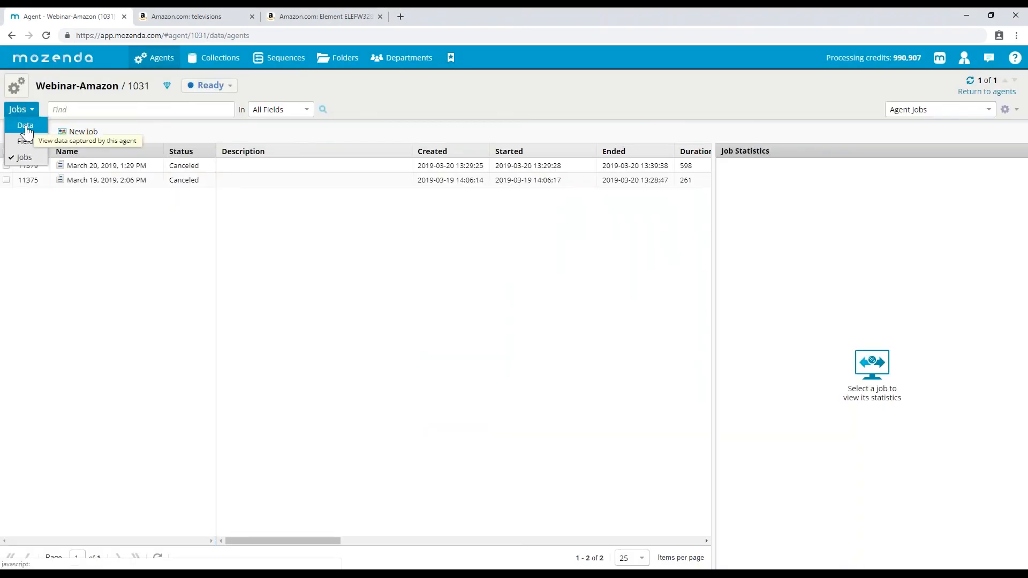
# - Preview 1006.jpg from the zip, then close the photo viewer and zip folder window
pyautogui.click(211, 572)
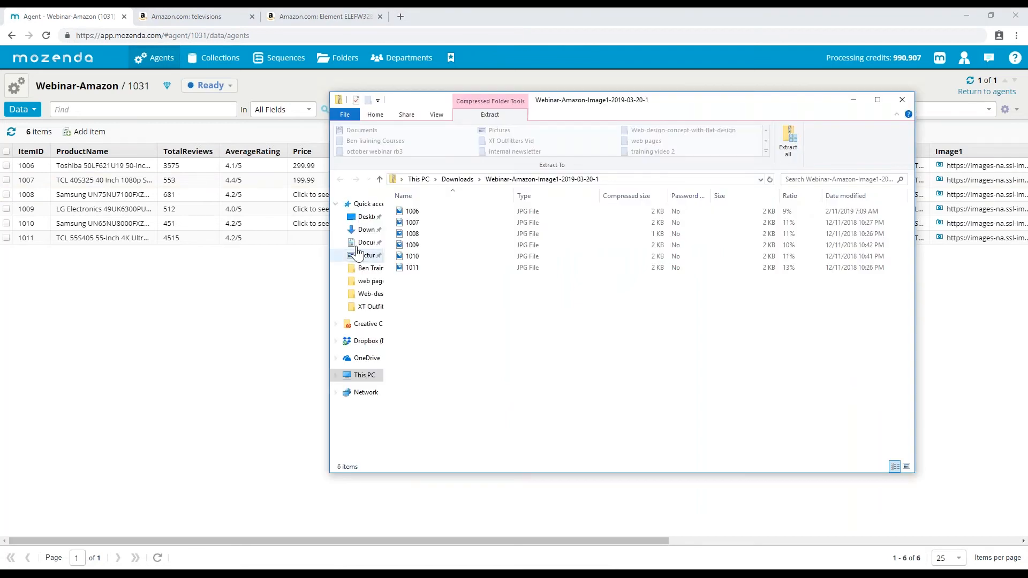
pyautogui.click(416, 211)
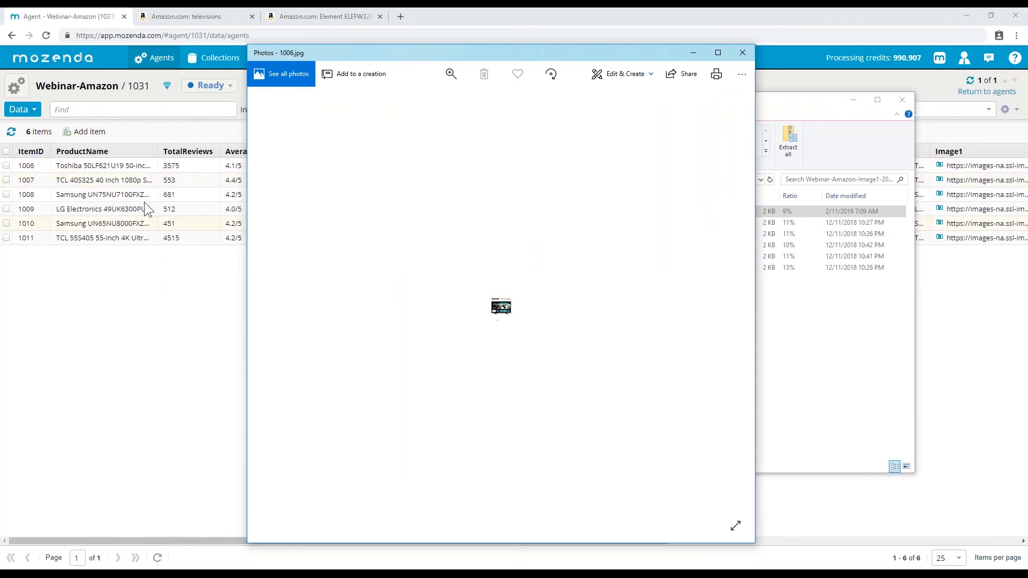
pyautogui.click(741, 52)
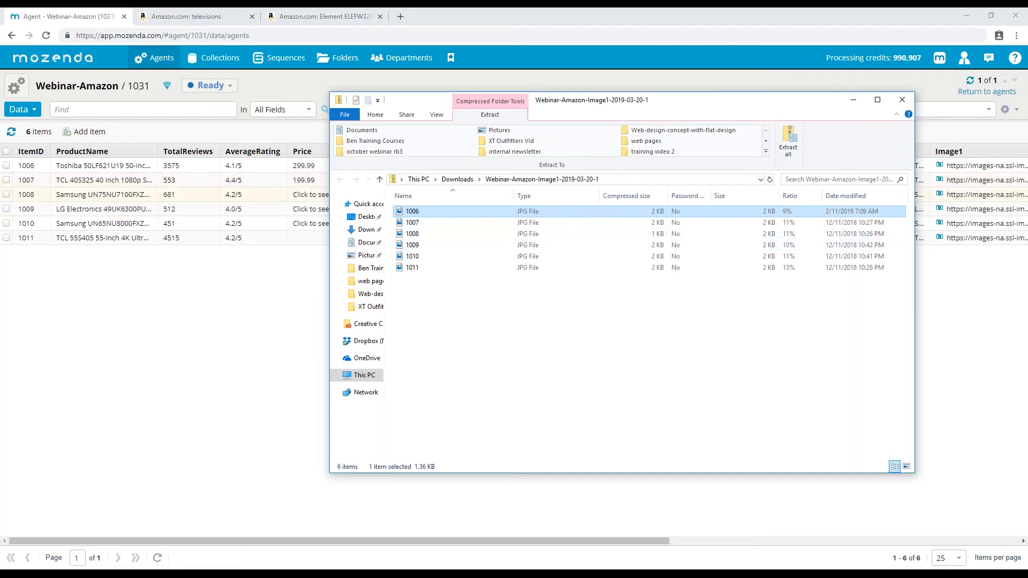
pyautogui.click(903, 100)
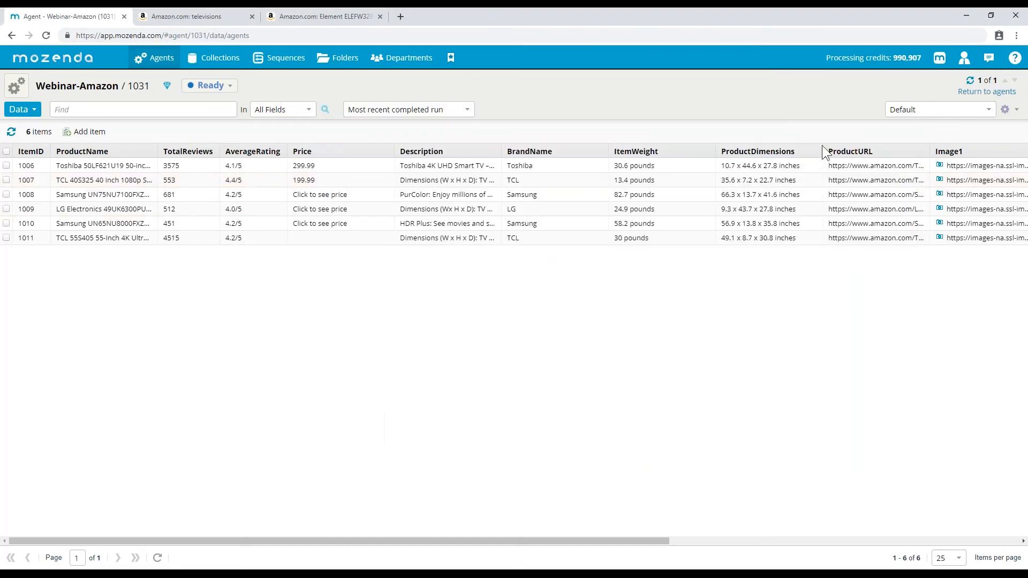
# - Turn on 'Do not create image/file packages' under Harvesting > Behavior and save it
pyautogui.click(15, 91)
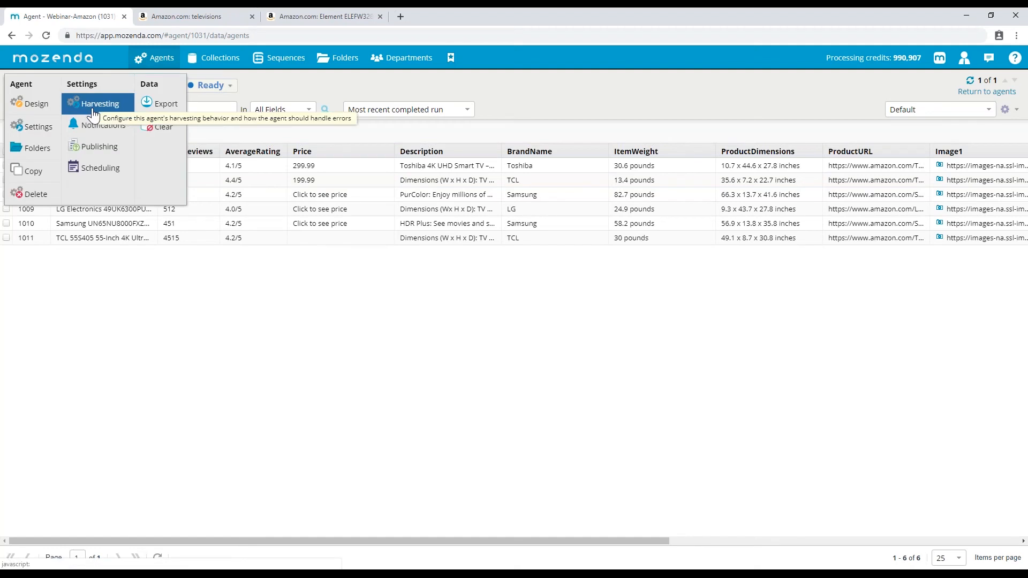
pyautogui.click(96, 105)
pyautogui.click(420, 233)
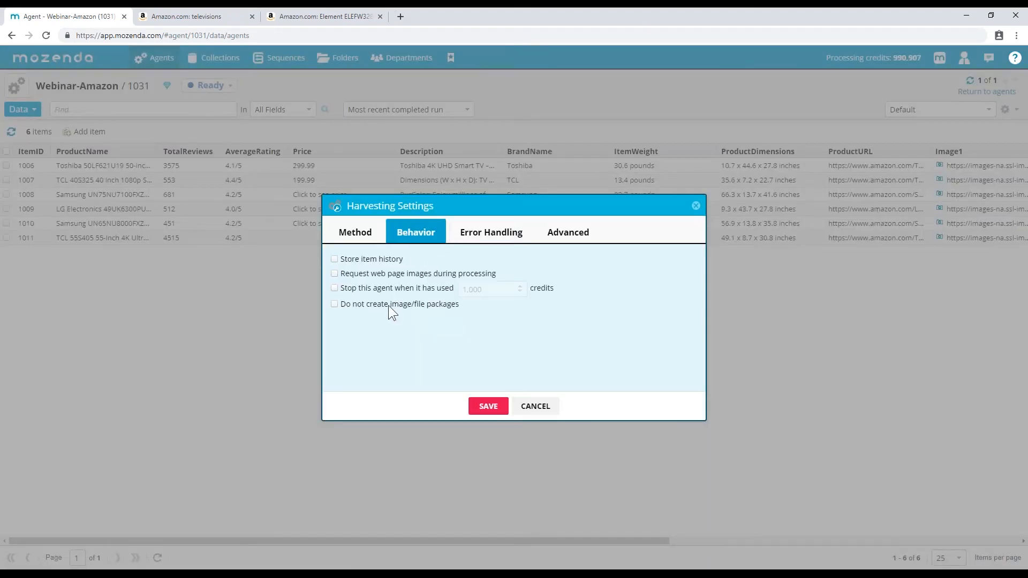
pyautogui.click(335, 304)
pyautogui.click(487, 406)
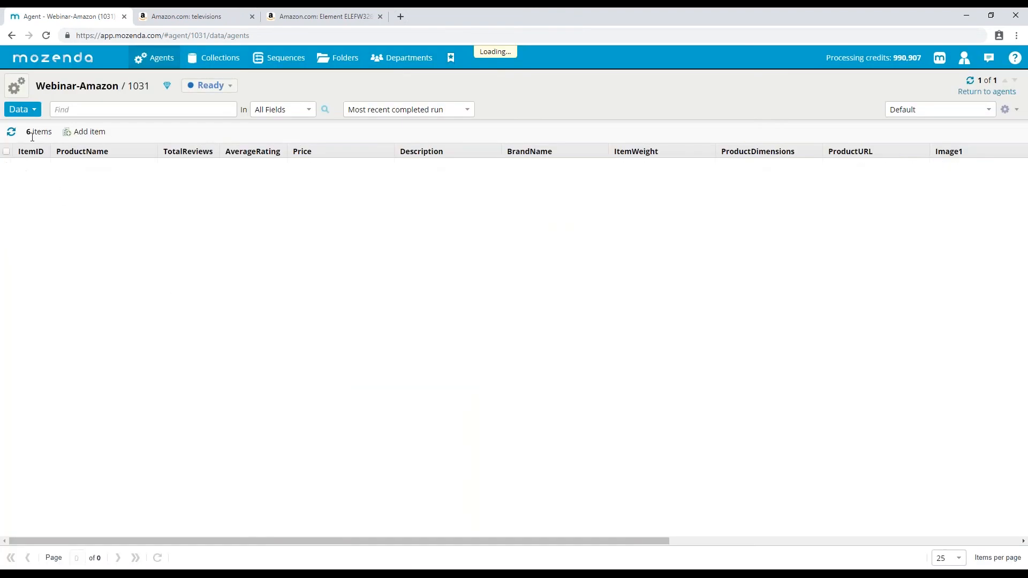
pyautogui.click(24, 114)
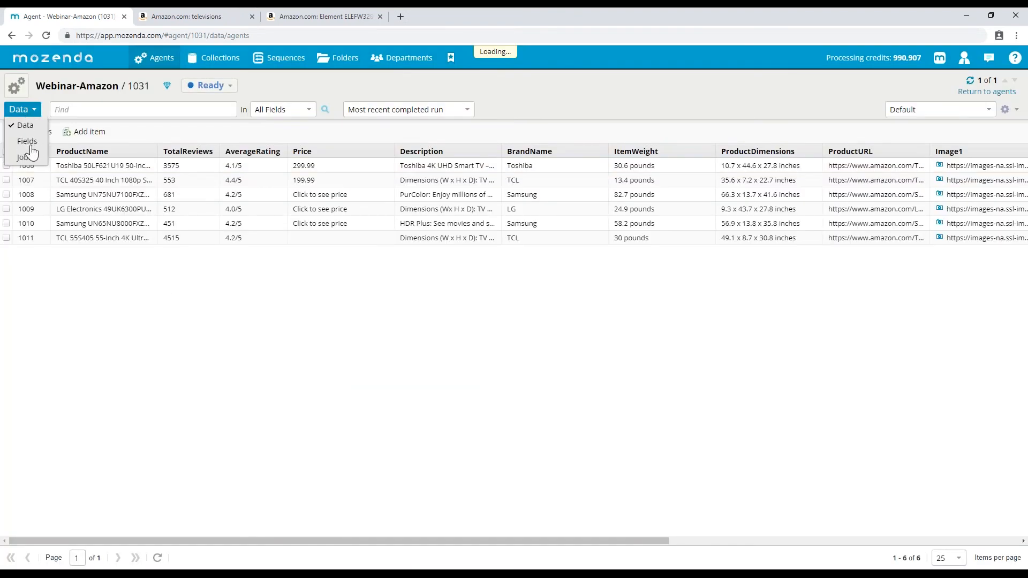
# - List the 15 fields and inspect AverageRating's Format options, leaving it as Text
pyautogui.click(26, 142)
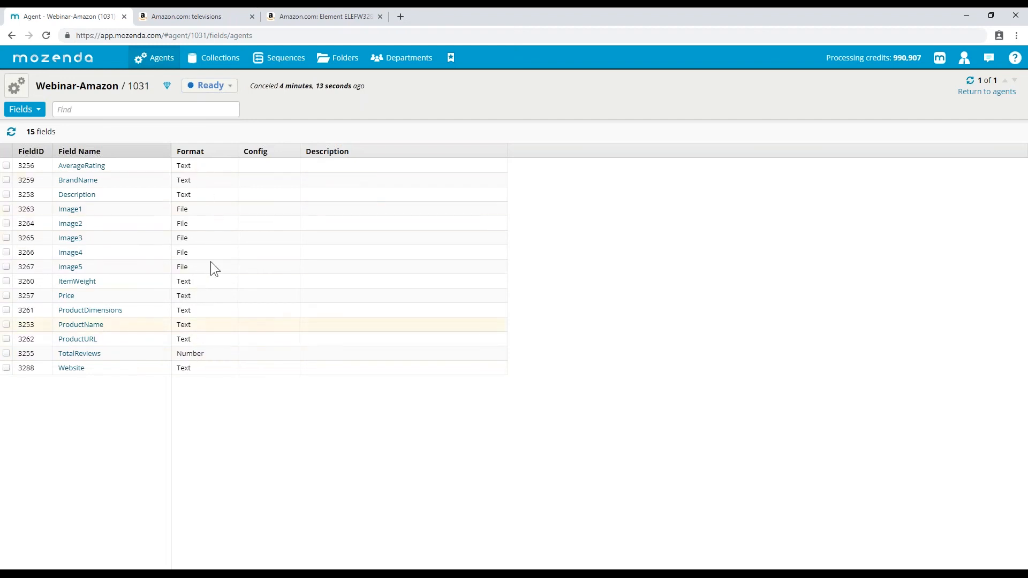
pyautogui.click(97, 169)
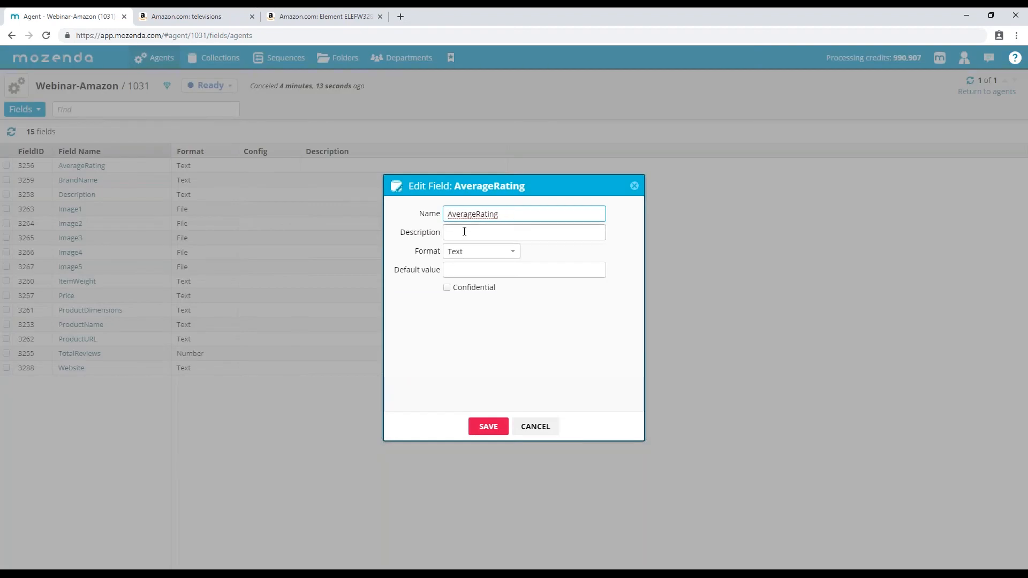
pyautogui.click(464, 231)
pyautogui.click(511, 253)
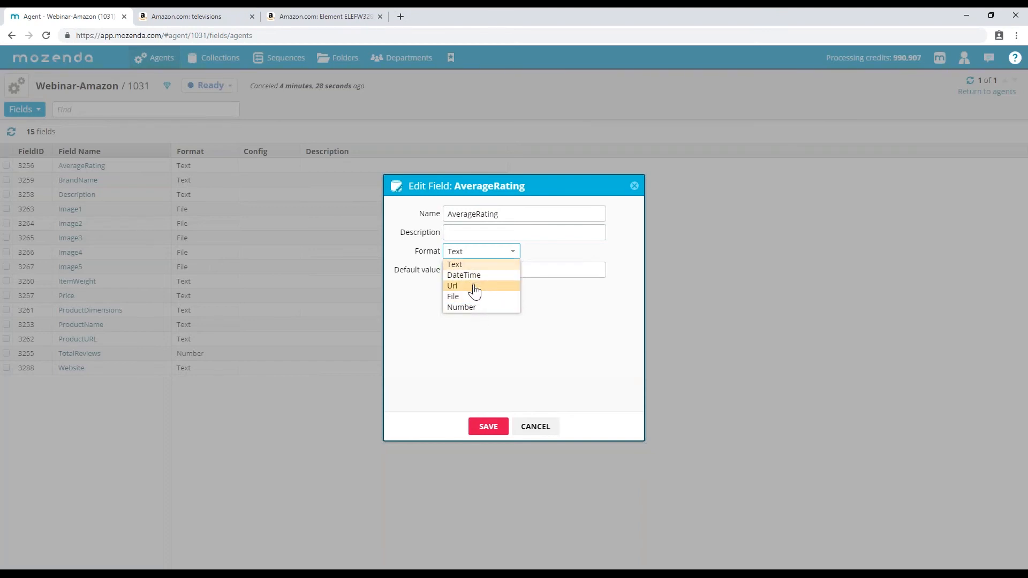
pyautogui.click(478, 264)
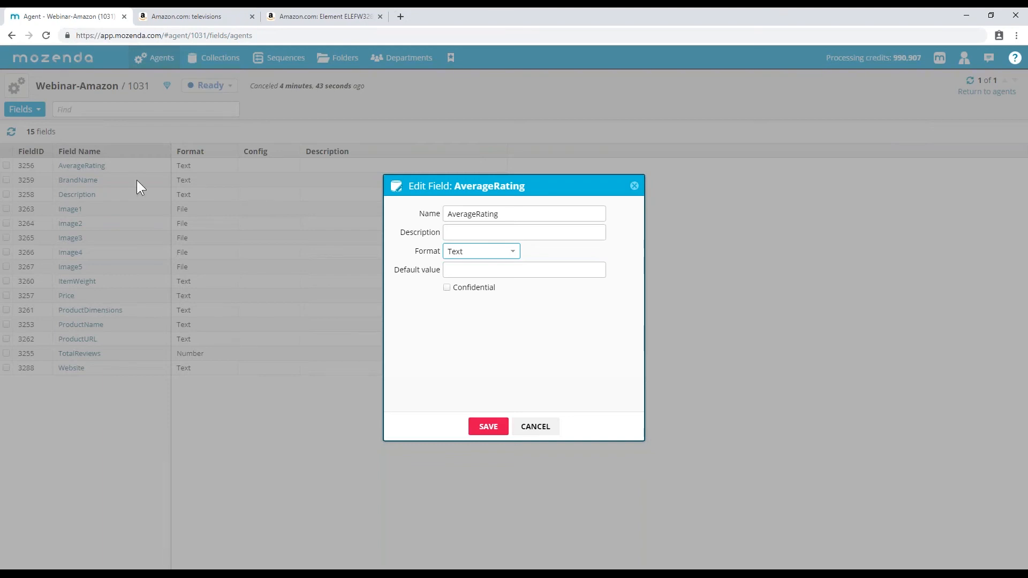
pyautogui.click(448, 288)
pyautogui.click(535, 427)
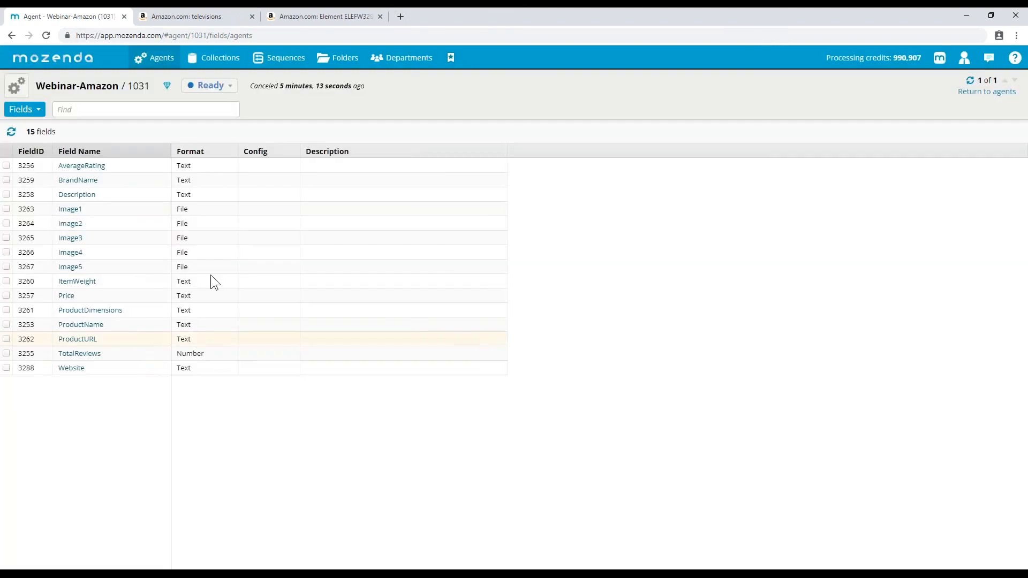
# - Open the Image1 field settings and keep its Format set to File
pyautogui.click(68, 211)
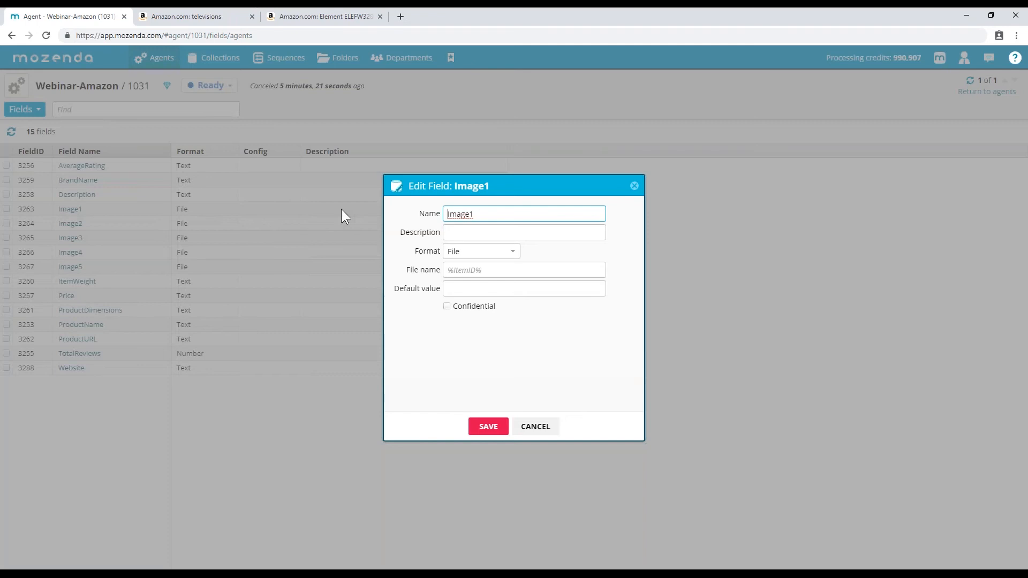
pyautogui.click(467, 256)
pyautogui.click(467, 262)
pyautogui.click(470, 270)
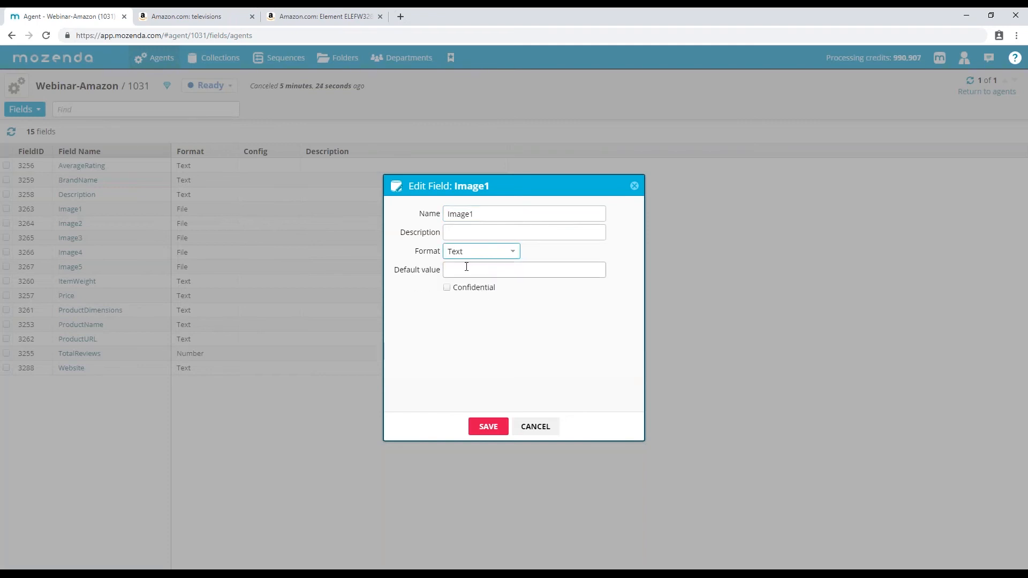
pyautogui.click(476, 259)
pyautogui.click(471, 299)
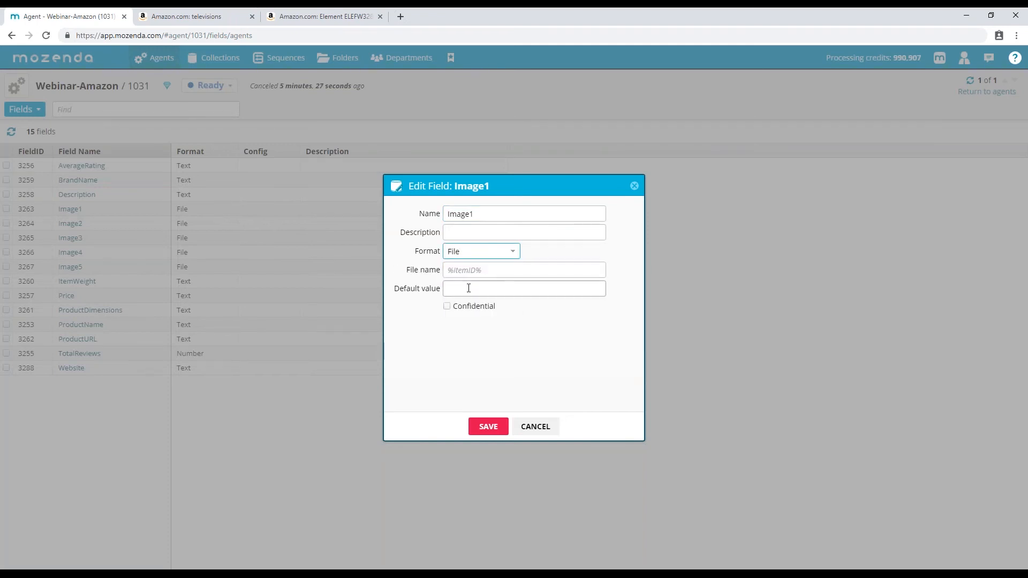
# - Set Image1's File name to %ProductName% and save the field
pyautogui.click(469, 269)
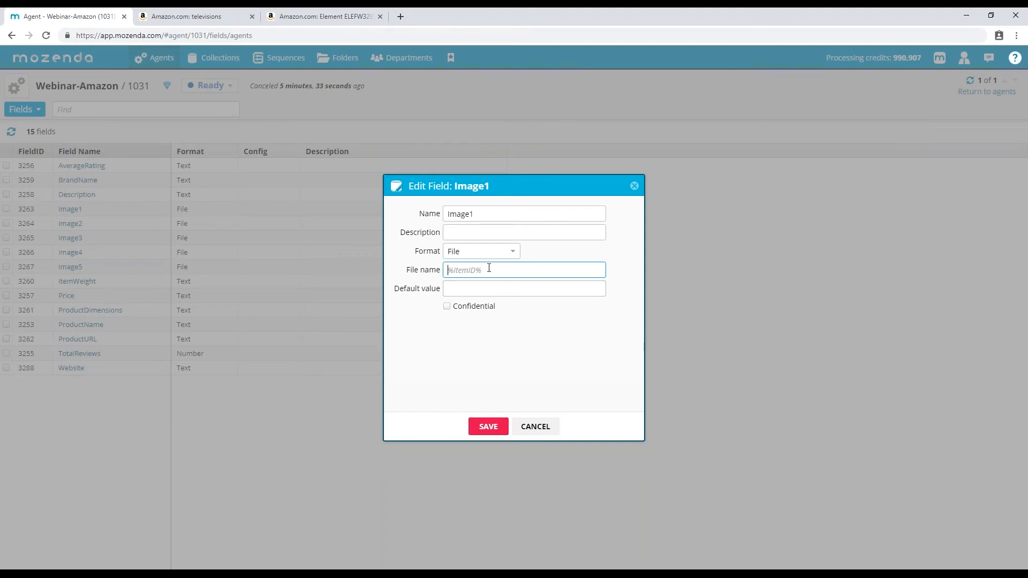
pyautogui.write('%%ProductBane')
pyautogui.press('BackSpace')
pyautogui.press('BackSpace')
pyautogui.press('BackSpace')
pyautogui.press('BackSpace')
pyautogui.write('Name')
pyautogui.doubleClick(506, 270)
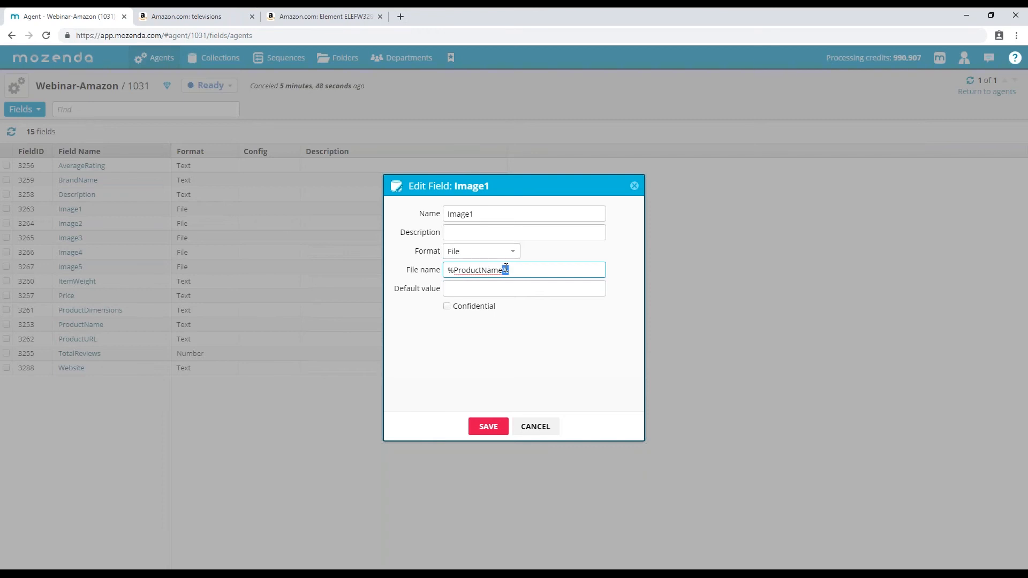
pyautogui.doubleClick(444, 274)
pyautogui.click(501, 359)
pyautogui.click(490, 426)
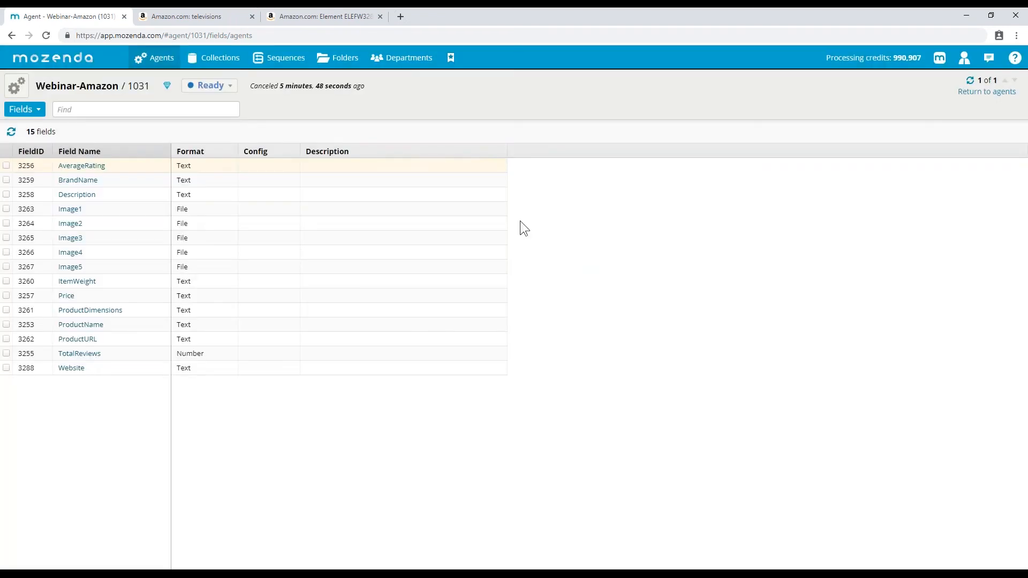
pyautogui.click(16, 85)
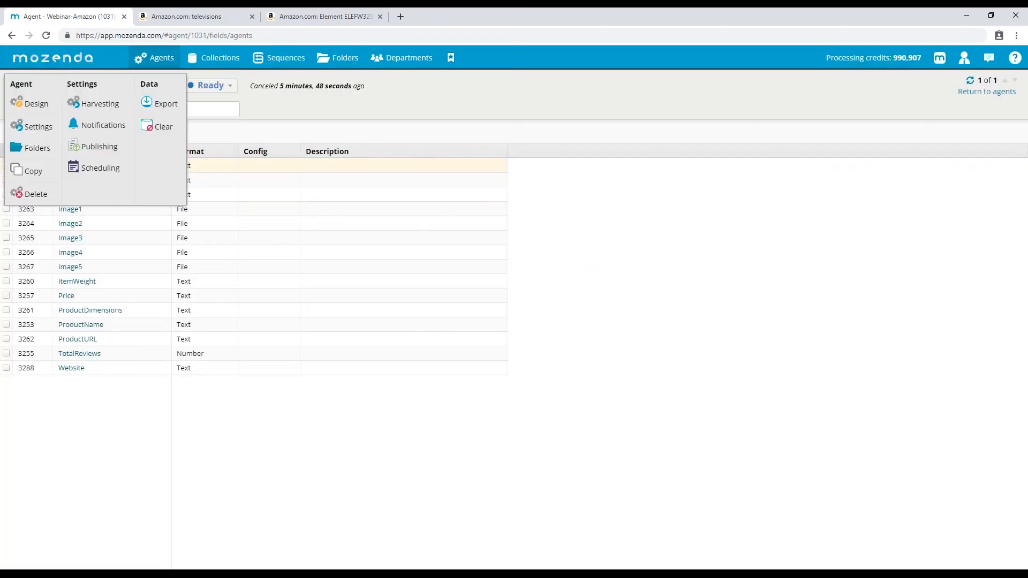
# - Repackage the agent's image and file packages from Export's Images & Files tab, then close it
pyautogui.click(155, 104)
pyautogui.click(504, 230)
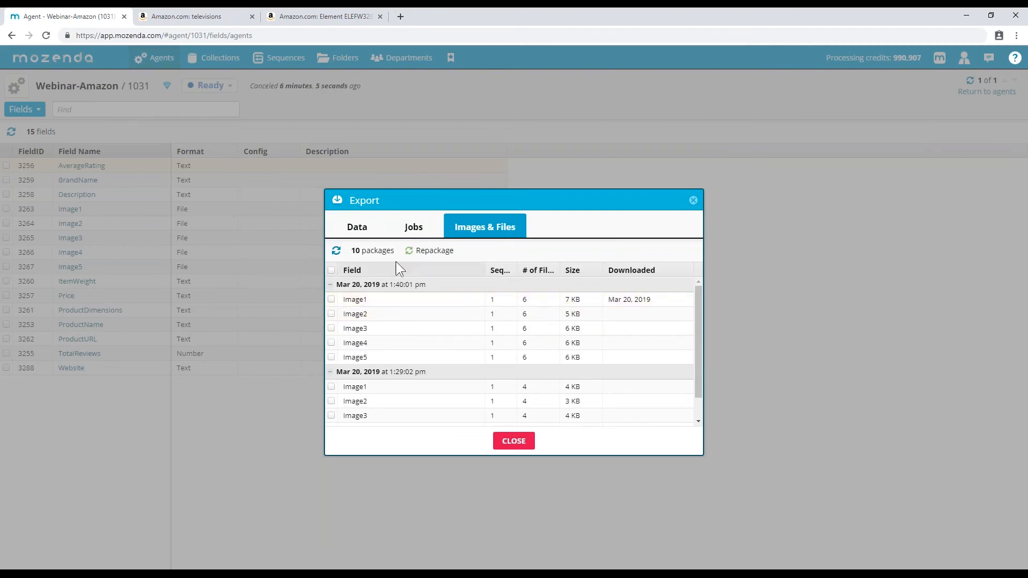
pyautogui.click(435, 250)
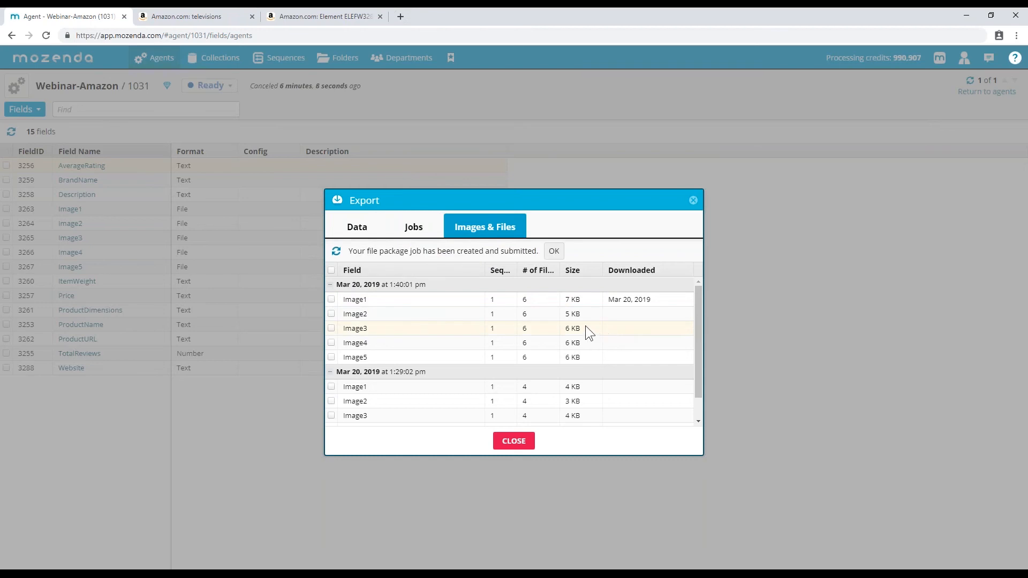
pyautogui.click(554, 251)
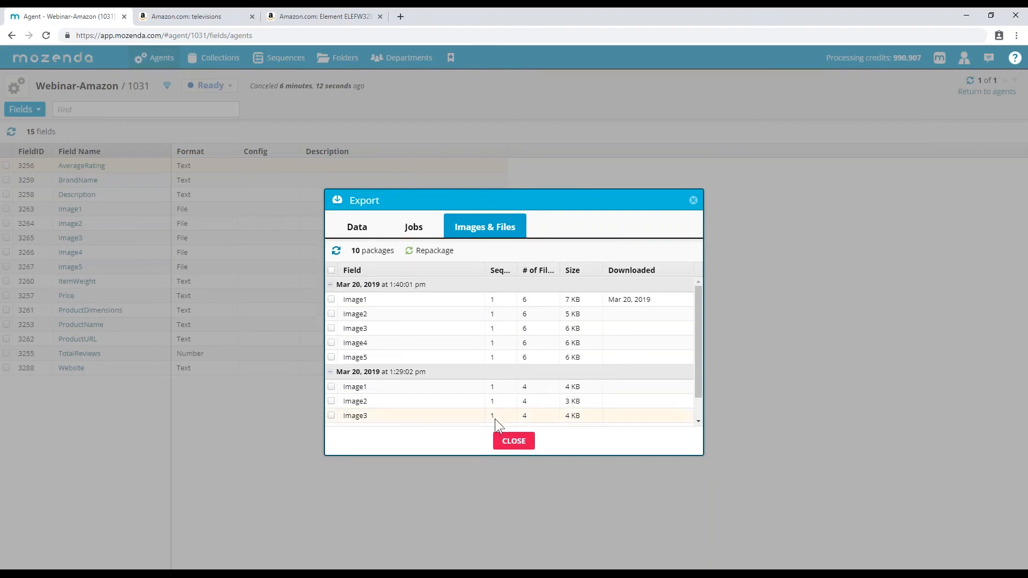
pyautogui.click(512, 445)
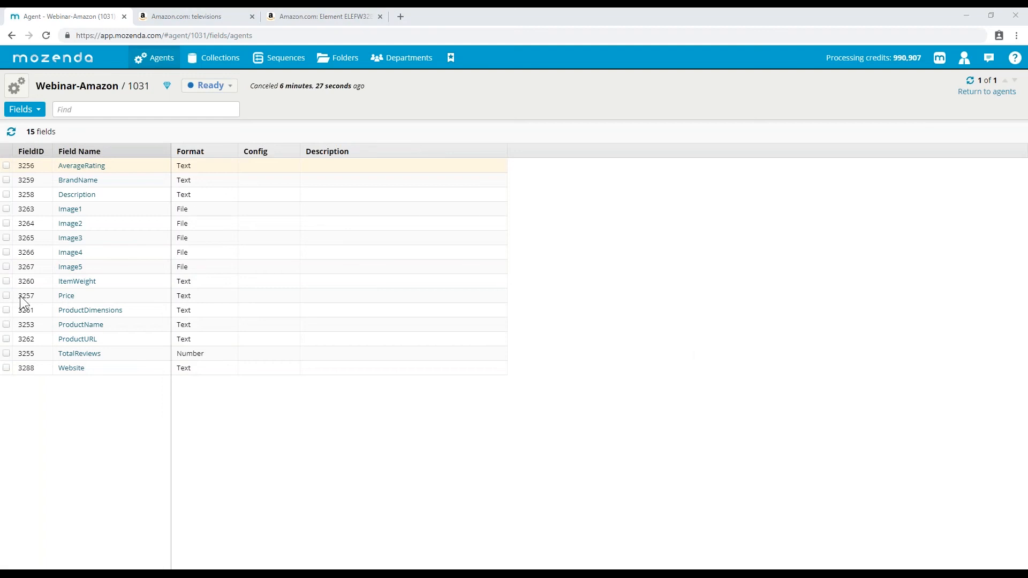
# - Preview the Once, Interval, Daily and Every weekday 12:00 PM schedules without saving any
pyautogui.click(16, 86)
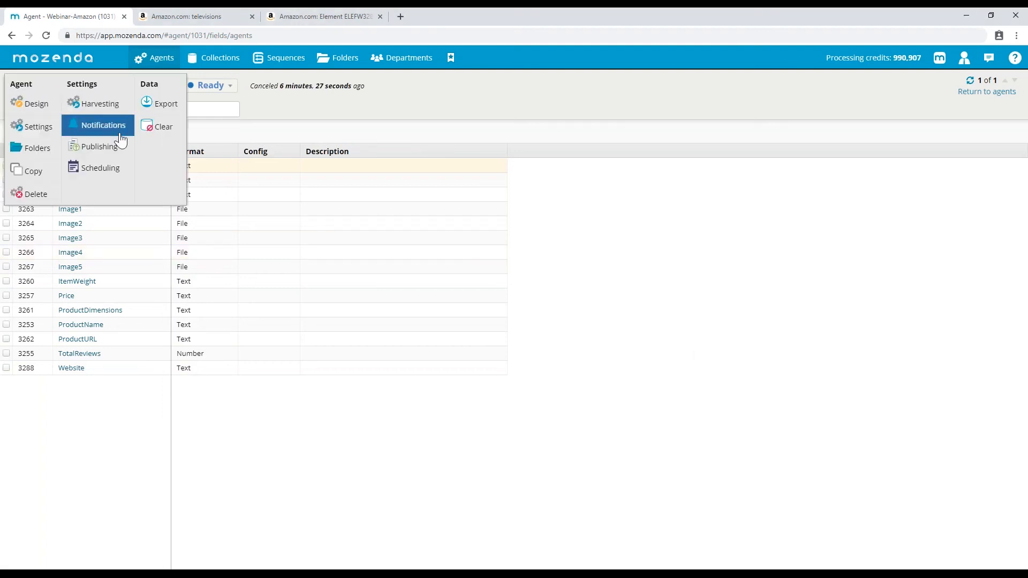
pyautogui.click(120, 172)
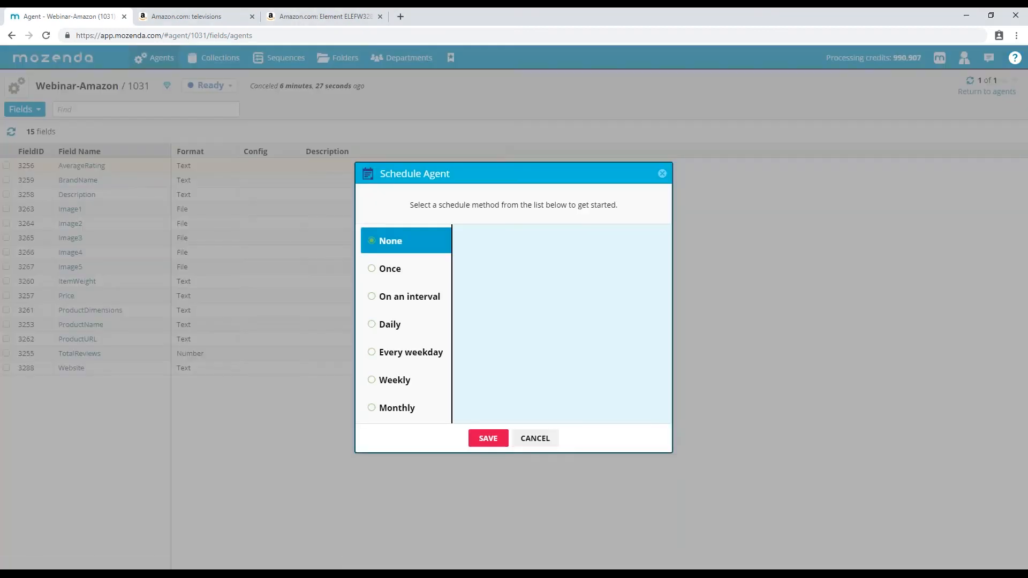
pyautogui.click(398, 276)
pyautogui.click(406, 298)
pyautogui.click(401, 327)
pyautogui.click(406, 365)
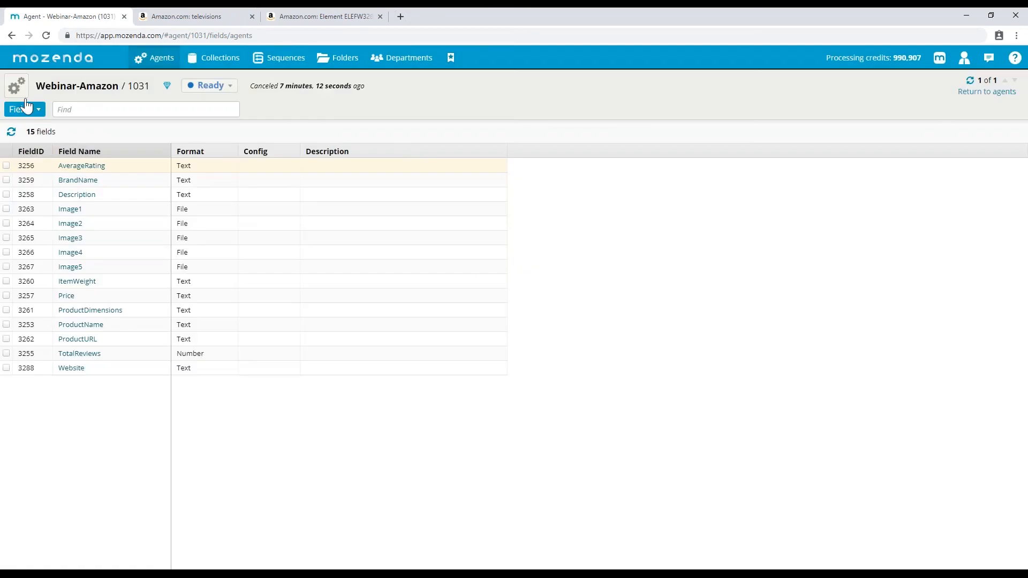
pyautogui.click(20, 93)
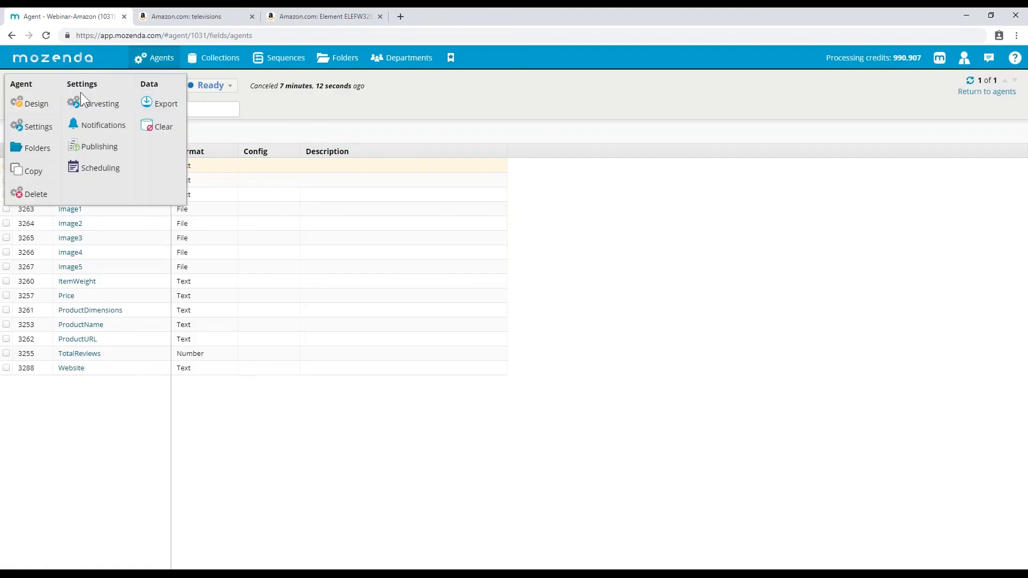
# - Confirm Export's Images & Files tab now lists 15 packages still packaging, then close it
pyautogui.click(167, 104)
pyautogui.click(471, 228)
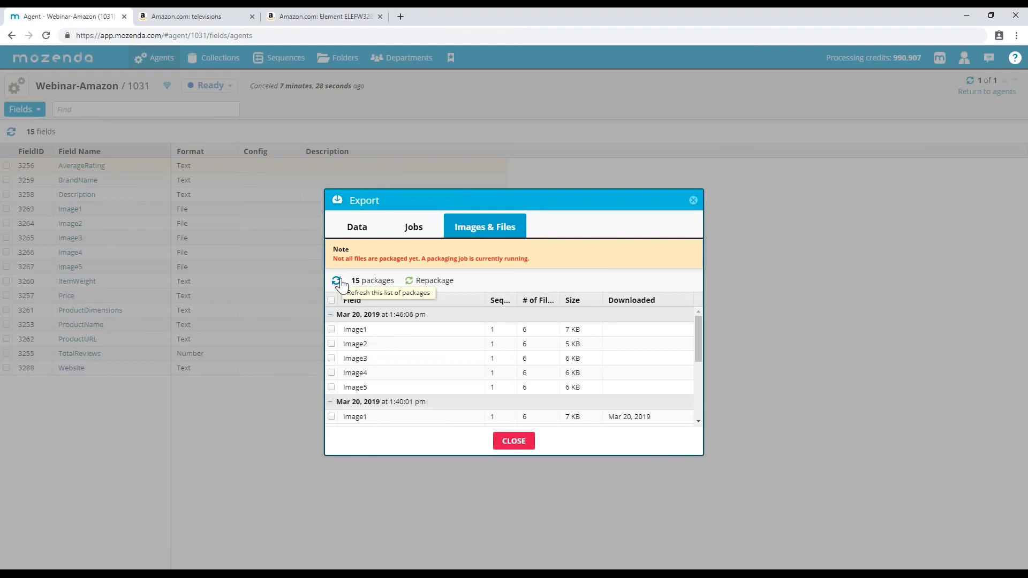
pyautogui.click(359, 332)
pyautogui.click(366, 333)
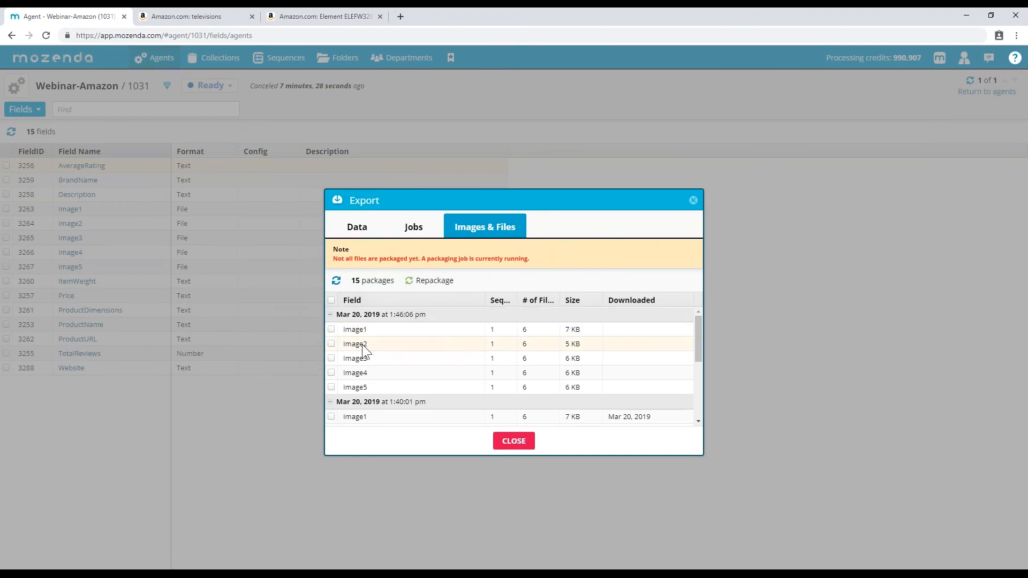
pyautogui.click(521, 444)
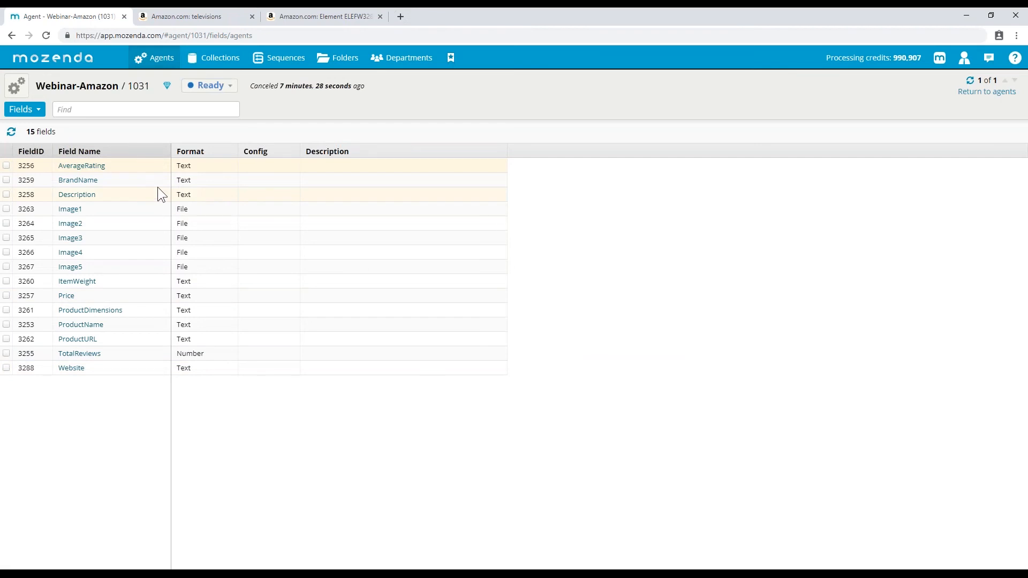
pyautogui.click(15, 81)
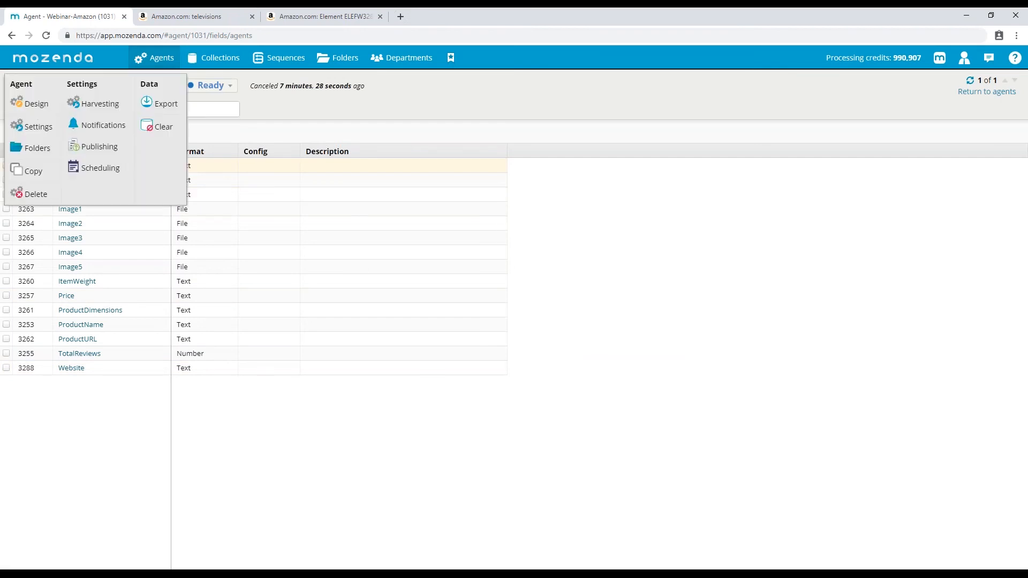
pyautogui.click(101, 156)
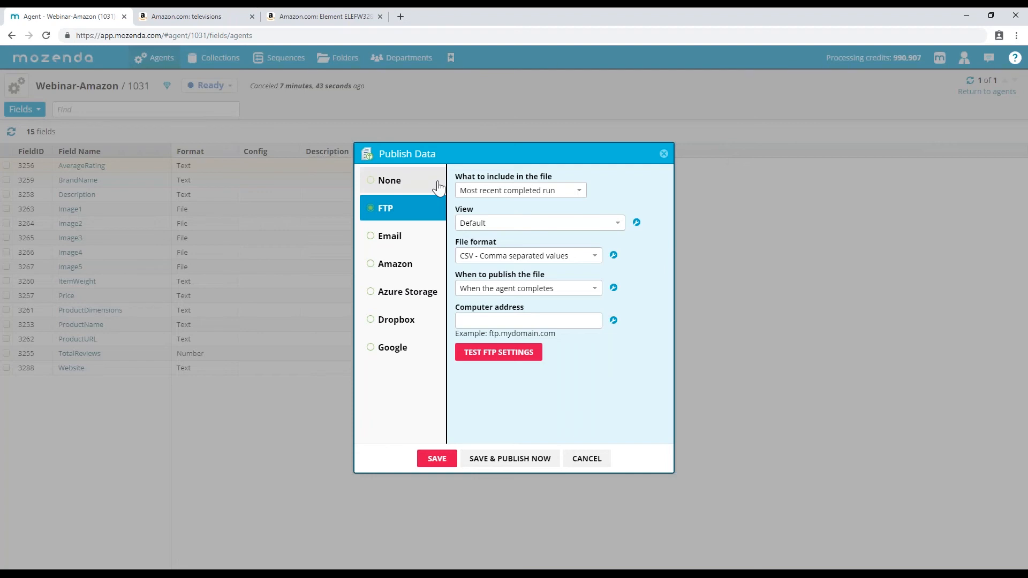
pyautogui.click(400, 241)
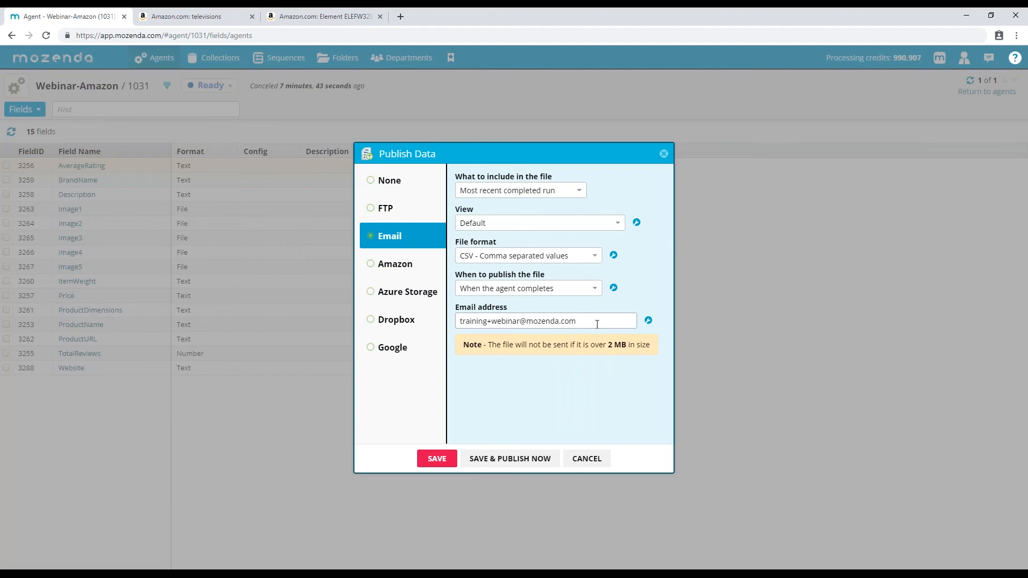
pyautogui.click(637, 227)
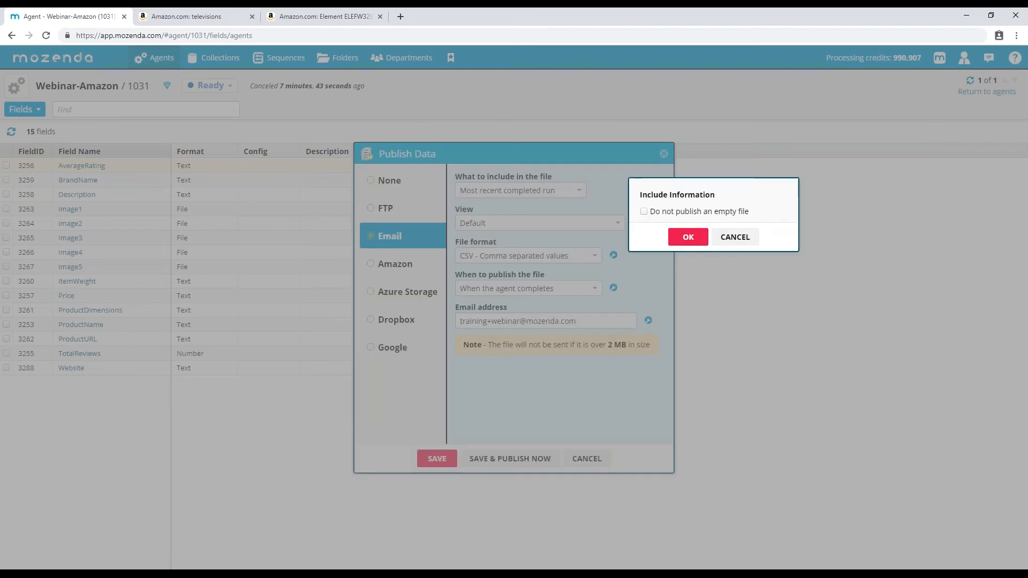
pyautogui.click(724, 237)
pyautogui.click(408, 265)
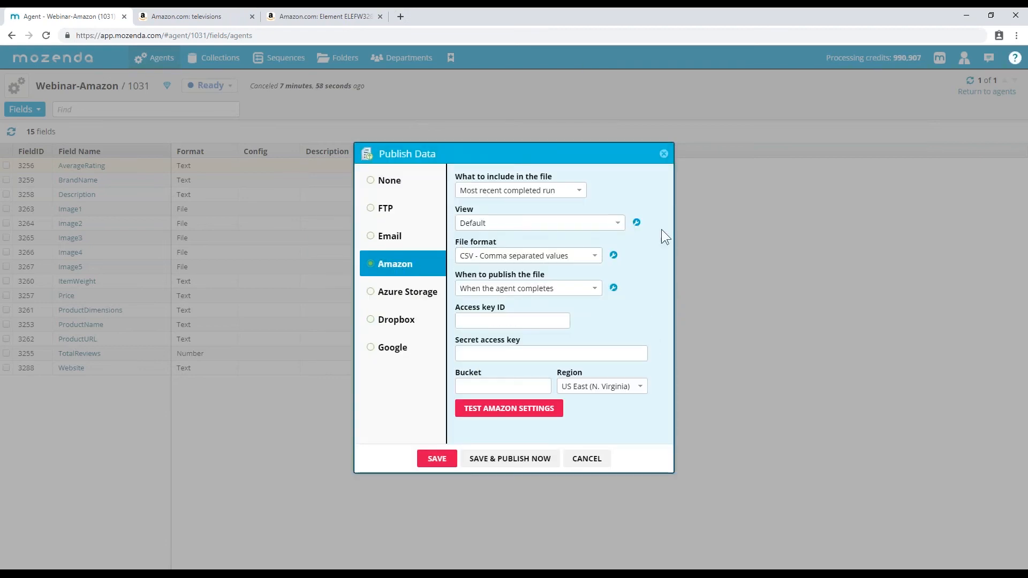
pyautogui.click(637, 224)
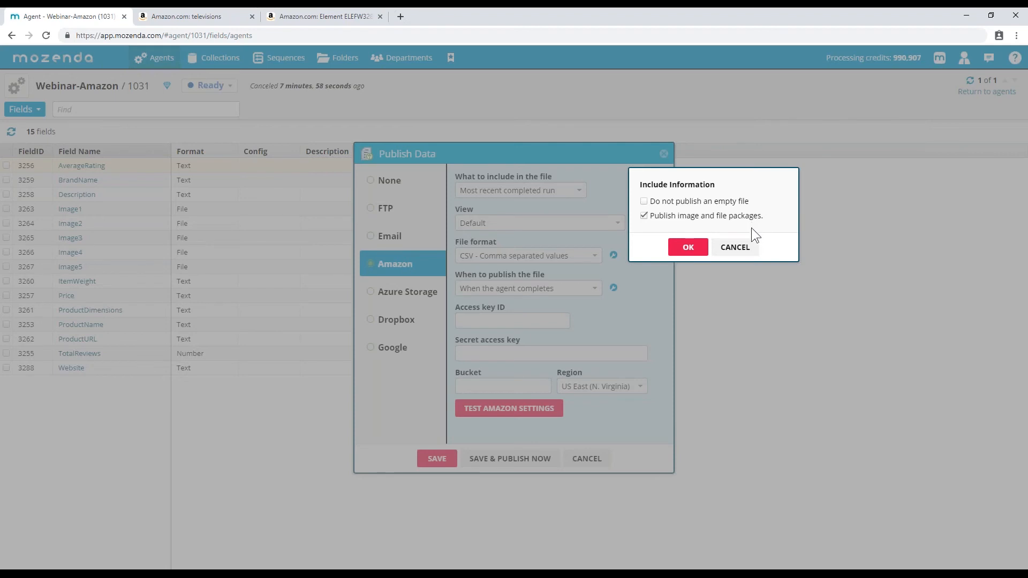
pyautogui.click(749, 246)
pyautogui.click(426, 245)
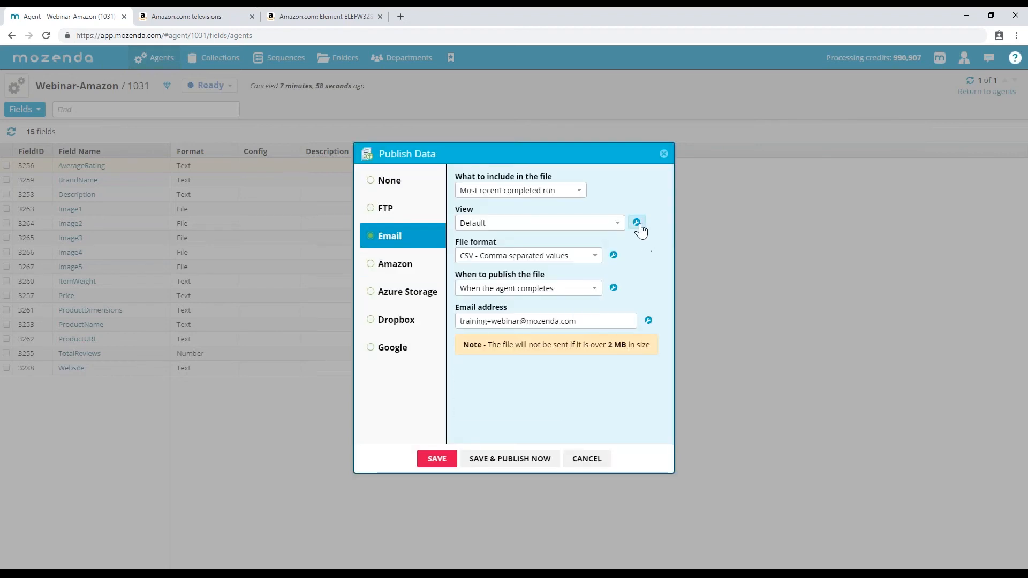
pyautogui.click(637, 223)
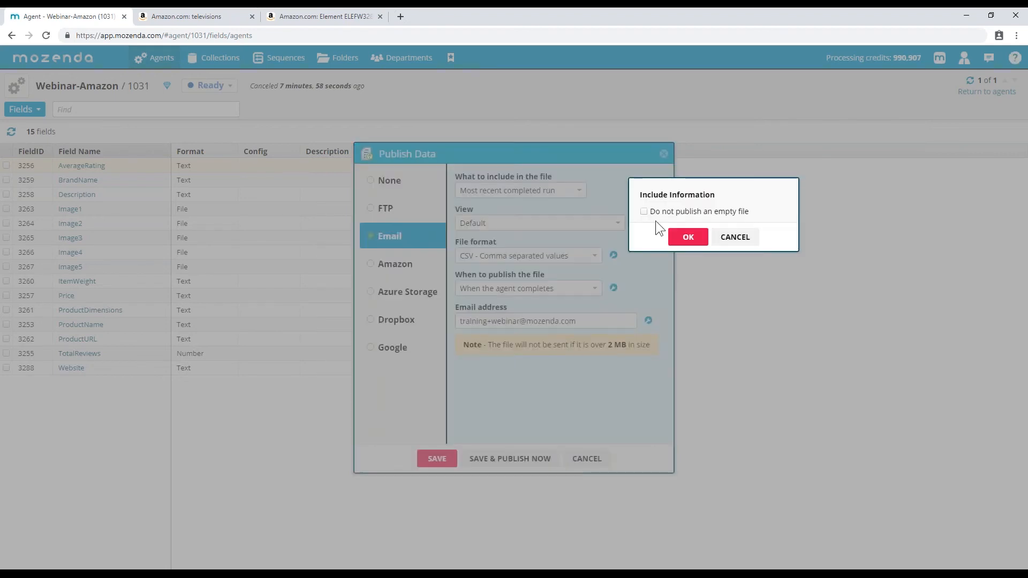
pyautogui.click(737, 241)
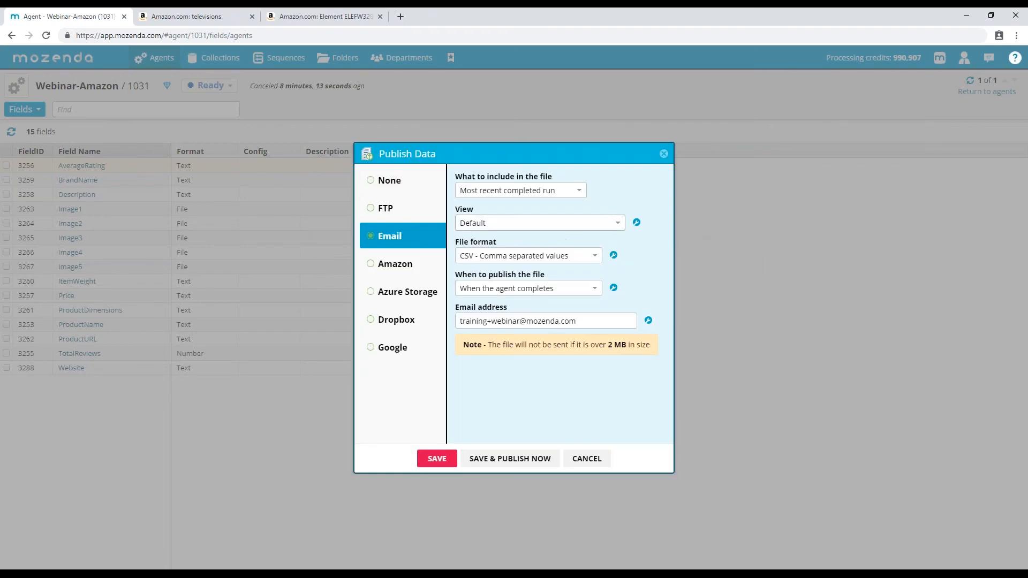
pyautogui.click(557, 289)
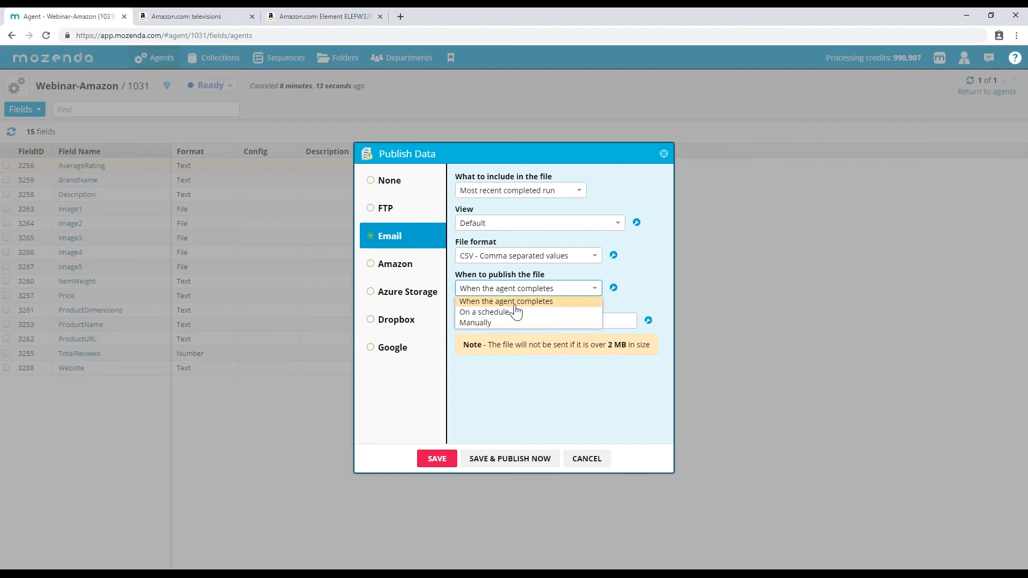
pyautogui.click(630, 261)
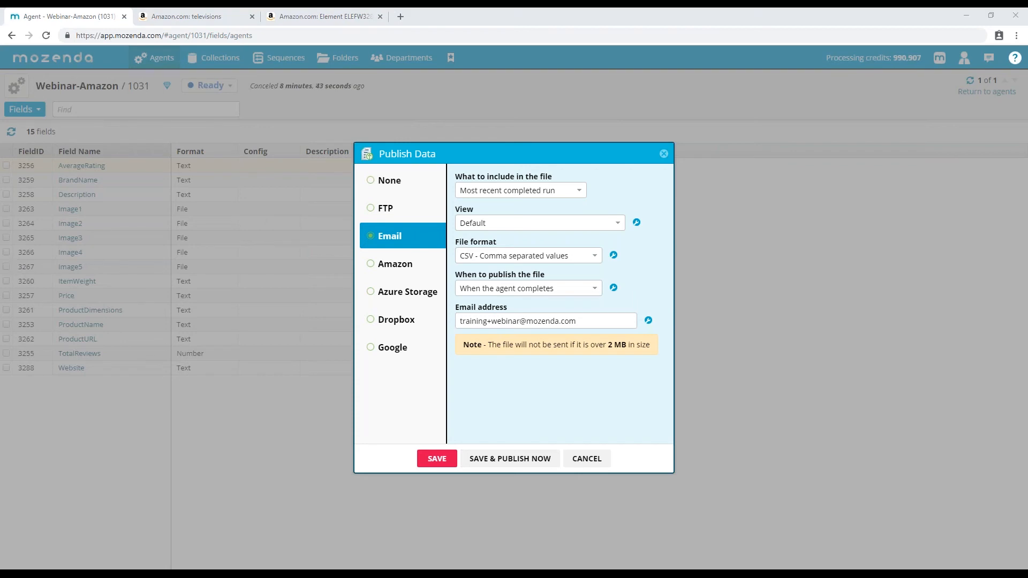
pyautogui.click(582, 459)
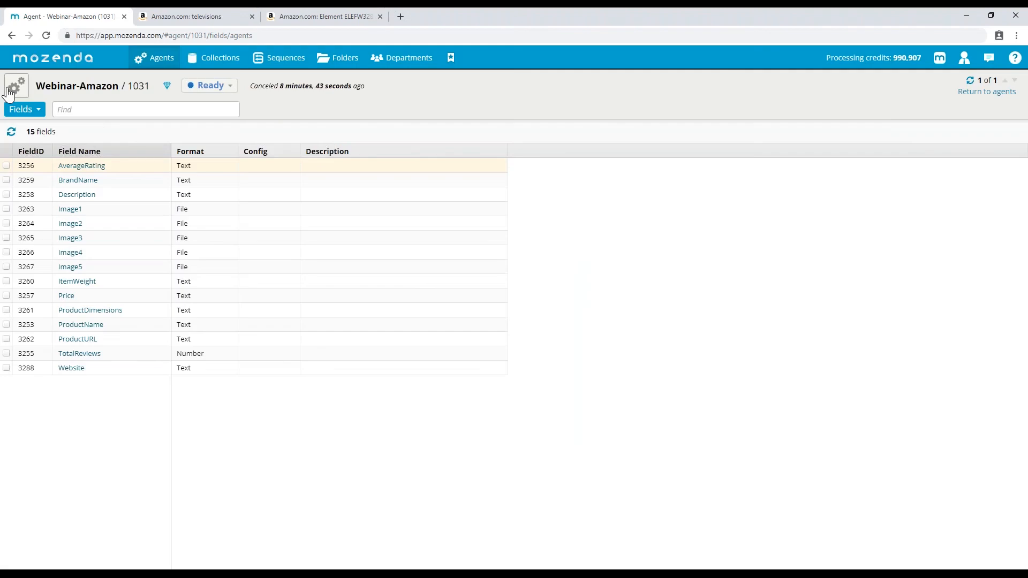
pyautogui.click(10, 92)
# - Download the newest Image1 package from Export's Images & Files as a zip and open it
pyautogui.click(160, 103)
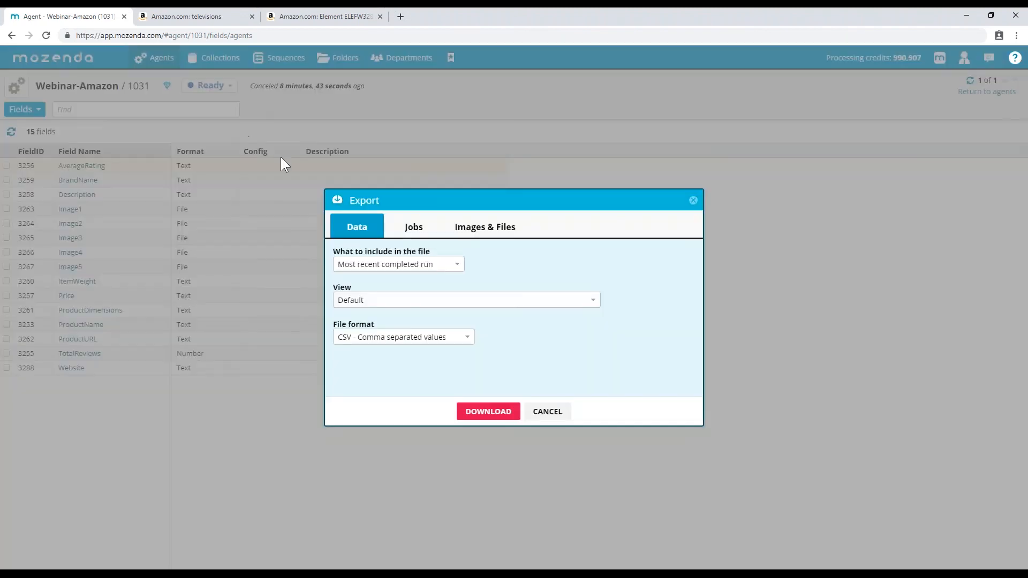
pyautogui.click(468, 230)
pyautogui.click(364, 299)
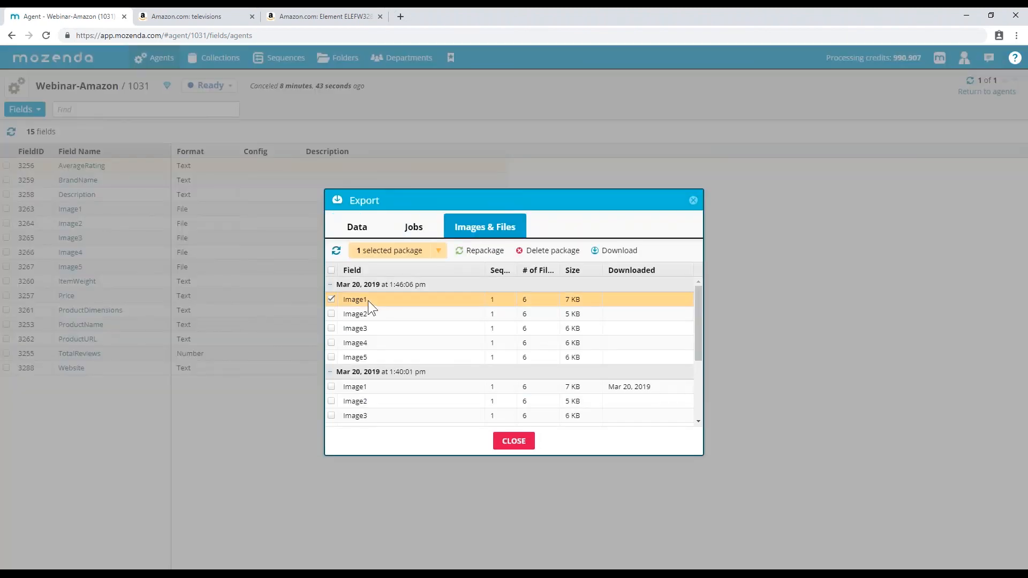
pyautogui.click(612, 252)
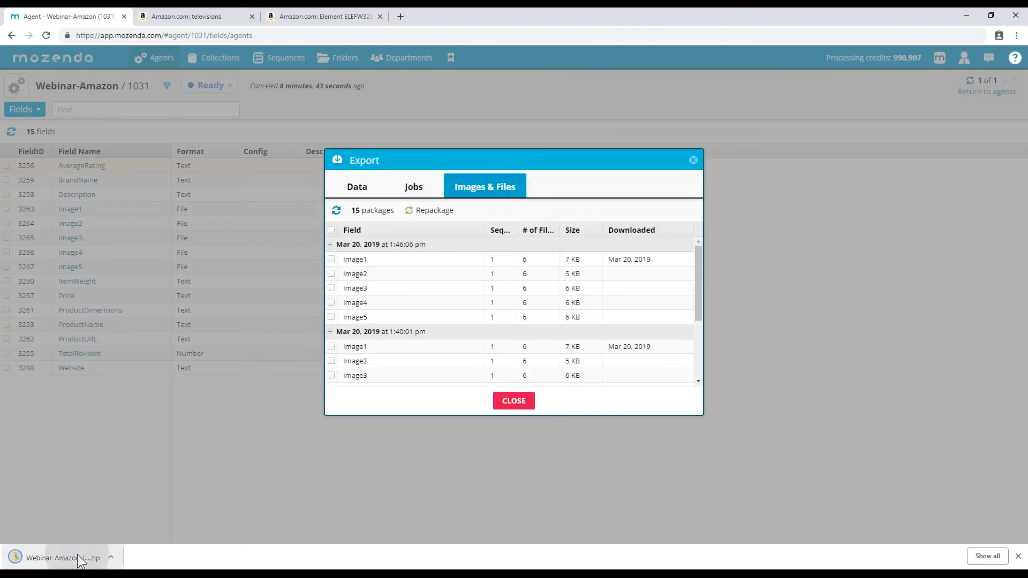
pyautogui.click(77, 555)
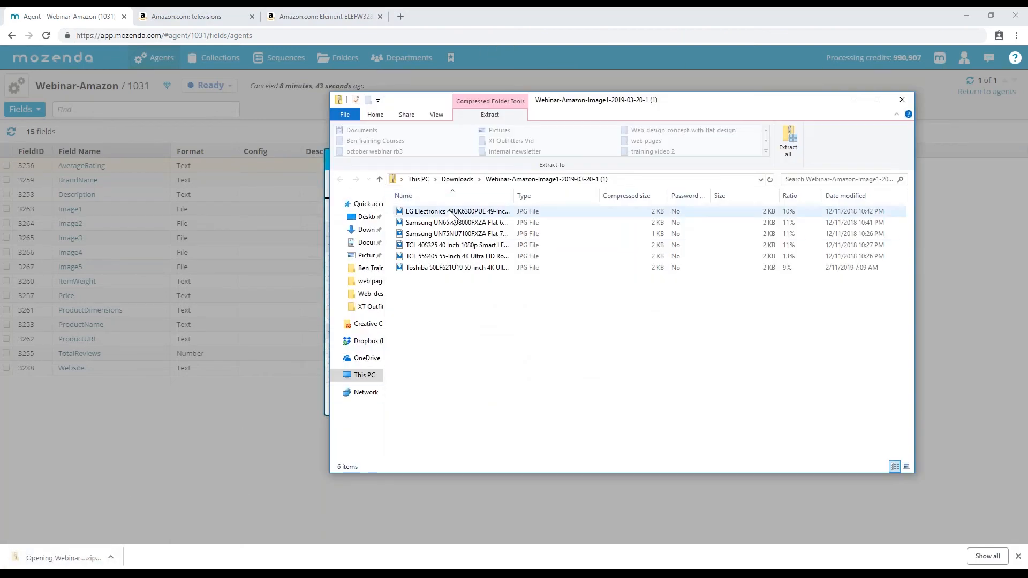
# - Browse the LG, Samsung UN65 and UN75 TV JPGs in the zip, then close the window
pyautogui.moveTo(514, 195); pyautogui.dragTo(650, 193)
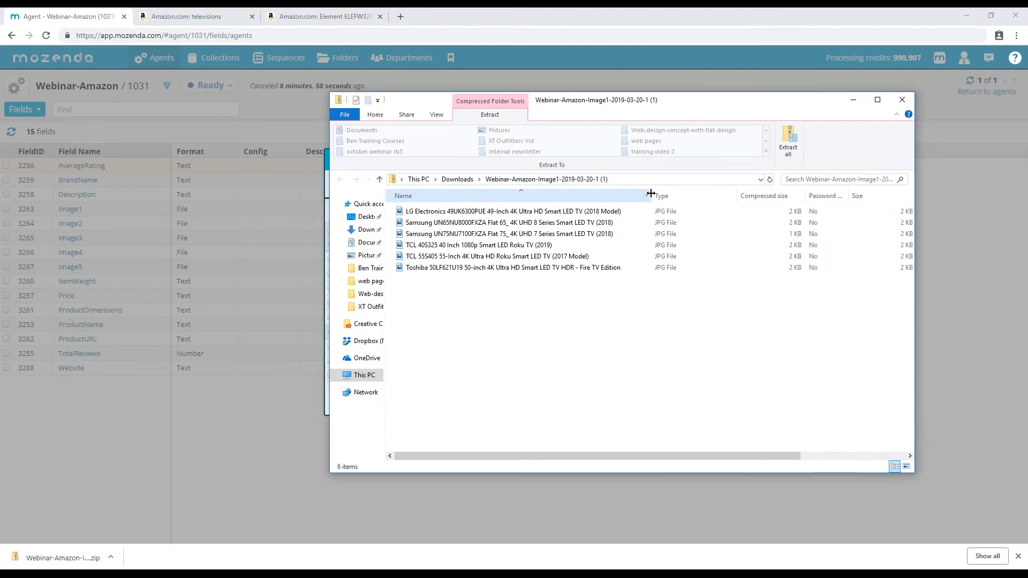
pyautogui.click(482, 211)
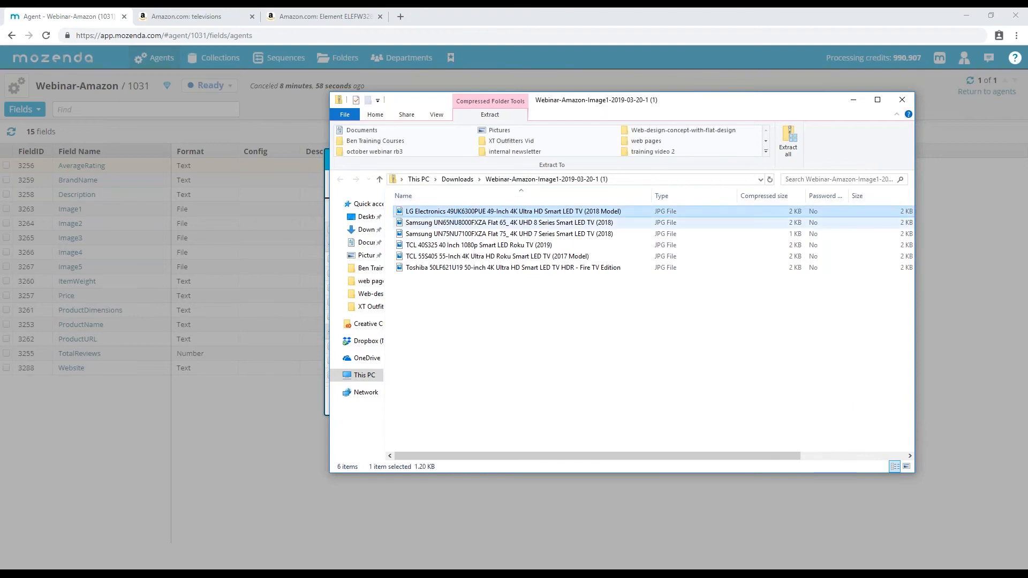
pyautogui.click(463, 222)
pyautogui.click(462, 234)
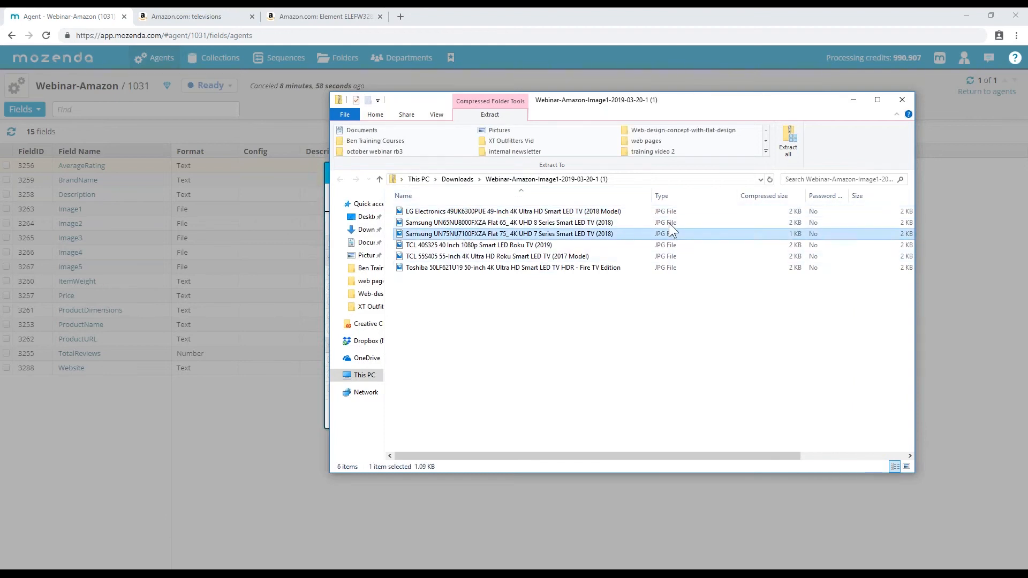
pyautogui.click(901, 101)
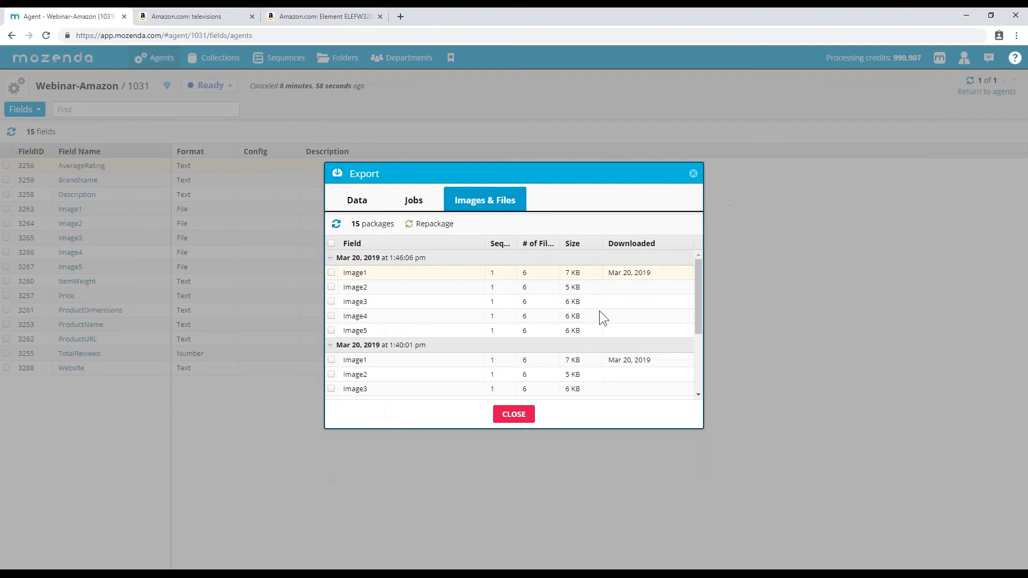
# - Close the Export window and switch the agent page to Data, showing TV items 1006–1011
pyautogui.click(513, 414)
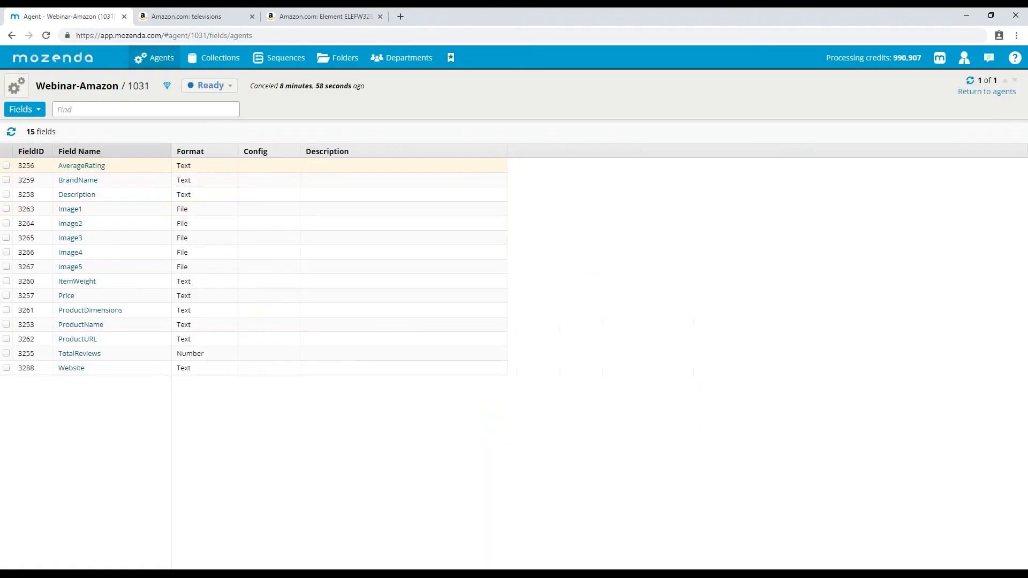
pyautogui.click(24, 110)
pyautogui.click(26, 128)
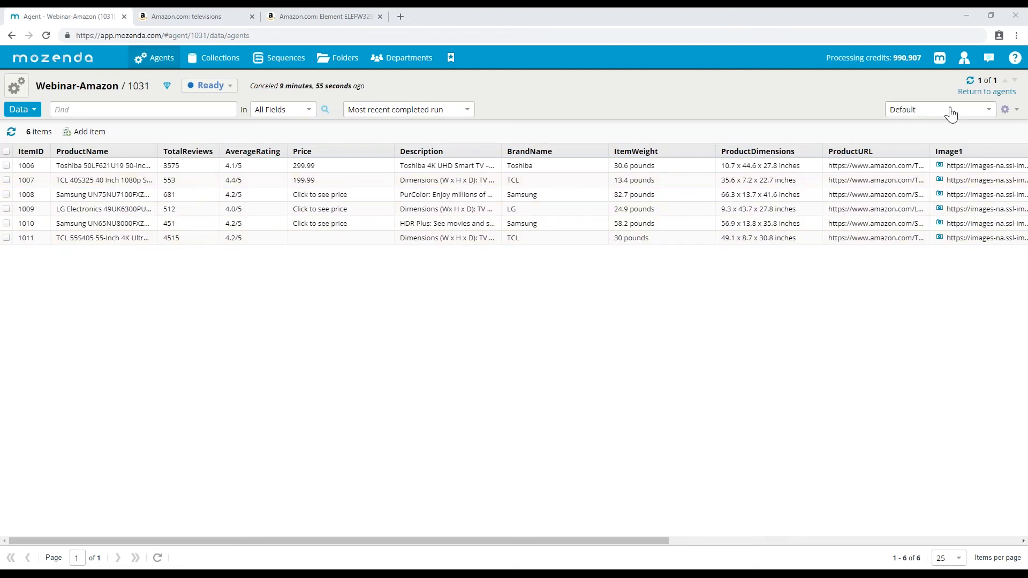
# - Start a new data view named '500 Reviews'
pyautogui.click(1008, 110)
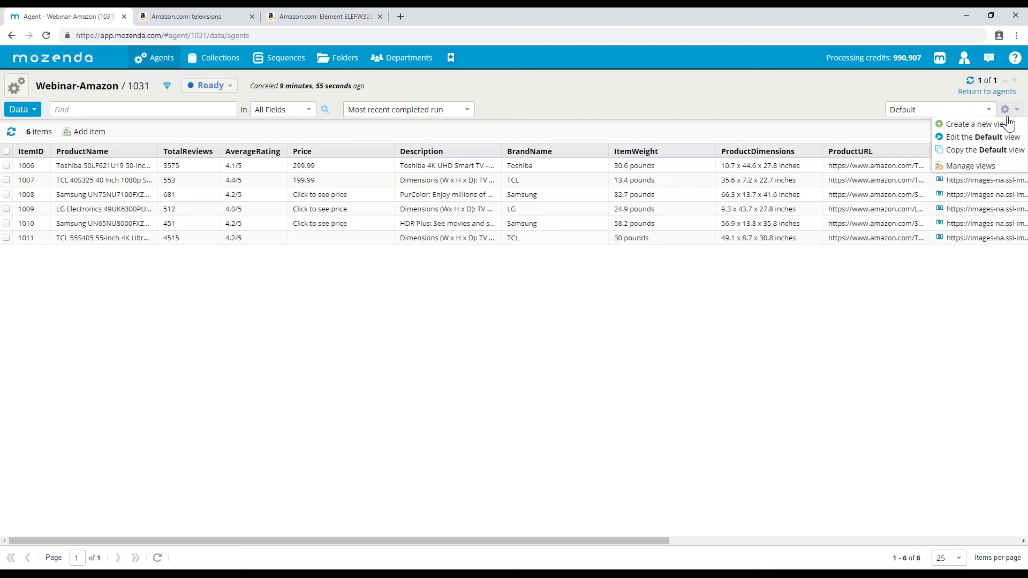
pyautogui.click(968, 121)
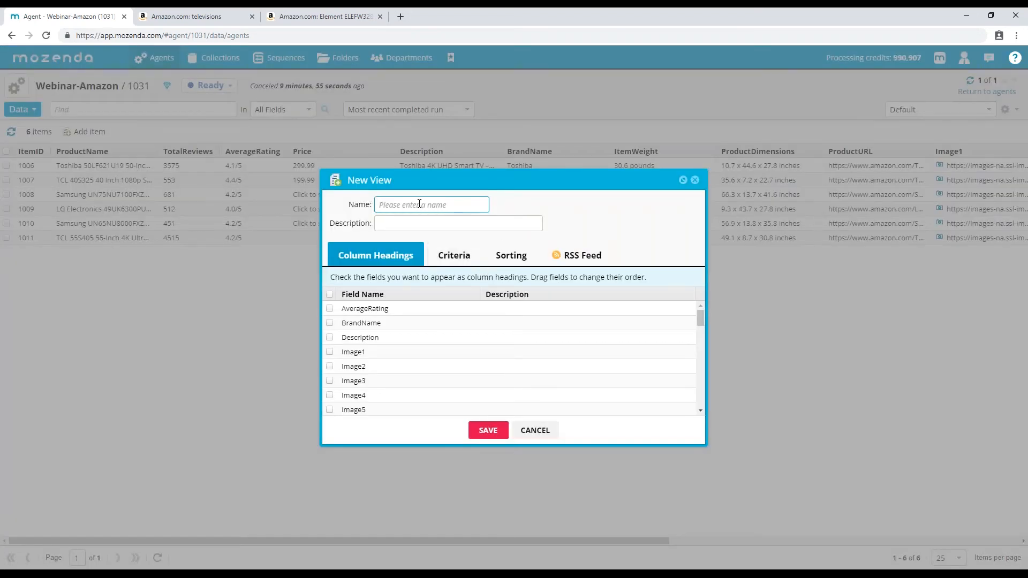
pyautogui.write('500 Reviews')
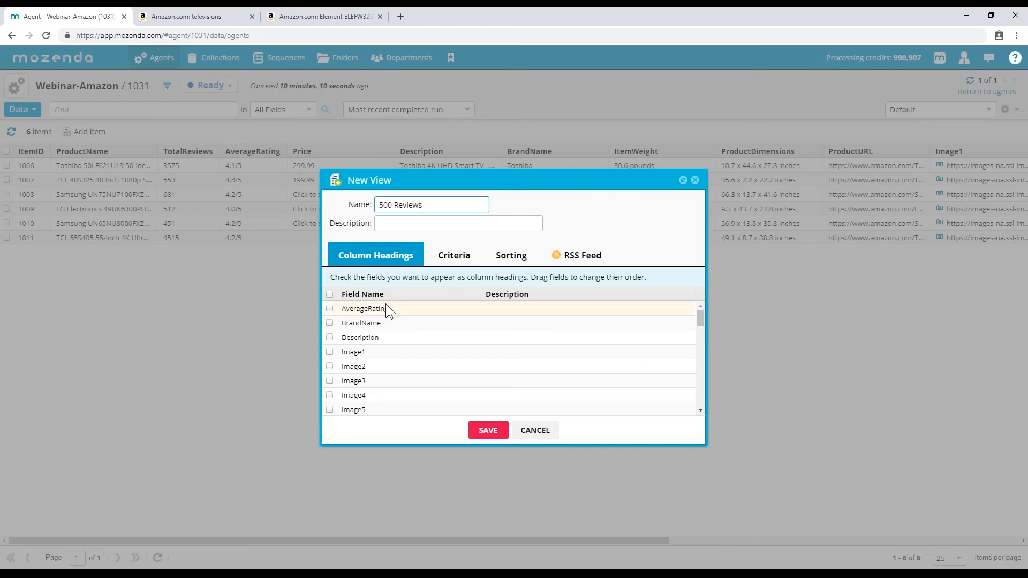
pyautogui.scroll(-10, 423, 321)
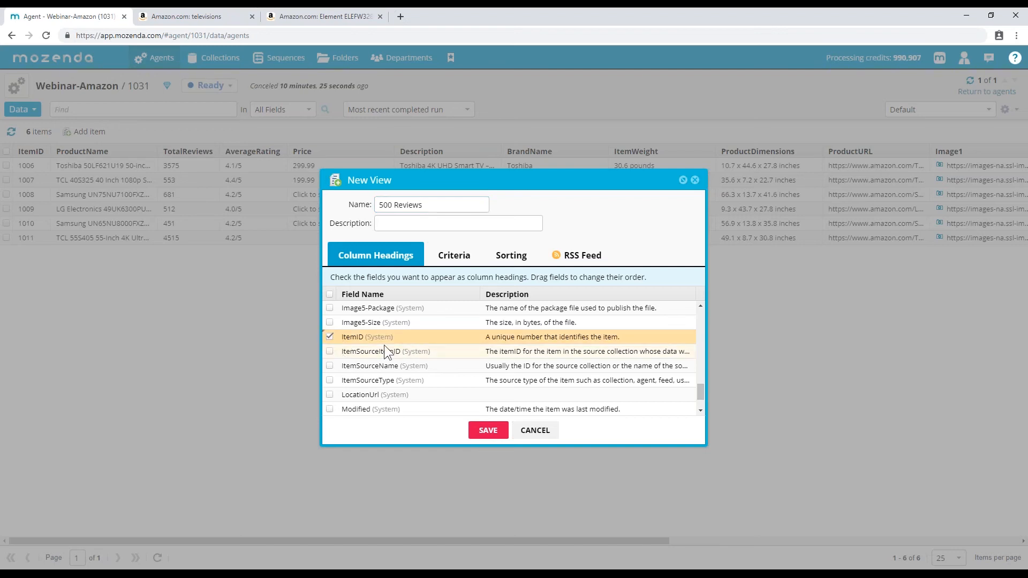
pyautogui.scroll(8, 384, 345)
pyautogui.scroll(5, 387, 345)
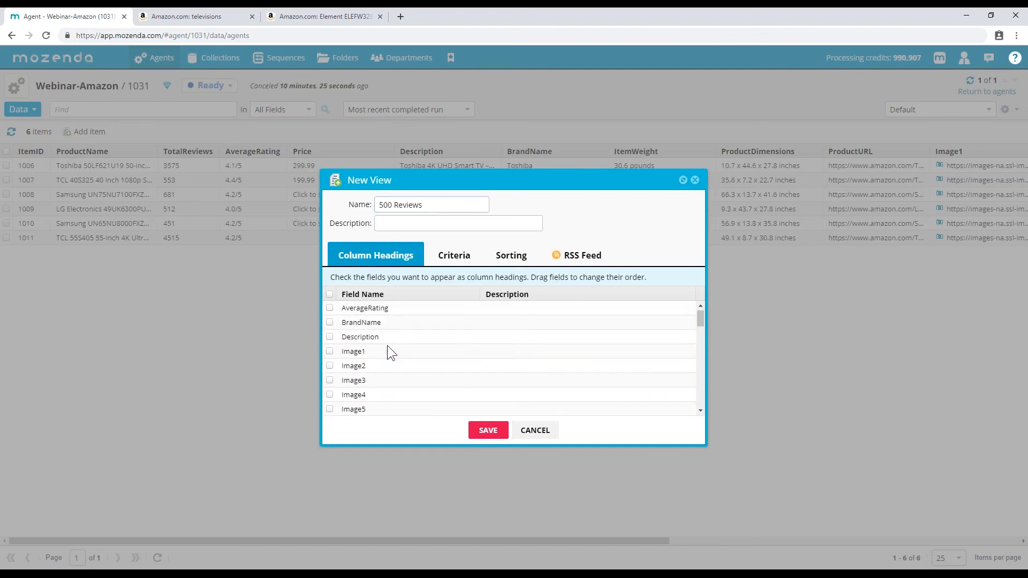
pyautogui.scroll(-3, 387, 347)
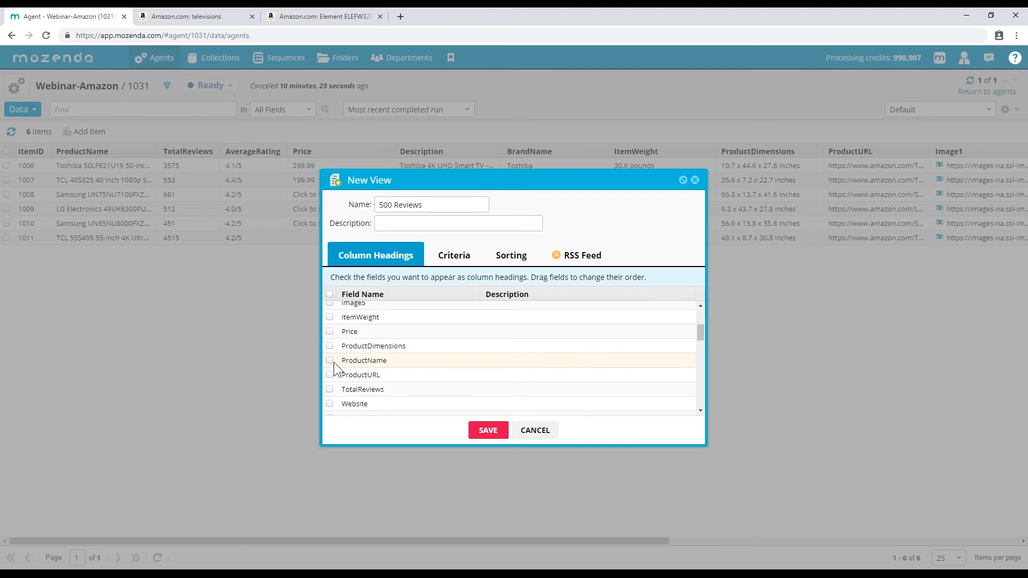
# - Add ProductName, ProductURL, TotalReviews, Website and AverageRating as the view's columns
pyautogui.click(332, 361)
pyautogui.click(330, 375)
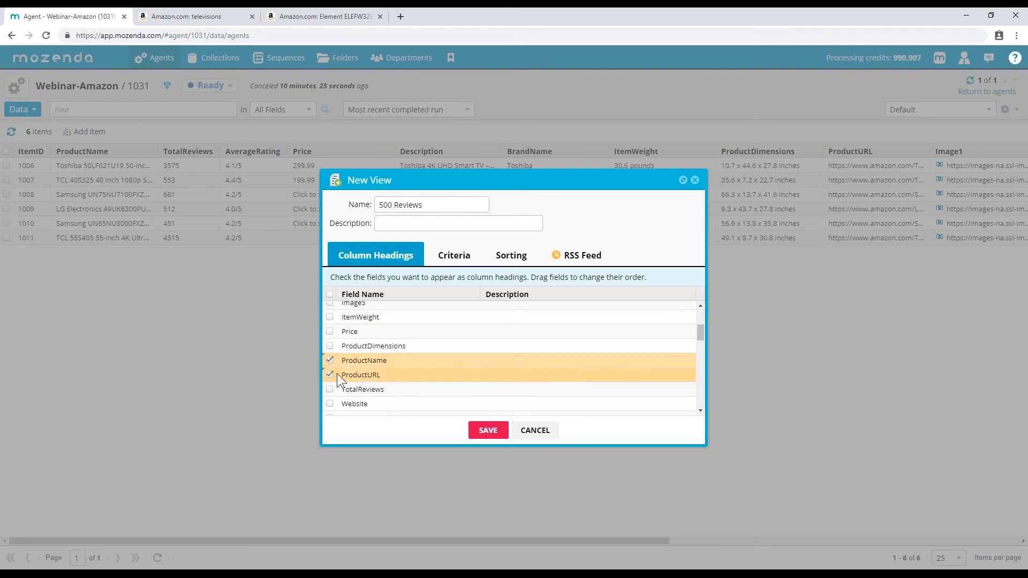
pyautogui.scroll(1, 396, 365)
pyautogui.scroll(-3, 380, 369)
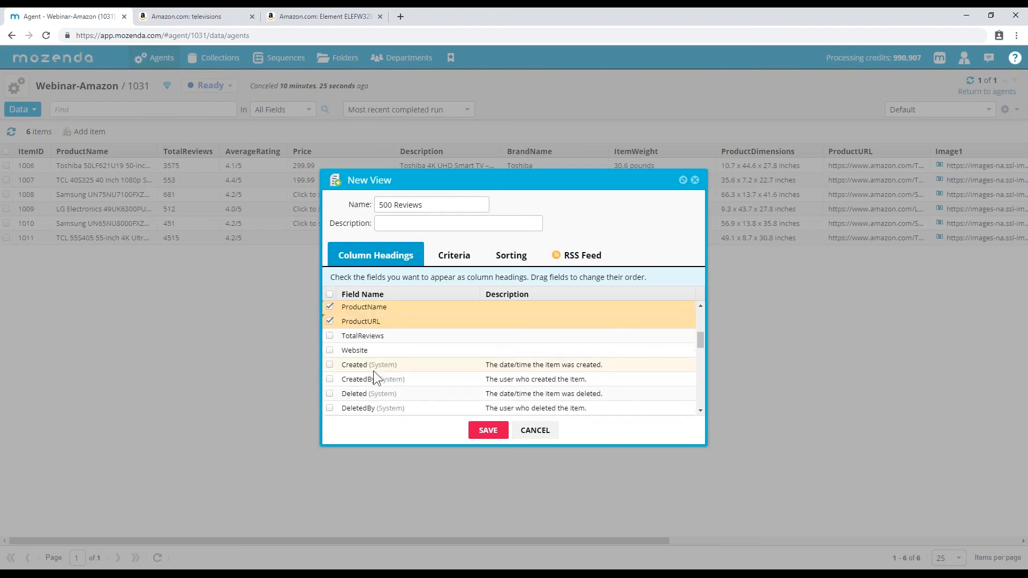
pyautogui.click(329, 336)
pyautogui.scroll(1, 366, 364)
pyautogui.scroll(2, 367, 367)
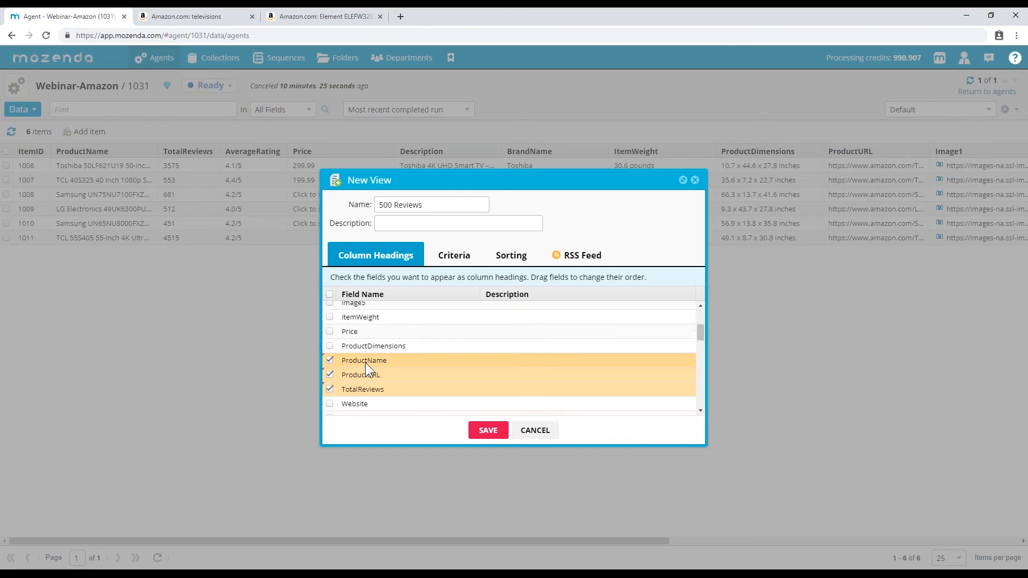
pyautogui.scroll(-3, 365, 364)
pyautogui.click(331, 351)
pyautogui.scroll(2, 391, 361)
pyautogui.scroll(2, 391, 359)
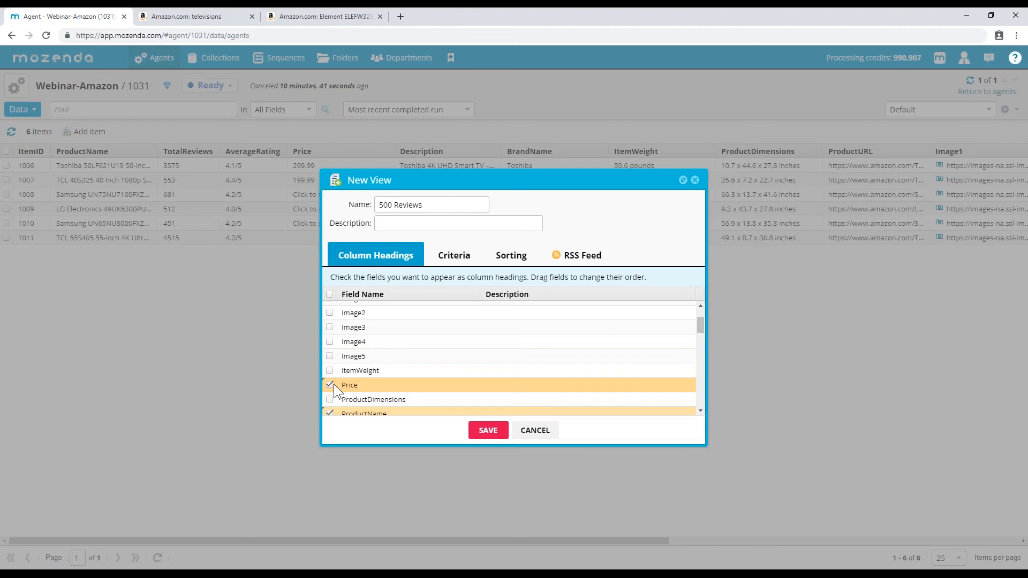
pyautogui.scroll(2, 388, 372)
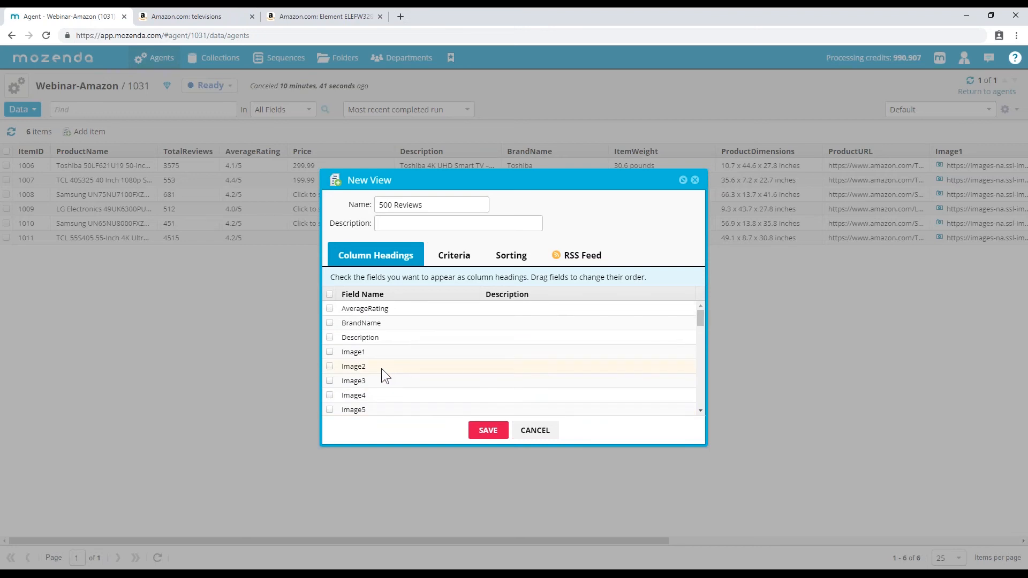
pyautogui.click(330, 308)
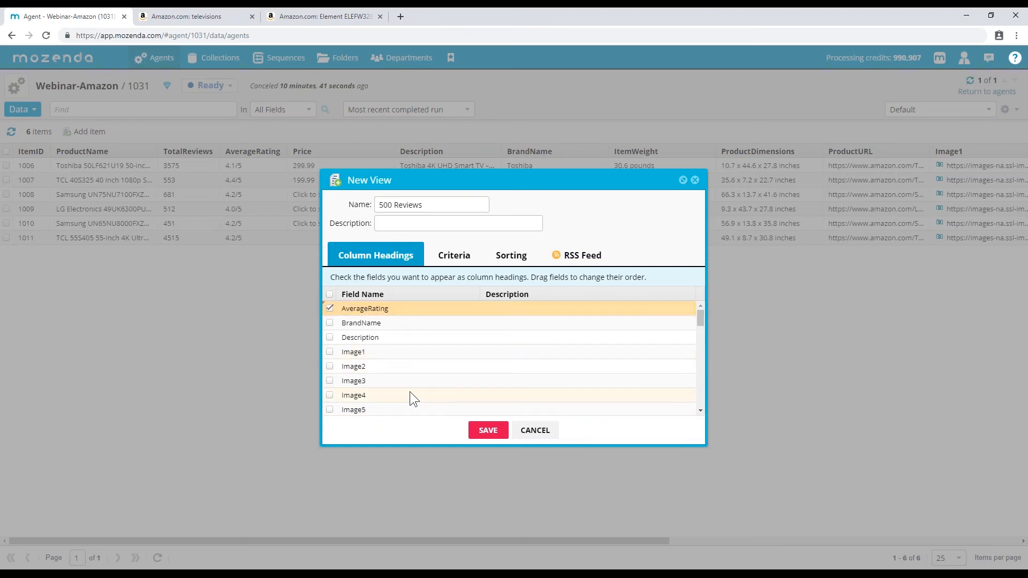
pyautogui.click(450, 260)
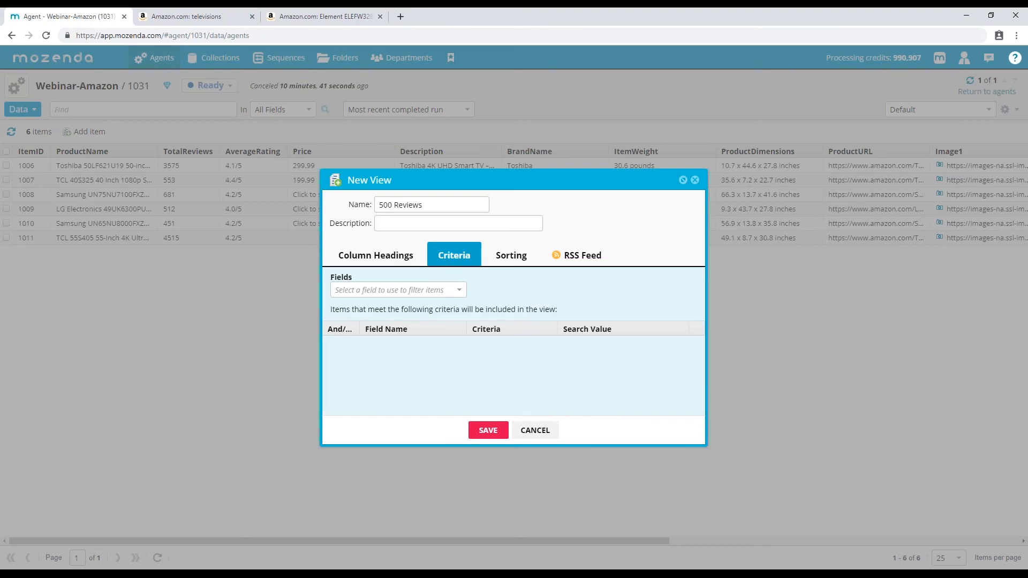
# - Add a criterion of TotalReviews Is Greater Than 499
pyautogui.click(417, 294)
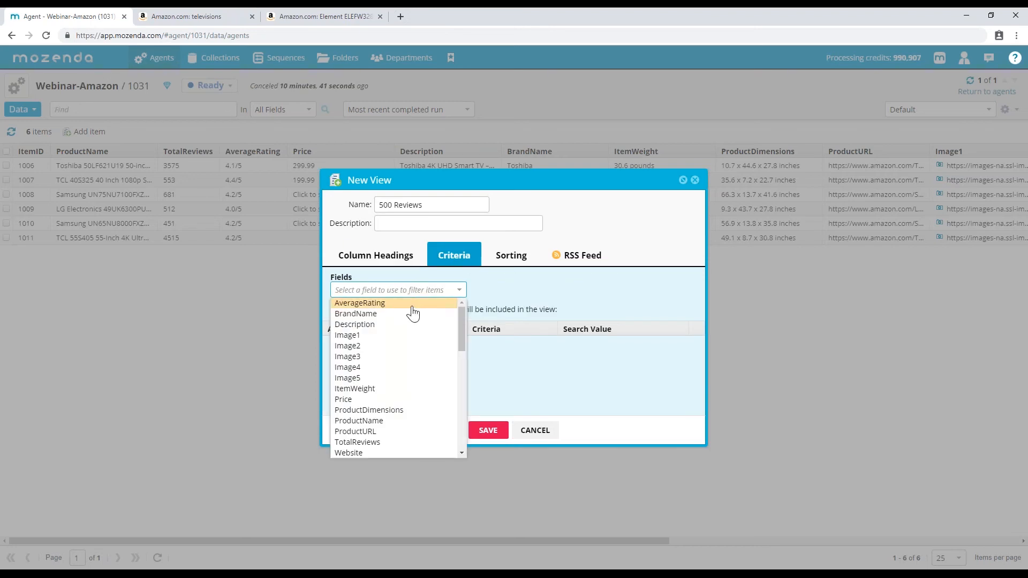
pyautogui.click(383, 442)
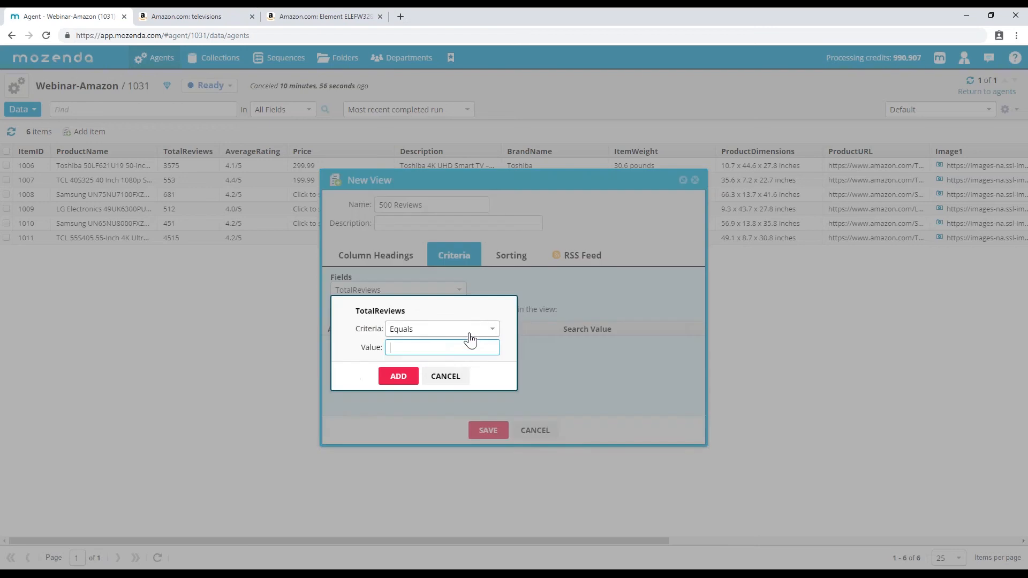
pyautogui.click(426, 329)
pyautogui.click(427, 364)
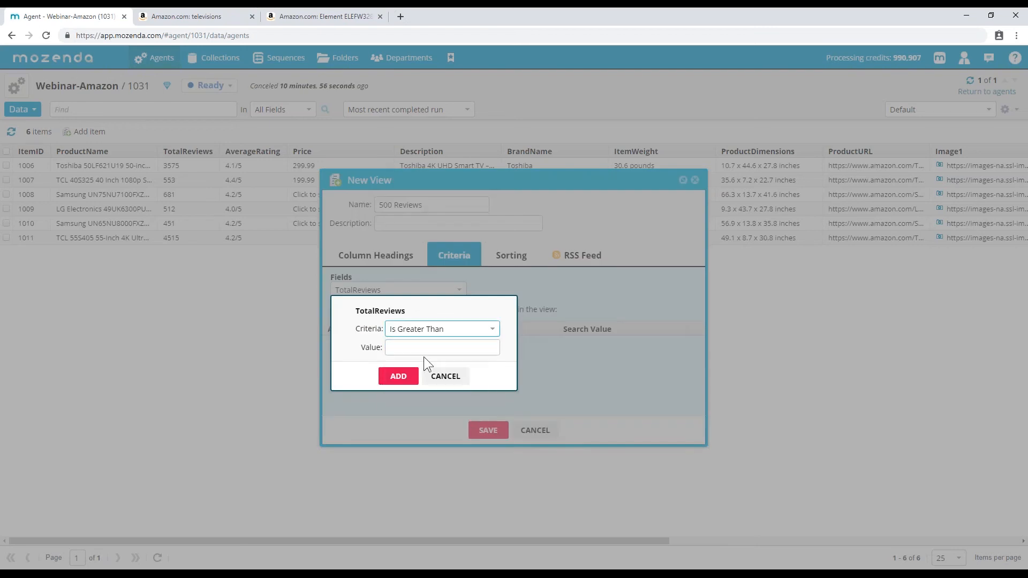
pyautogui.click(417, 348)
pyautogui.write('499')
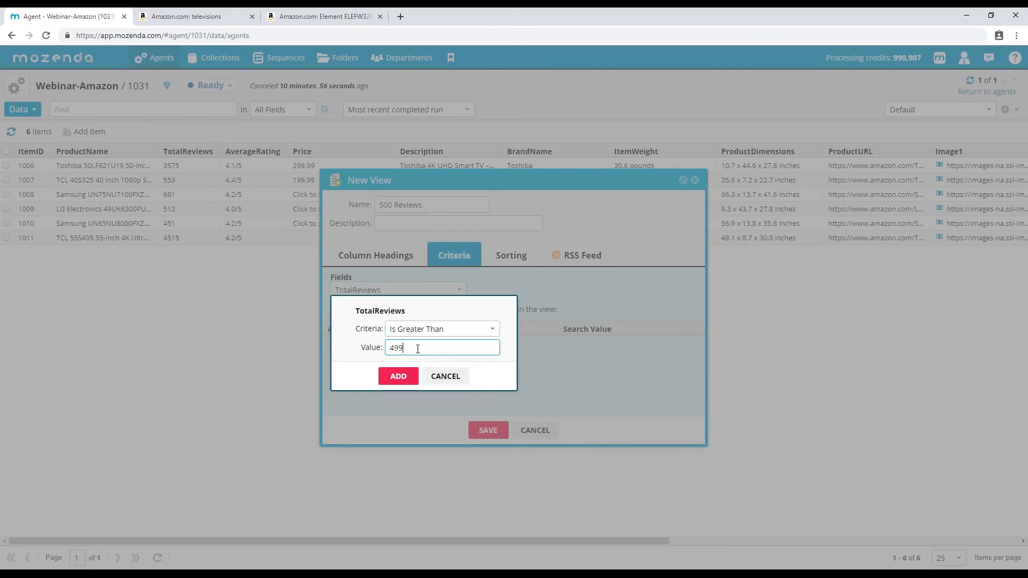
pyautogui.click(456, 331)
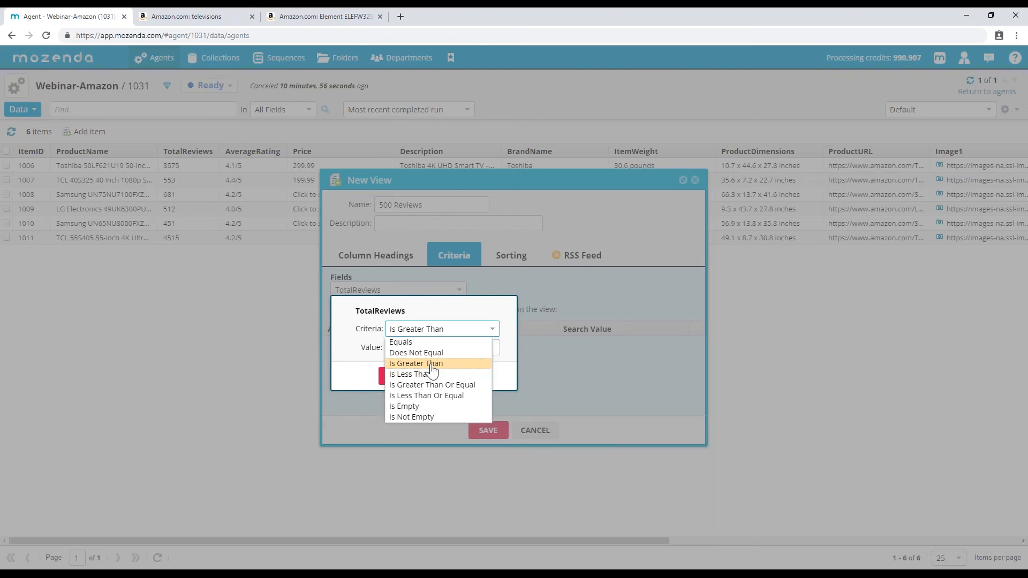
pyautogui.click(473, 321)
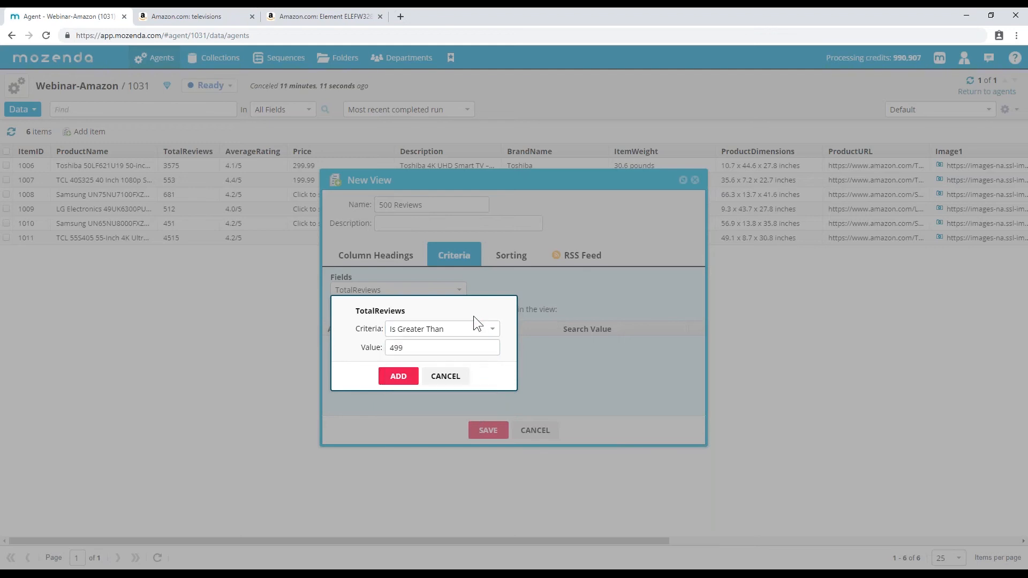
pyautogui.click(399, 378)
# - Add a second criterion of ProductName Contains 'TCL'
pyautogui.click(406, 292)
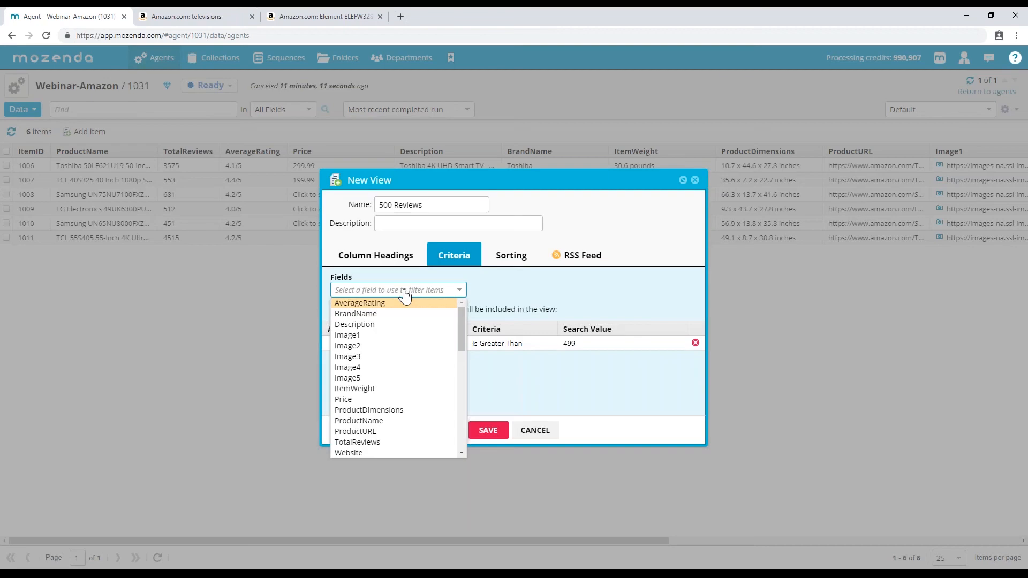
pyautogui.click(389, 419)
pyautogui.click(420, 329)
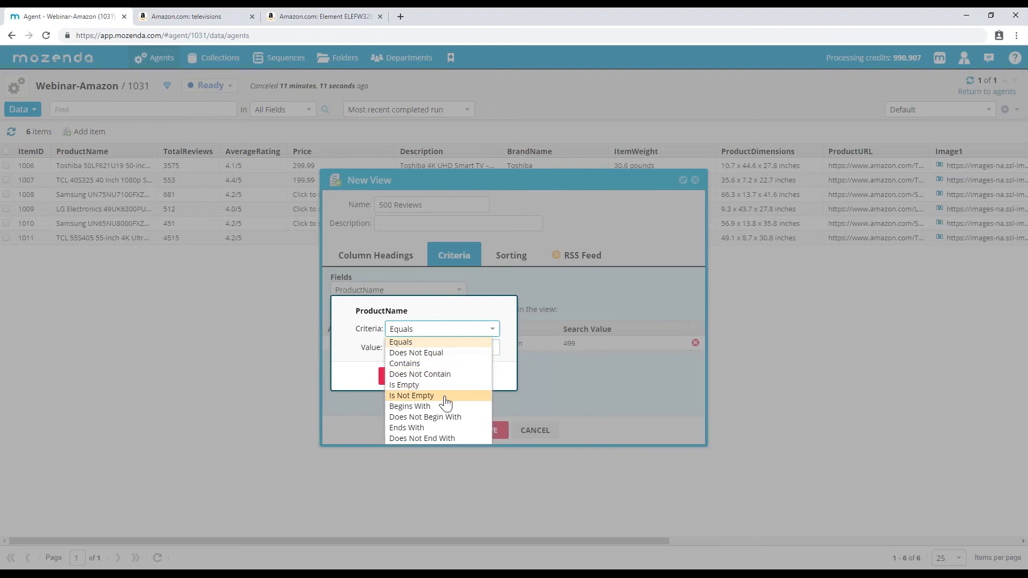
pyautogui.click(450, 363)
pyautogui.click(436, 348)
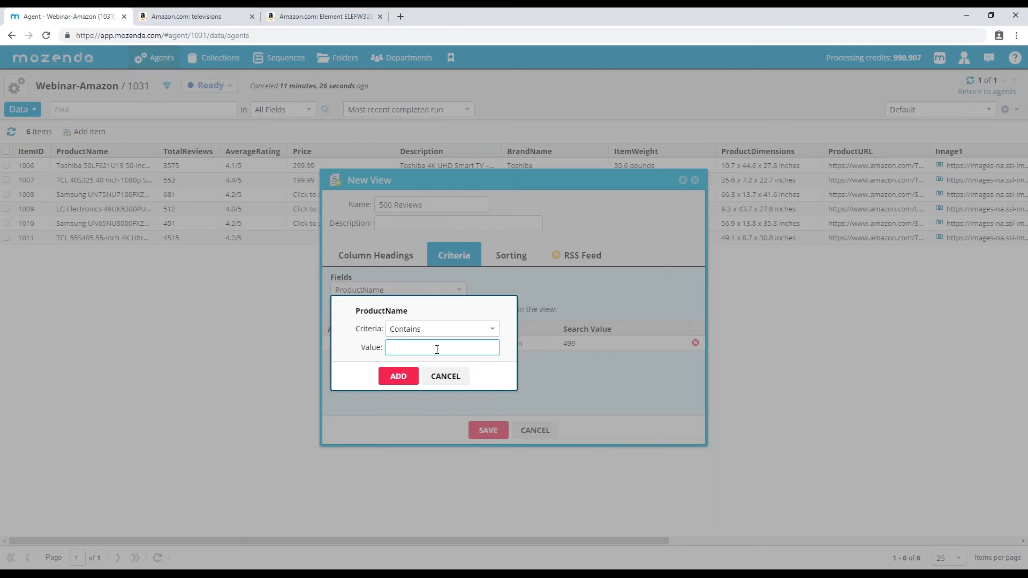
pyautogui.write('TCL')
pyautogui.click(404, 377)
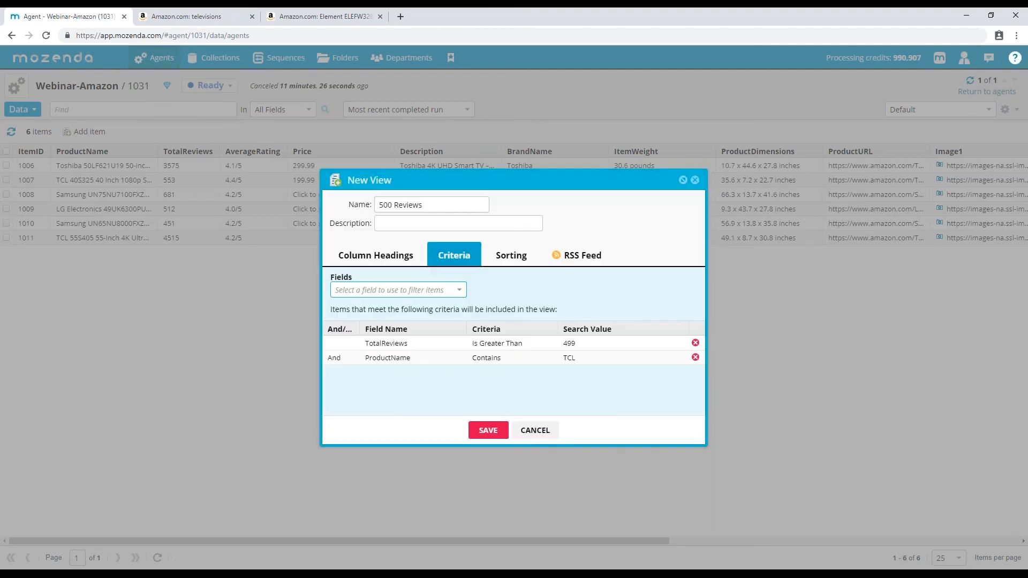
# - Join the two filter criteria with And
pyautogui.click(339, 358)
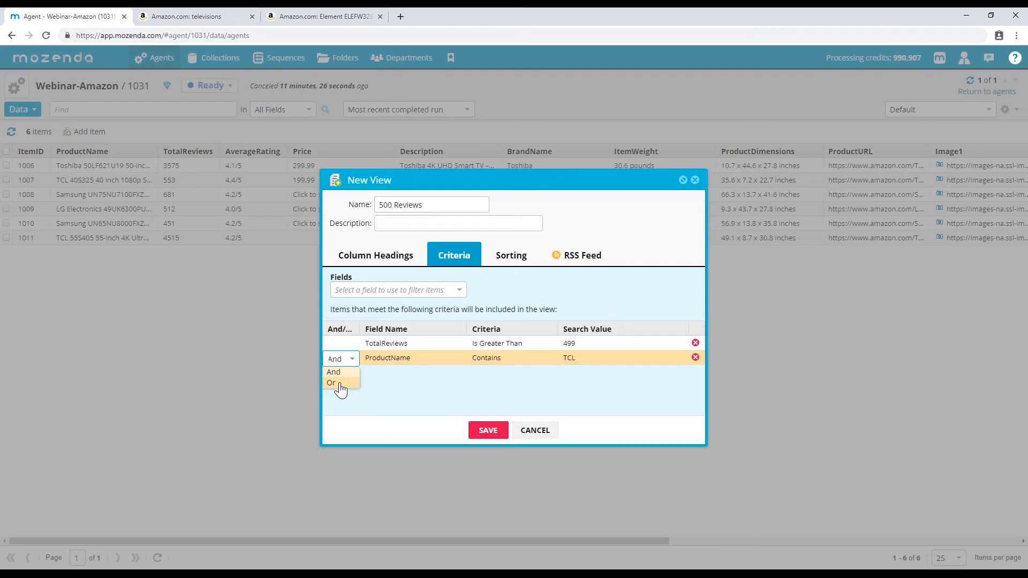
pyautogui.click(439, 392)
pyautogui.click(352, 359)
pyautogui.click(344, 382)
pyautogui.click(353, 359)
pyautogui.click(346, 373)
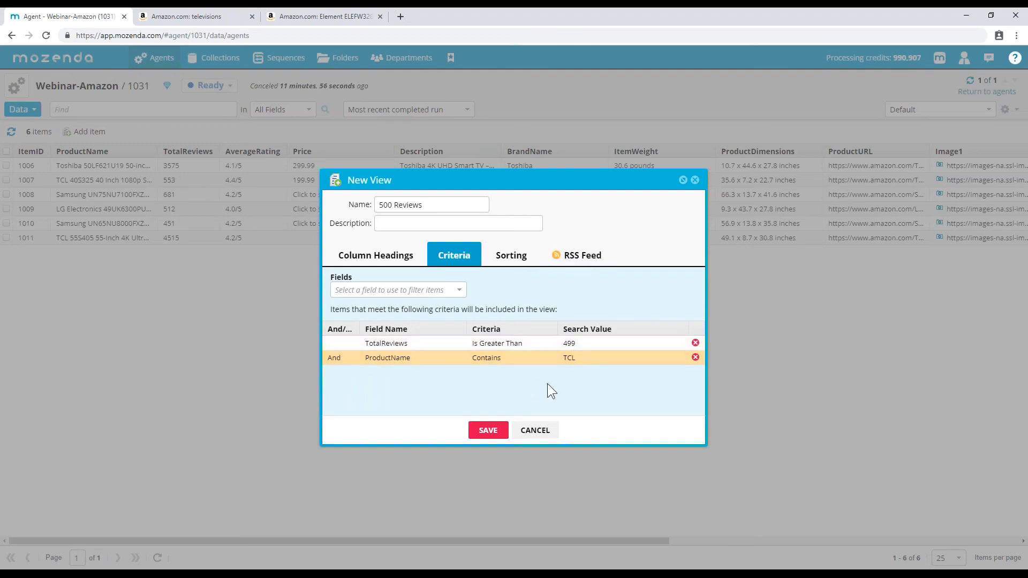
# - Sort by TotalReviews Largest to Smallest and save '500 Reviews', showing two TCL items
pyautogui.click(508, 256)
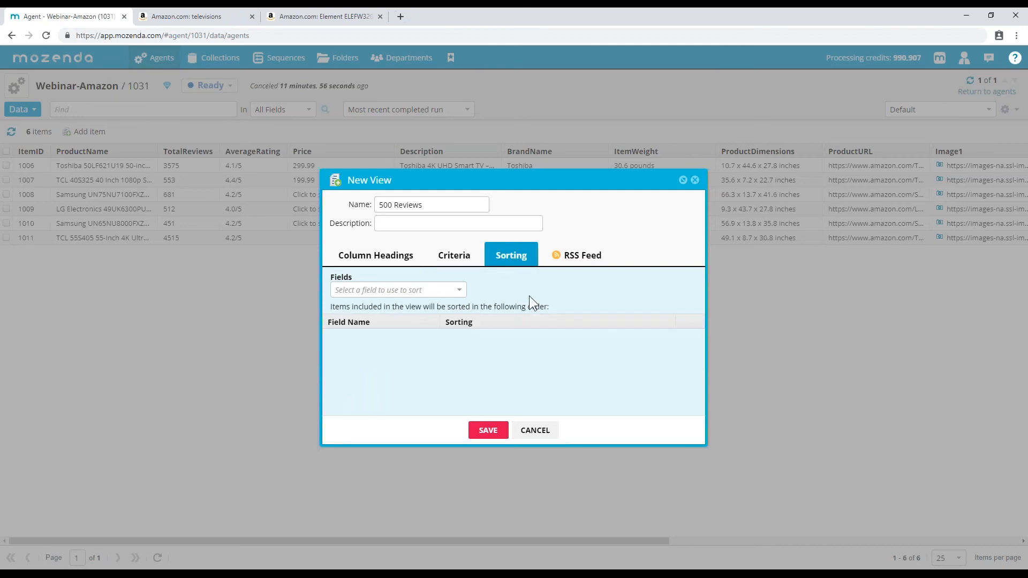
pyautogui.click(458, 292)
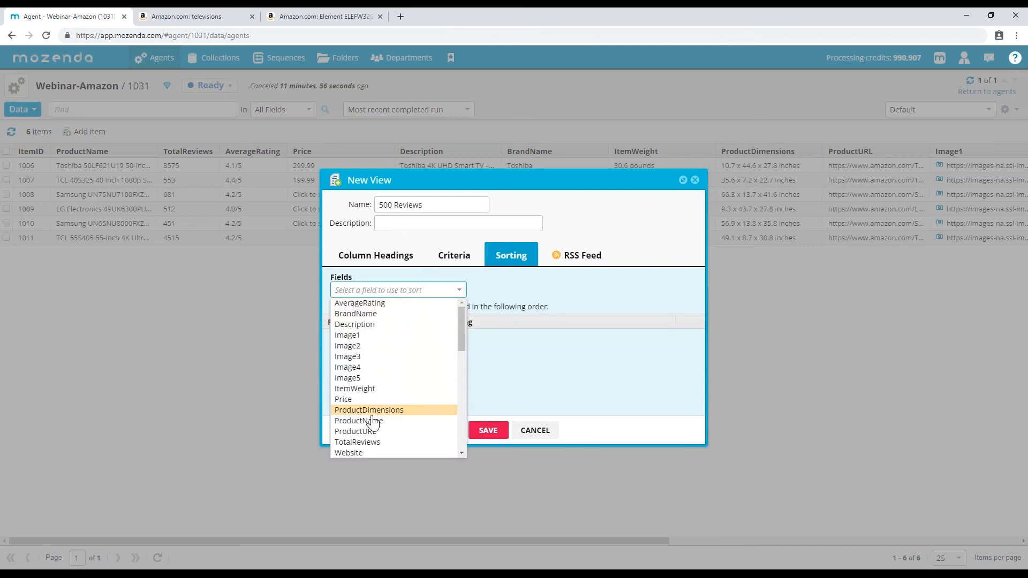
pyautogui.click(371, 442)
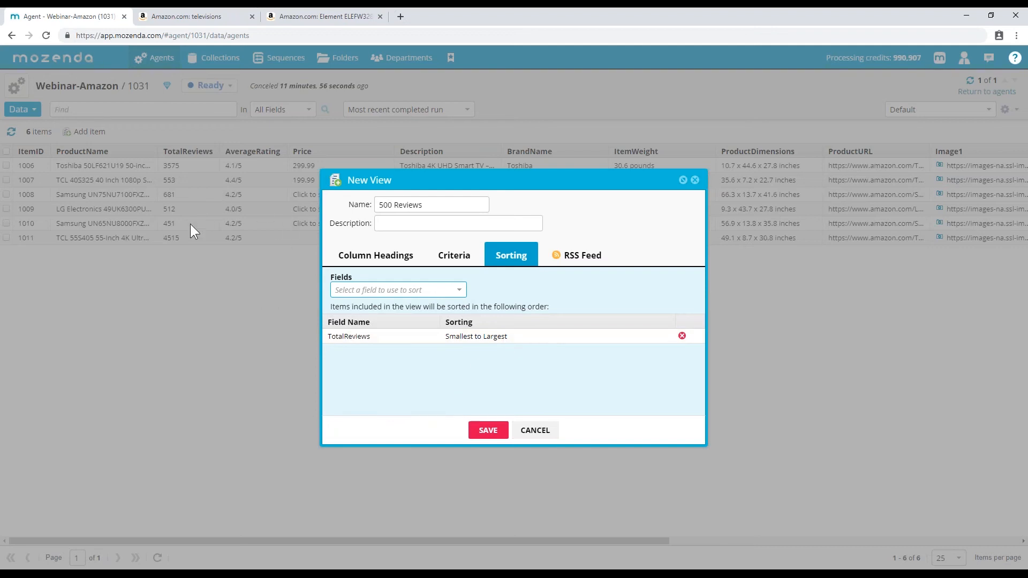
pyautogui.click(512, 335)
pyautogui.click(489, 348)
pyautogui.click(485, 338)
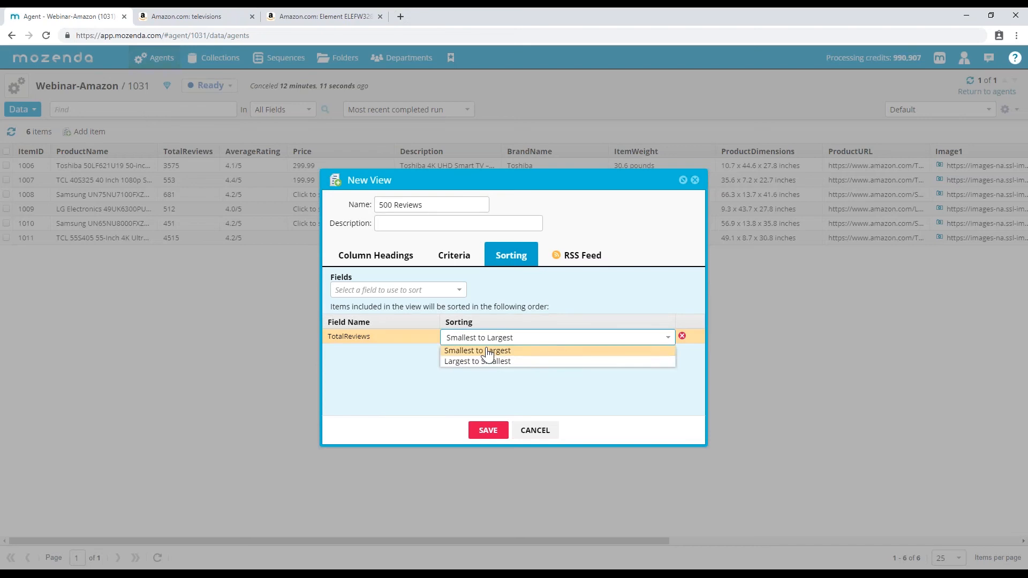
pyautogui.click(486, 360)
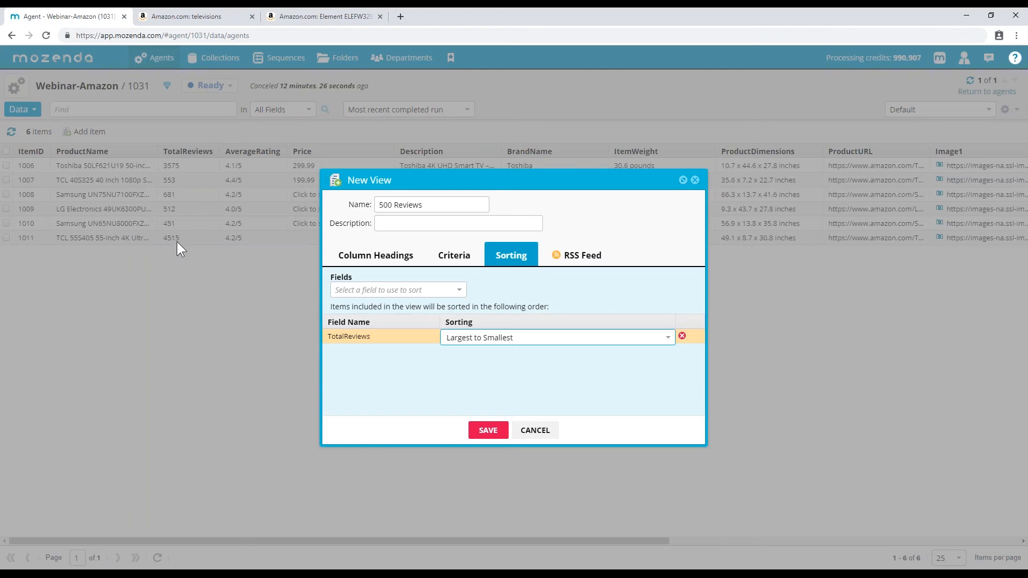
pyautogui.click(483, 340)
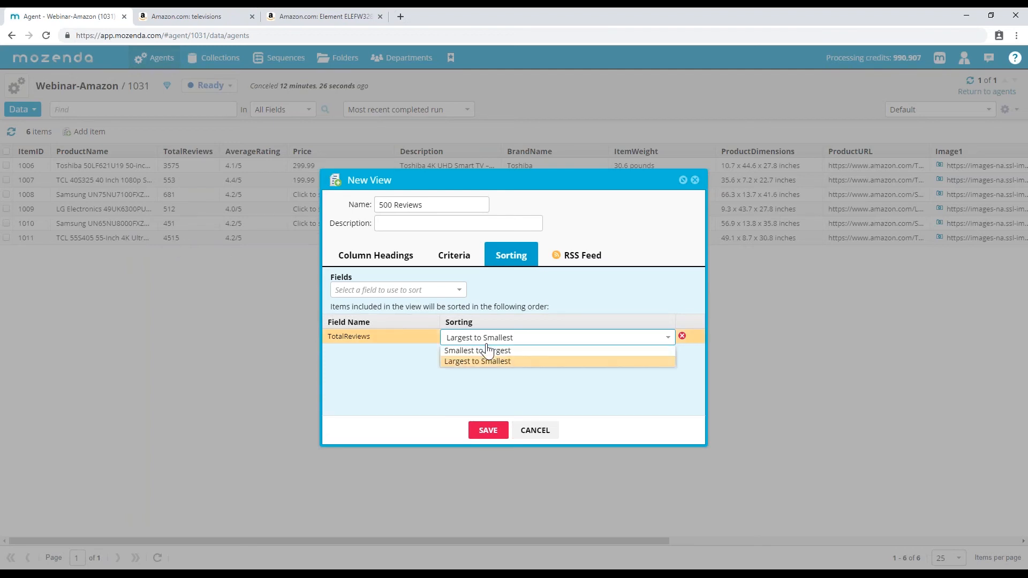
pyautogui.click(582, 381)
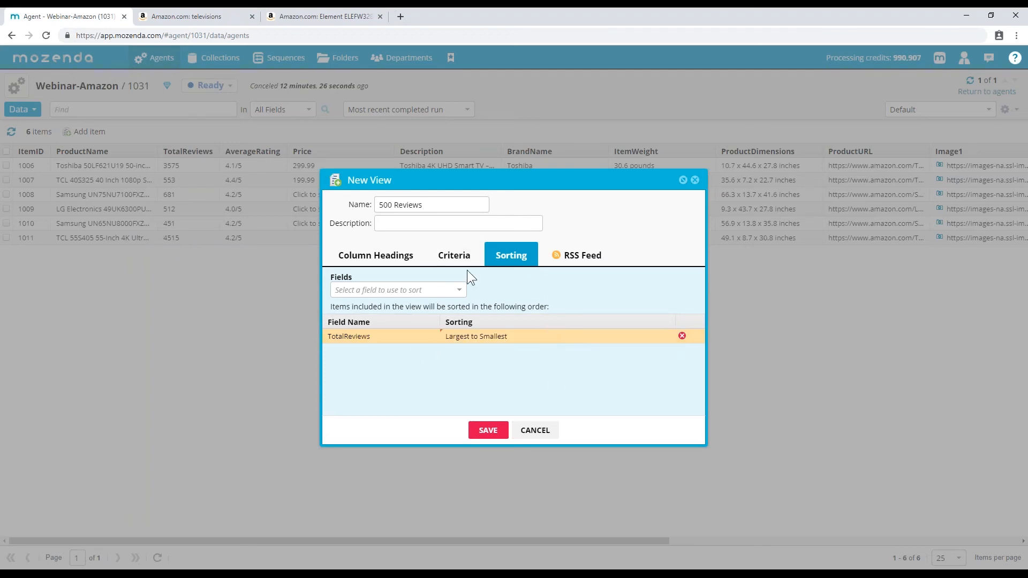
pyautogui.click(489, 430)
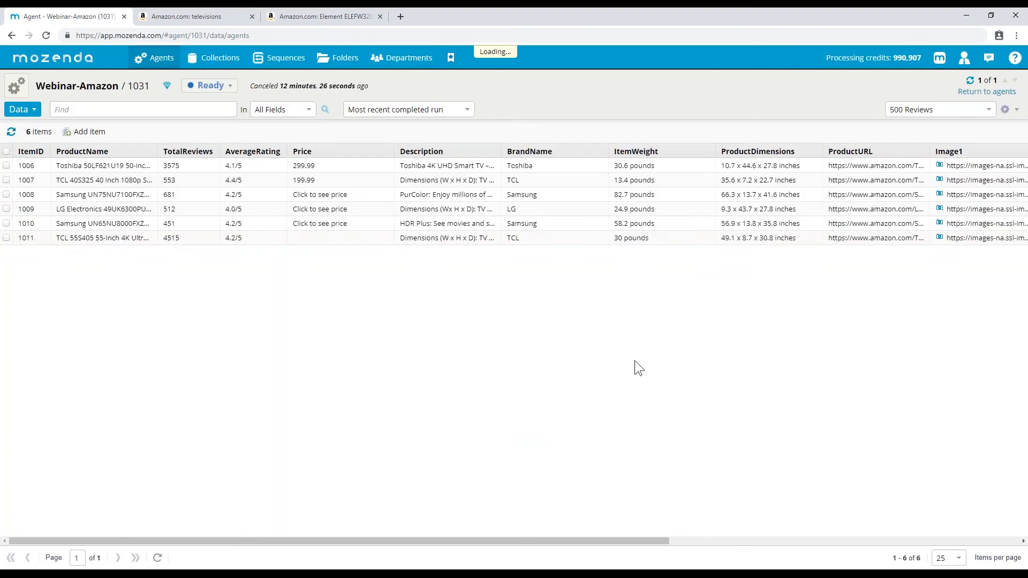
# - Delete the ProductName contains TCL criterion from '500 Reviews', save, and reopen its settings
pyautogui.click(924, 112)
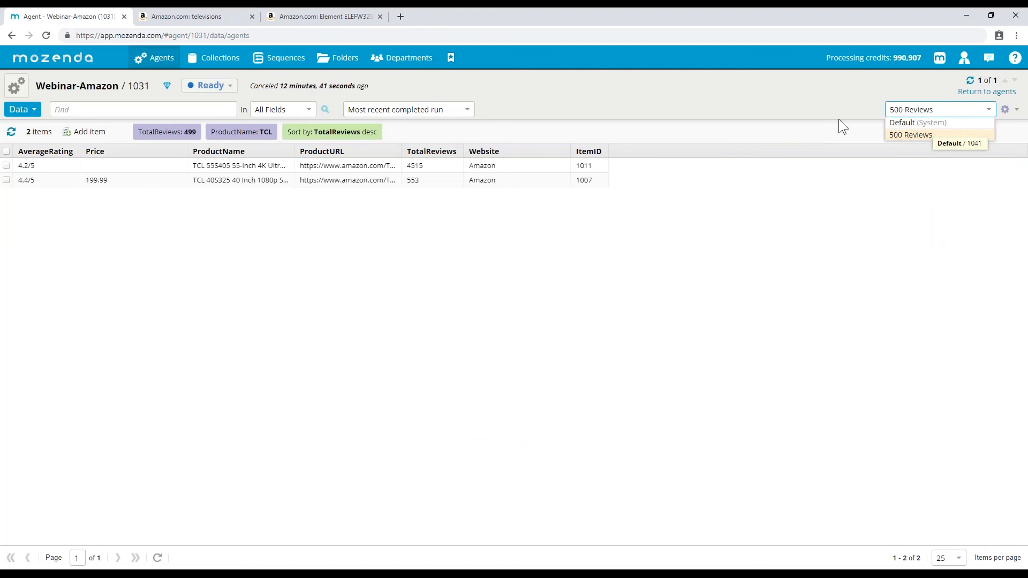
pyautogui.click(779, 103)
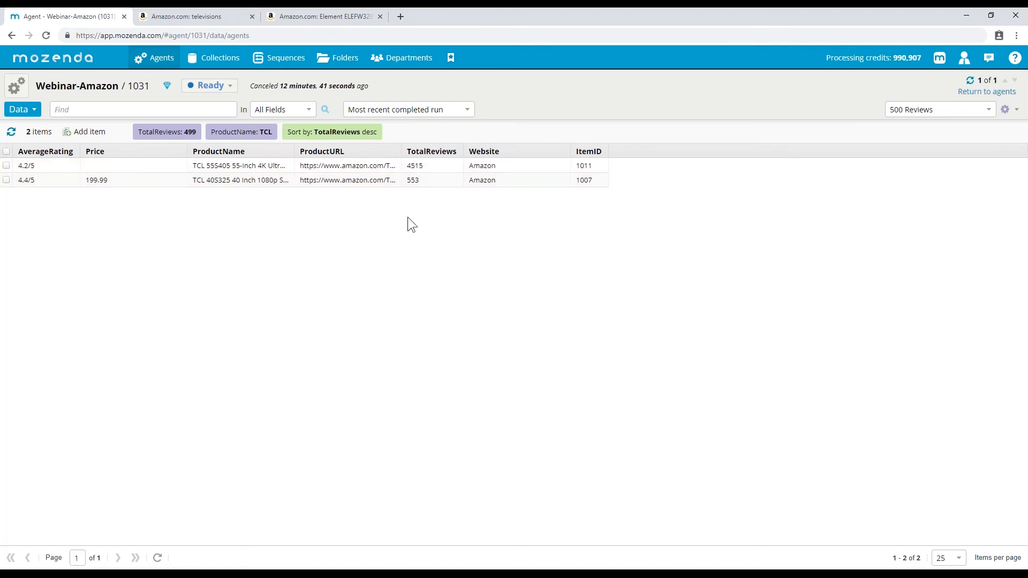
pyautogui.click(932, 110)
pyautogui.click(1013, 111)
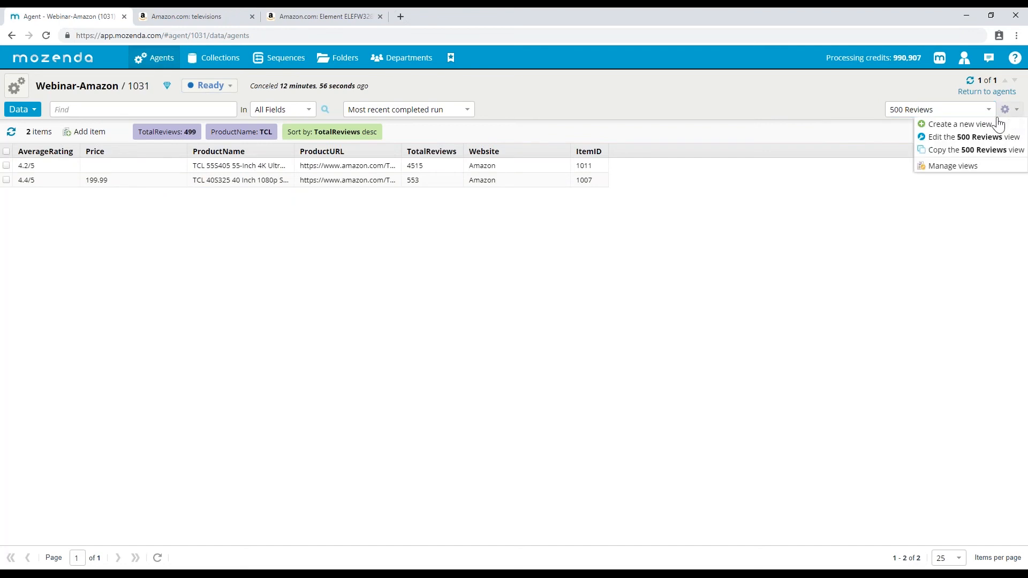
pyautogui.click(970, 138)
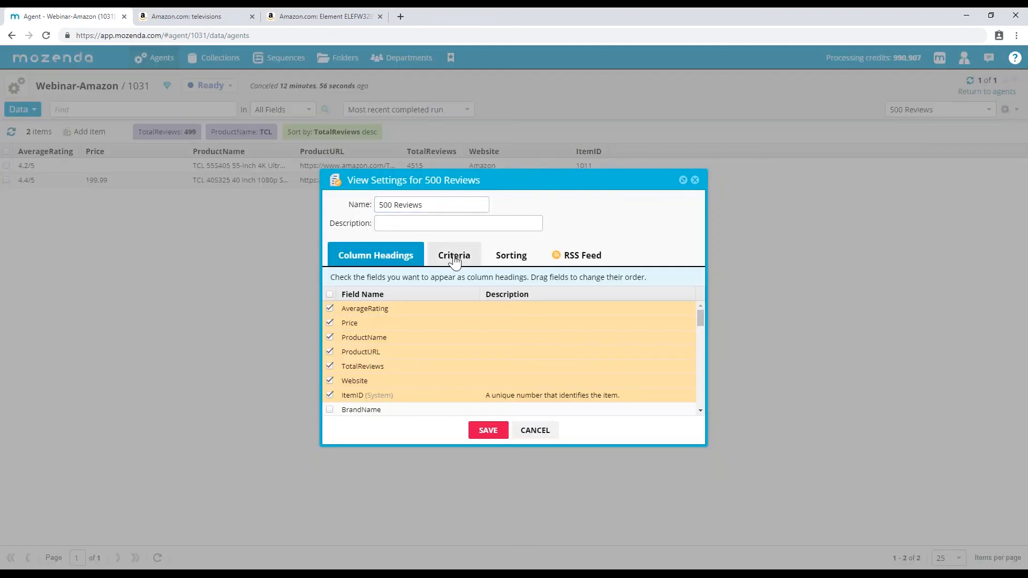
pyautogui.click(455, 257)
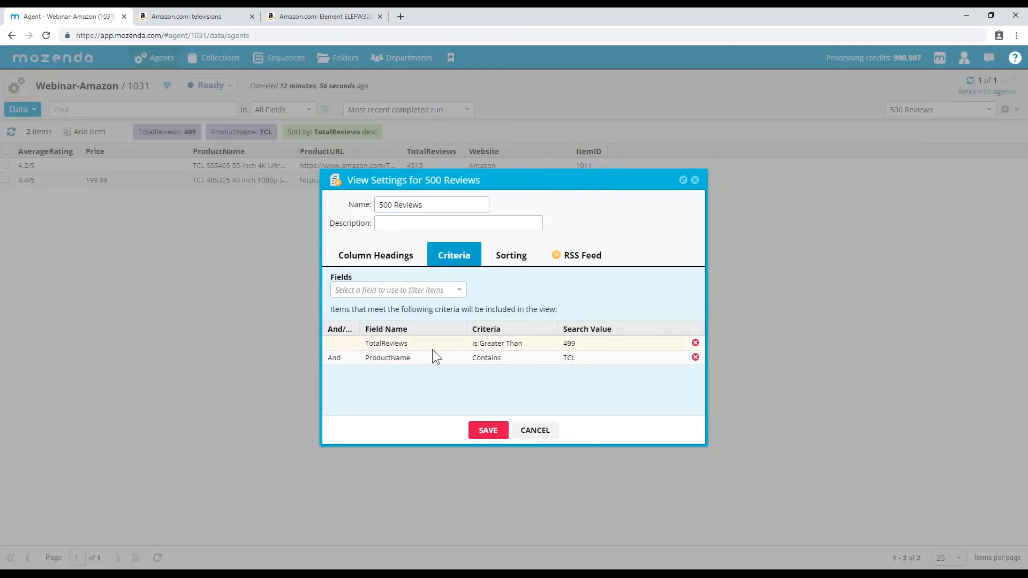
pyautogui.click(695, 357)
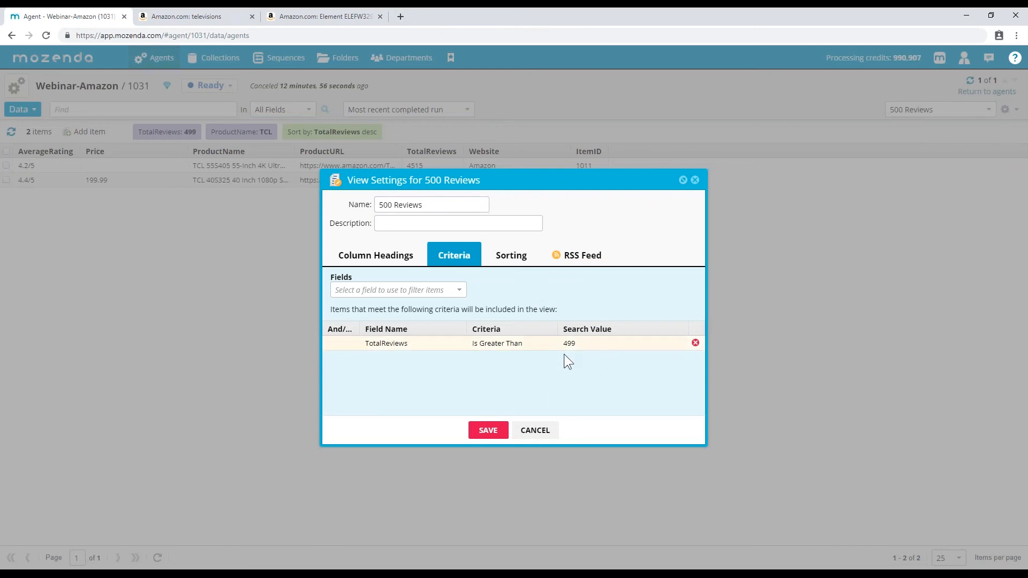
pyautogui.click(488, 430)
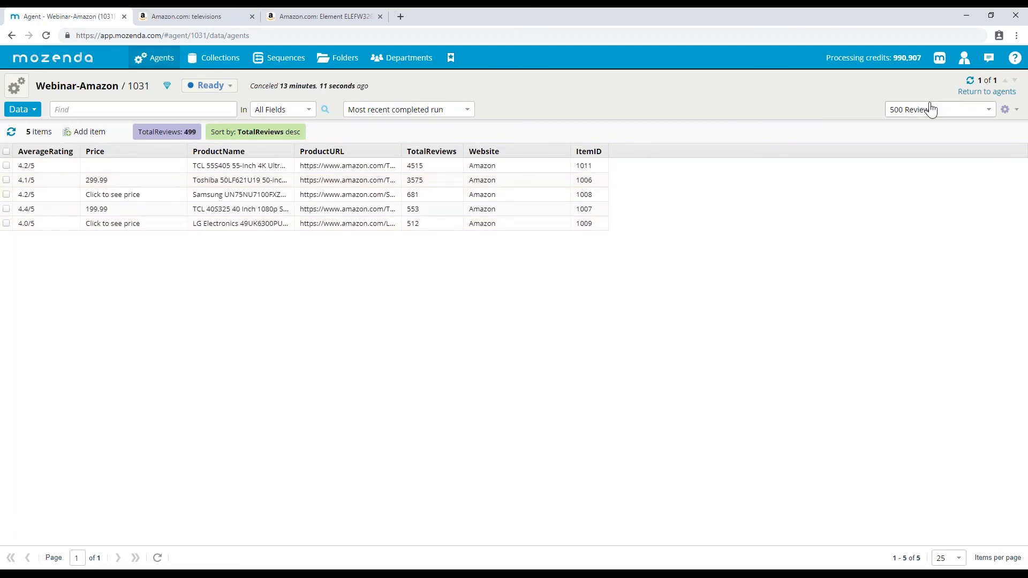
pyautogui.click(989, 109)
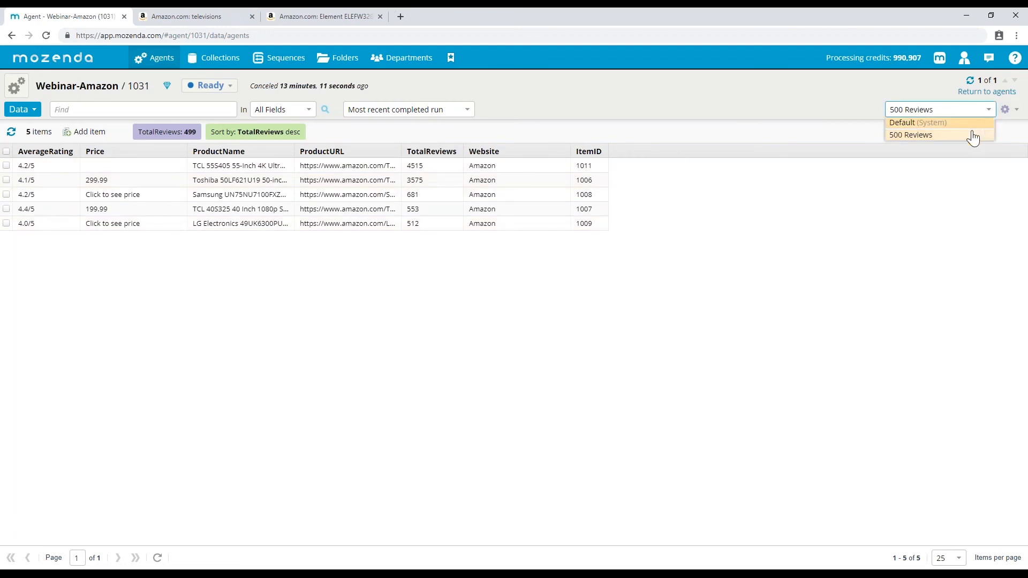
pyautogui.click(1007, 109)
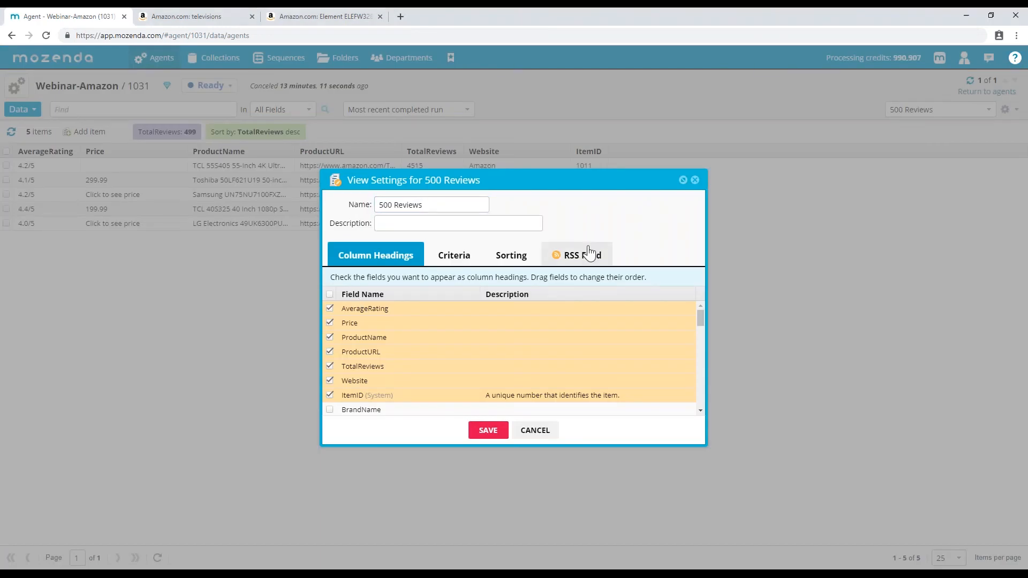
# - Include AverageRating, BrandName, Description and Image1 in the RSS feed and preview it
pyautogui.click(568, 262)
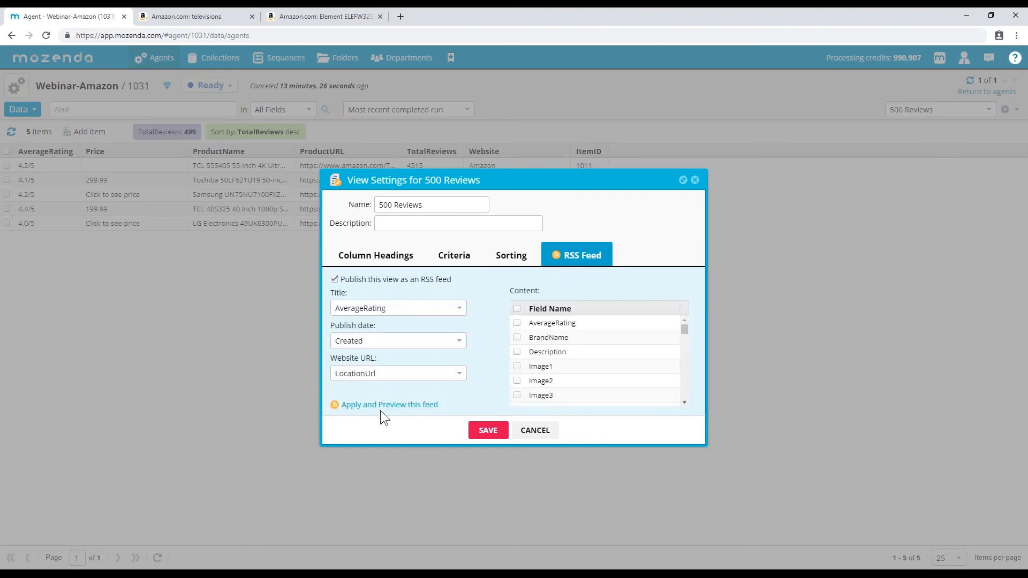
pyautogui.click(517, 323)
pyautogui.click(517, 337)
pyautogui.click(517, 352)
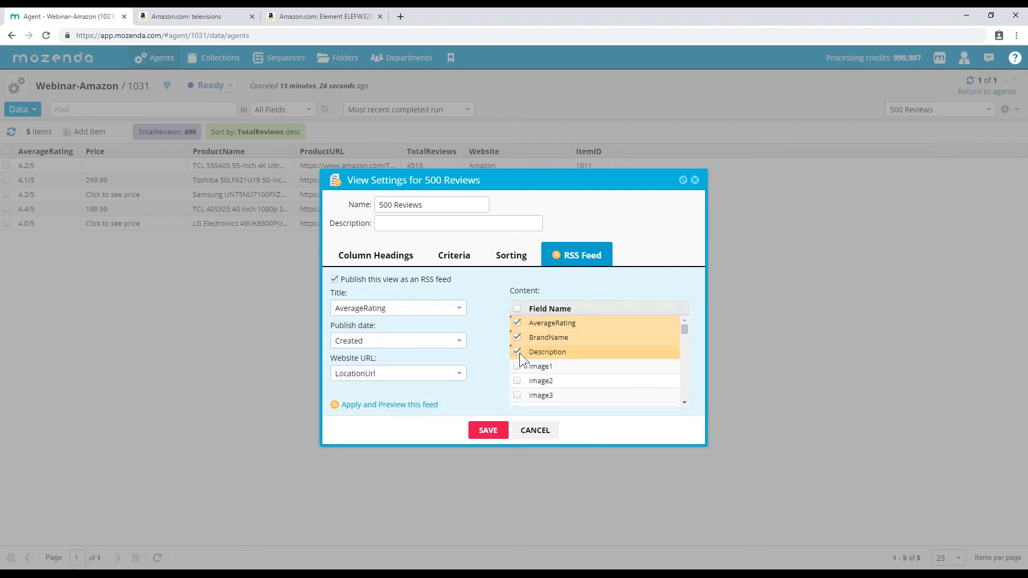
pyautogui.click(517, 366)
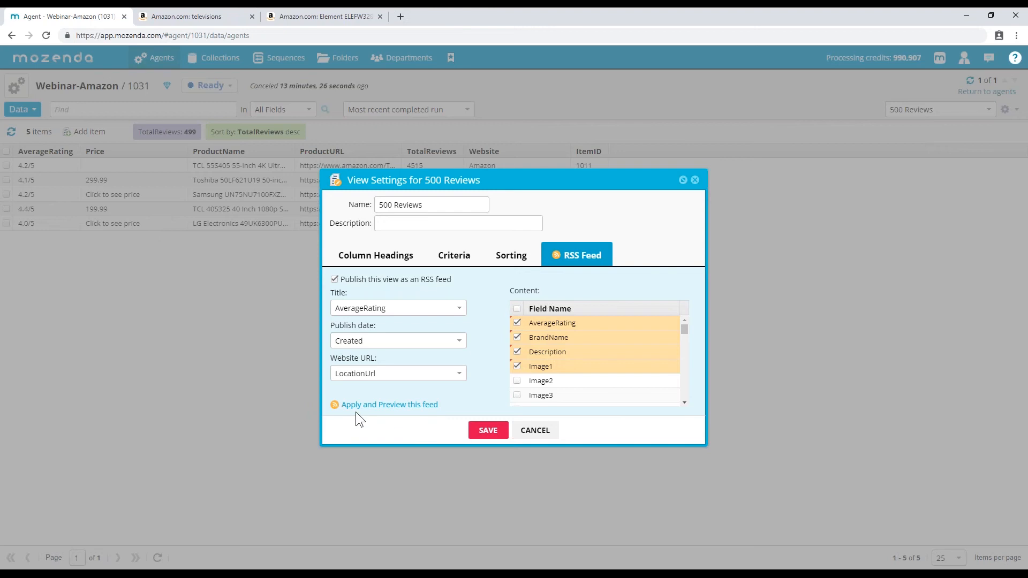
pyautogui.click(385, 405)
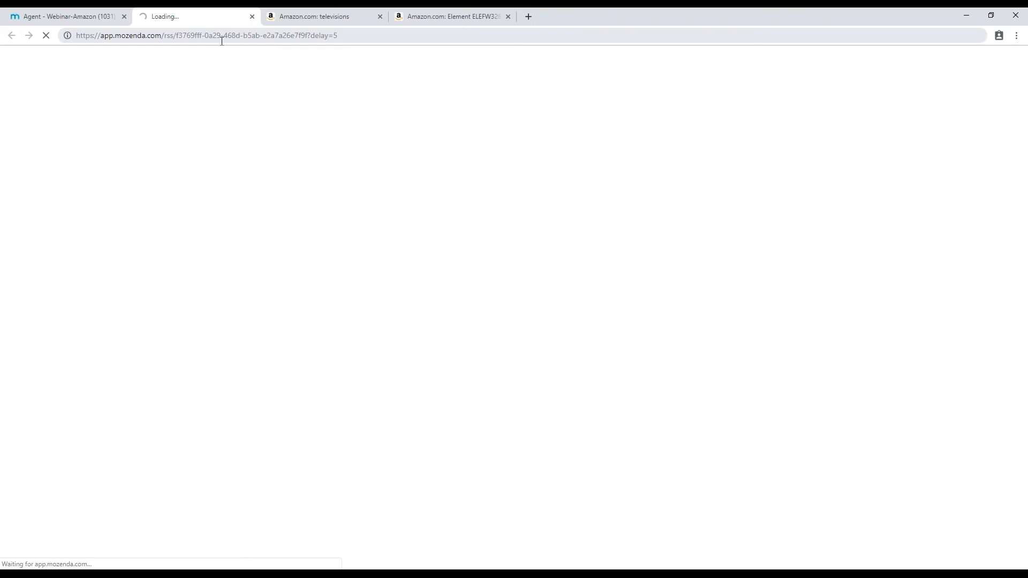
# - Look over the feed preview, then untick Publish and cancel the View Settings
pyautogui.click(90, 7)
pyautogui.click(172, 9)
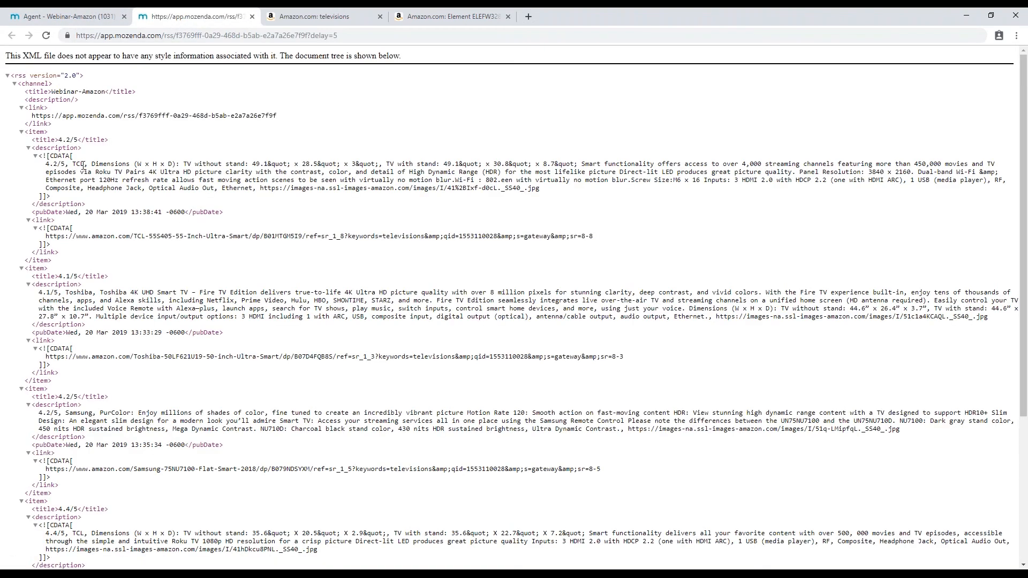
pyautogui.moveTo(47, 166); pyautogui.dragTo(373, 174)
pyautogui.click(370, 136)
pyautogui.click(101, 16)
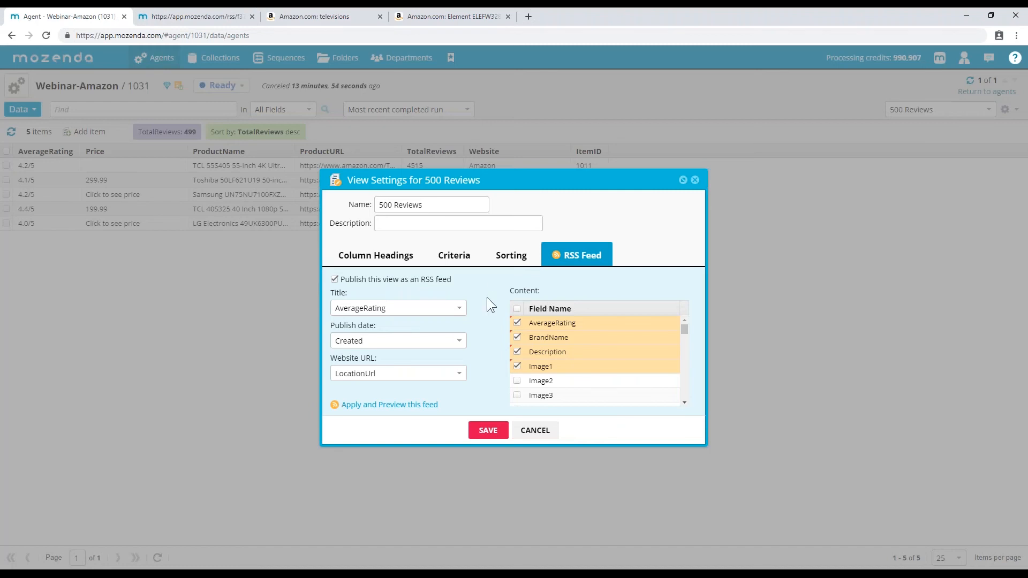
pyautogui.click(377, 278)
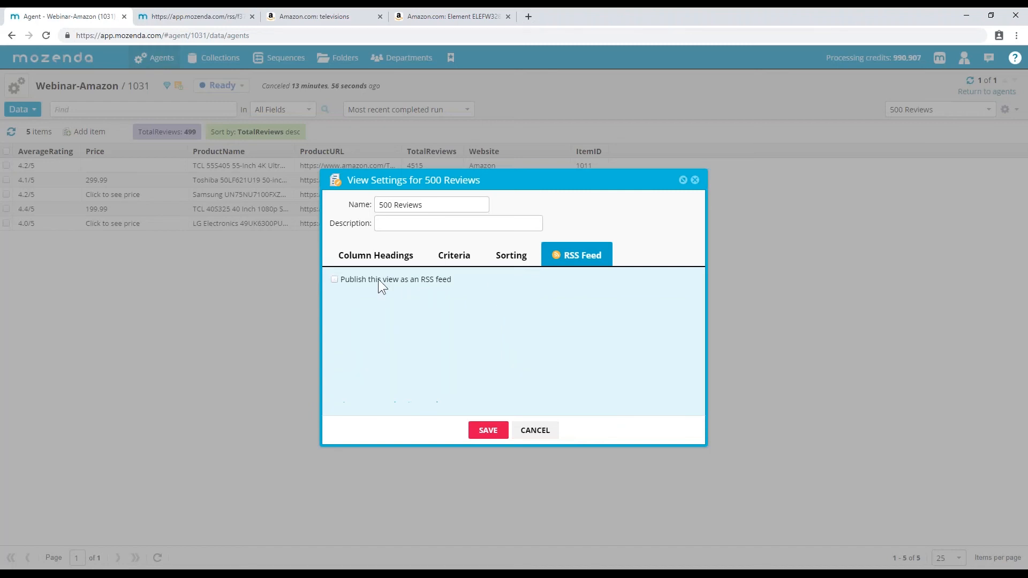
pyautogui.click(538, 432)
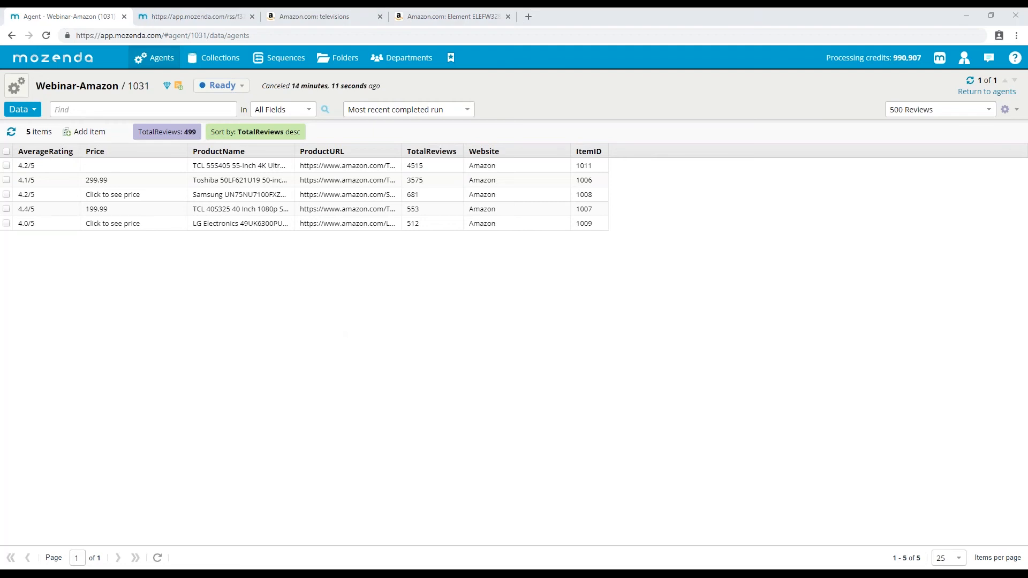
# - Enable Store item history in the agent's Harvesting Behavior settings and save
pyautogui.click(17, 86)
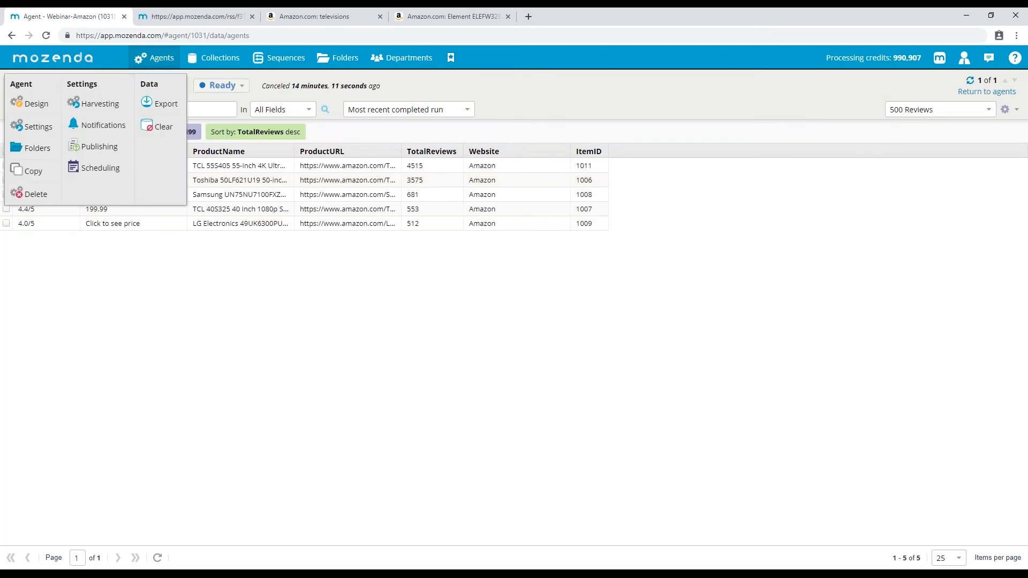
pyautogui.click(103, 106)
pyautogui.click(399, 232)
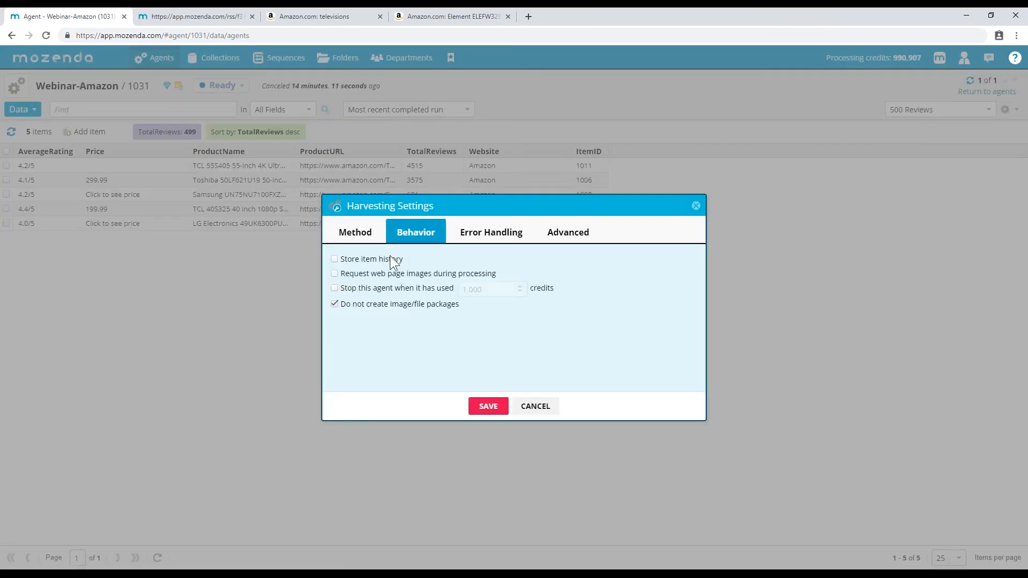
pyautogui.click(489, 410)
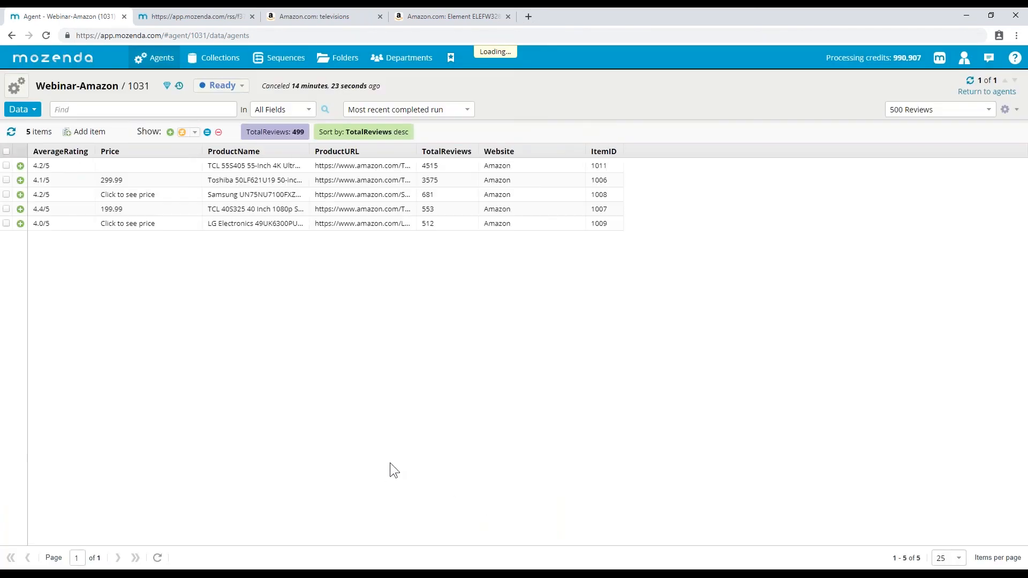
# - Show all items ever found, bringing the 500 Reviews view to eight items
pyautogui.click(434, 111)
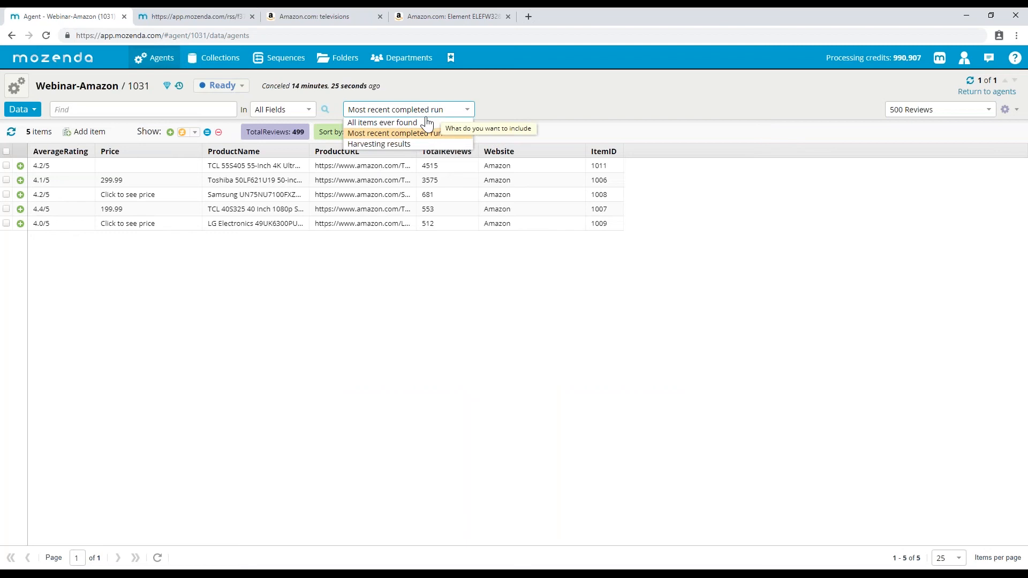
pyautogui.click(389, 123)
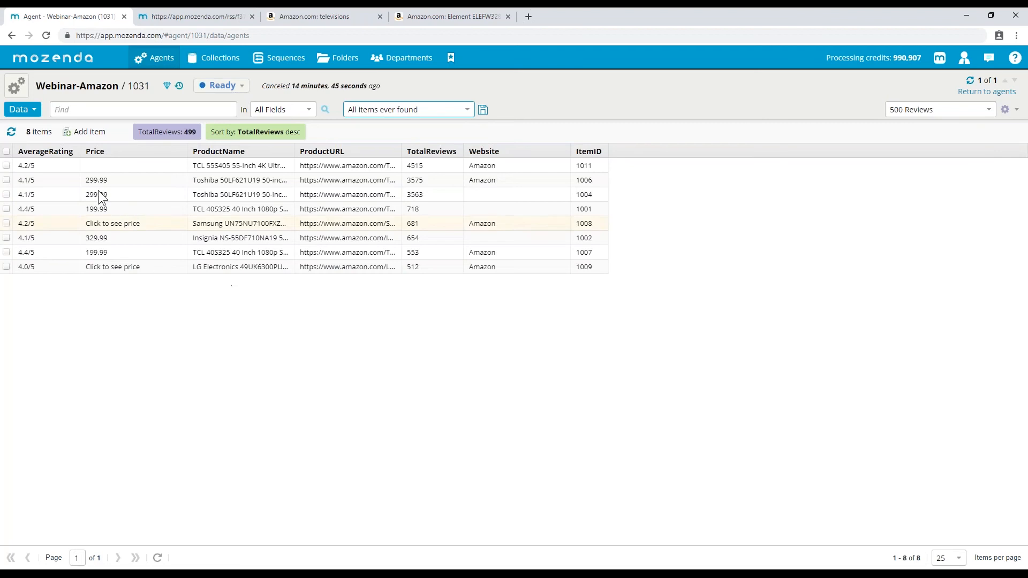
pyautogui.click(22, 110)
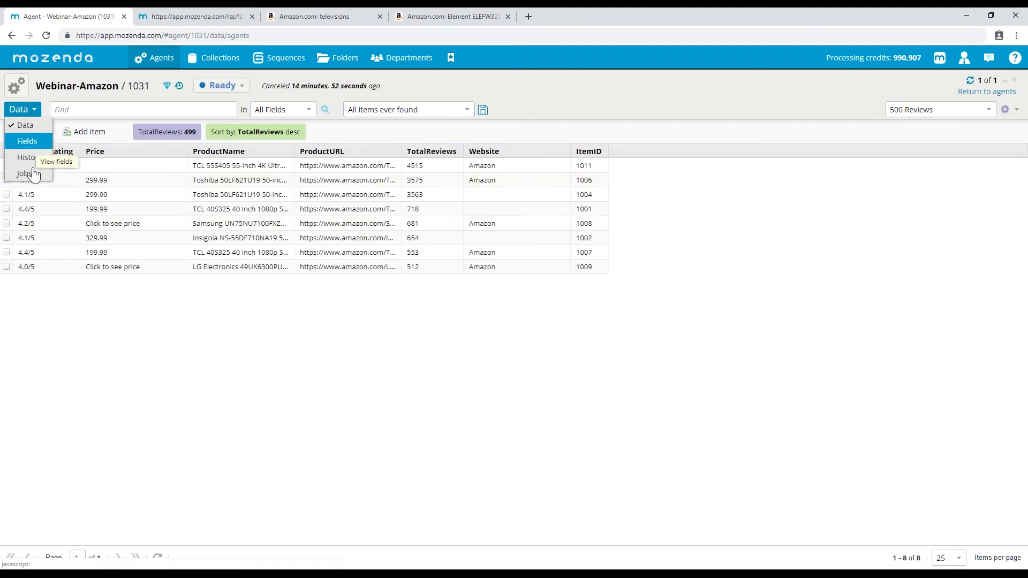
# - Switch to the Fields list, tick then untick AverageRating, BrandName, Description, and tick ProductURL
pyautogui.click(28, 142)
pyautogui.click(7, 165)
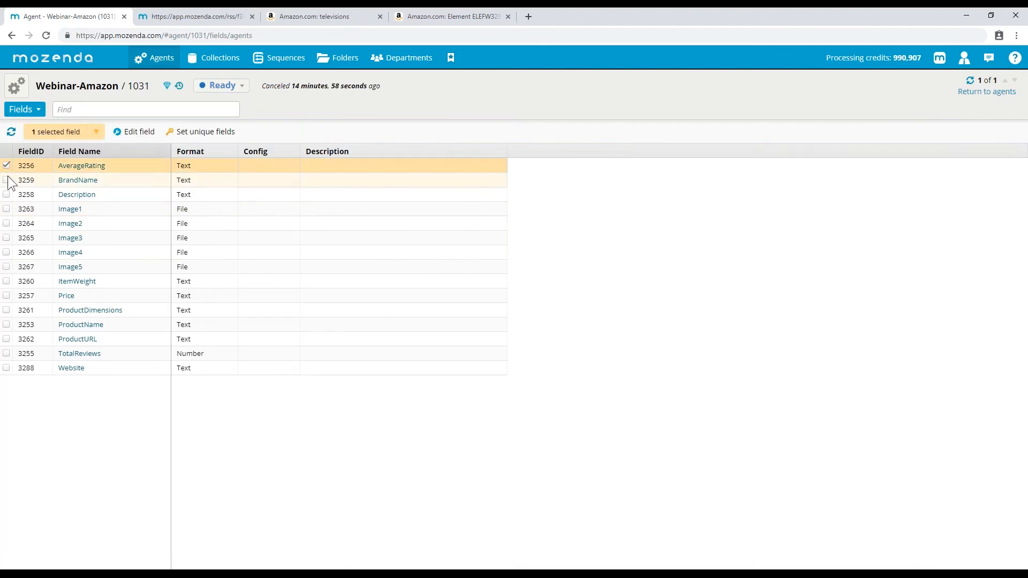
pyautogui.click(7, 180)
pyautogui.click(7, 195)
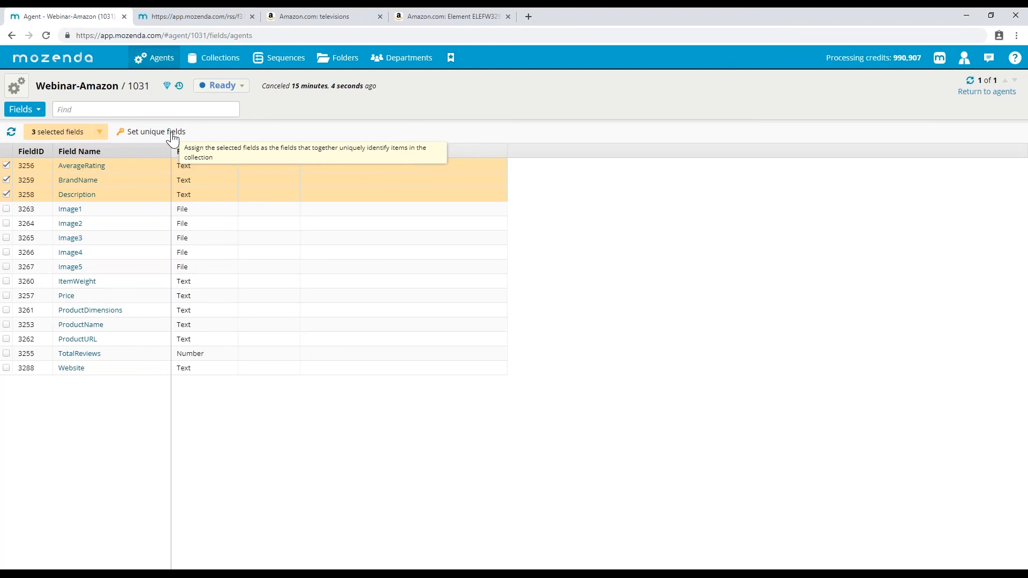
pyautogui.click(6, 166)
pyautogui.click(7, 180)
pyautogui.click(6, 194)
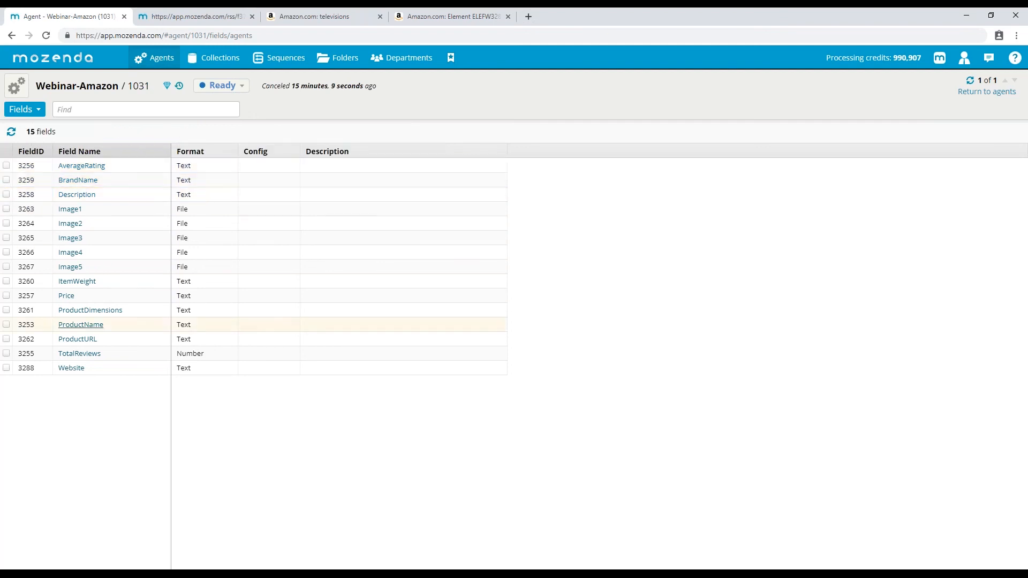
pyautogui.click(7, 339)
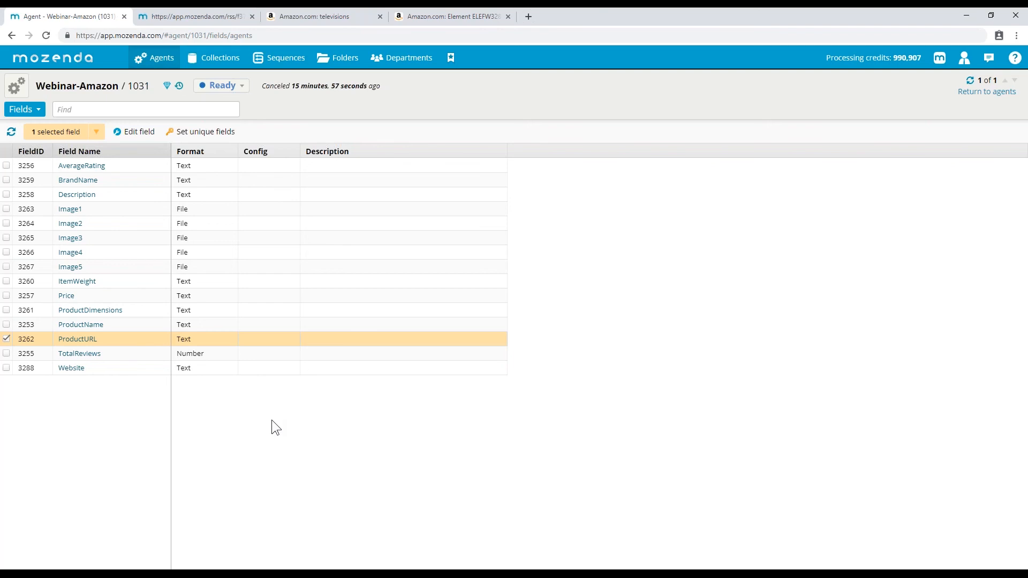
# - Set the checked ProductURL field as the Webinar-Amazon agent's unique field and confirm the change
pyautogui.click(201, 132)
pyautogui.click(384, 135)
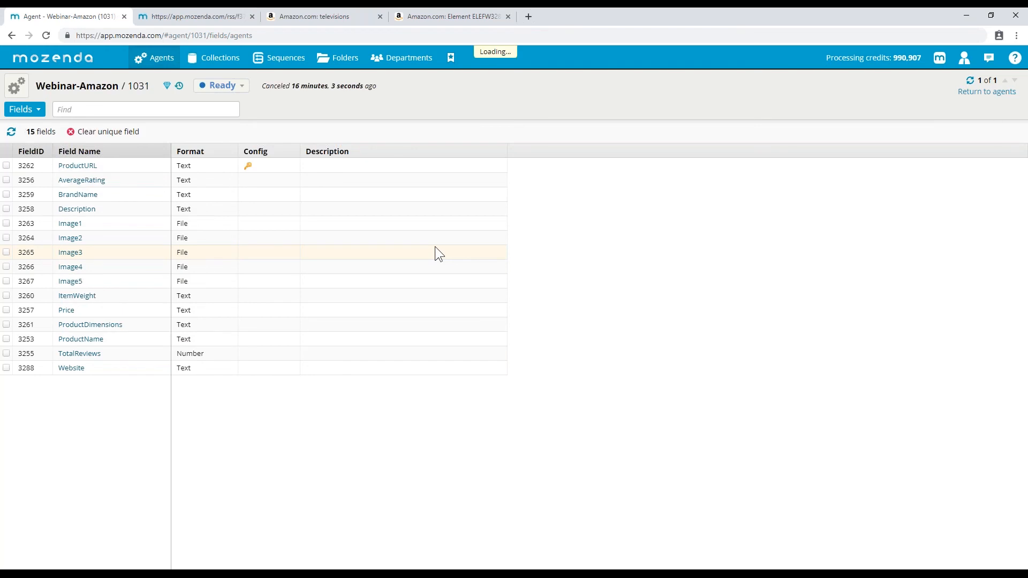
# - Show the agent's Data view with its five TV items sorted by TotalReviews
pyautogui.click(24, 109)
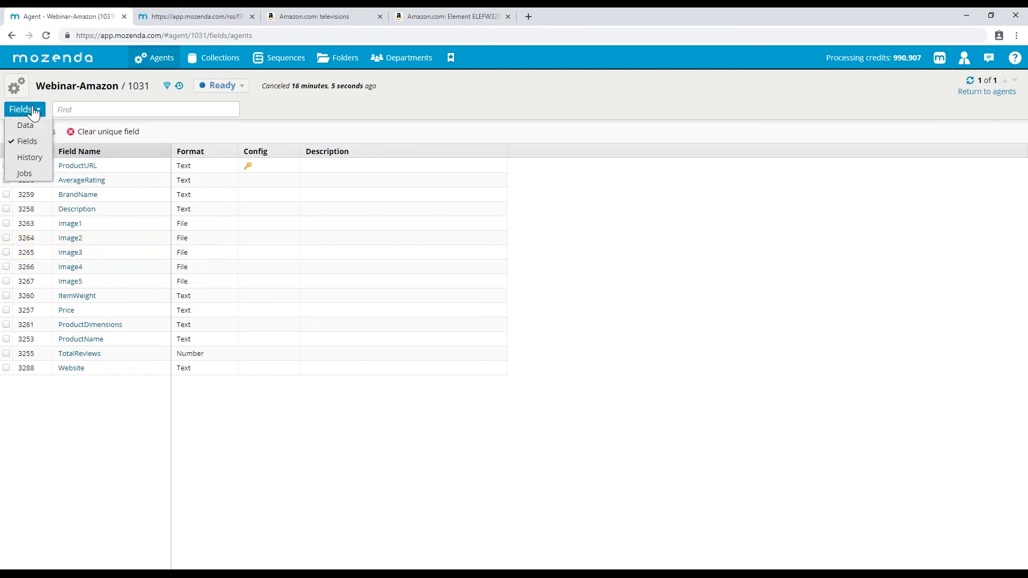
pyautogui.click(21, 123)
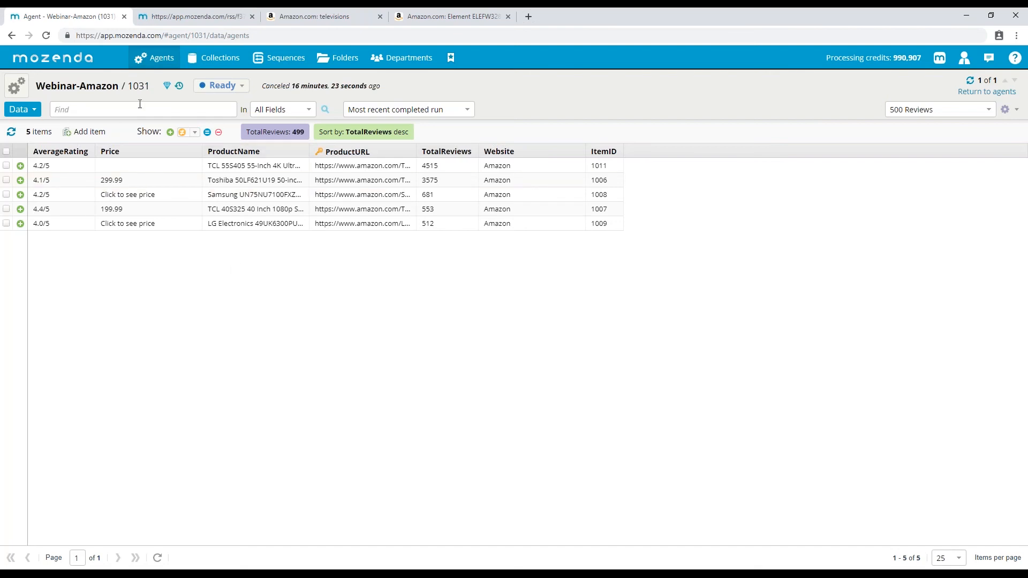
pyautogui.click(25, 107)
pyautogui.click(16, 86)
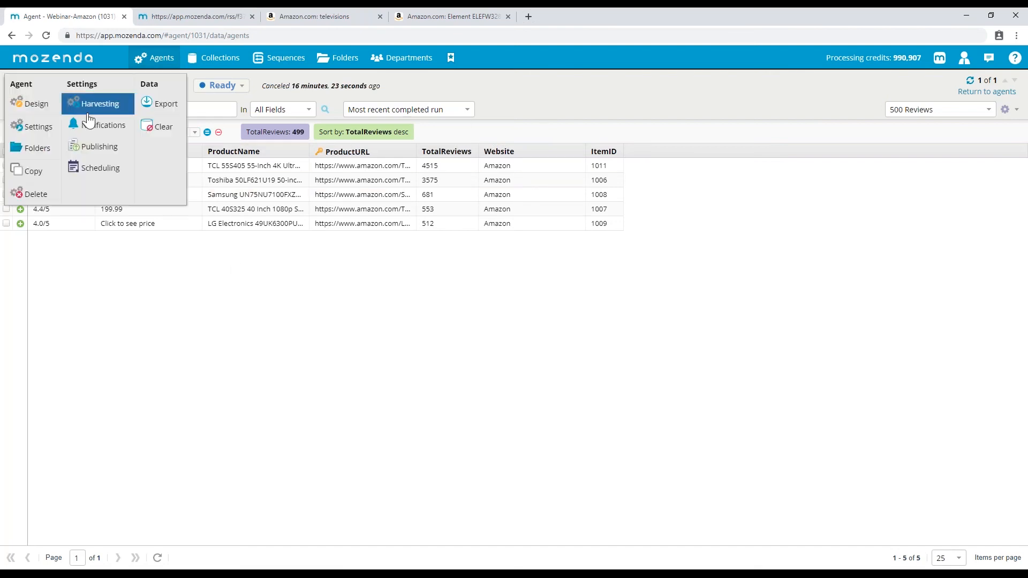
pyautogui.click(101, 147)
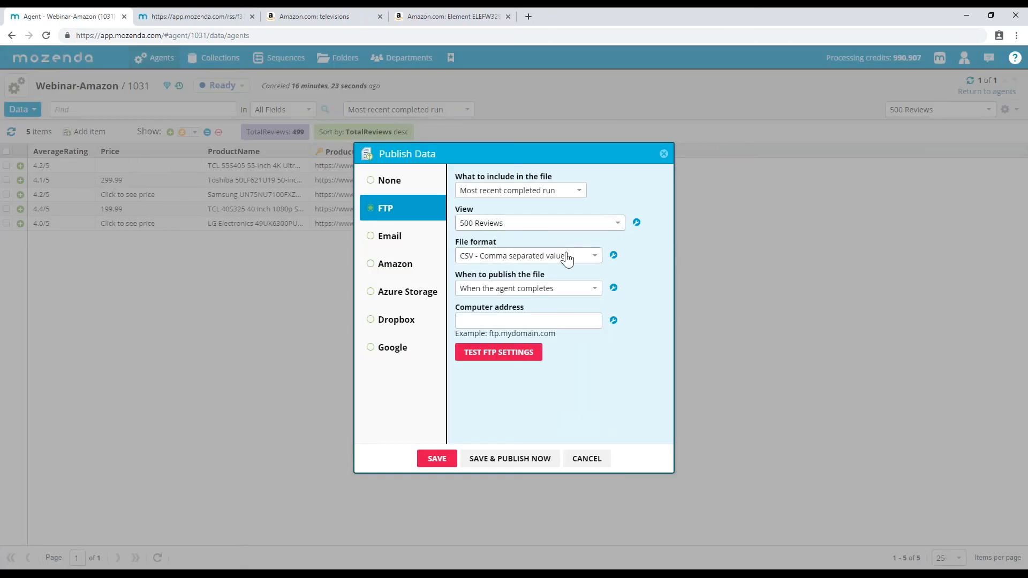
pyautogui.click(636, 222)
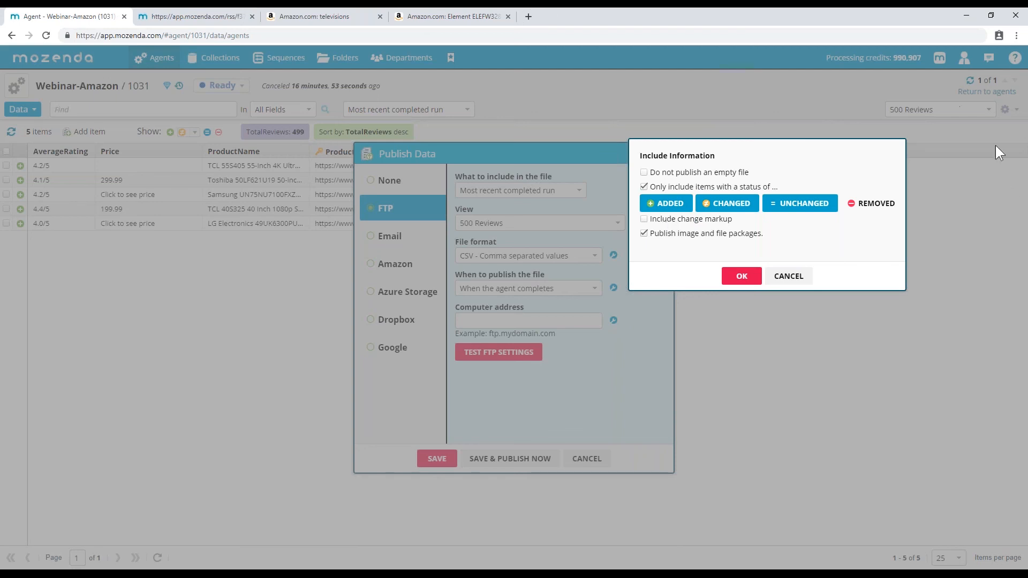
pyautogui.click(789, 277)
pyautogui.click(586, 457)
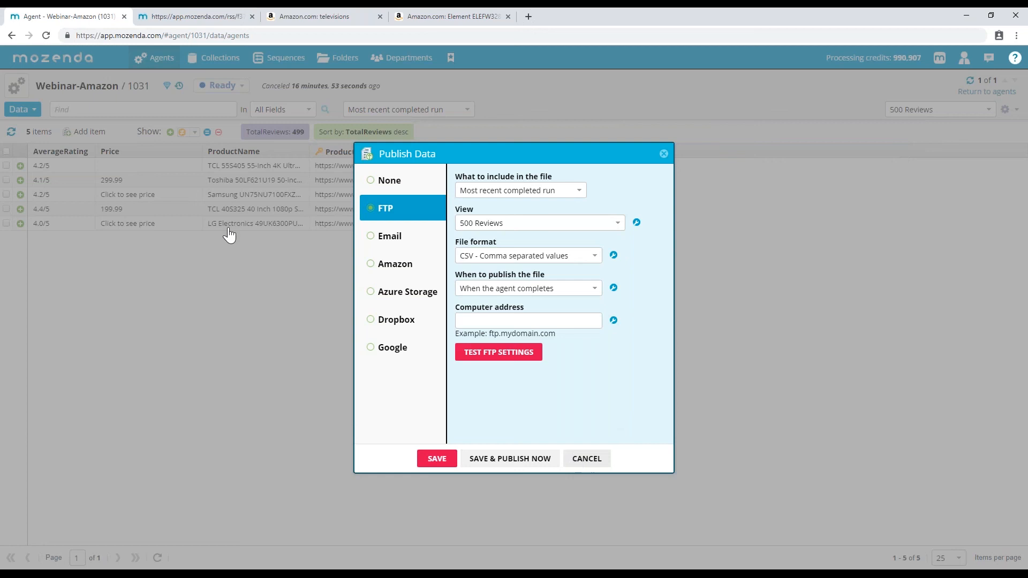
pyautogui.click(194, 133)
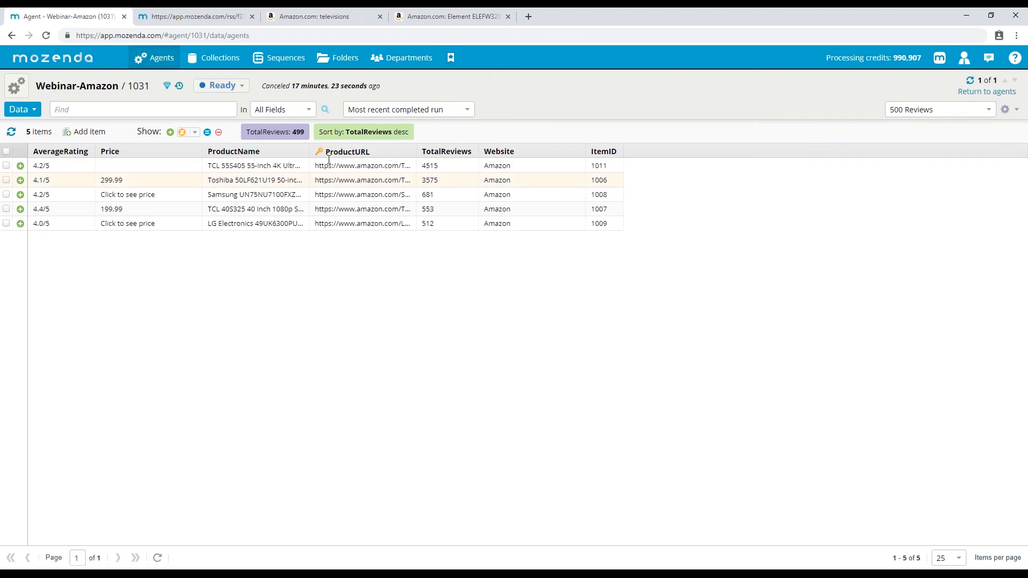
pyautogui.click(16, 85)
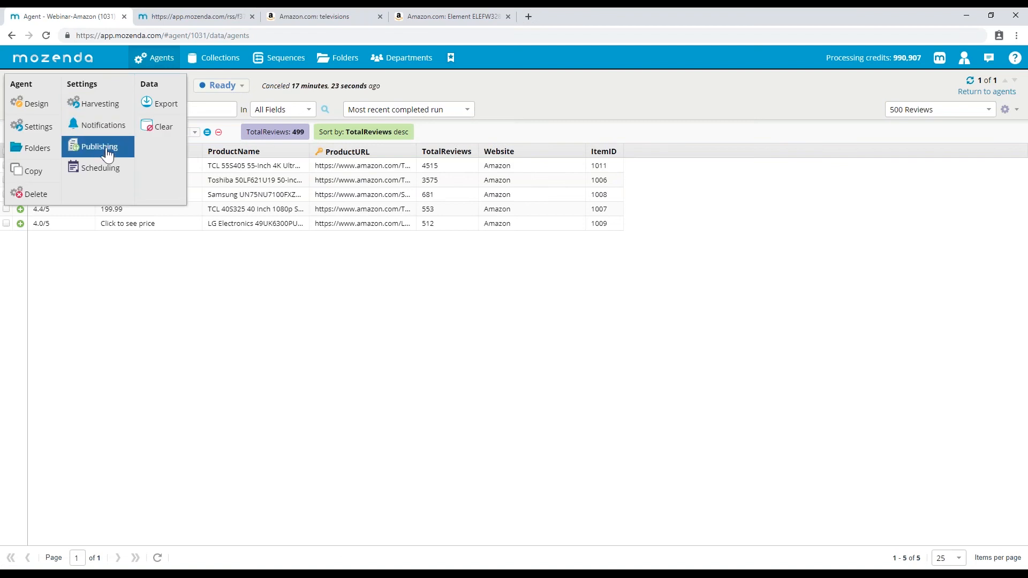
pyautogui.click(102, 150)
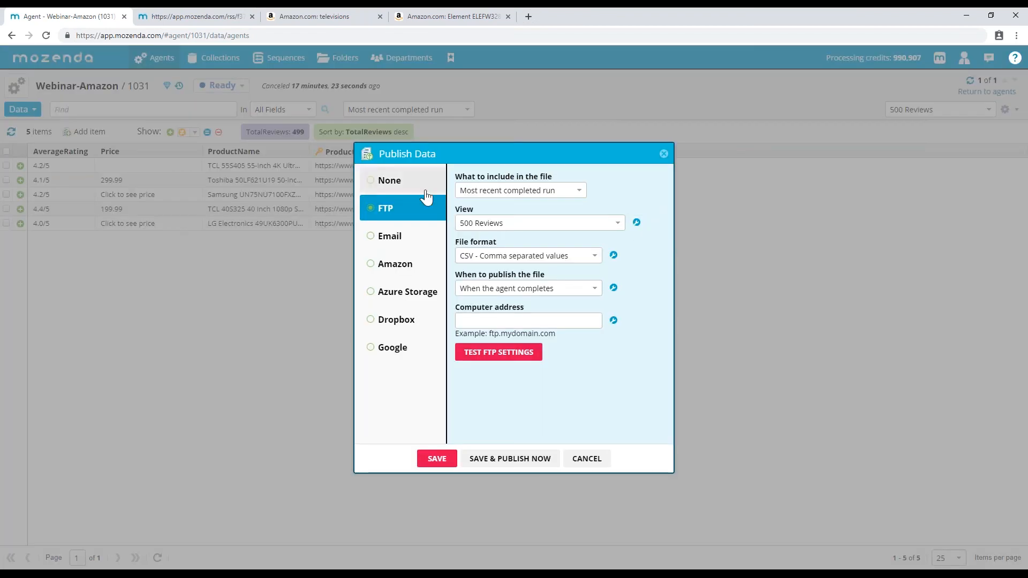
pyautogui.click(636, 224)
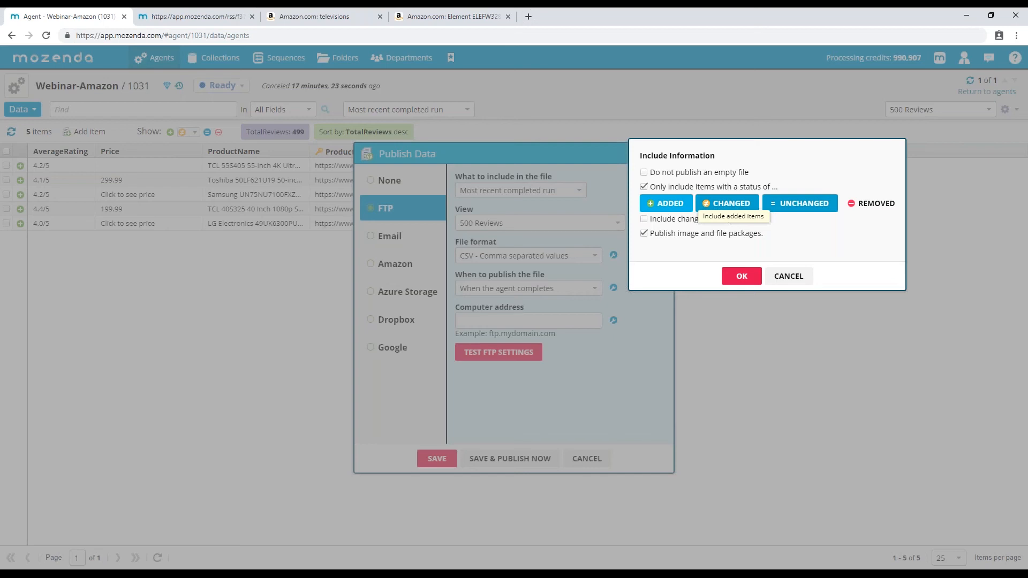
pyautogui.click(800, 204)
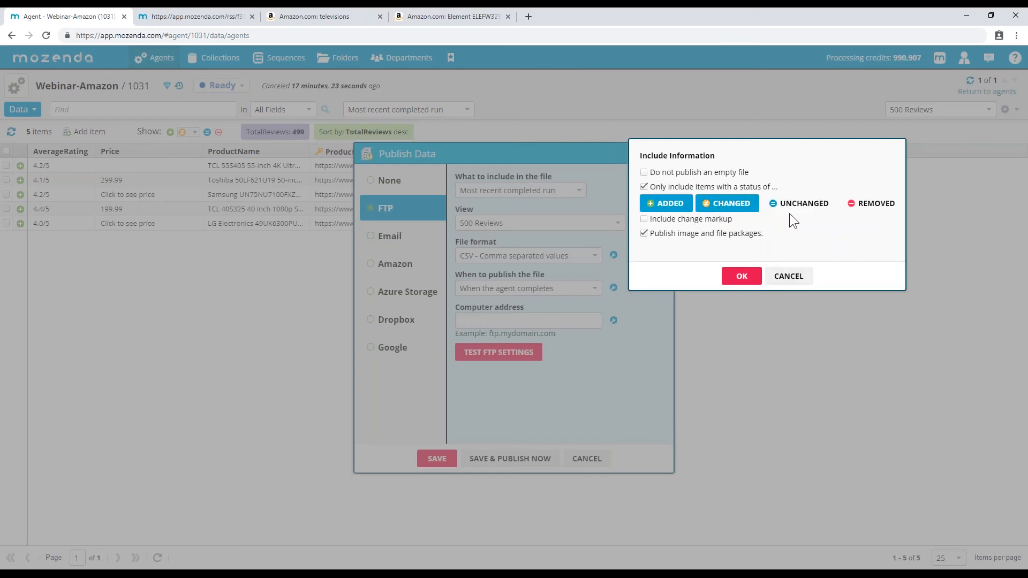
pyautogui.click(796, 276)
pyautogui.click(611, 459)
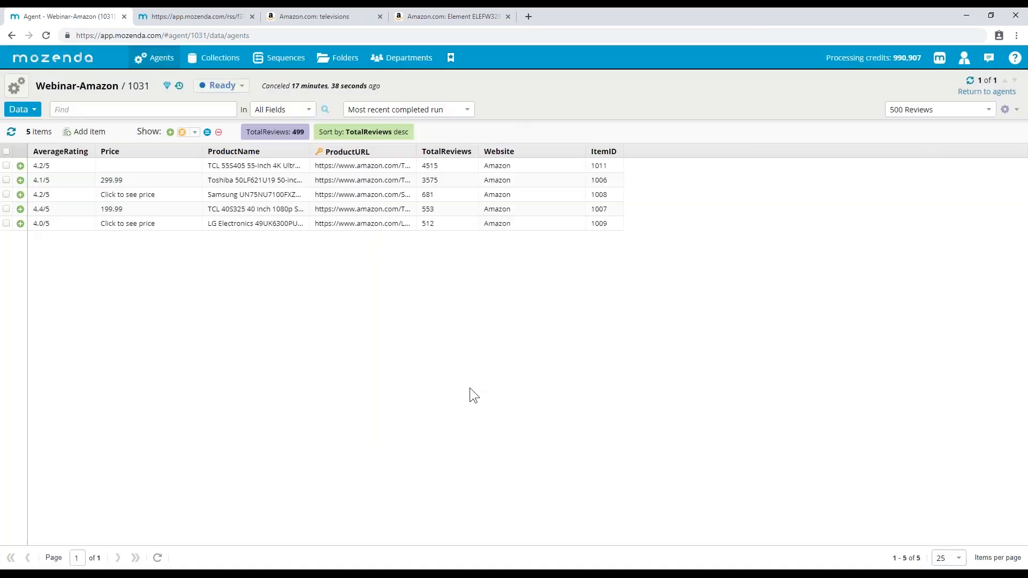
# - From the Jobs list, view the six items captured by job 11379
pyautogui.click(19, 109)
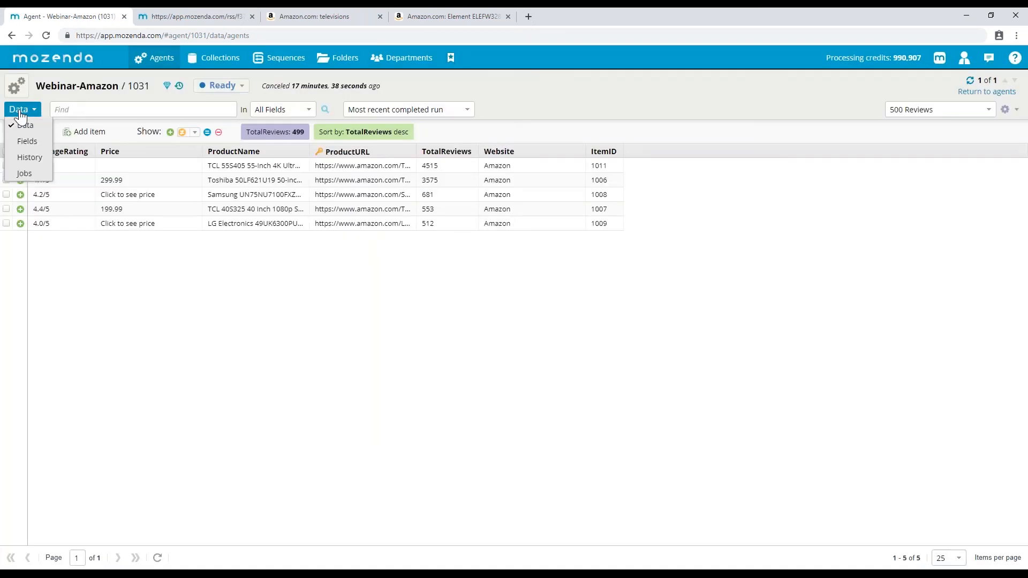
pyautogui.click(28, 176)
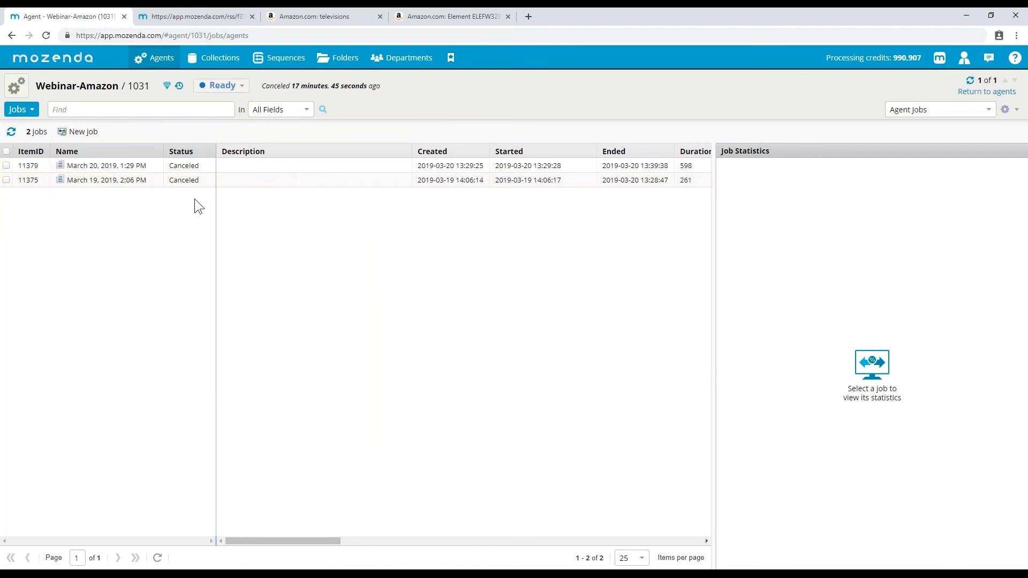
pyautogui.click(229, 169)
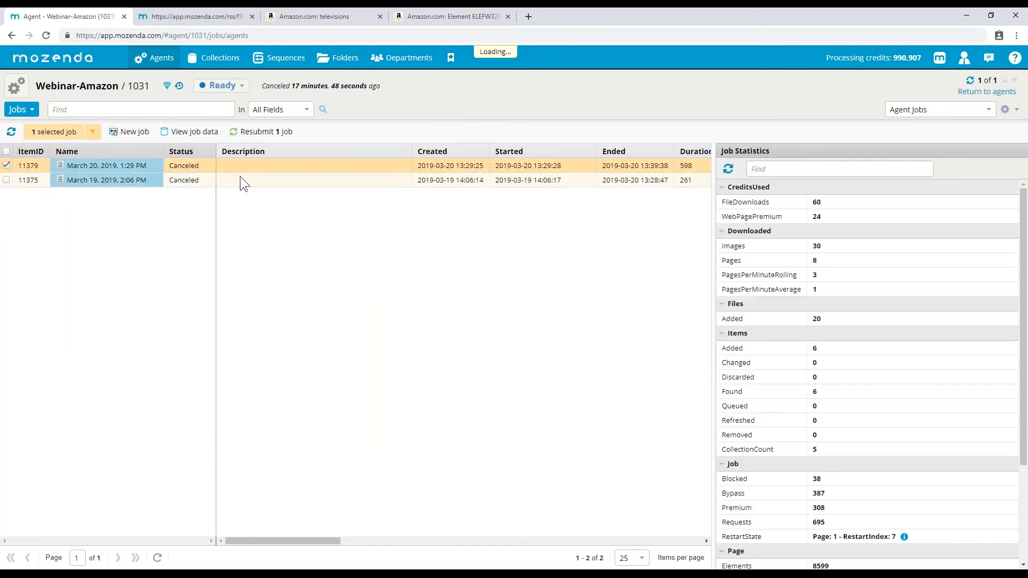
pyautogui.click(192, 133)
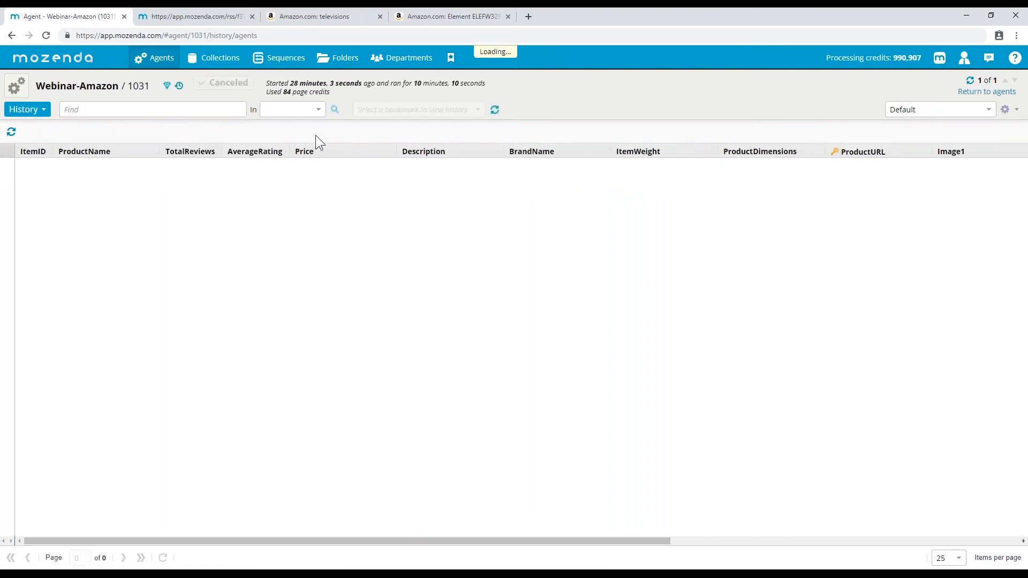
# - Return from job 11379's data to the agent's Jobs list
pyautogui.click(34, 111)
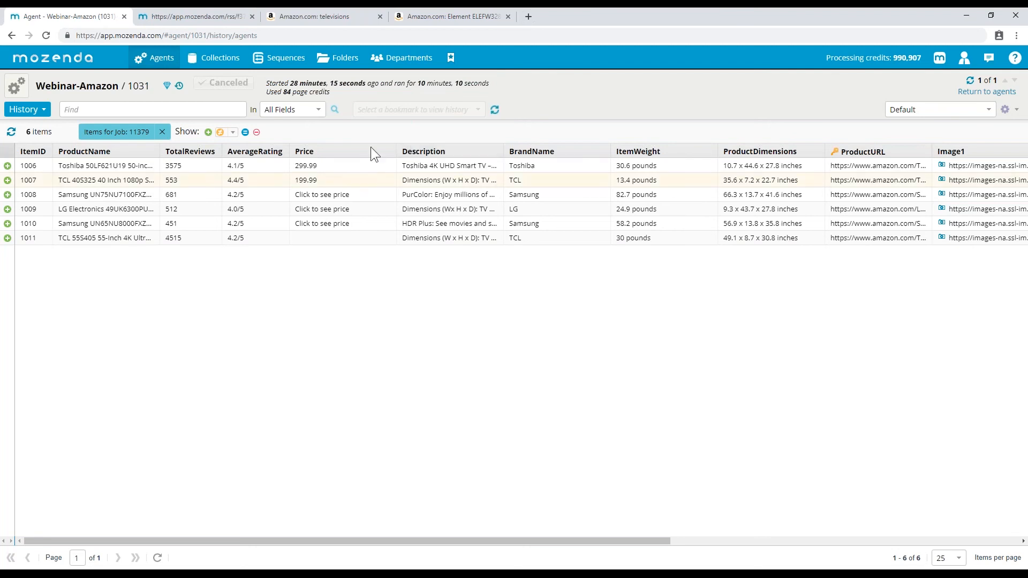
pyautogui.click(19, 111)
pyautogui.click(26, 189)
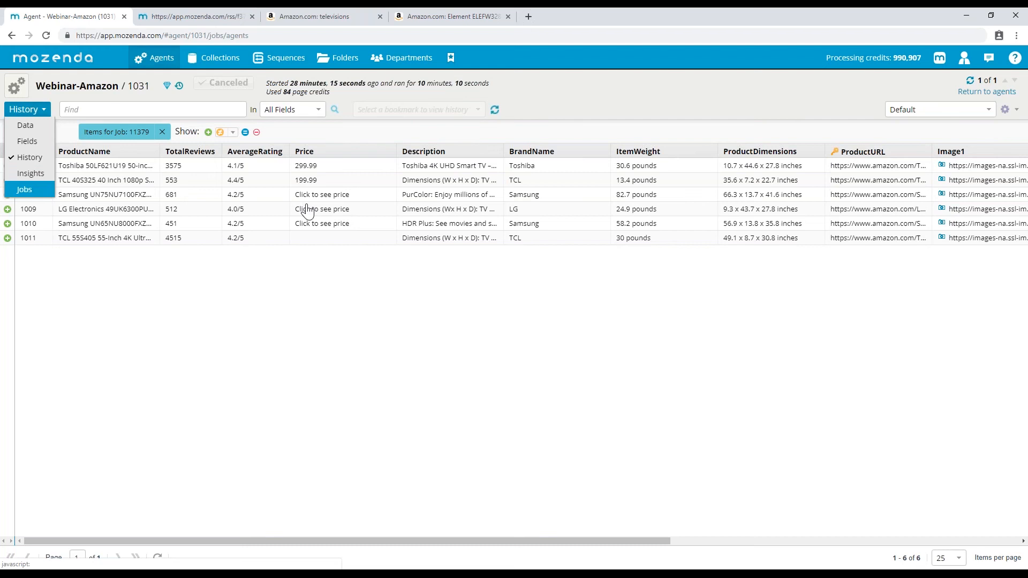
# - Review the statistics of job 11375 in the Jobs list
pyautogui.click(236, 177)
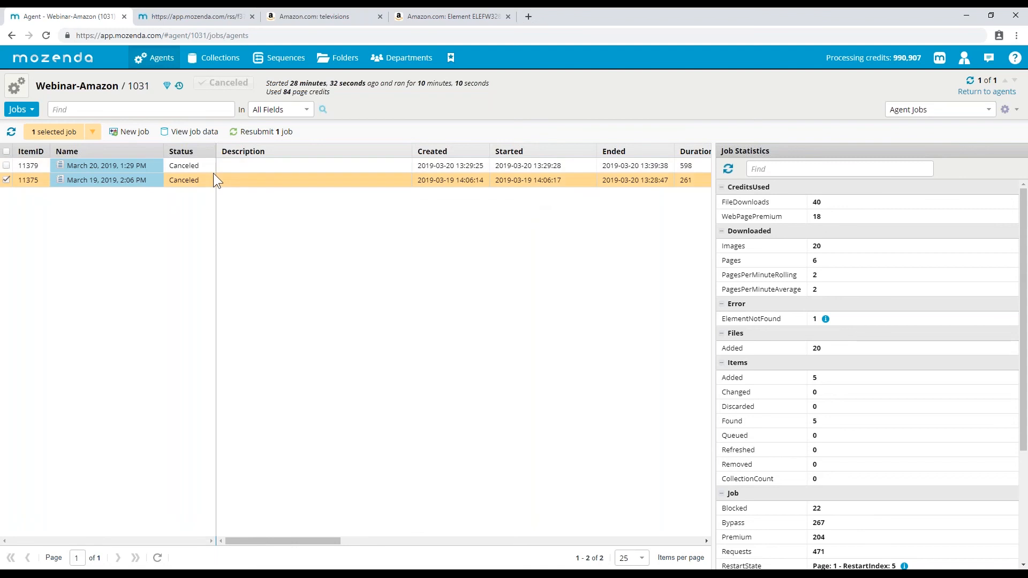
pyautogui.click(7, 181)
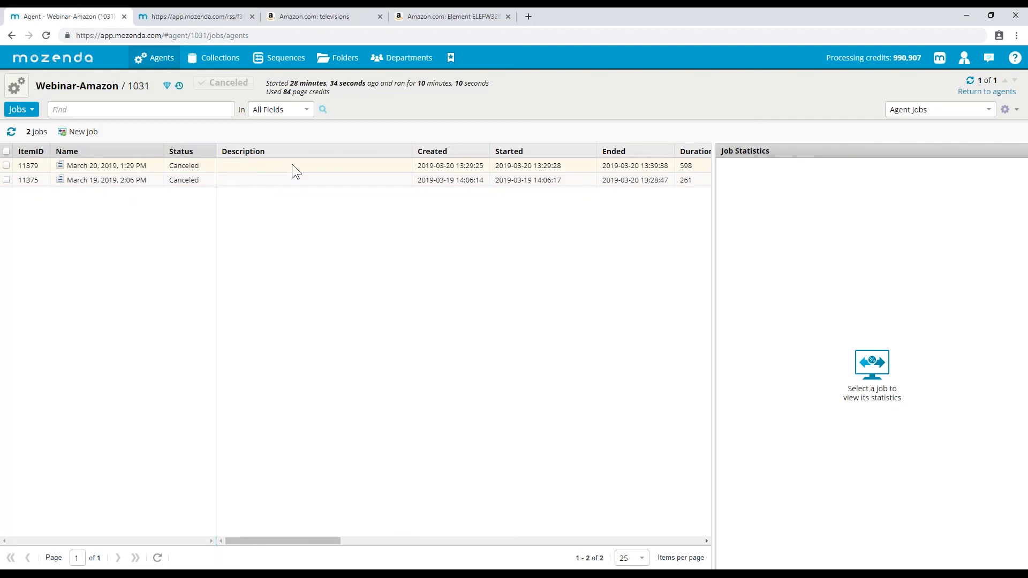
pyautogui.click(218, 180)
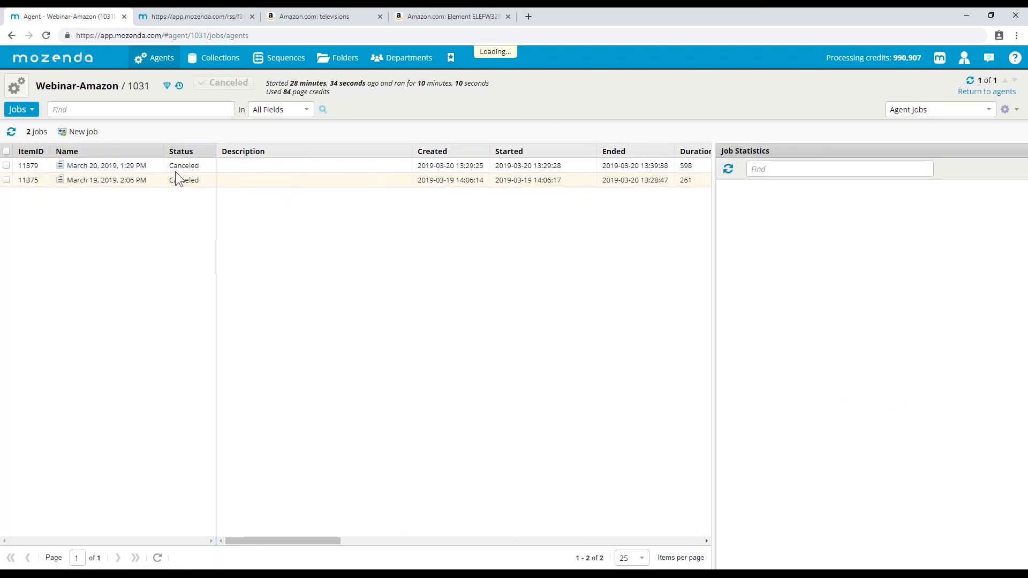
# - Go through Data and the Agents list, reopening Webinar-Amazon on its Jobs view
pyautogui.click(20, 110)
pyautogui.click(27, 127)
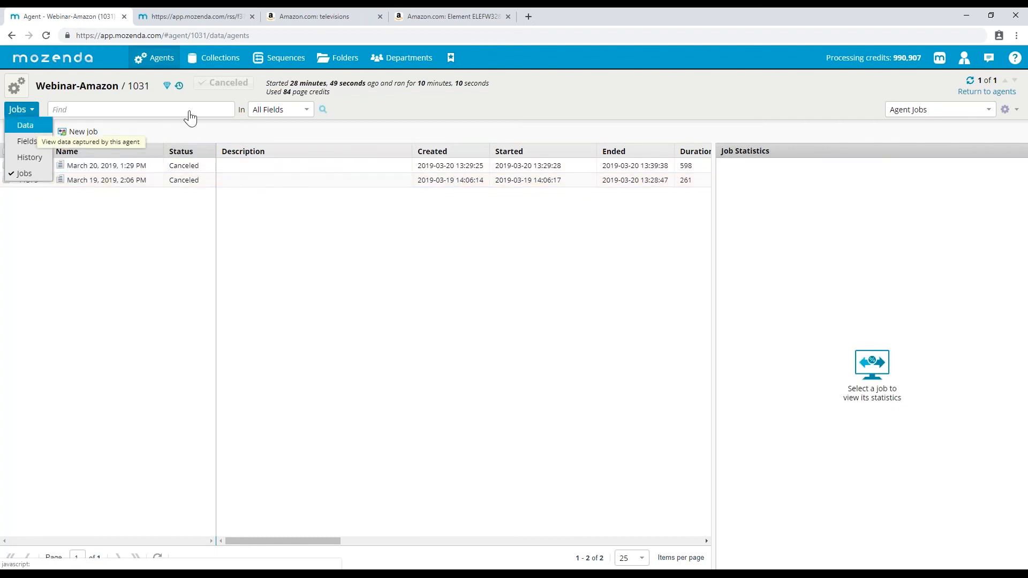
pyautogui.click(20, 109)
pyautogui.click(145, 78)
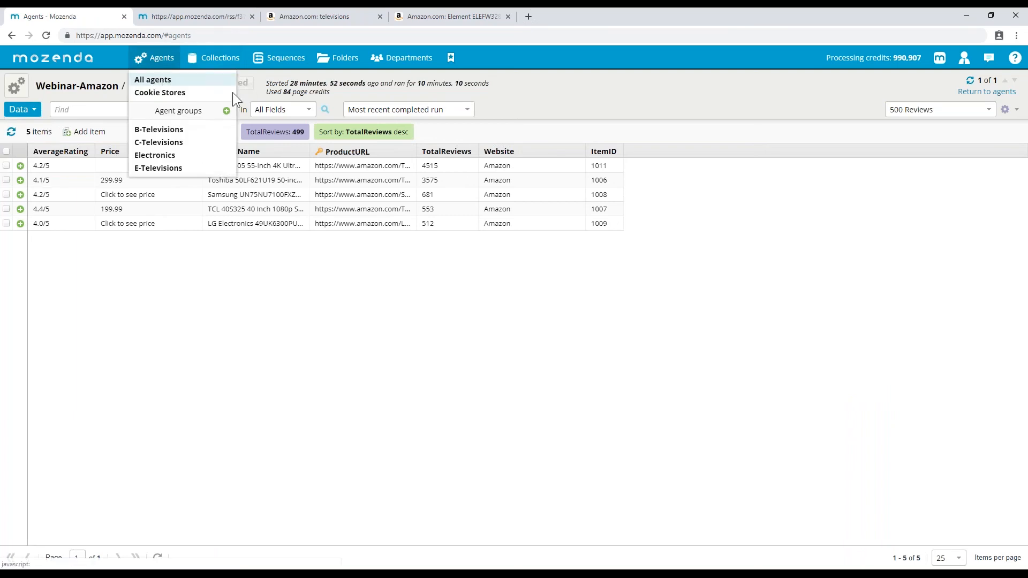
pyautogui.click(114, 167)
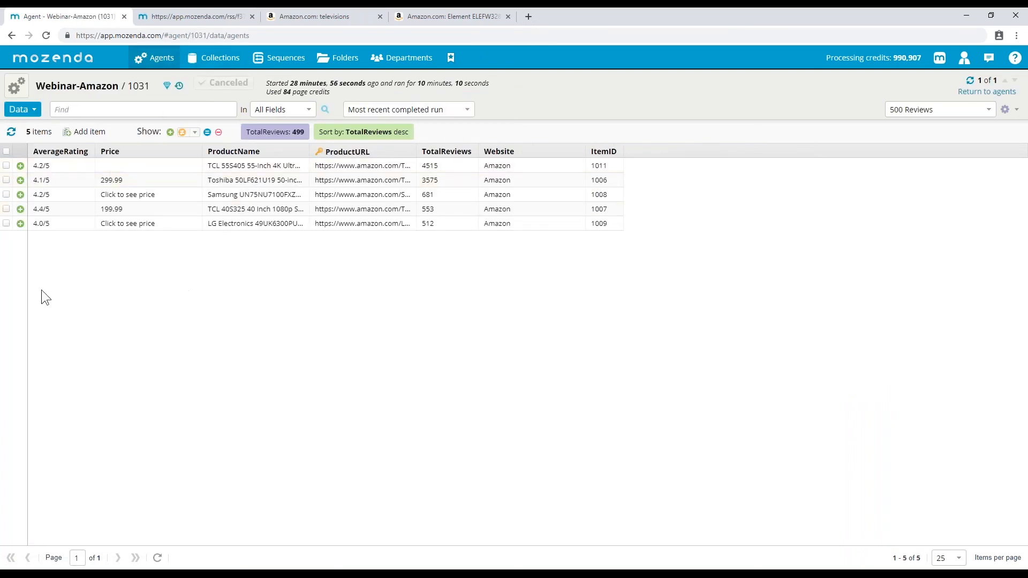
pyautogui.click(21, 109)
pyautogui.click(57, 182)
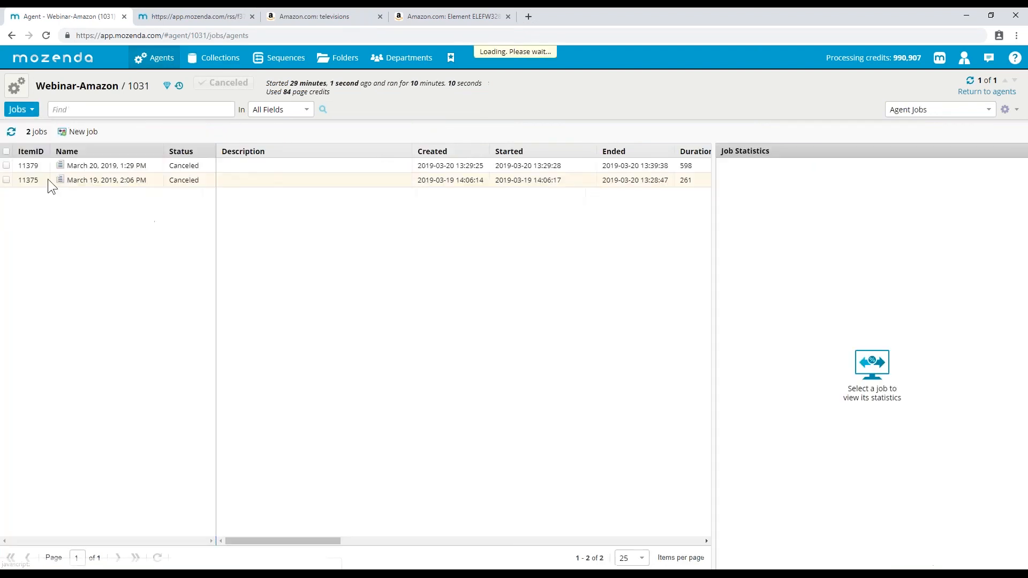
# - Create two new jobs for the agent and reload the jobs list to update statuses
pyautogui.click(80, 132)
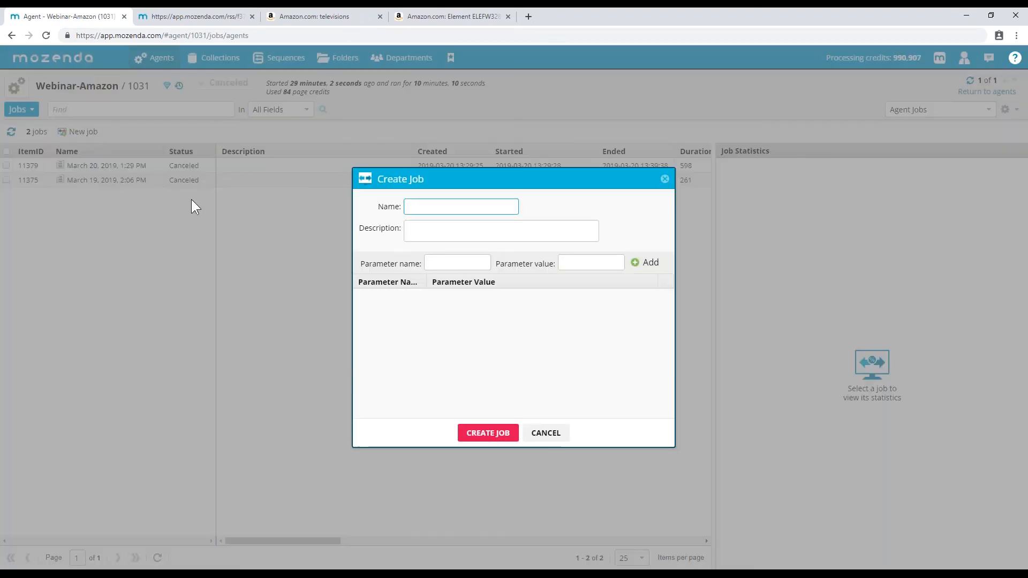
pyautogui.click(475, 428)
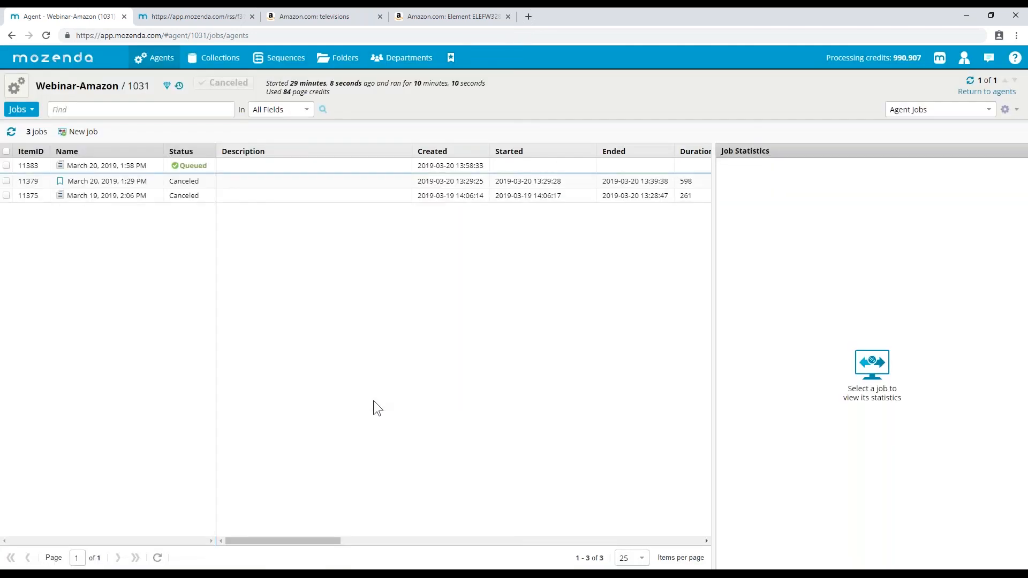
pyautogui.click(75, 133)
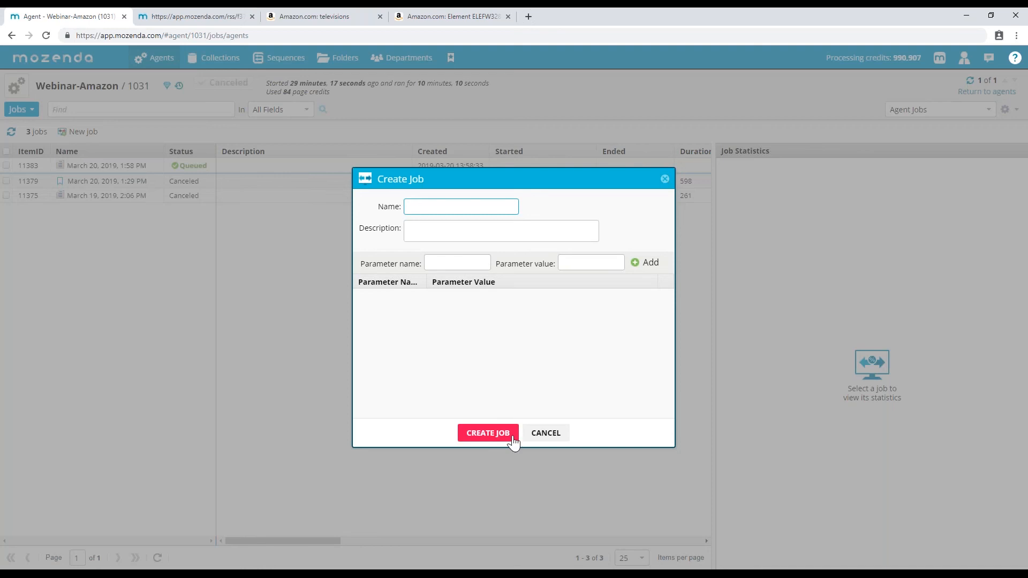
pyautogui.click(512, 440)
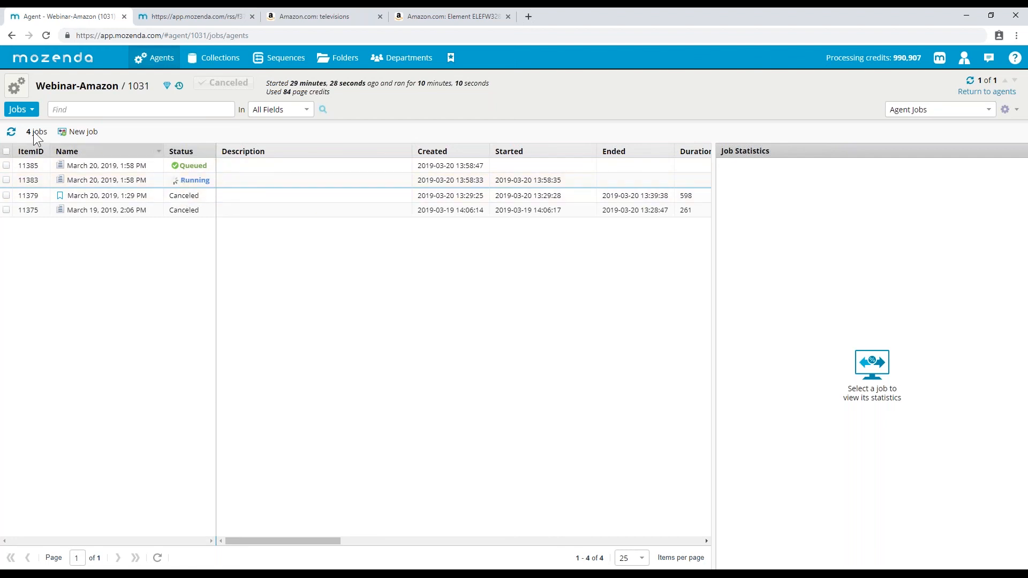
pyautogui.click(12, 131)
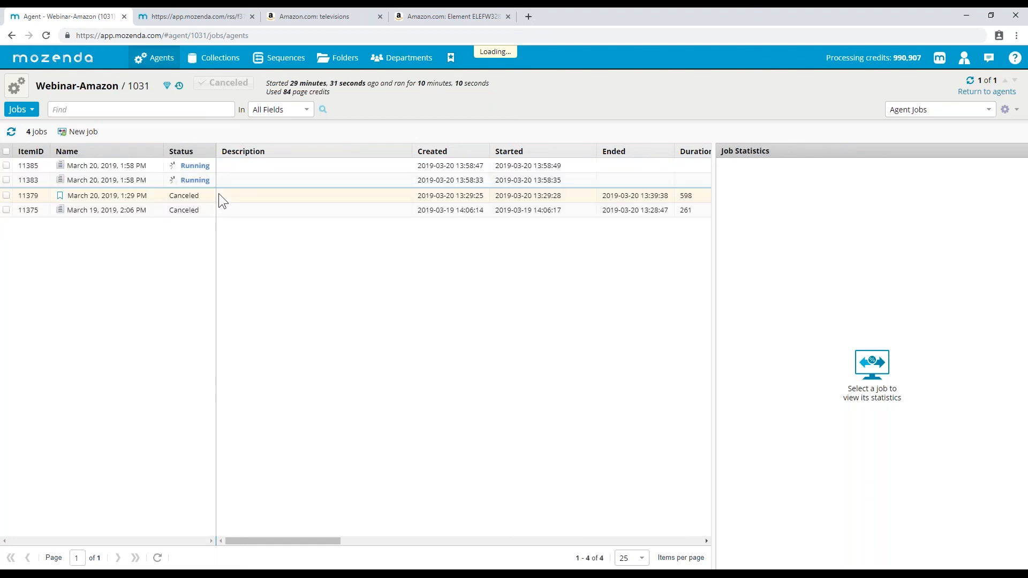
pyautogui.click(46, 37)
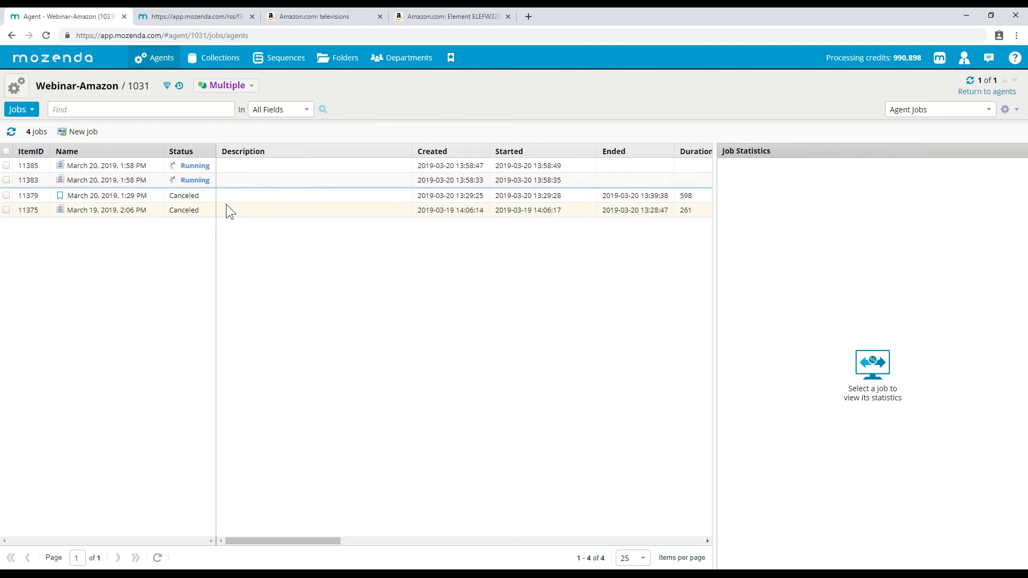
# - View statistics for jobs 11375, 11379, and running jobs 11383 and 11385
pyautogui.click(176, 210)
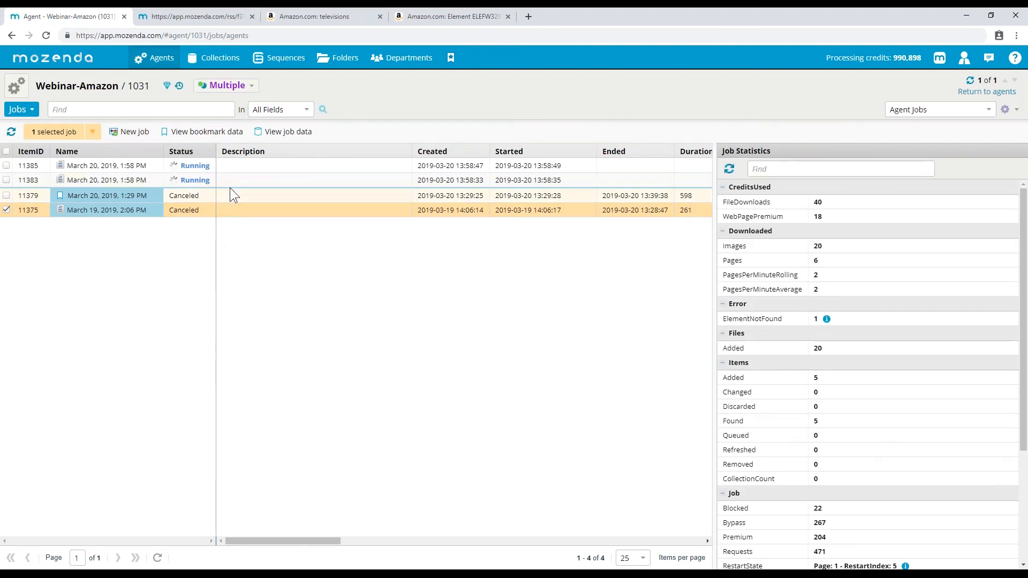
pyautogui.click(7, 209)
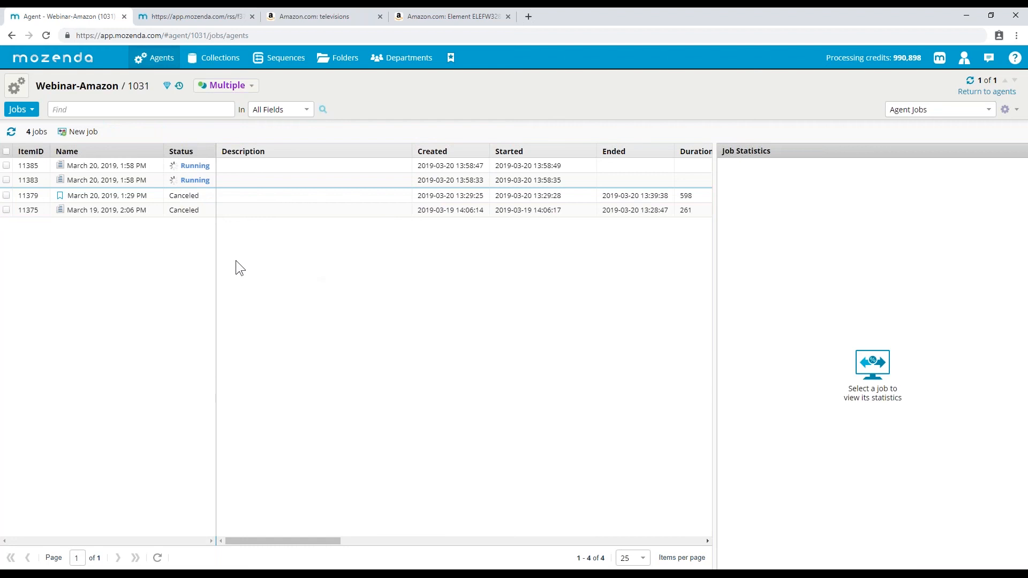
pyautogui.click(224, 211)
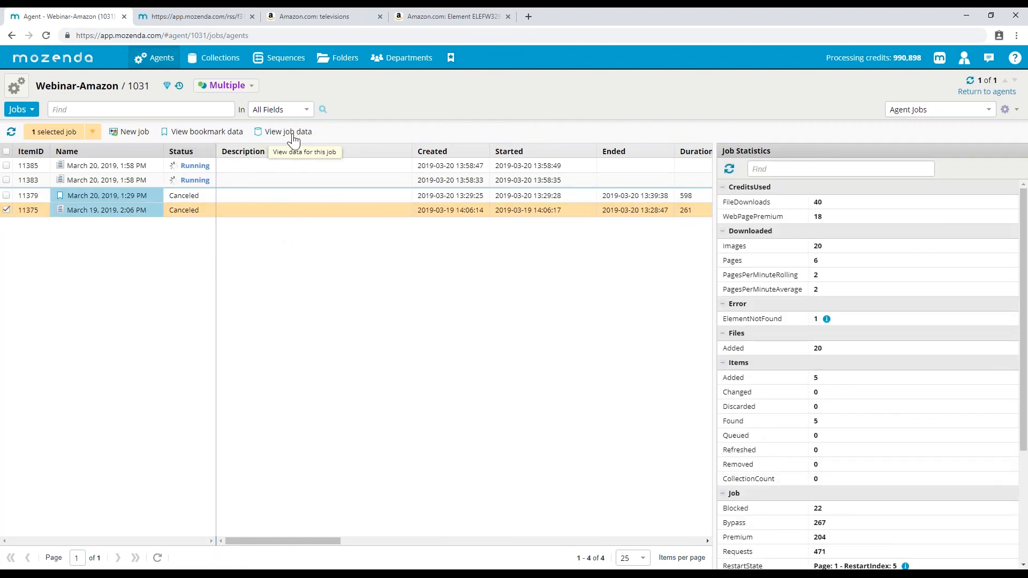
pyautogui.click(201, 195)
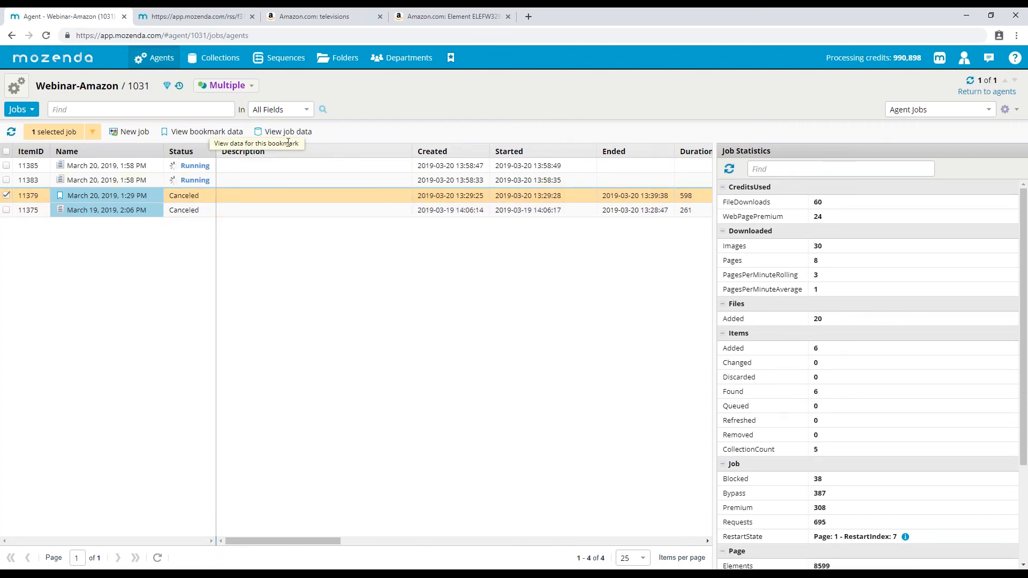
pyautogui.click(149, 180)
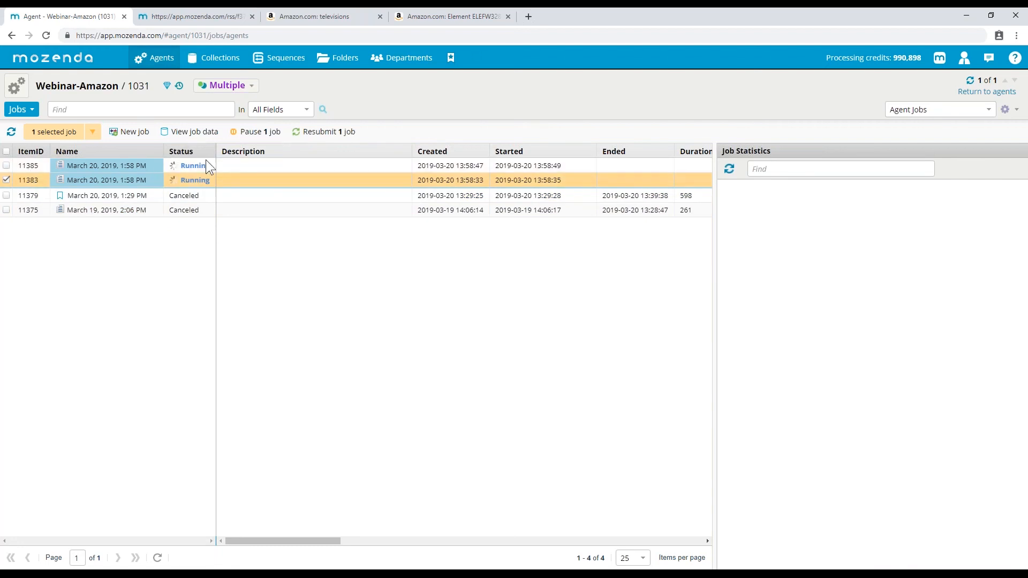
pyautogui.click(229, 163)
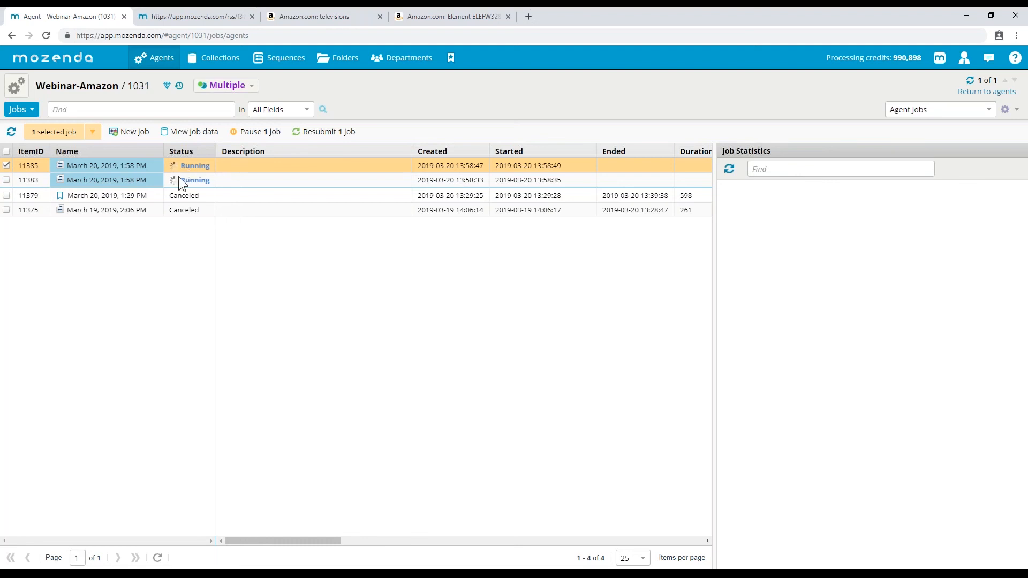
# - Recompare statistics of jobs 11383, 11379, 11375 and 11385, then inspect the ProductURL capture in Agent Builder
pyautogui.click(7, 179)
pyautogui.click(7, 179)
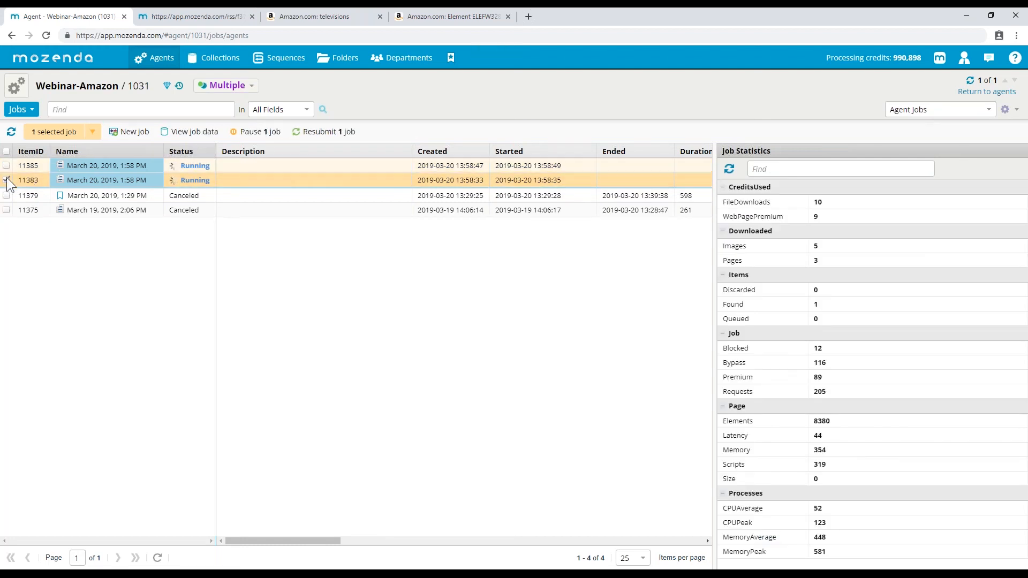
pyautogui.click(120, 195)
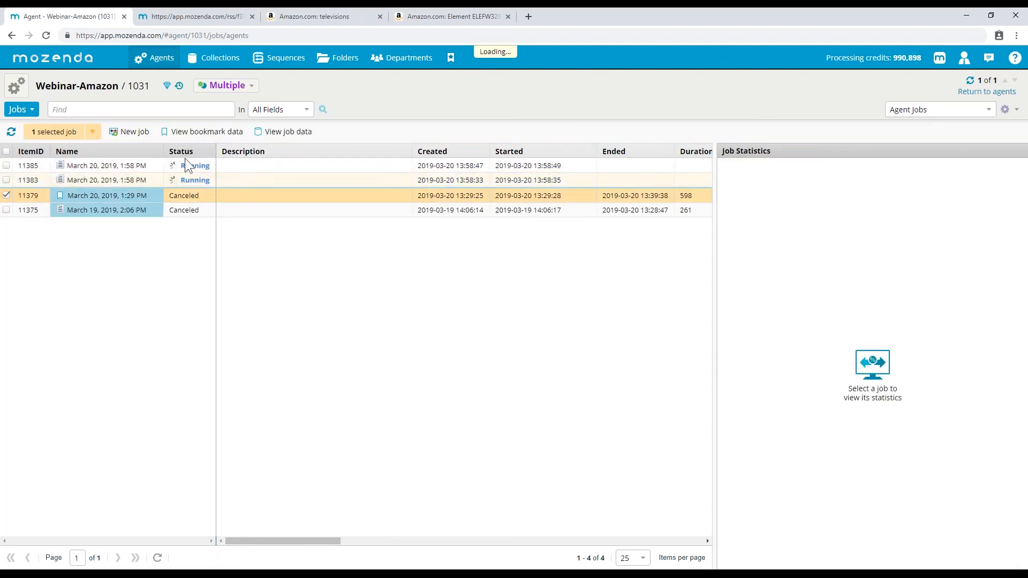
pyautogui.click(120, 184)
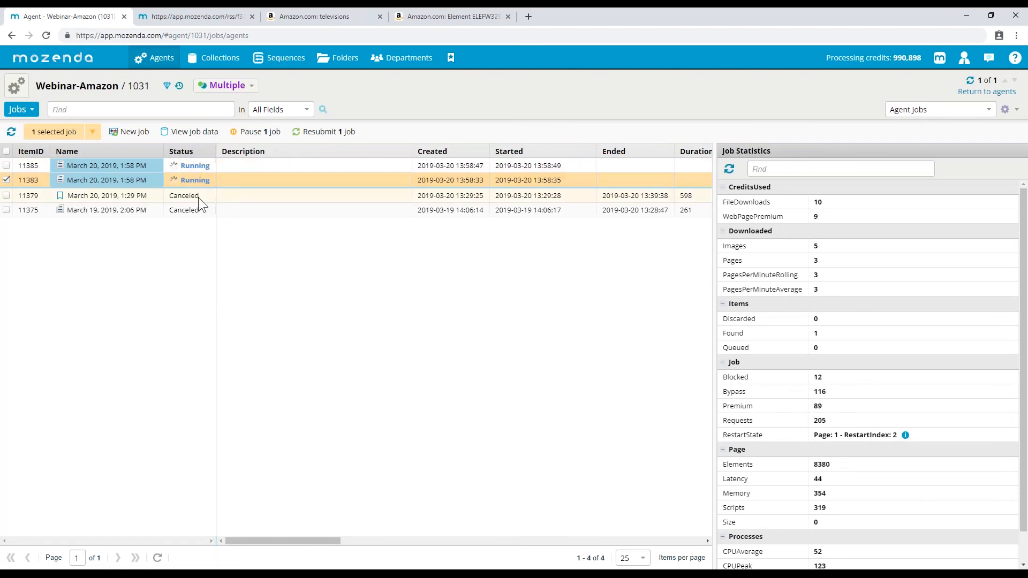
pyautogui.click(198, 196)
pyautogui.click(186, 208)
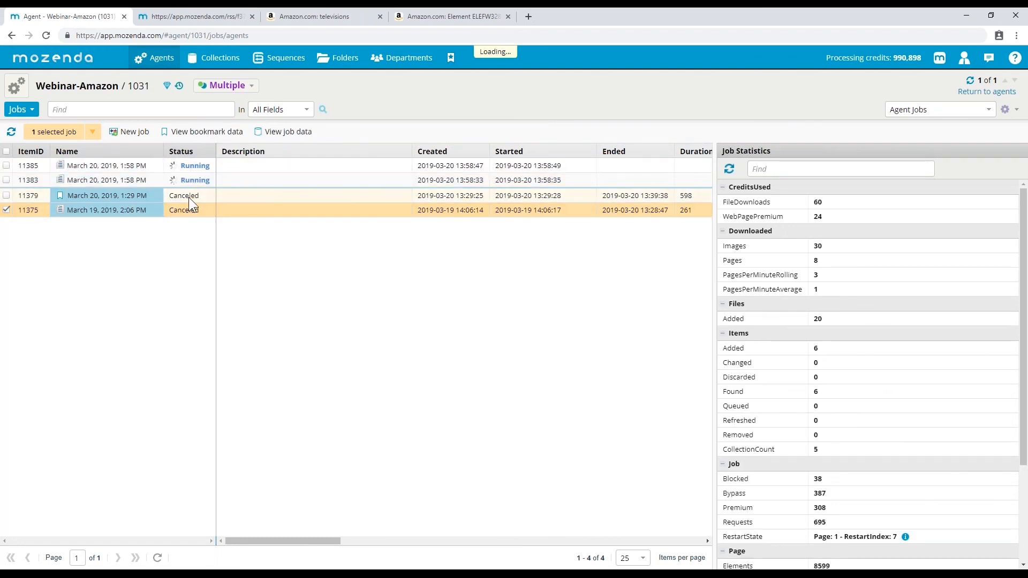
pyautogui.click(188, 197)
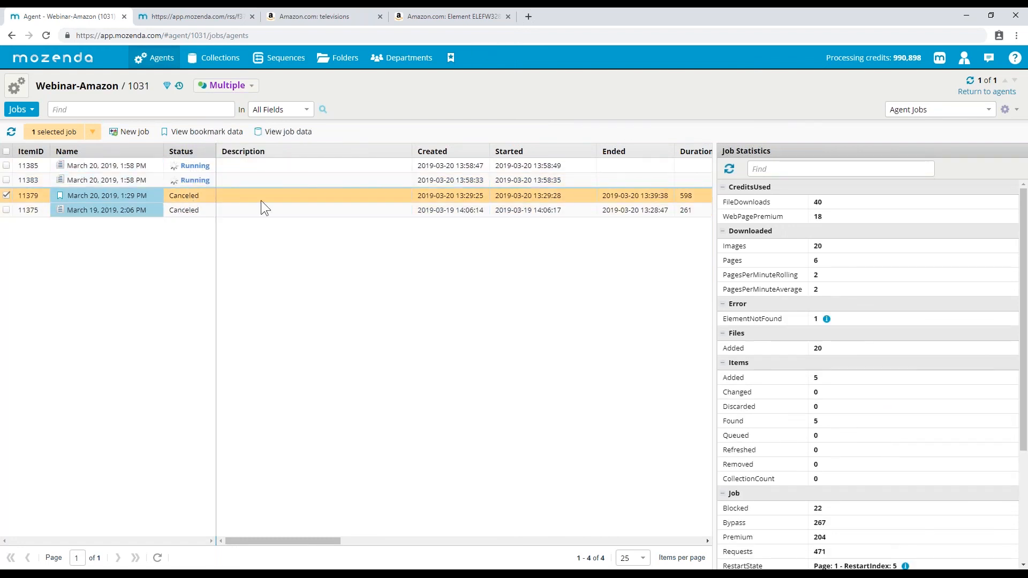
pyautogui.click(173, 166)
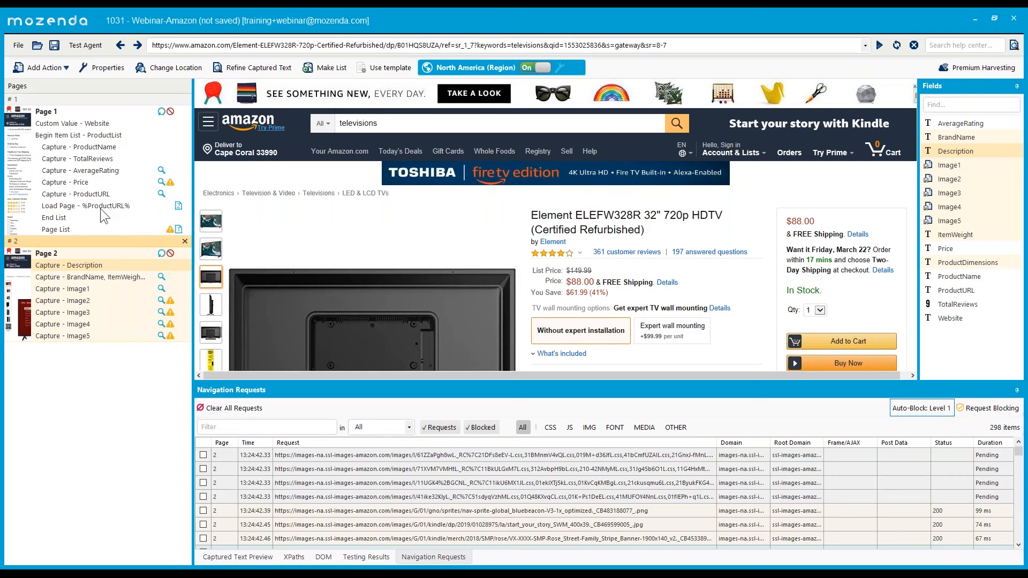
pyautogui.click(100, 194)
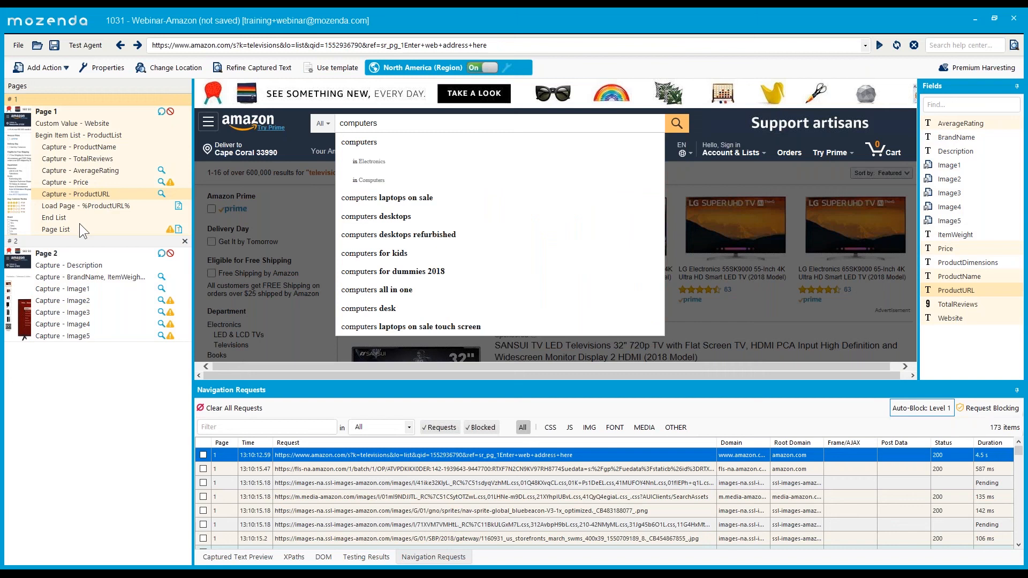
# - Inspect the Page 2 Capture - Description action on the Amazon product page
pyautogui.click(86, 263)
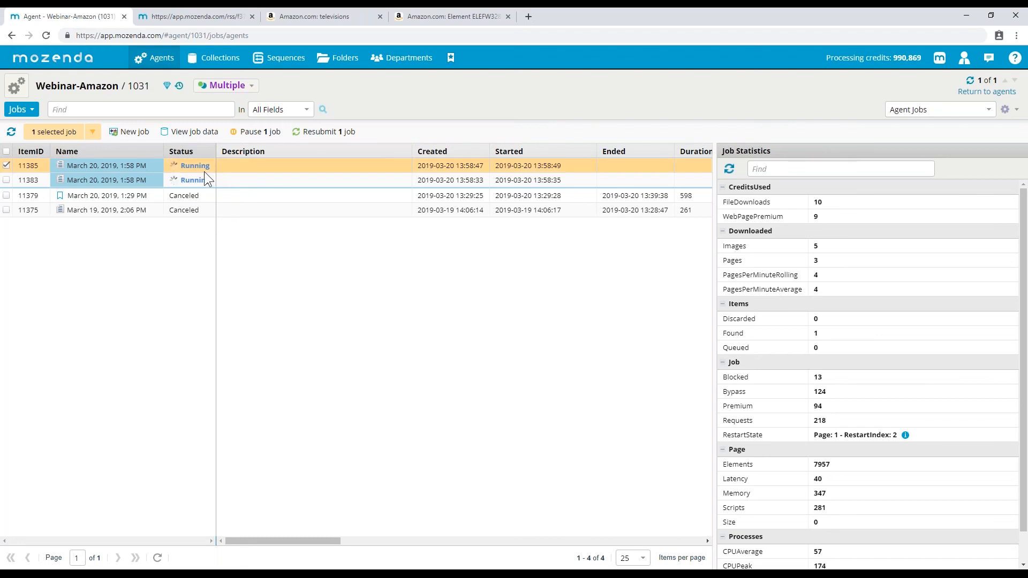
# - Clear job 11385's selection and show the agent's History view with the Default data view
pyautogui.click(6, 166)
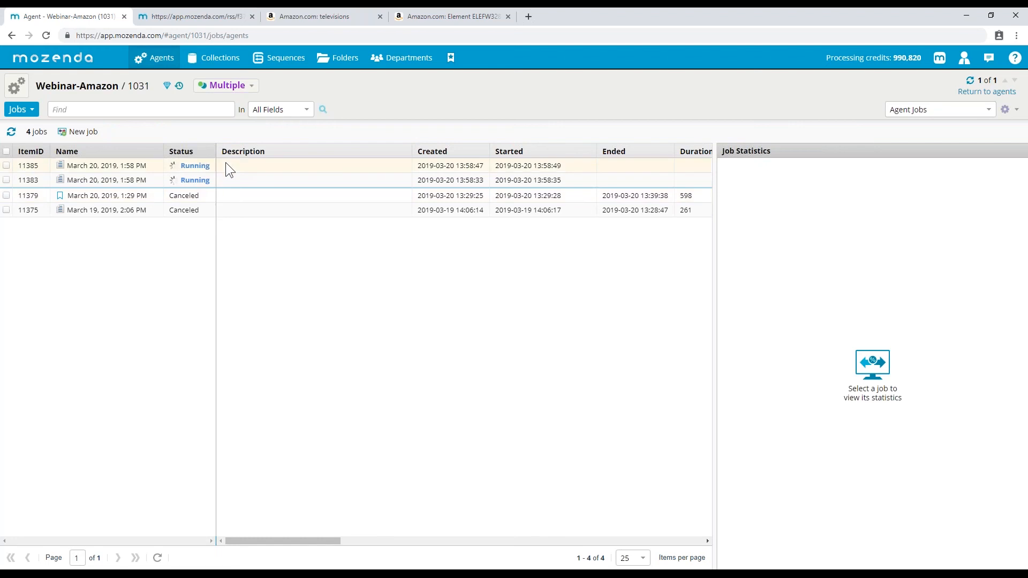
pyautogui.click(30, 111)
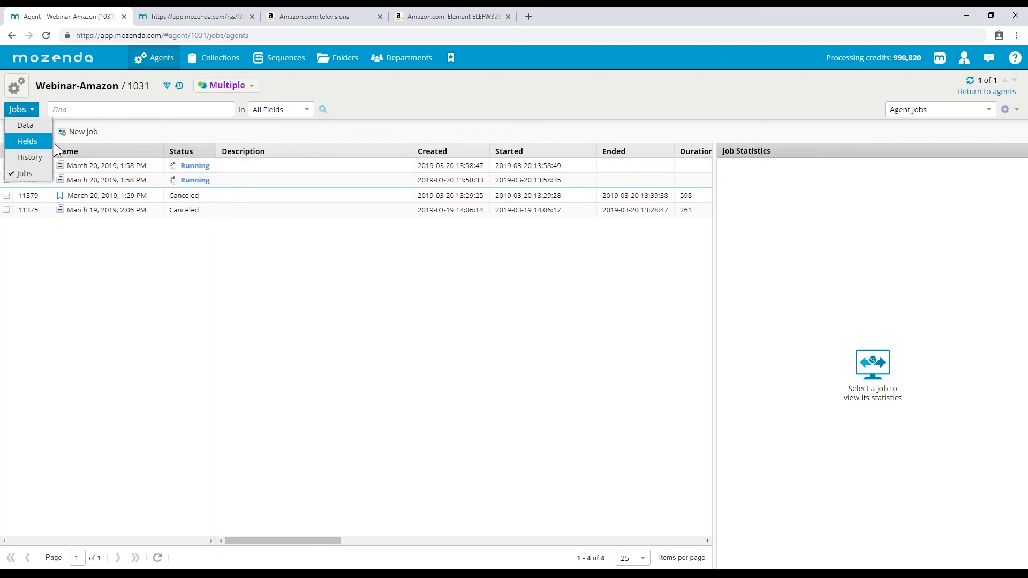
pyautogui.click(23, 157)
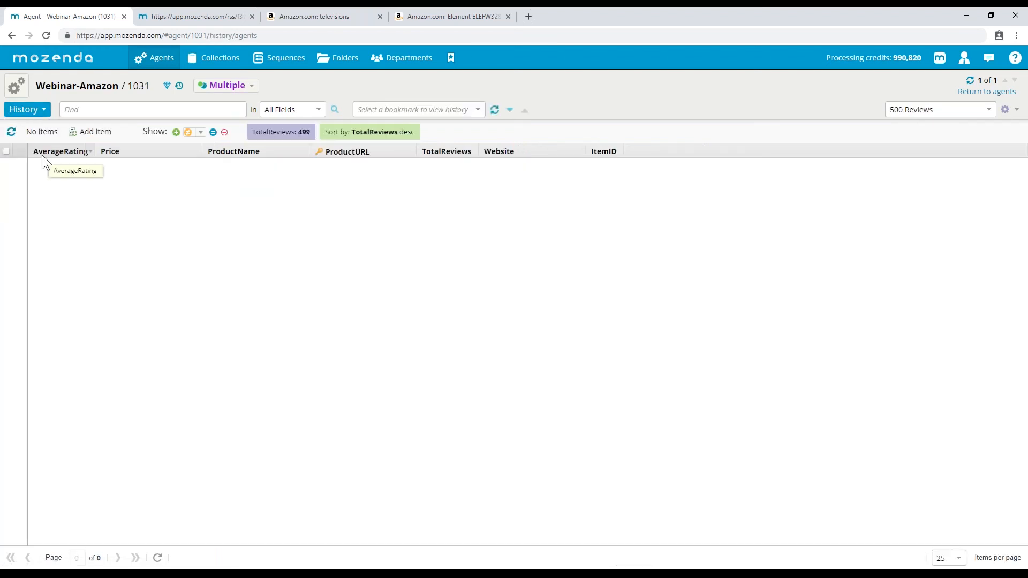
pyautogui.click(479, 110)
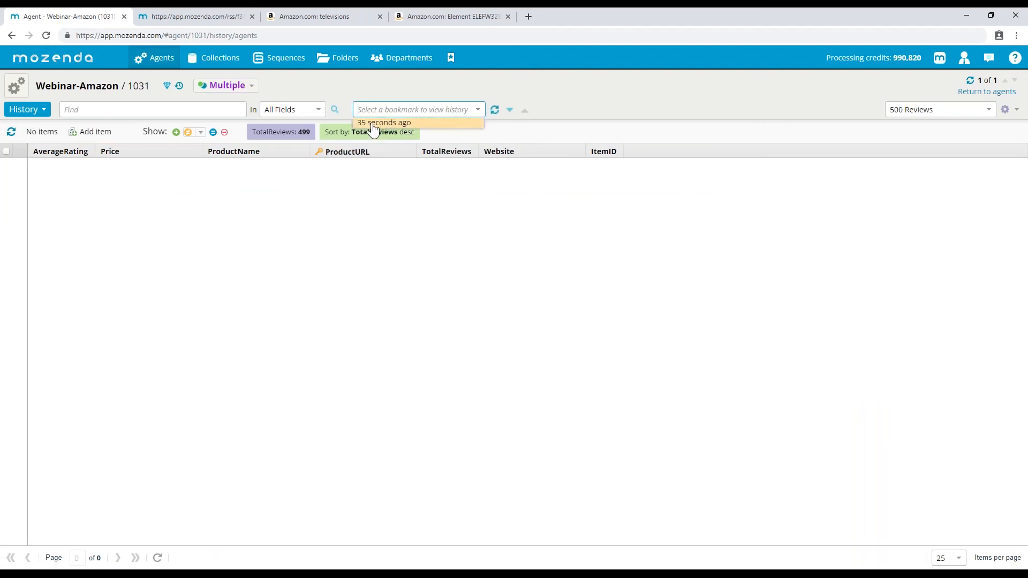
pyautogui.click(456, 191)
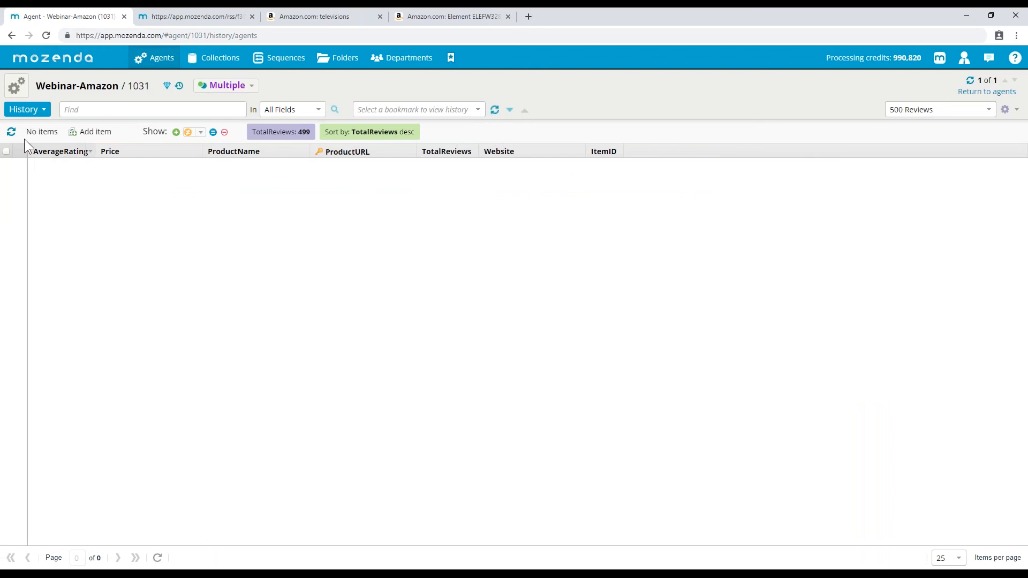
pyautogui.click(942, 110)
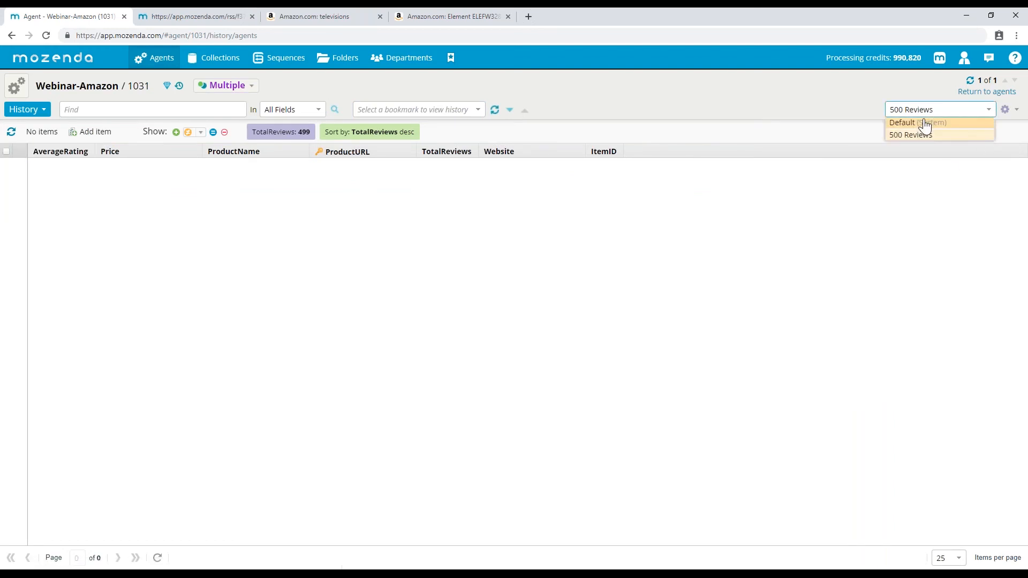
pyautogui.click(920, 123)
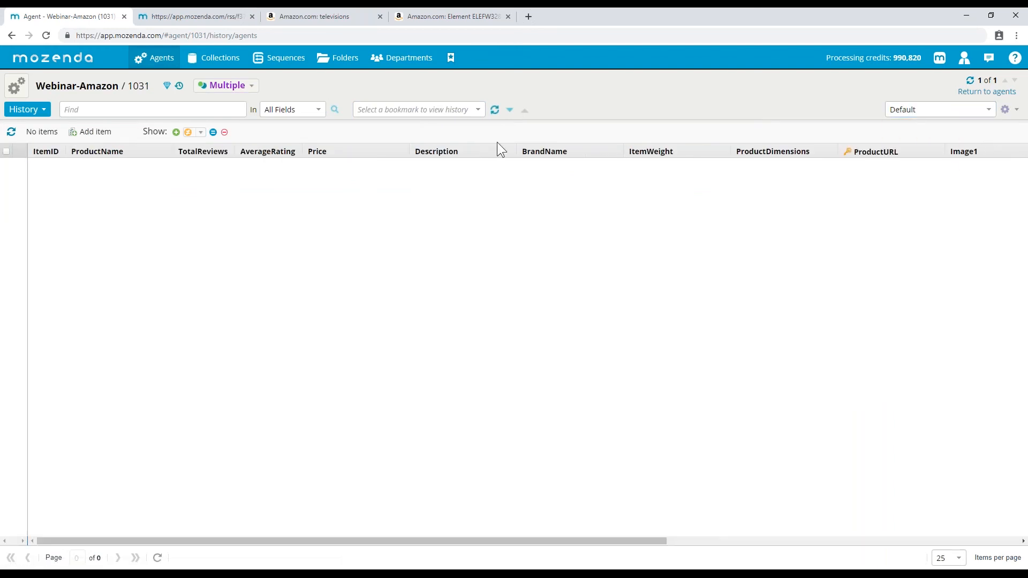
pyautogui.click(474, 110)
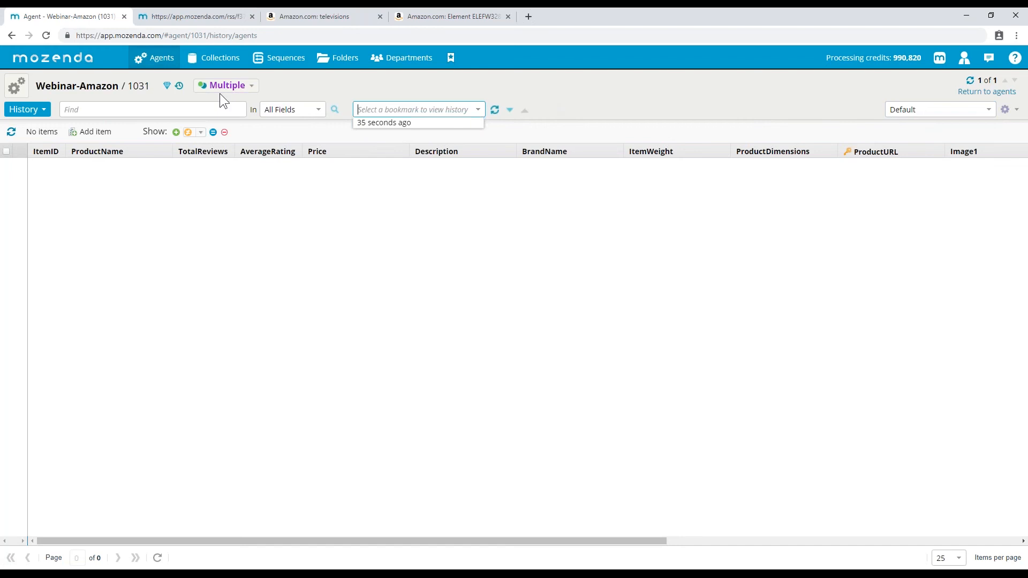
pyautogui.click(598, 117)
pyautogui.click(473, 111)
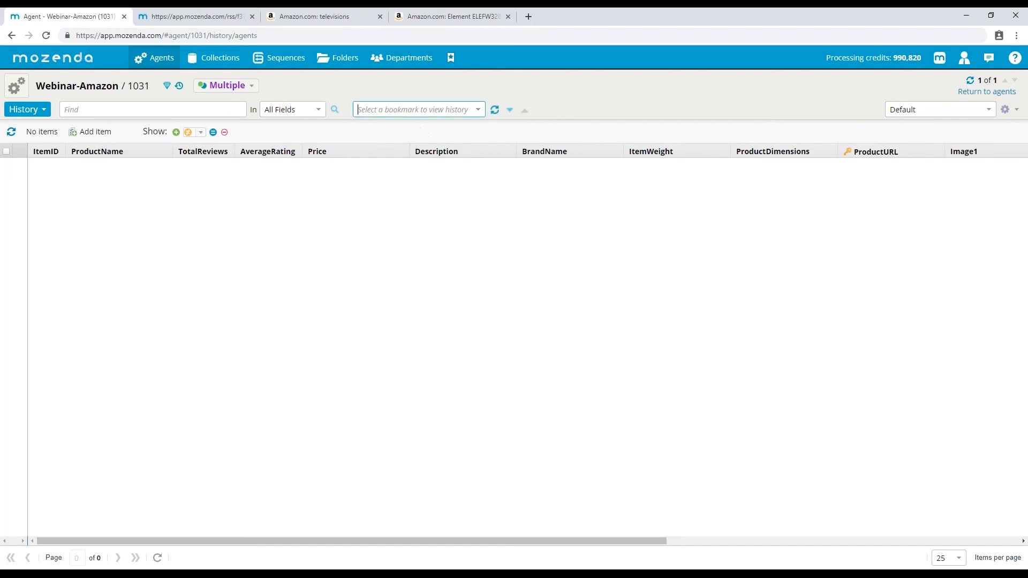
pyautogui.click(477, 110)
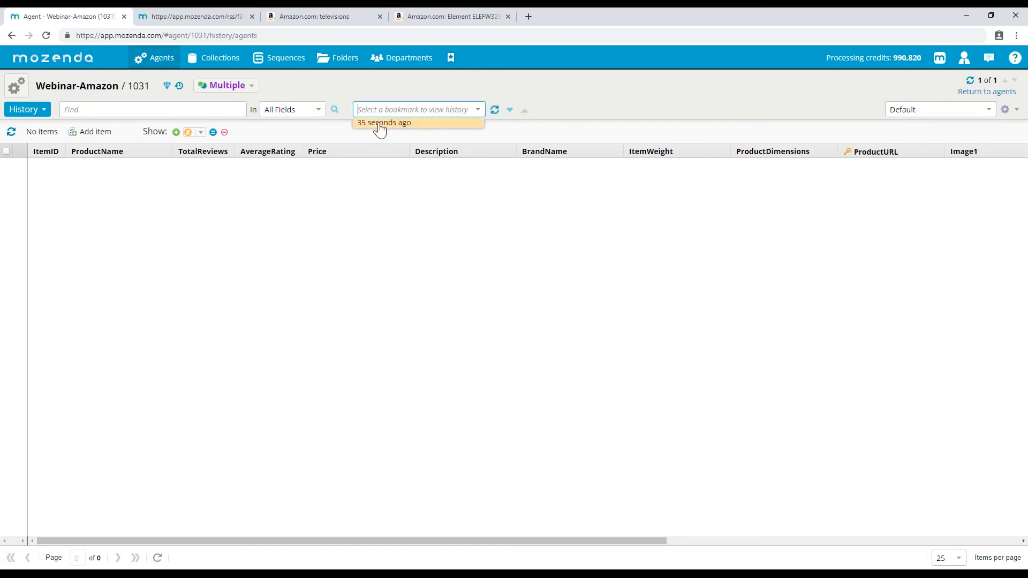
pyautogui.click(36, 109)
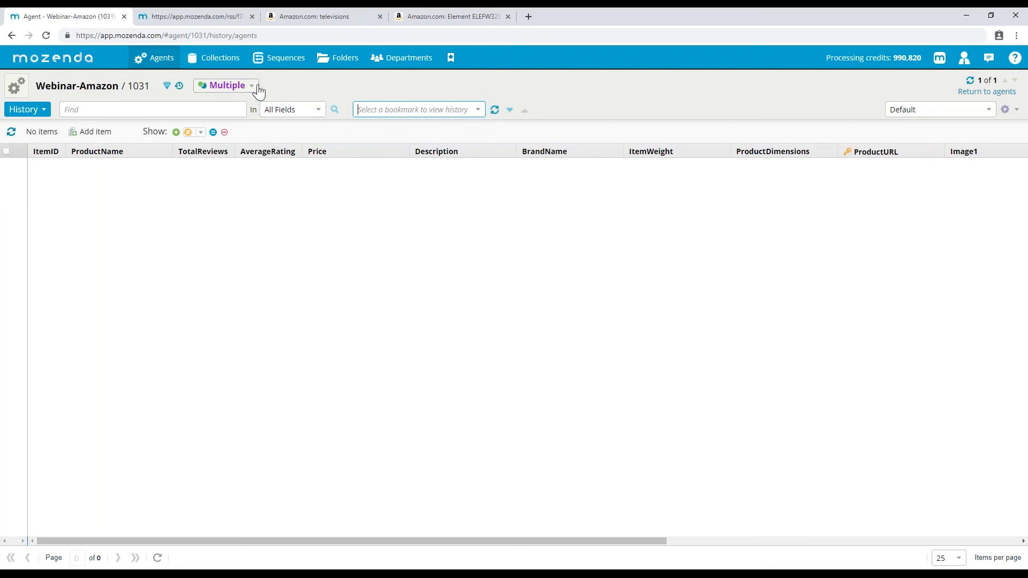
# - Show canceled job 11379's statistics in the Jobs list: 6 items, 8 pages, 30 images
pyautogui.click(39, 110)
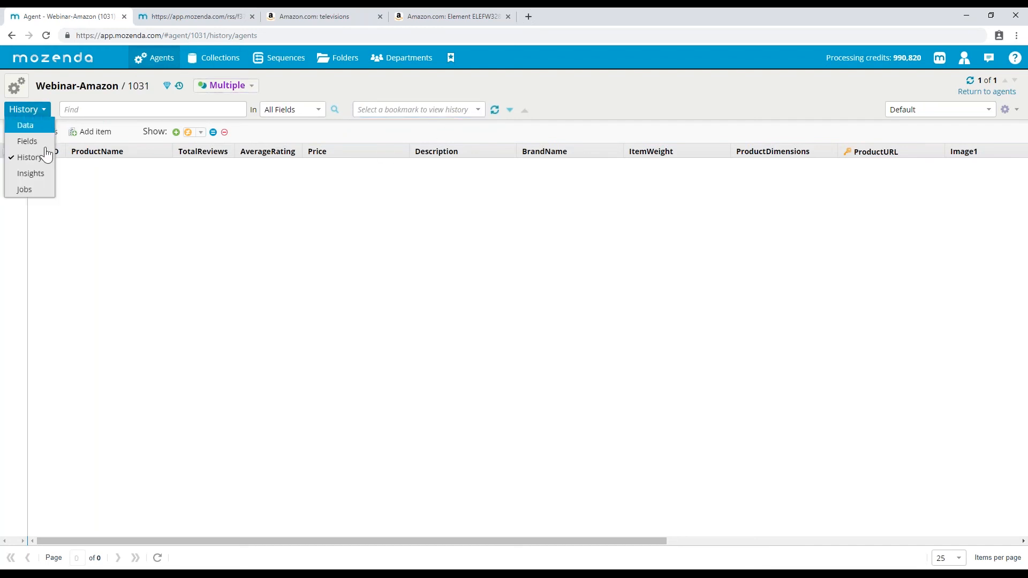
pyautogui.click(28, 190)
pyautogui.click(191, 196)
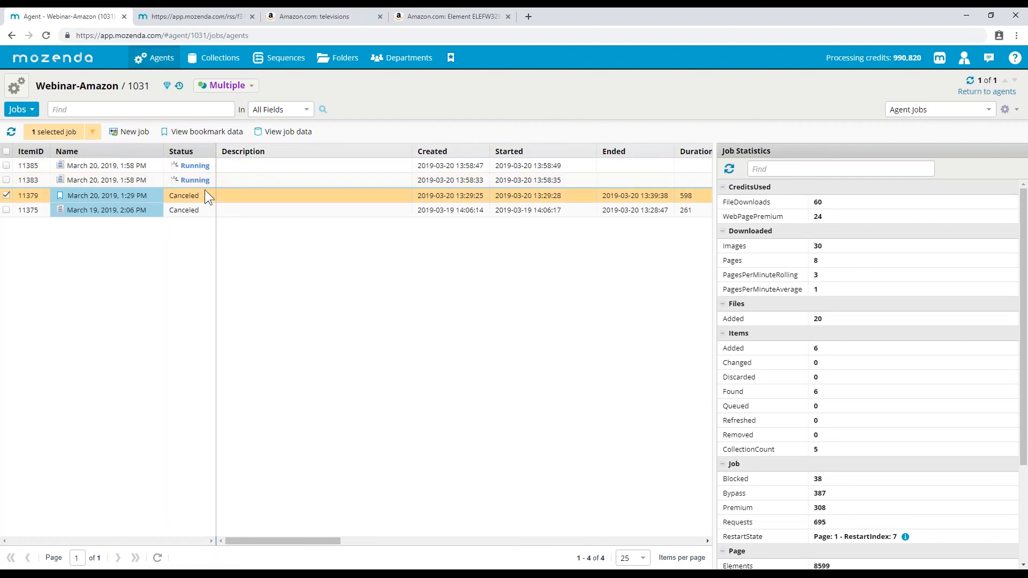
# - Visit the History view, then return to Jobs and clear job 11379's statistics
pyautogui.click(18, 109)
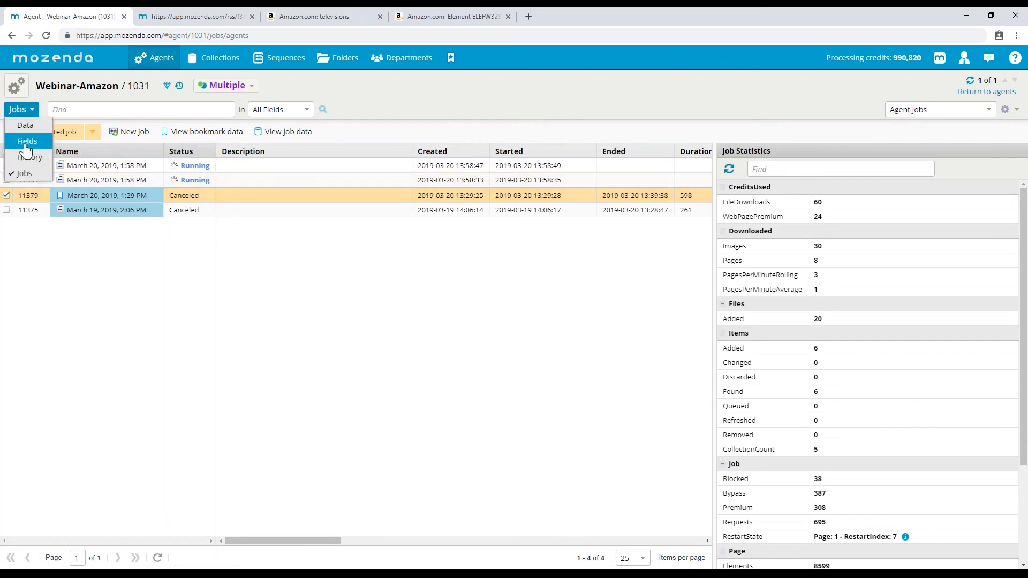
pyautogui.click(30, 157)
pyautogui.click(463, 110)
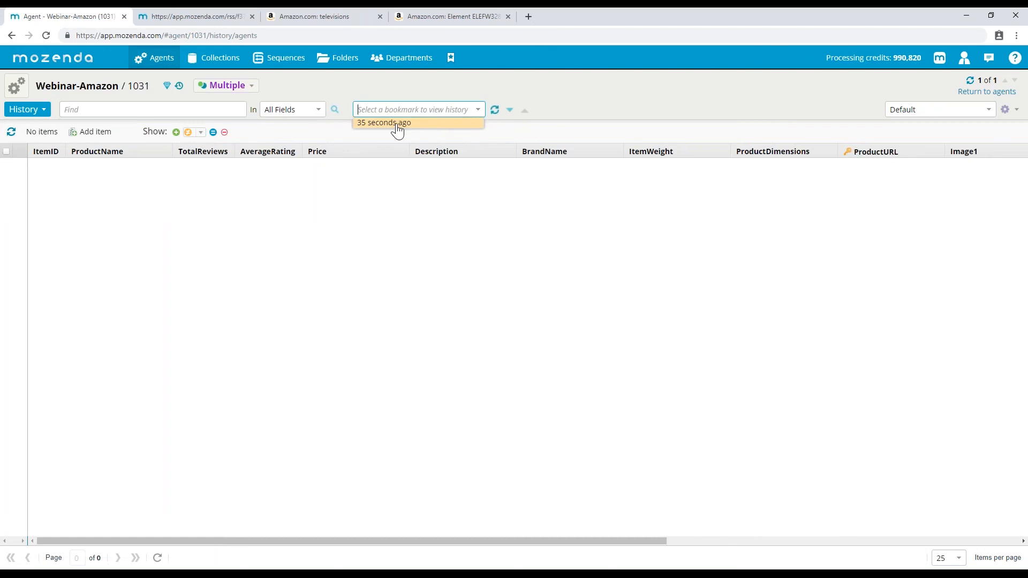
pyautogui.click(385, 88)
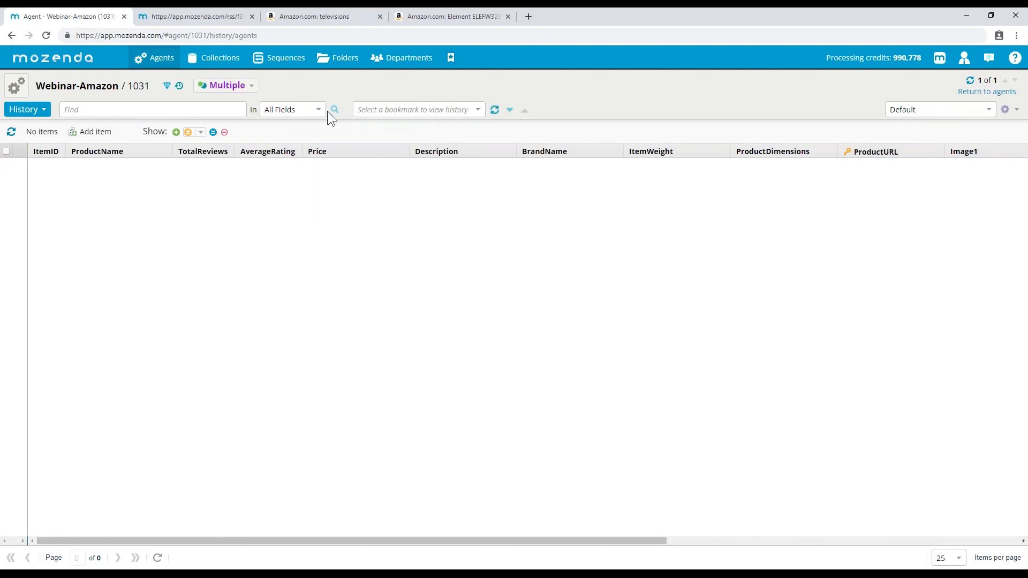
pyautogui.click(24, 110)
pyautogui.click(32, 191)
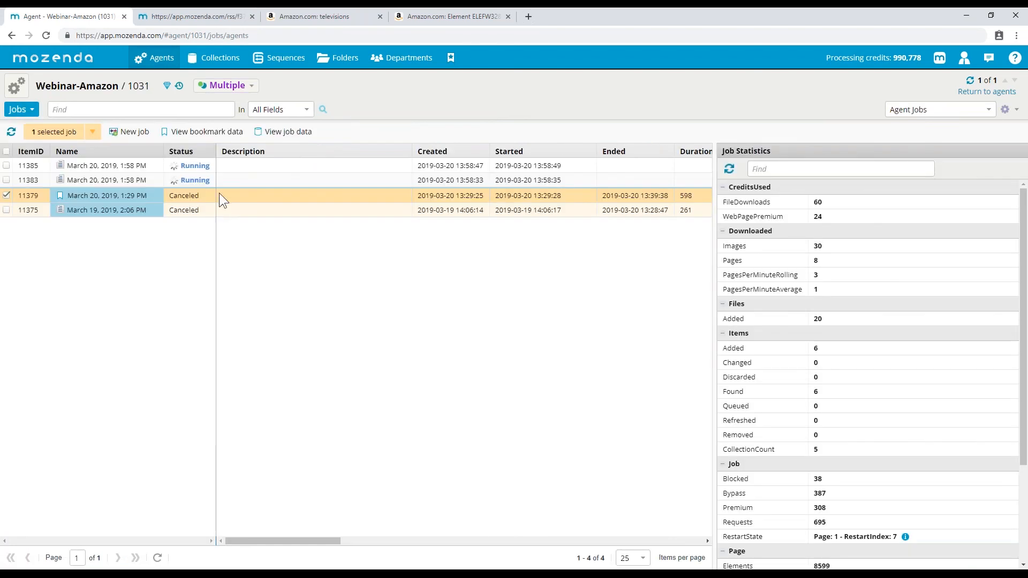
pyautogui.click(7, 194)
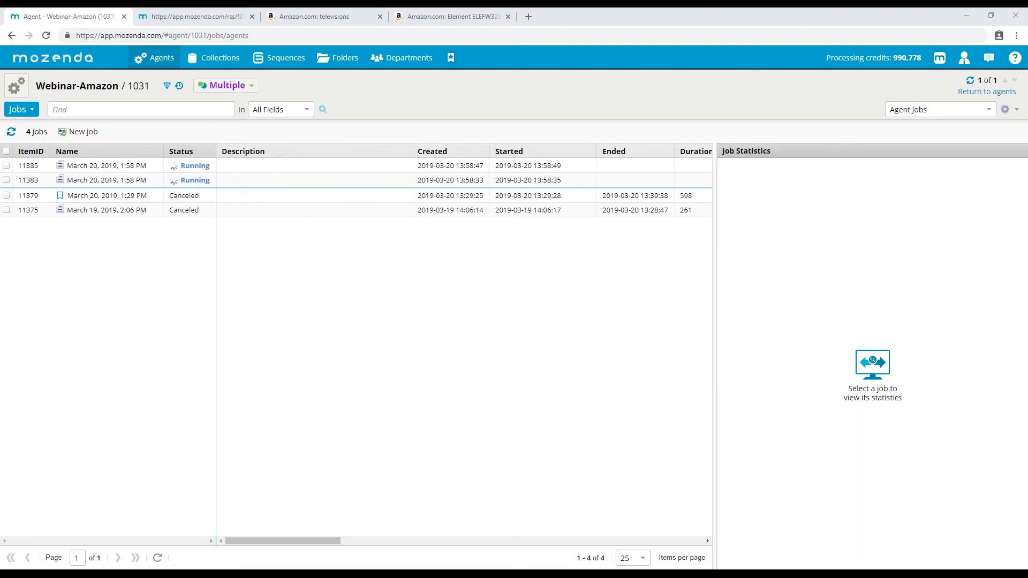
# - Show the five TV products sorted by TotalReviews and bring Agent Builder to the front
pyautogui.click(21, 109)
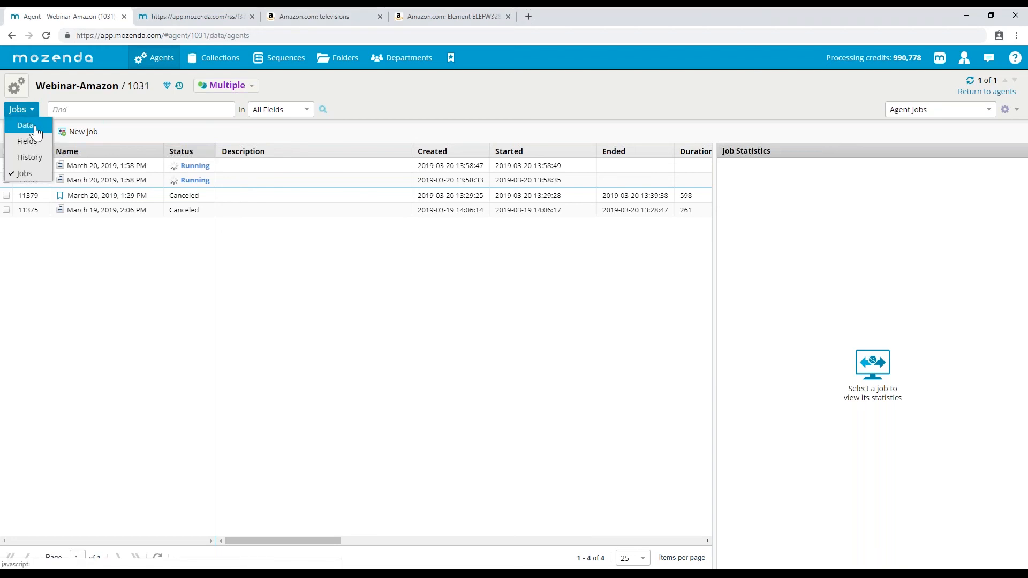
pyautogui.click(16, 122)
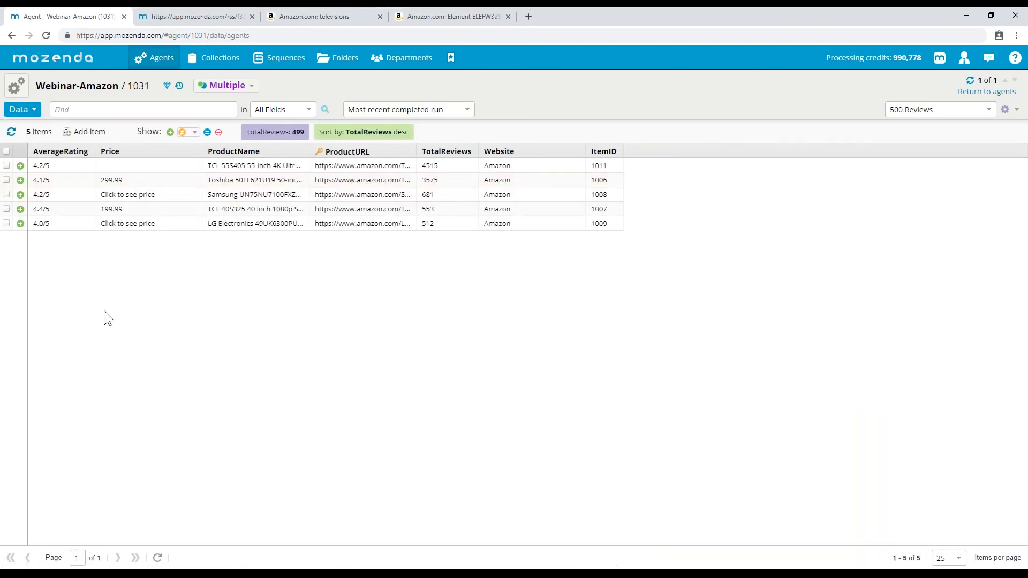
pyautogui.click(292, 575)
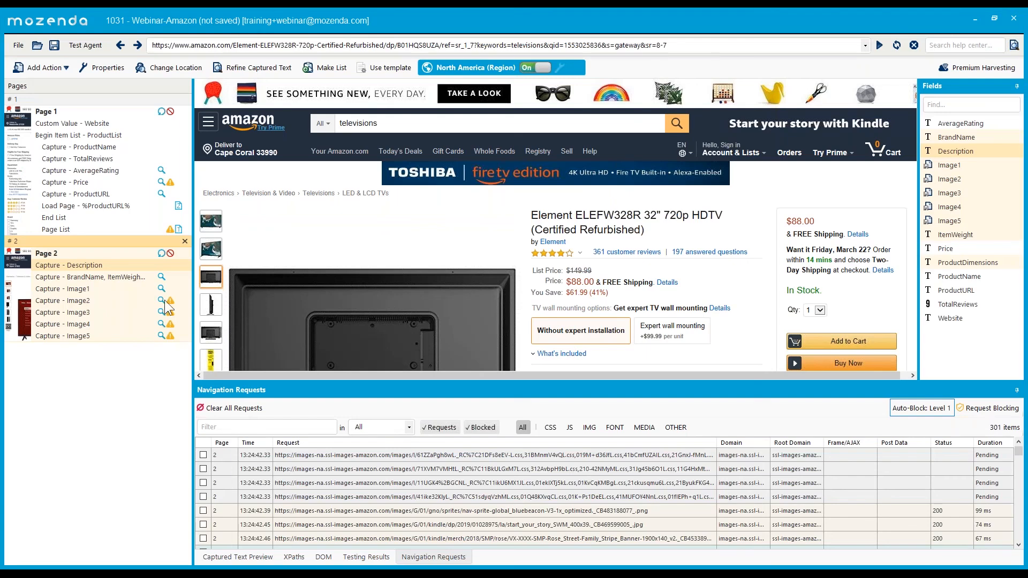
# - Highlight the Page 2 capture action for BrandName, ItemWeight and ProductDimensions on the product page
pyautogui.click(128, 276)
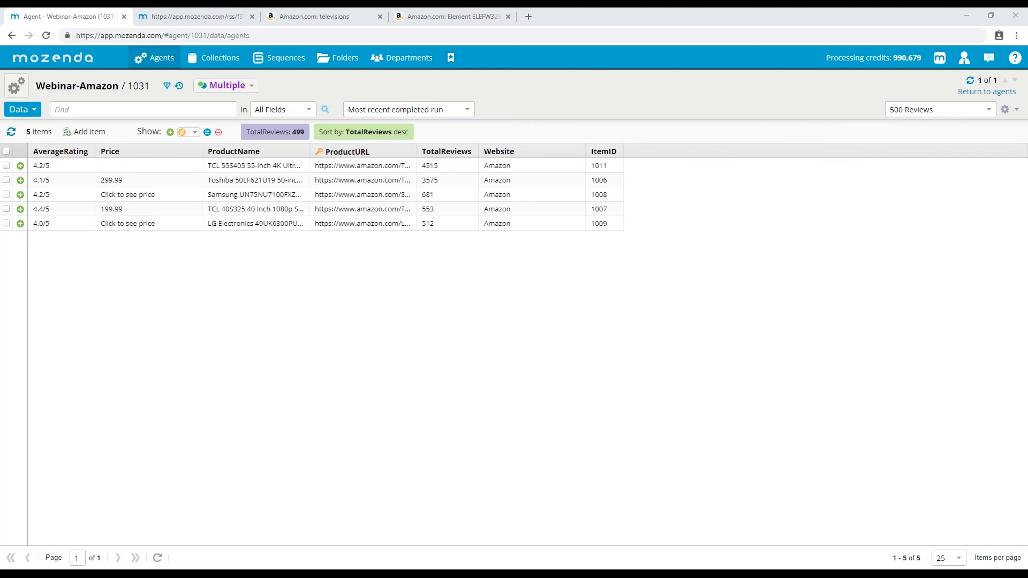
pyautogui.click(178, 571)
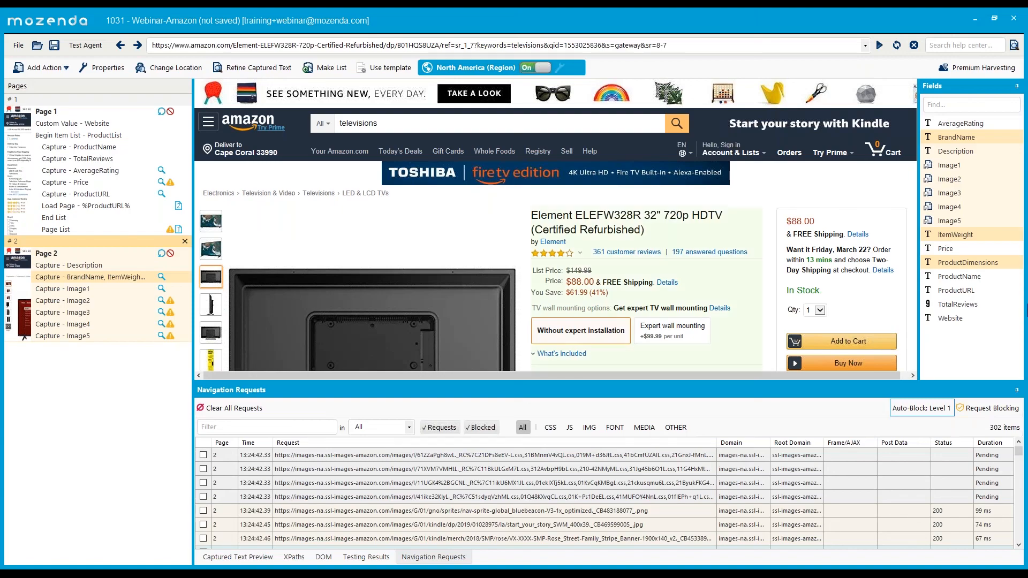
pyautogui.click(18, 45)
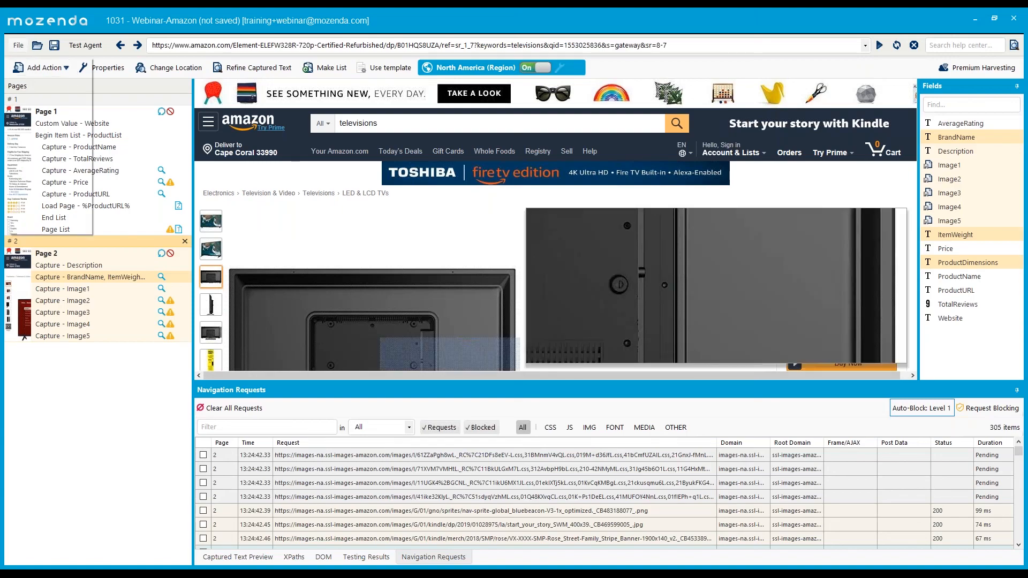
pyautogui.click(41, 208)
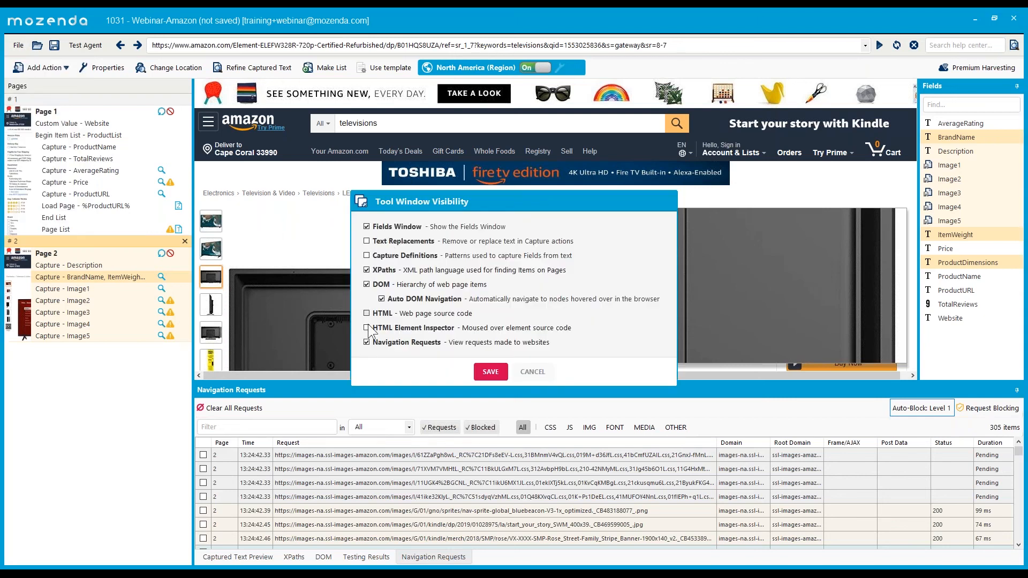
pyautogui.click(533, 373)
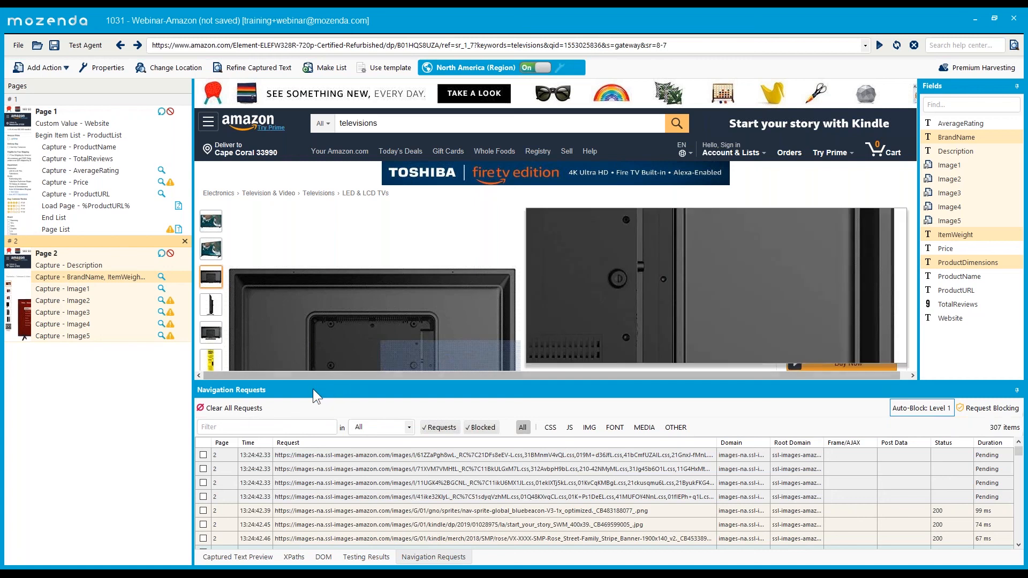
pyautogui.rightClick(313, 389)
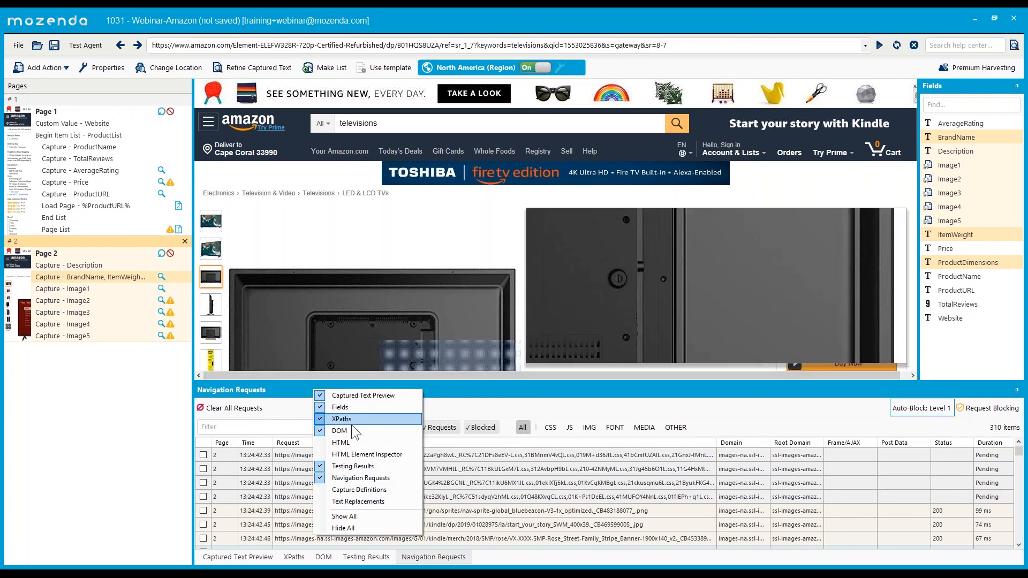
pyautogui.click(4, 413)
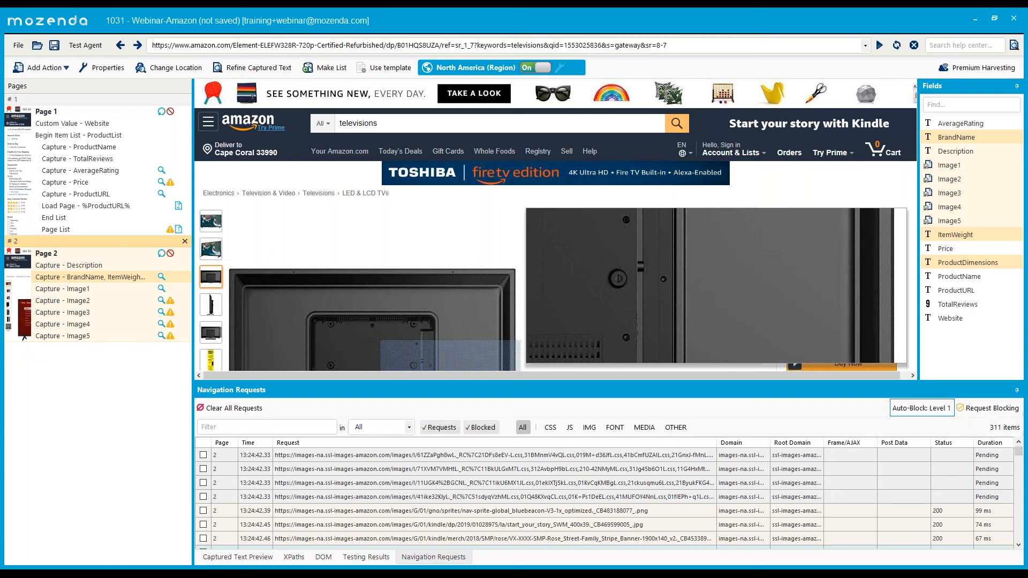
pyautogui.moveTo(188, 575)
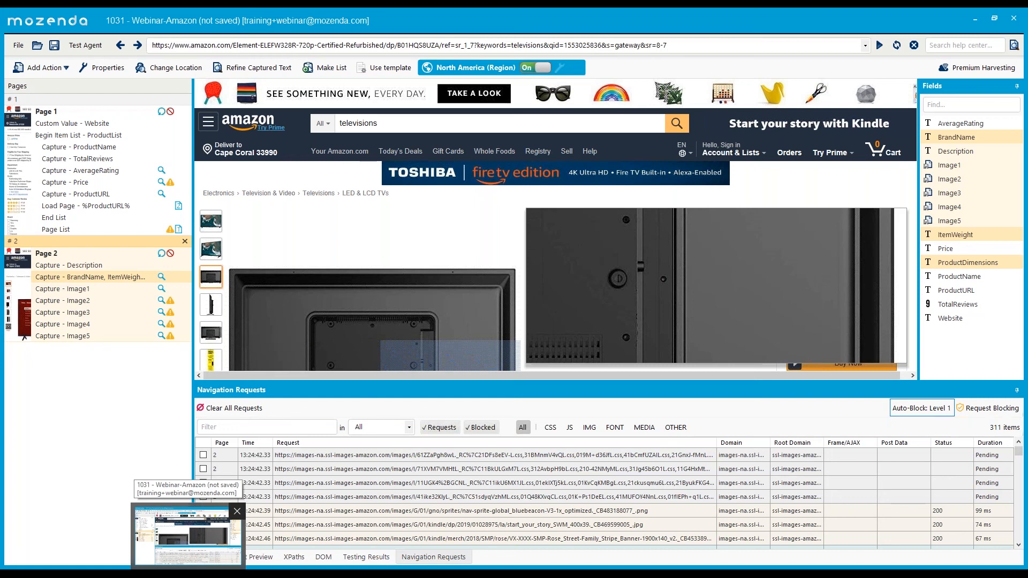
pyautogui.click(186, 574)
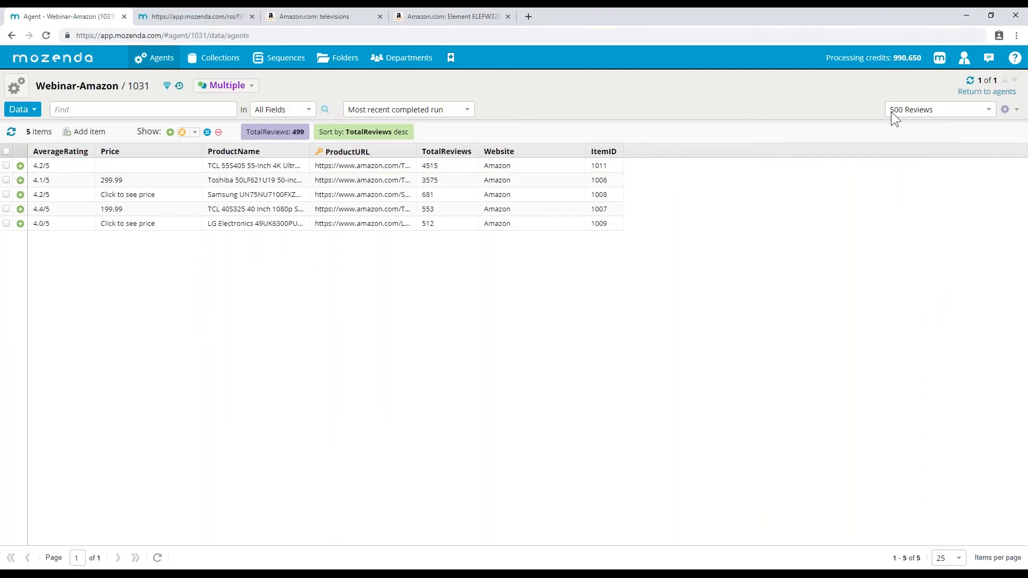
pyautogui.click(963, 58)
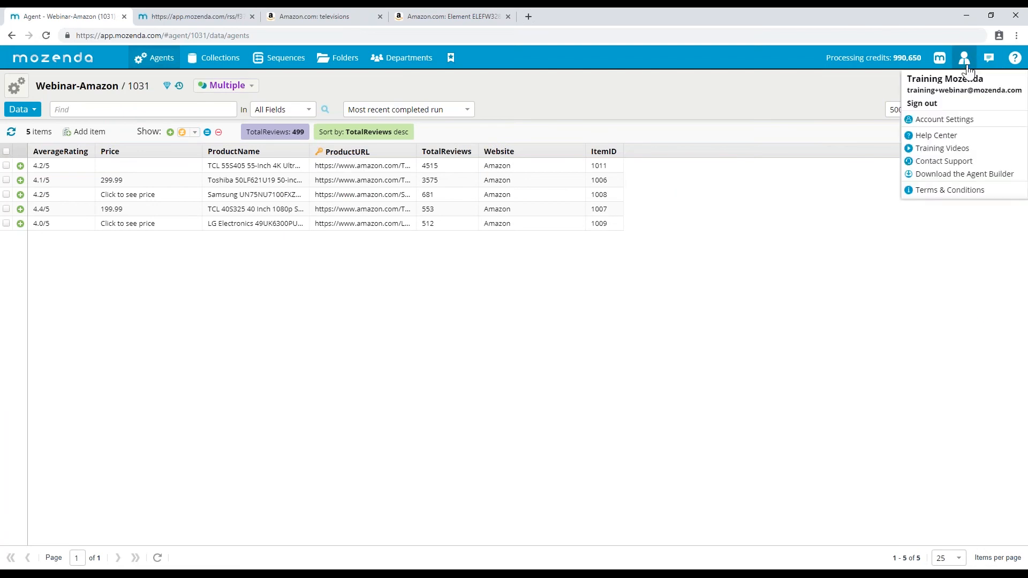
pyautogui.click(963, 119)
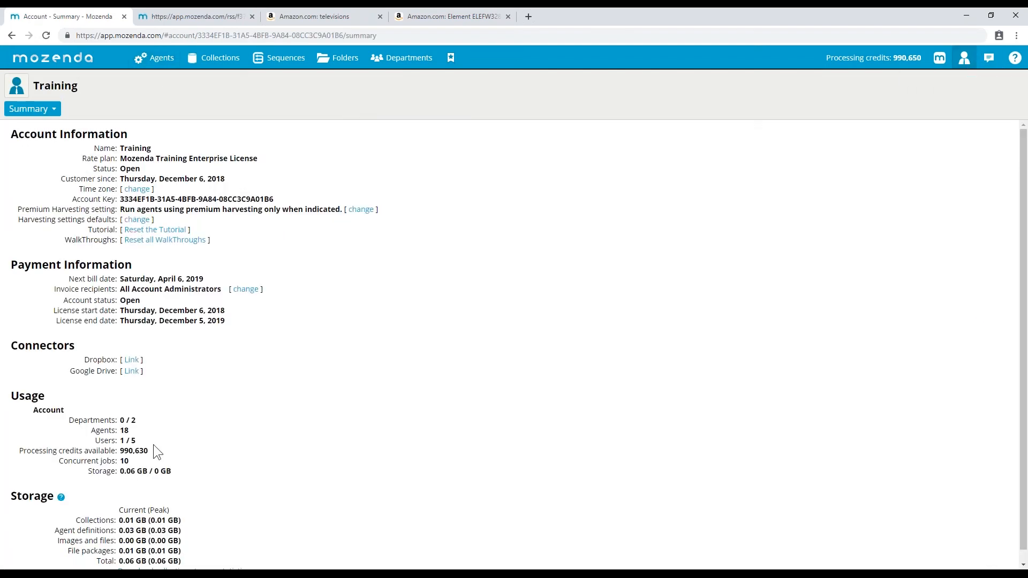
pyautogui.scroll(-1, 105, 459)
pyautogui.moveTo(119, 449); pyautogui.dragTo(131, 451)
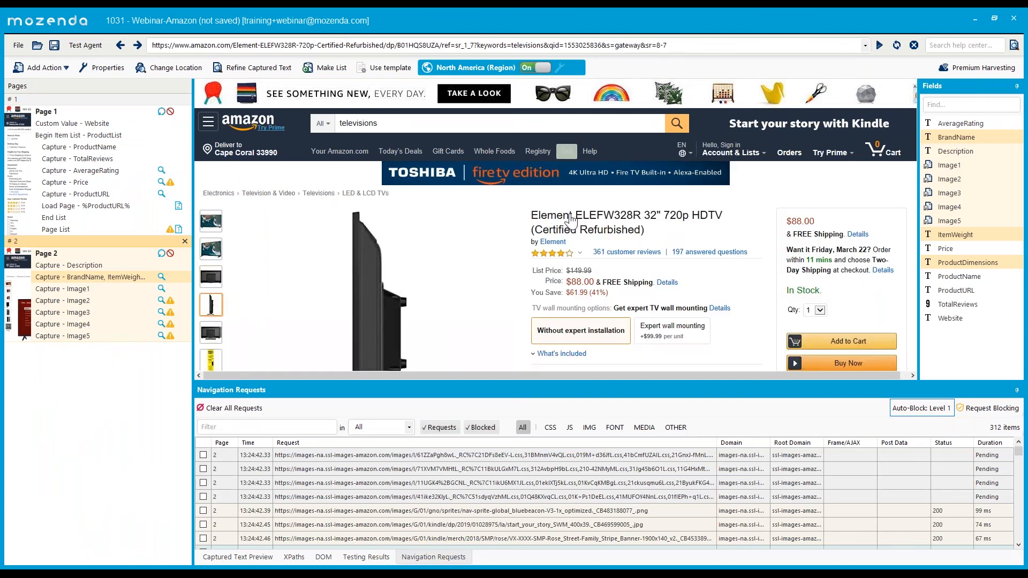
# - Start a Capture Table action on the comparison table, marking Customer Rating and Price header cells
pyautogui.scroll(-10, 571, 220)
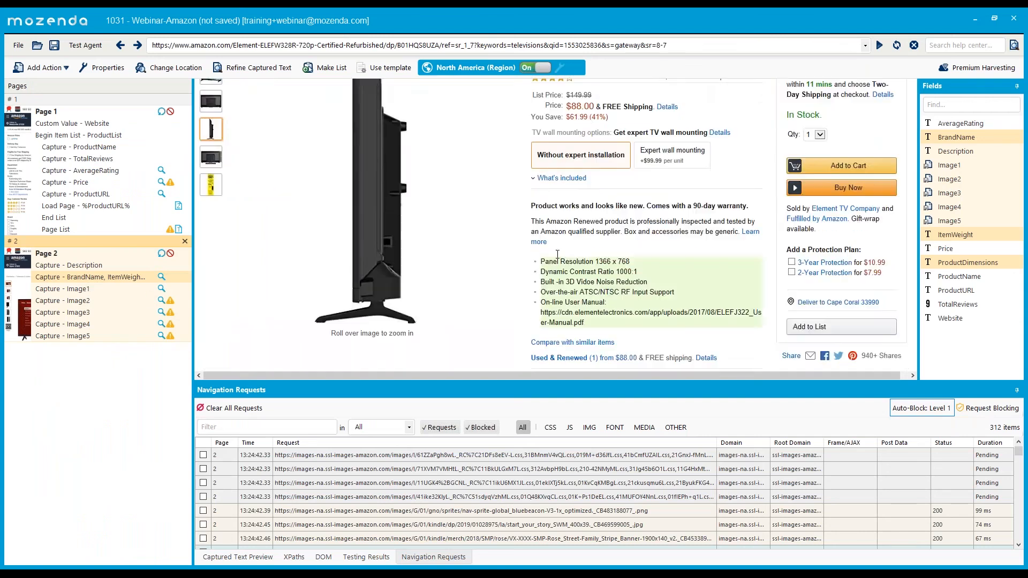
pyautogui.scroll(-10, 516, 258)
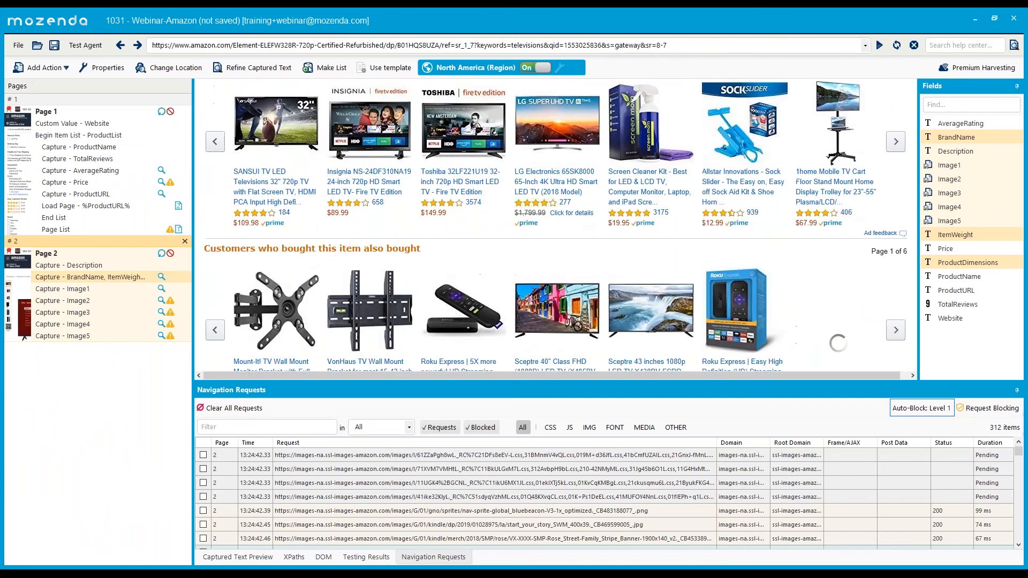
pyautogui.scroll(-10, 536, 266)
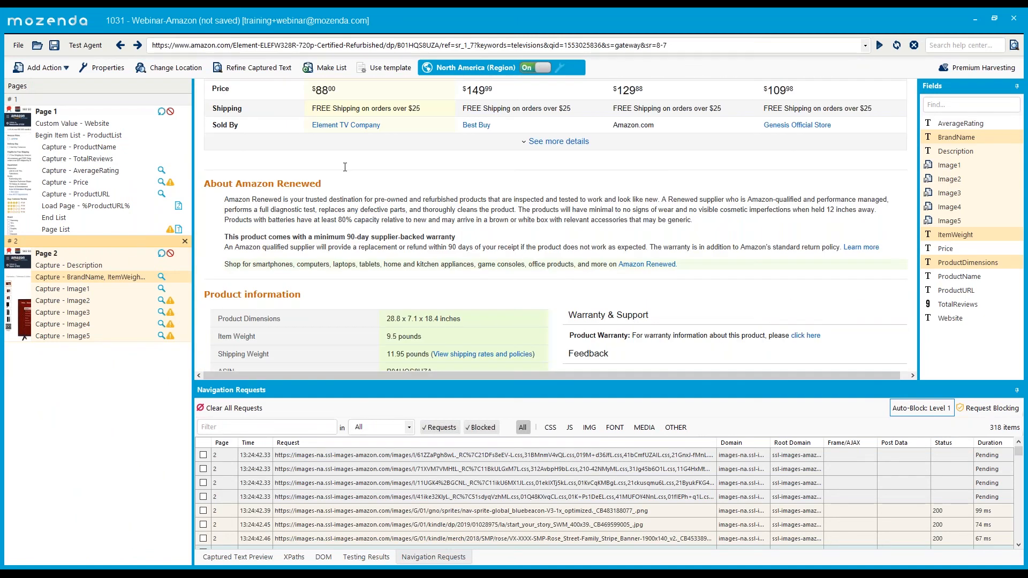
pyautogui.scroll(3, 348, 187)
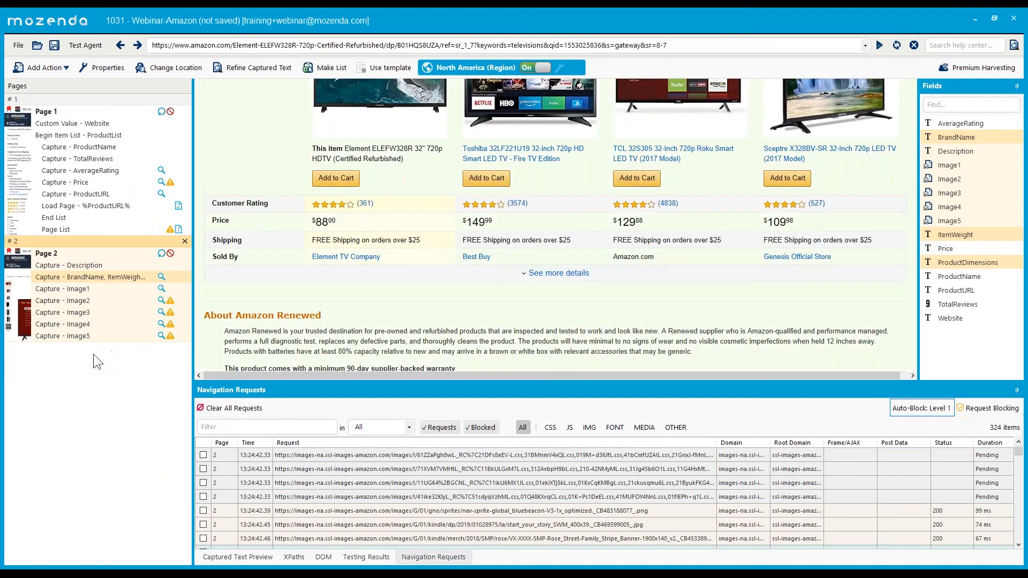
pyautogui.click(46, 67)
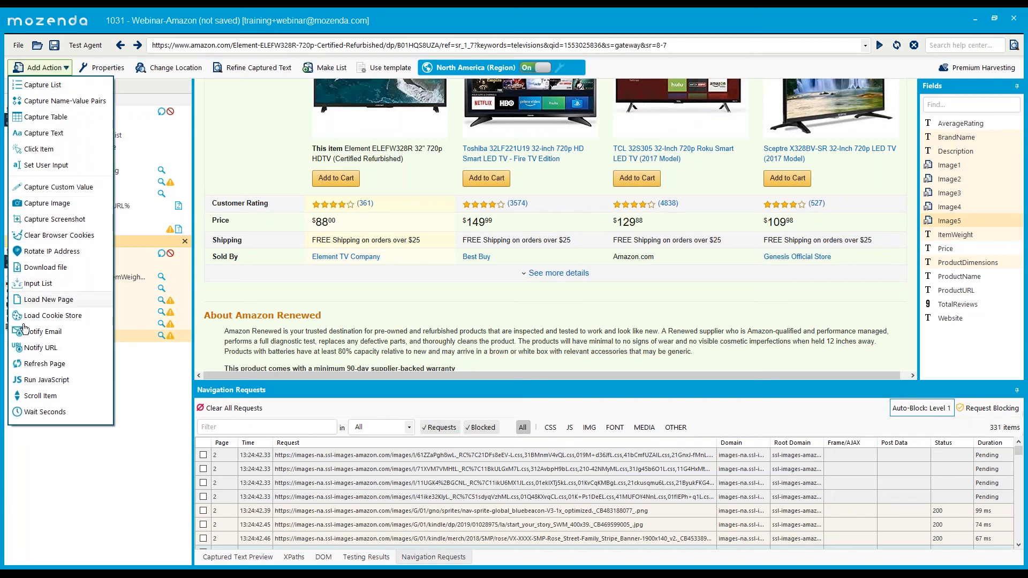
pyautogui.click(40, 117)
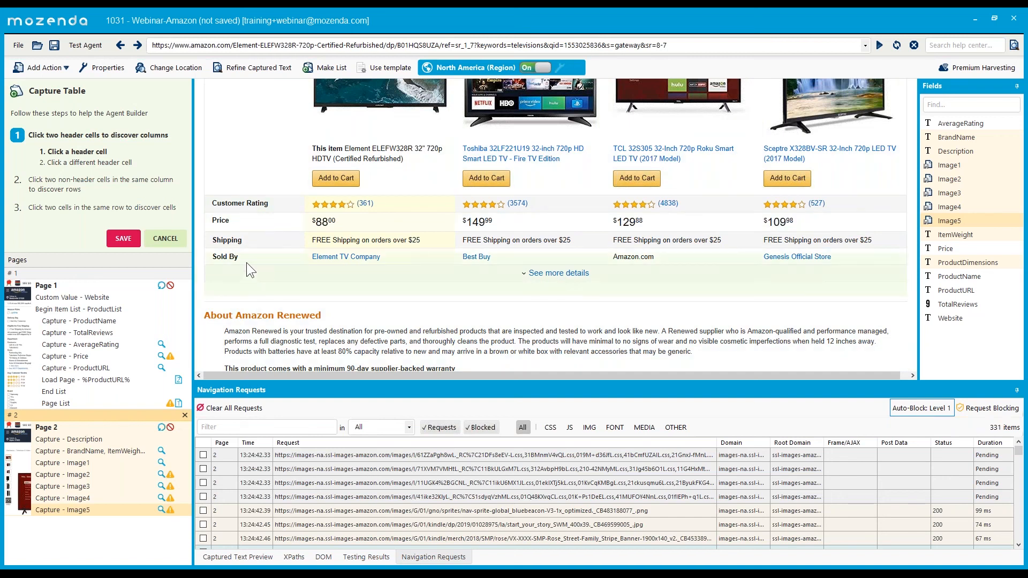
pyautogui.click(247, 206)
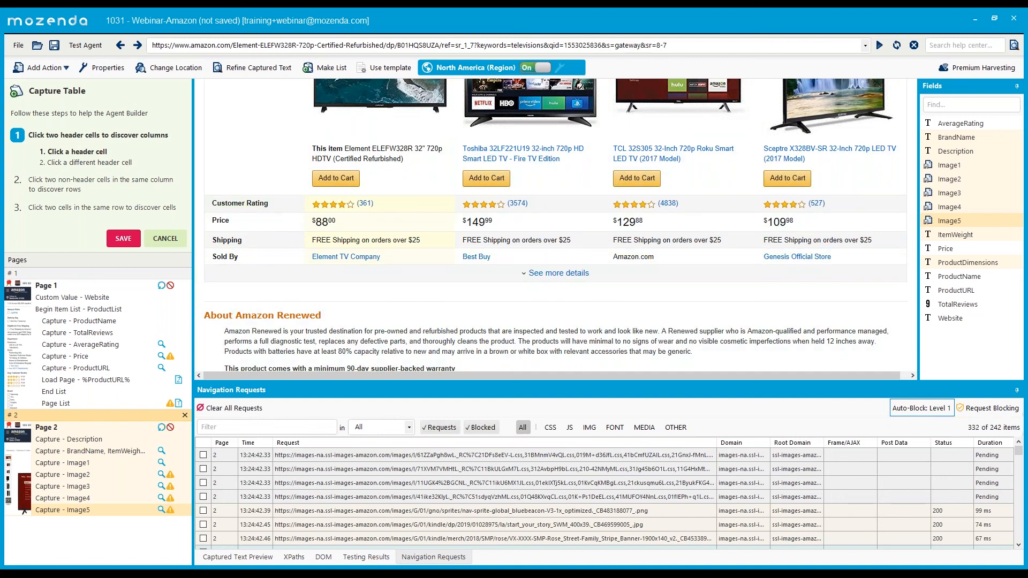
pyautogui.click(229, 221)
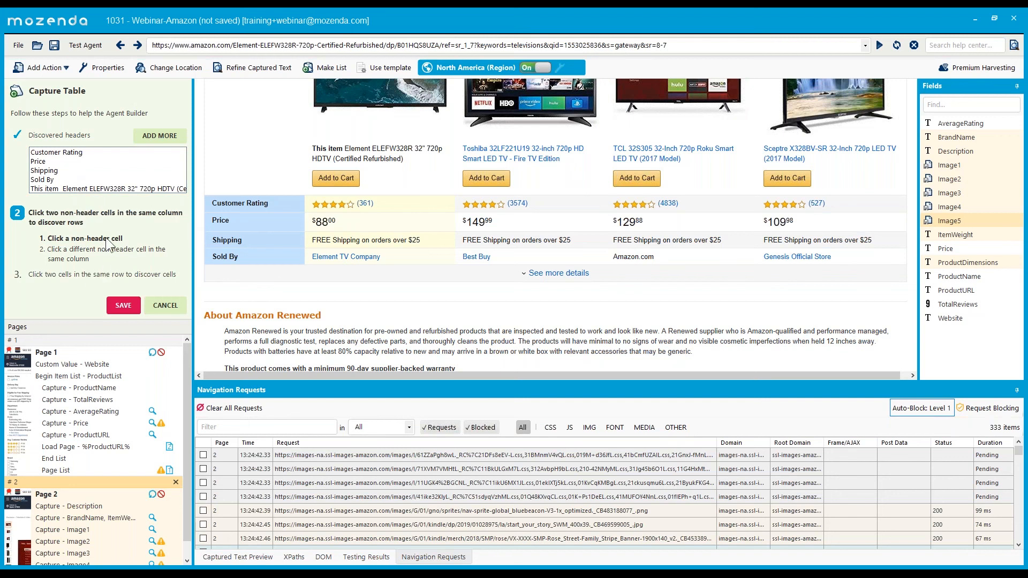
# - Mark the $88 and $149 column cells and two Shipping row cells, then save the table capture
pyautogui.click(342, 222)
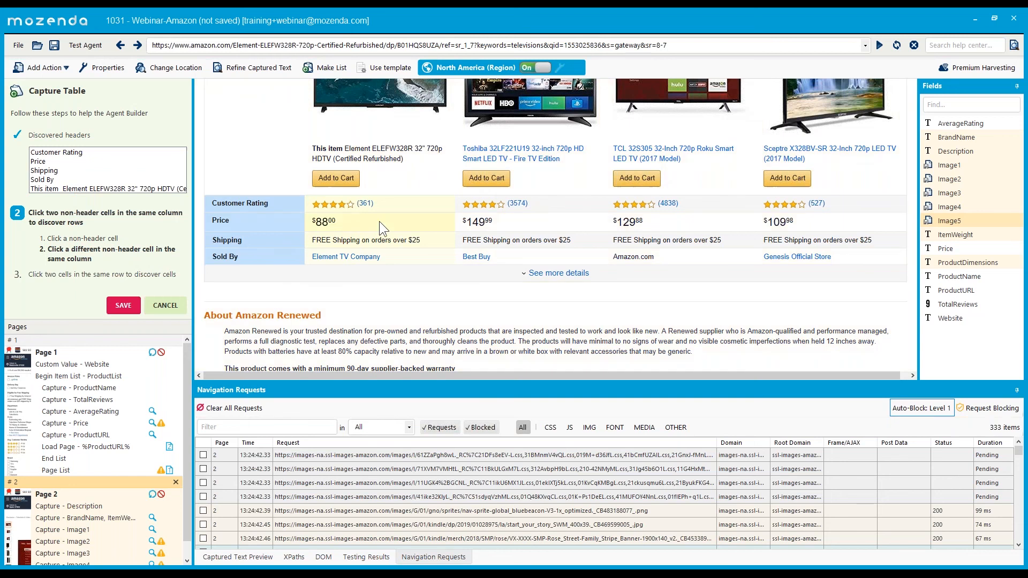
pyautogui.click(505, 222)
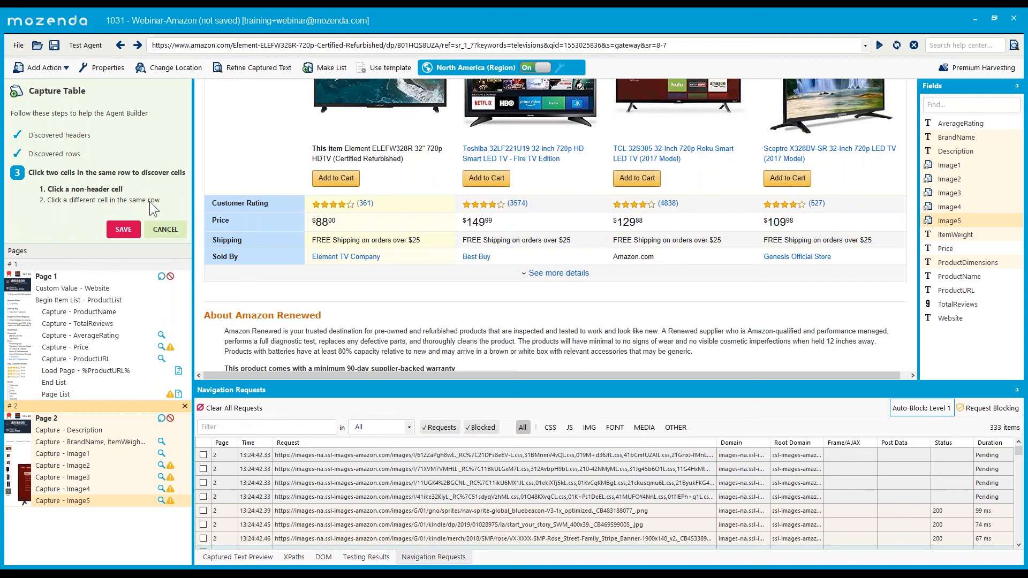
pyautogui.click(379, 242)
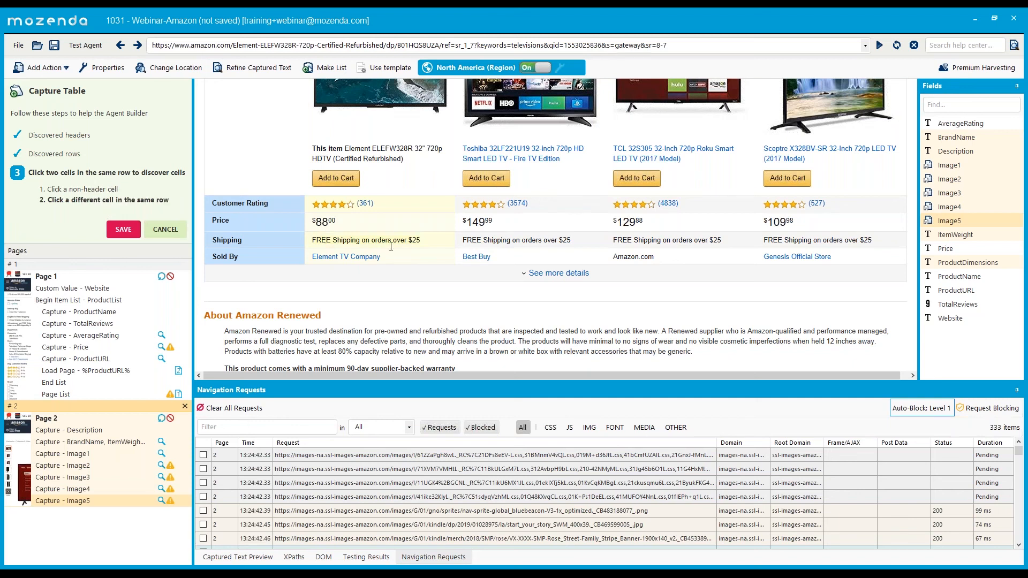
pyautogui.click(499, 272)
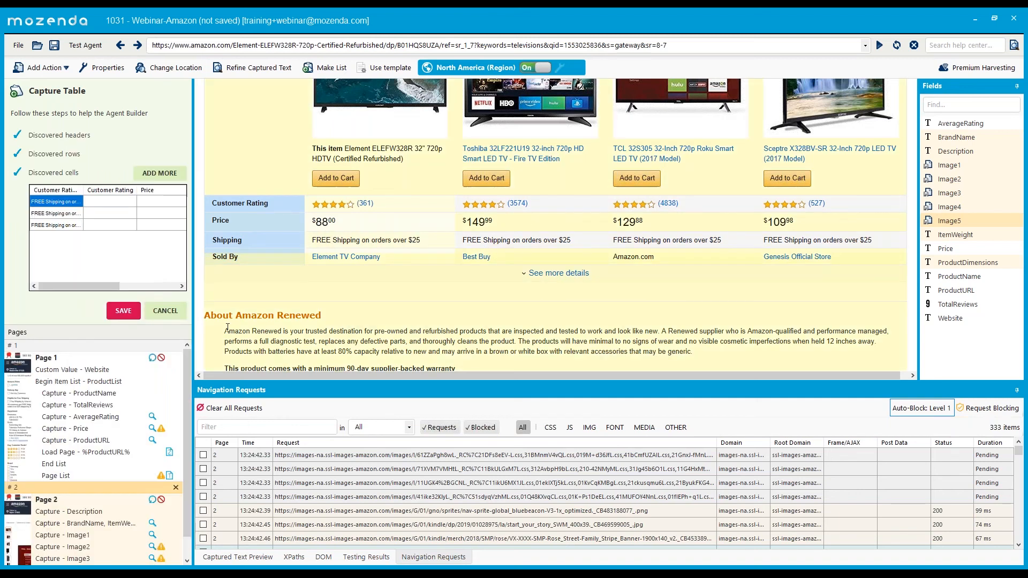
pyautogui.moveTo(107, 284); pyautogui.dragTo(74, 280)
pyautogui.click(124, 309)
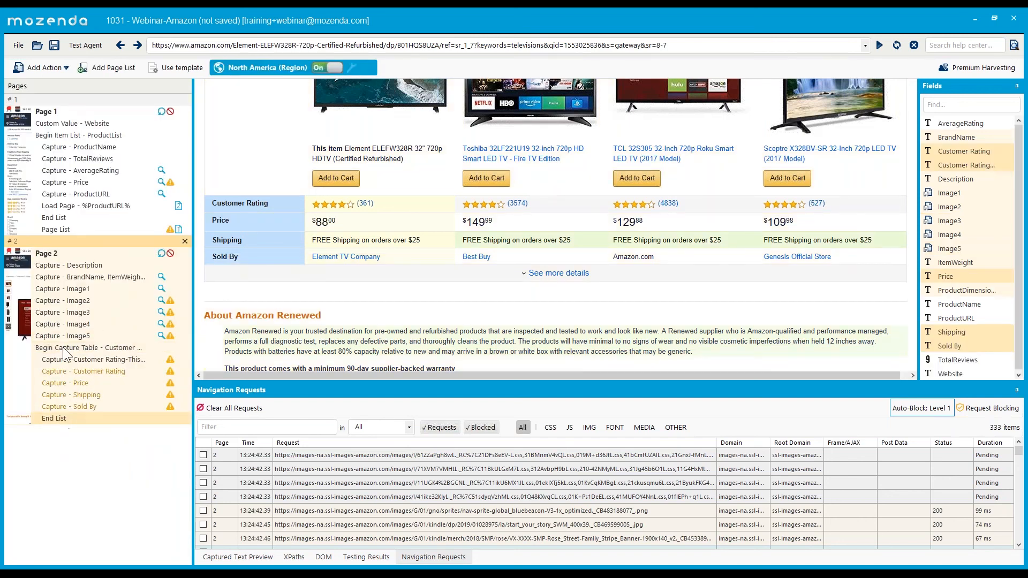
# - Review the XPaths of each Begin Capture Table action on Page 2
pyautogui.click(294, 557)
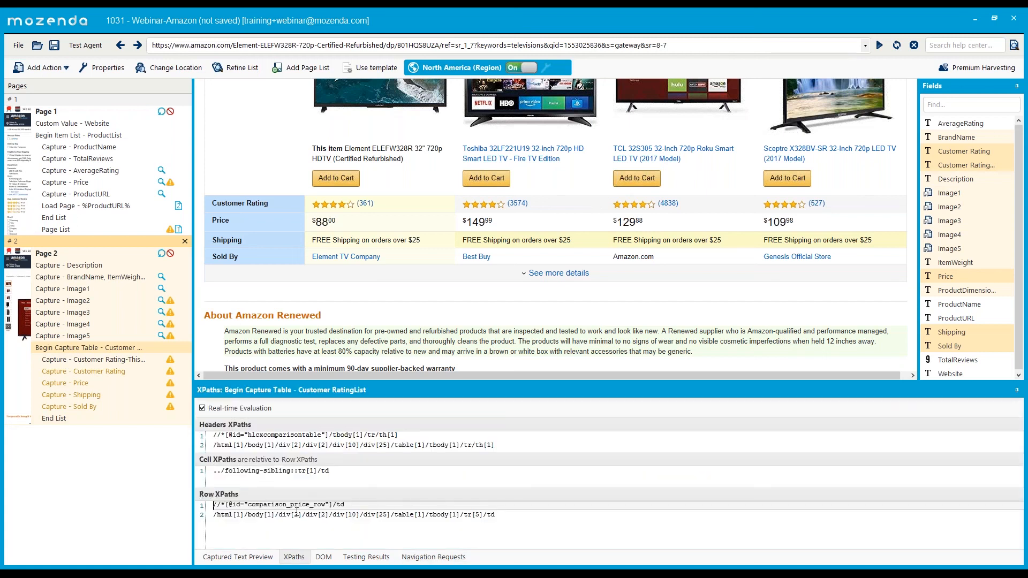
pyautogui.click(64, 362)
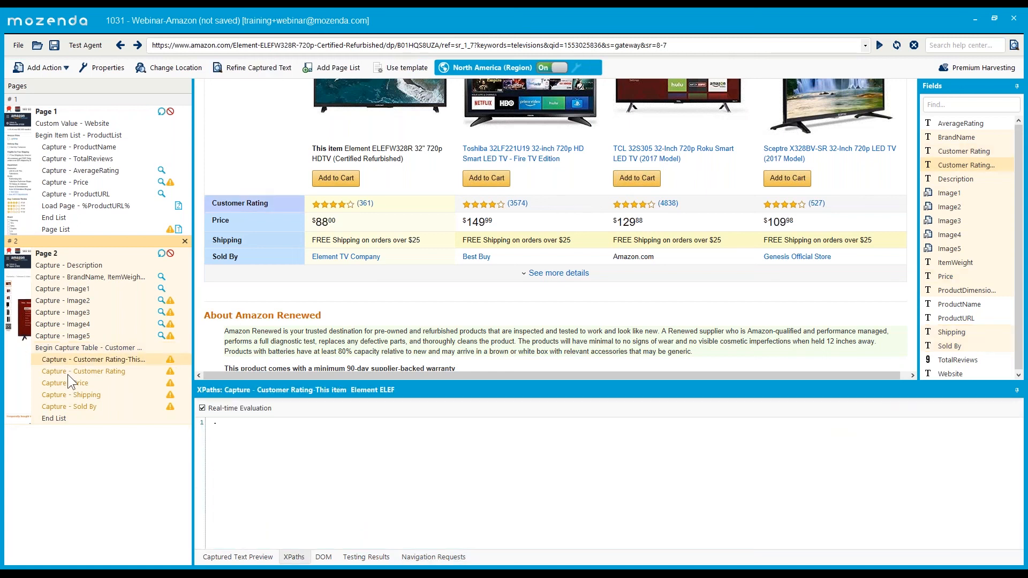
pyautogui.click(67, 374)
pyautogui.click(69, 390)
pyautogui.click(72, 403)
pyautogui.click(73, 417)
pyautogui.click(77, 350)
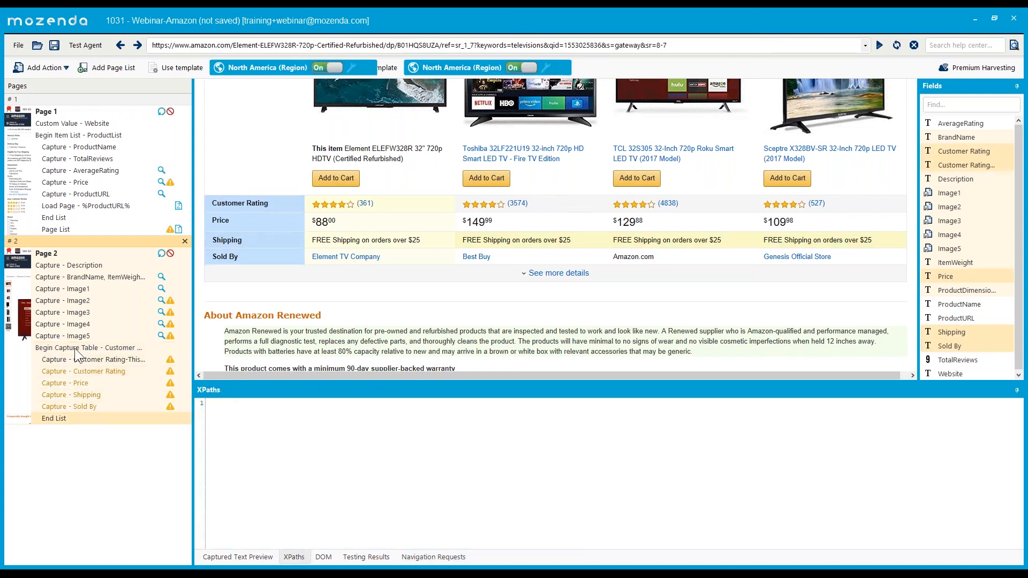
# - Check the row, cell and header XPaths, then delete the table capture actions and confirm
pyautogui.moveTo(512, 514); pyautogui.dragTo(213, 504)
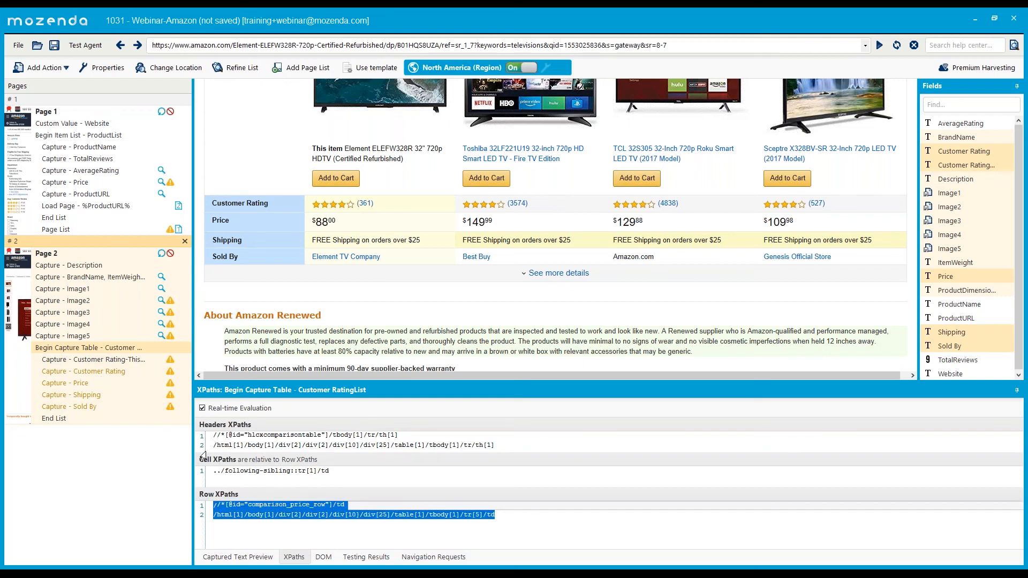
pyautogui.click(340, 473)
pyautogui.click(561, 449)
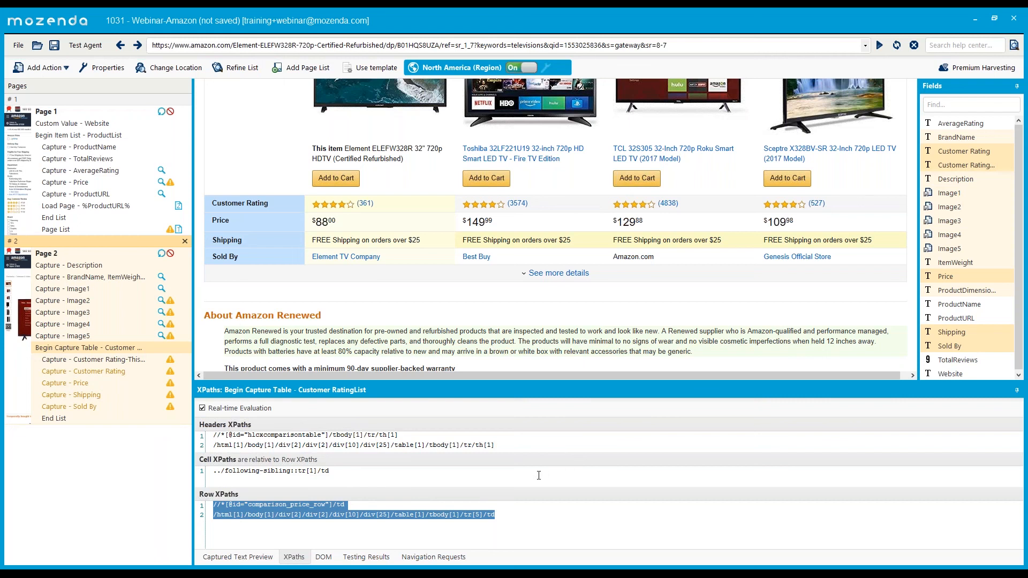
pyautogui.click(533, 526)
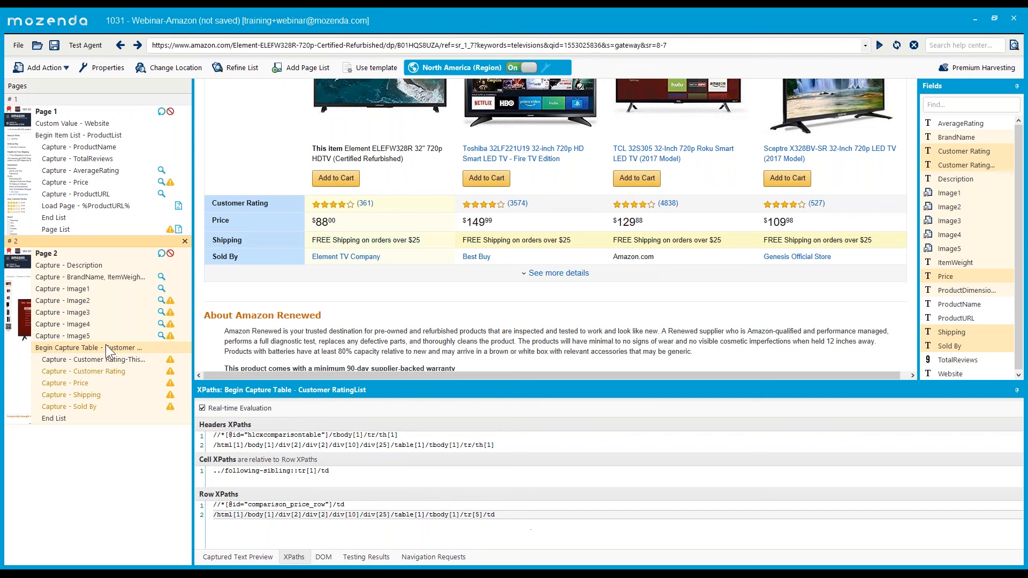
pyautogui.press('Delete')
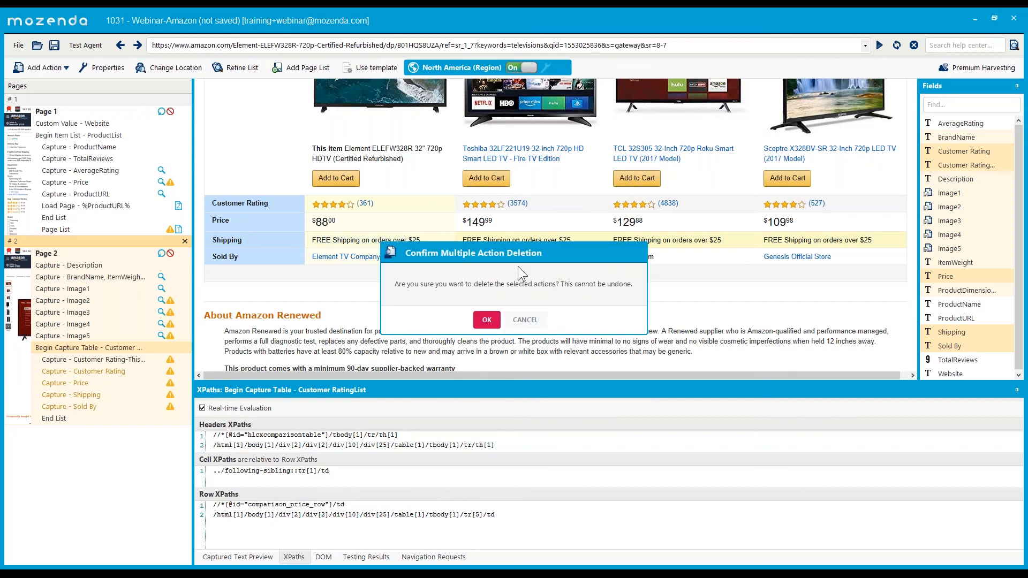
pyautogui.click(486, 321)
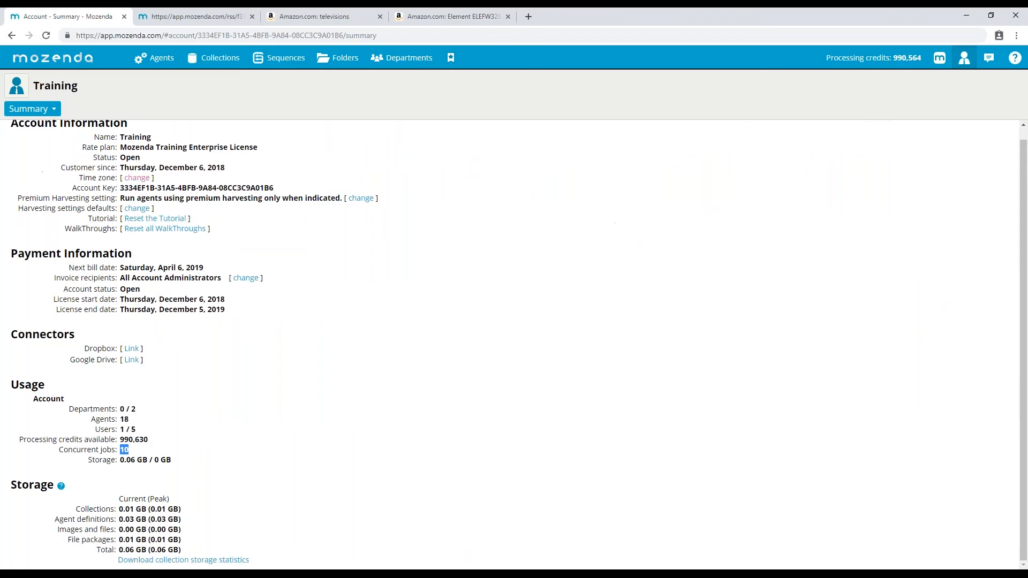
# - Open the bookmarked Webinar-Amazon agent and show its jobs list, with jobs 11385 and 11383 running
pyautogui.click(451, 57)
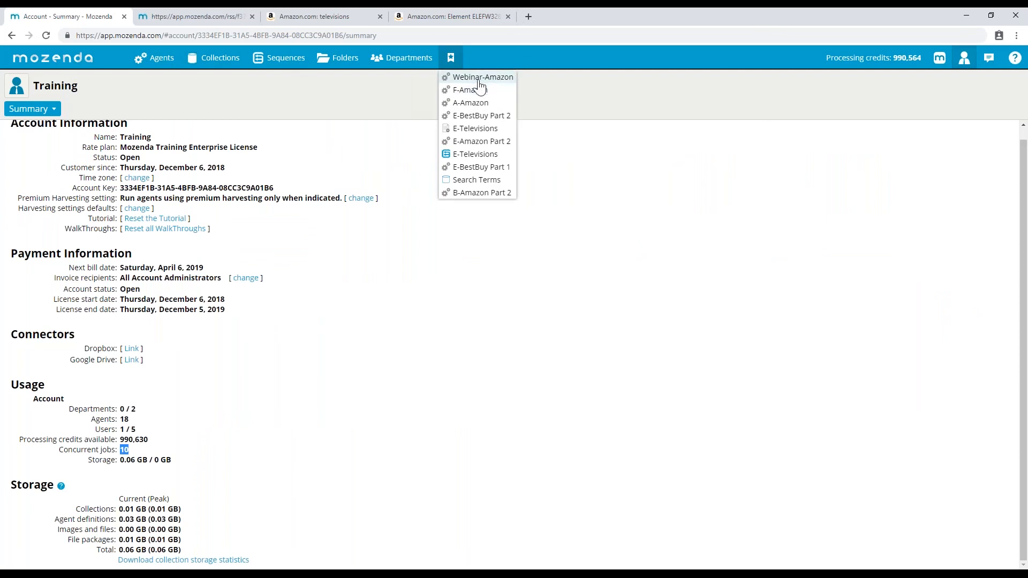
pyautogui.click(479, 80)
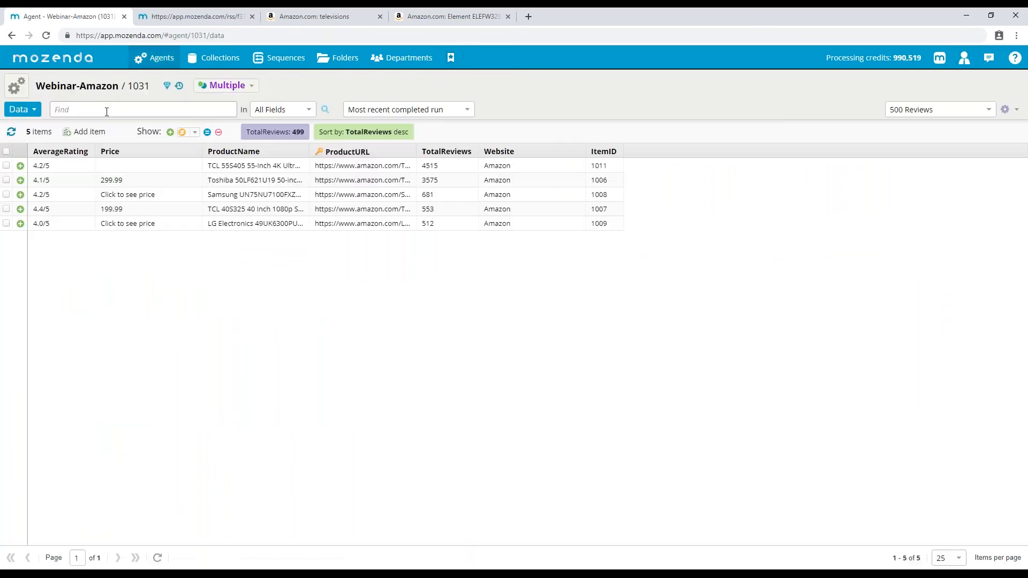
pyautogui.click(19, 112)
pyautogui.click(25, 173)
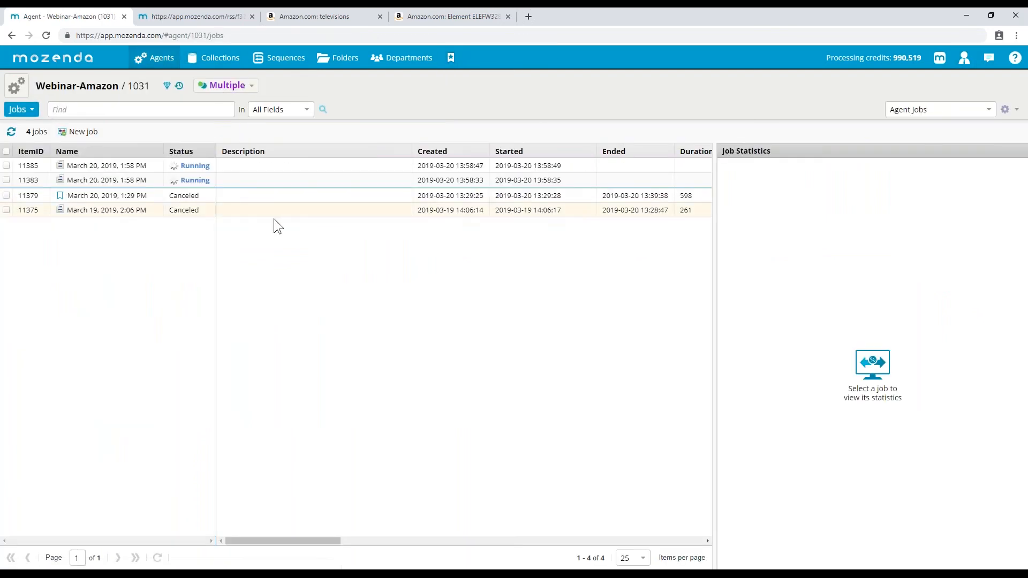